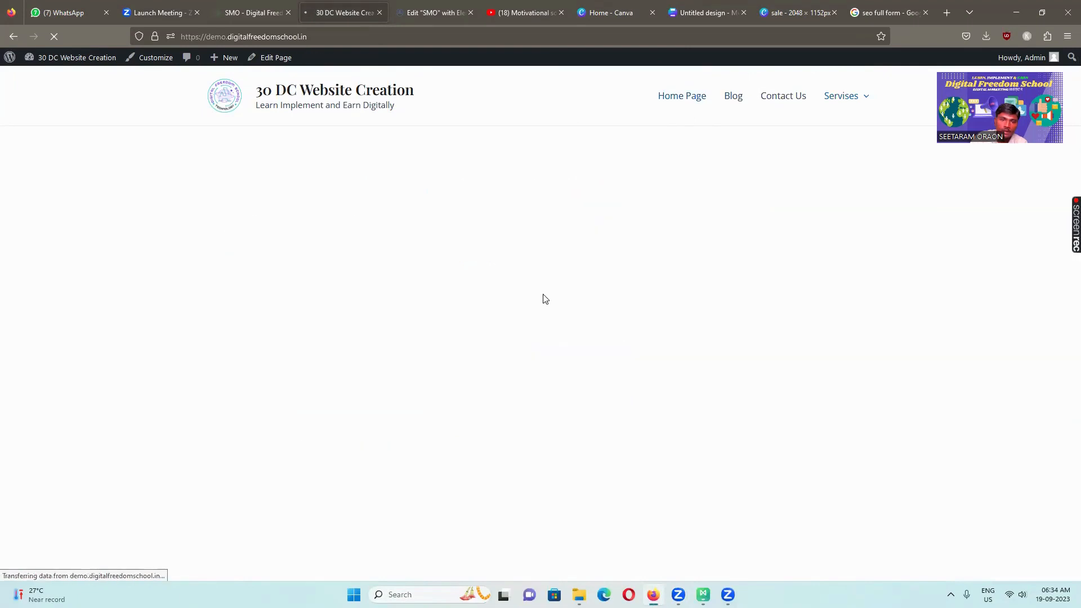
Step: Leave the Elementor editor of the SMO page and return to the WordPress list of all pages
scroll(517, 366, "down", 6)
scroll(518, 369, "down", 7)
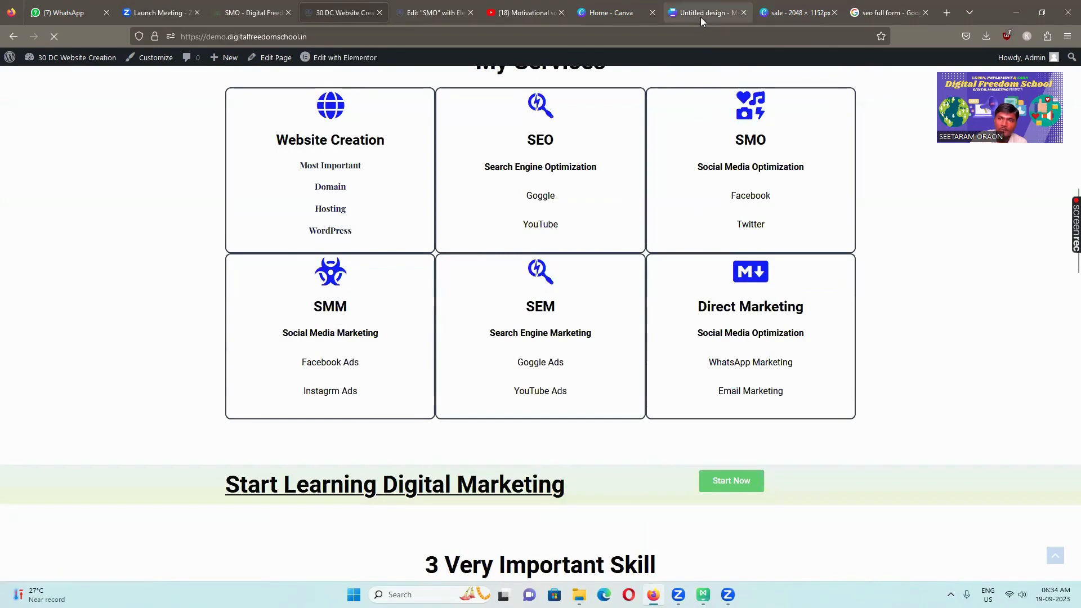
left_click(434, 13)
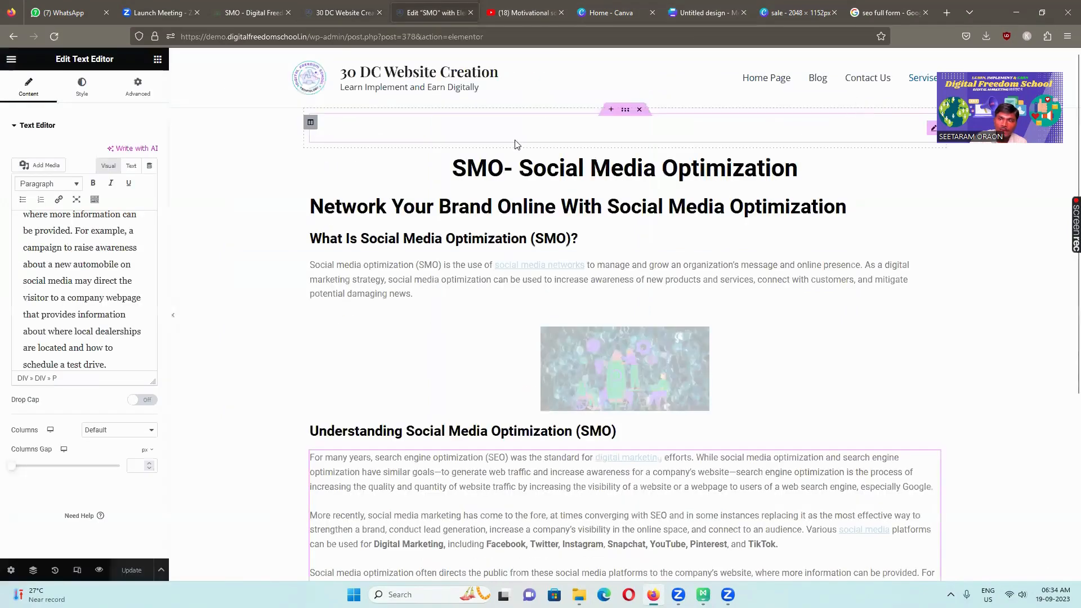
left_click(11, 59)
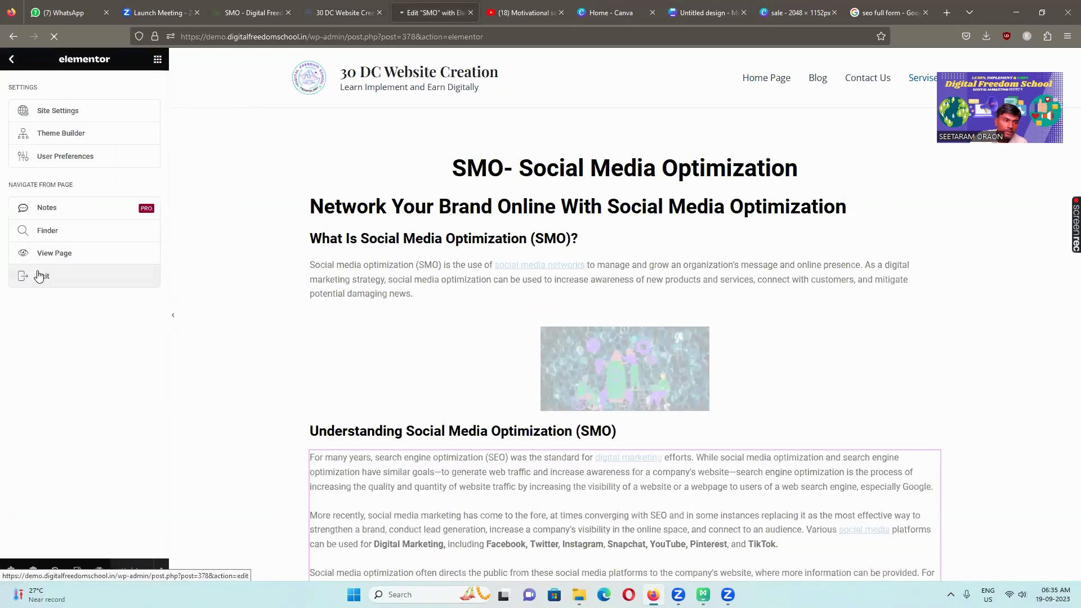
left_click(39, 275)
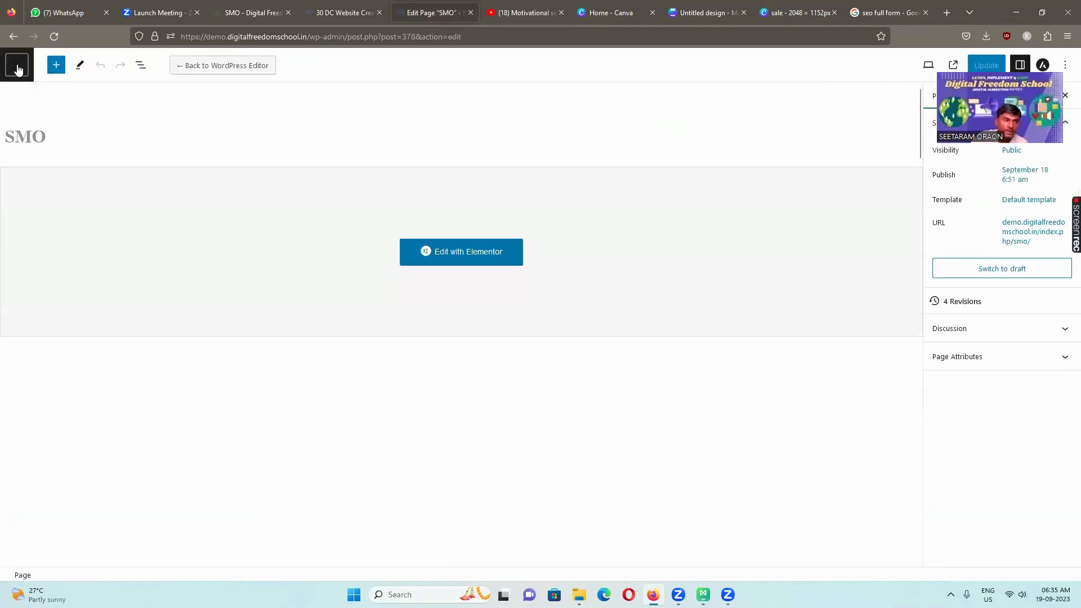
left_click(17, 69)
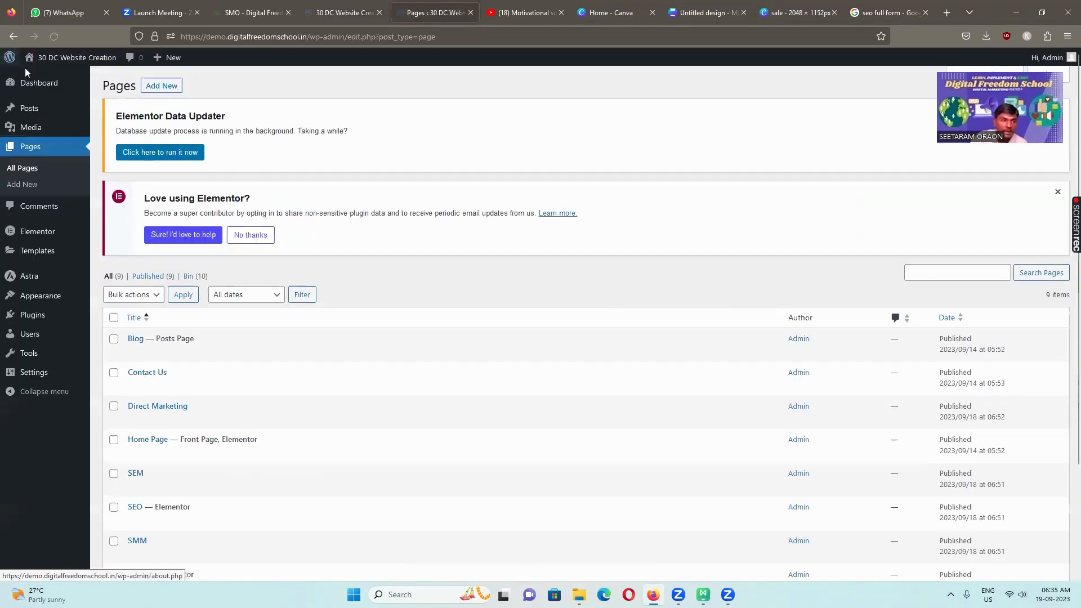
Step: Open the SMM page from the pages list for editing with Elementor and reload the editor
scroll(219, 322, "down", 3)
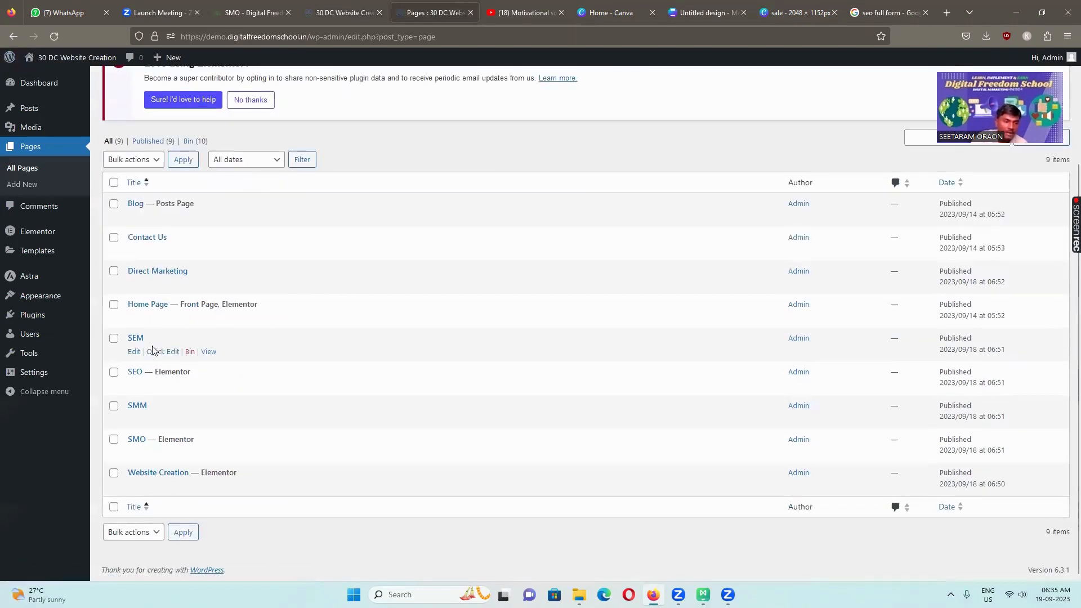
left_click(138, 406)
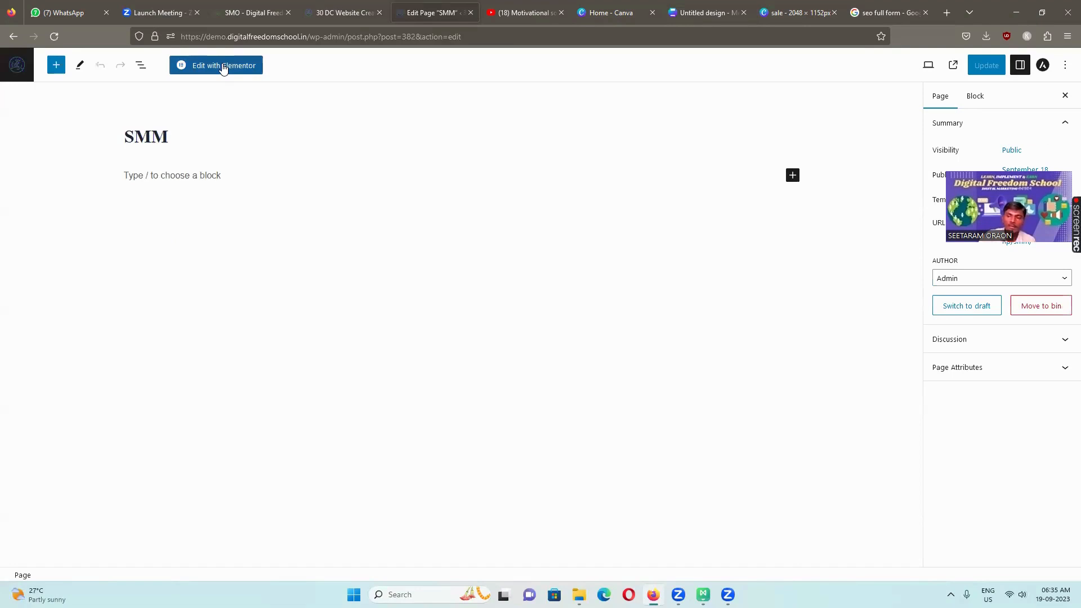
left_click(224, 66)
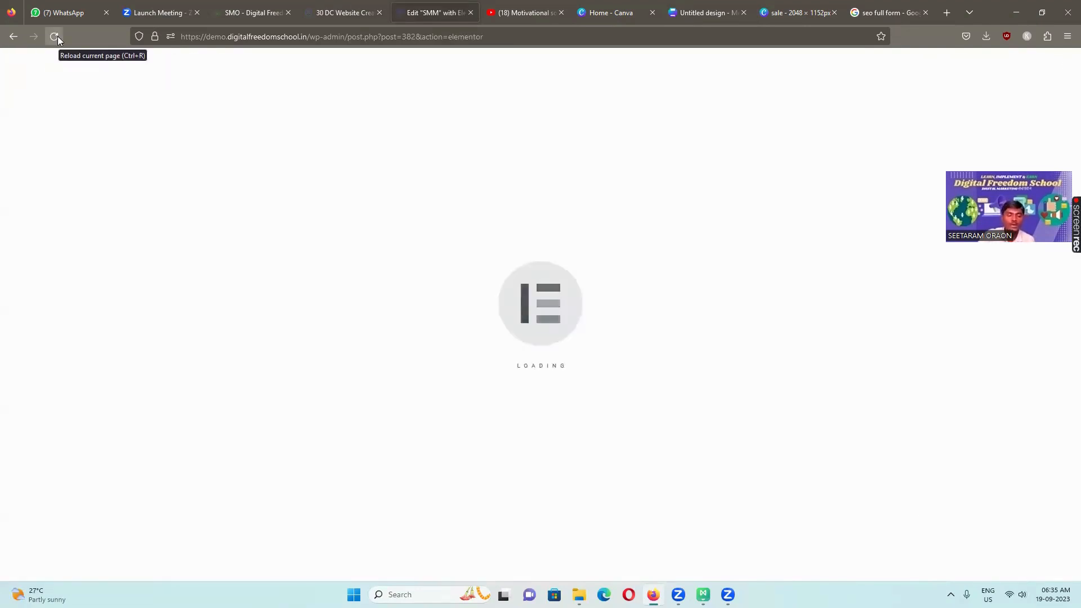
left_click(57, 38)
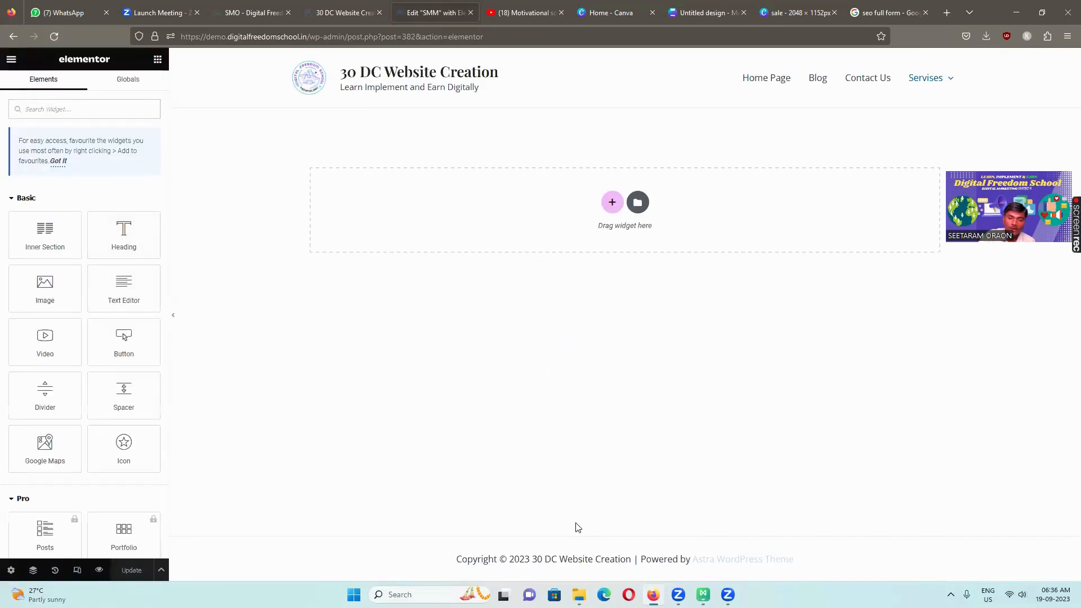
Step: Add a single-column section to the empty SMM page and place a Spacer widget in it
left_click(612, 203)
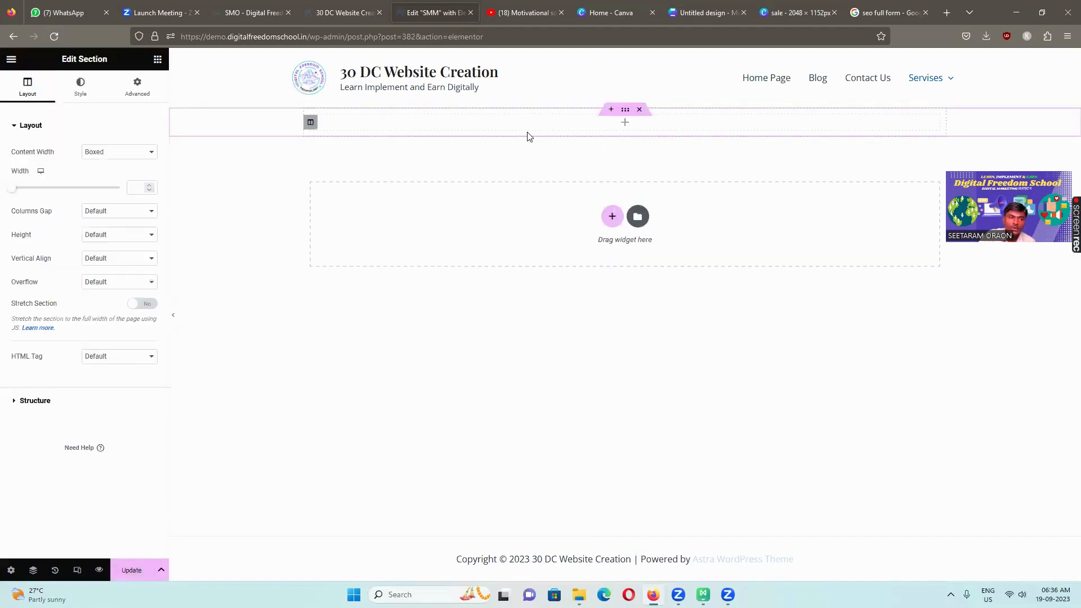
left_click(157, 60)
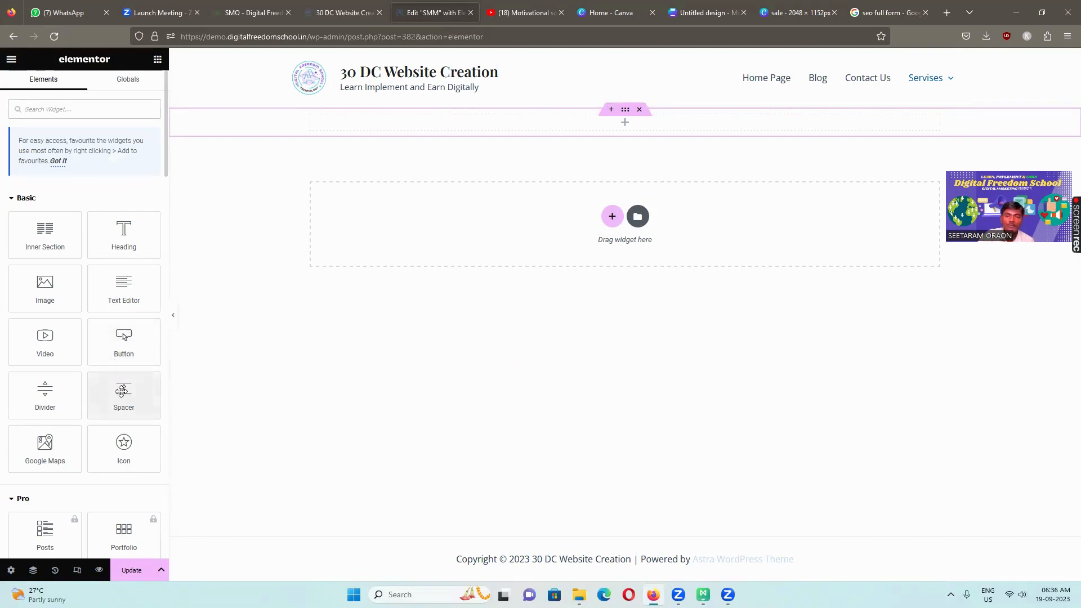
left_click_drag(121, 391, 611, 114)
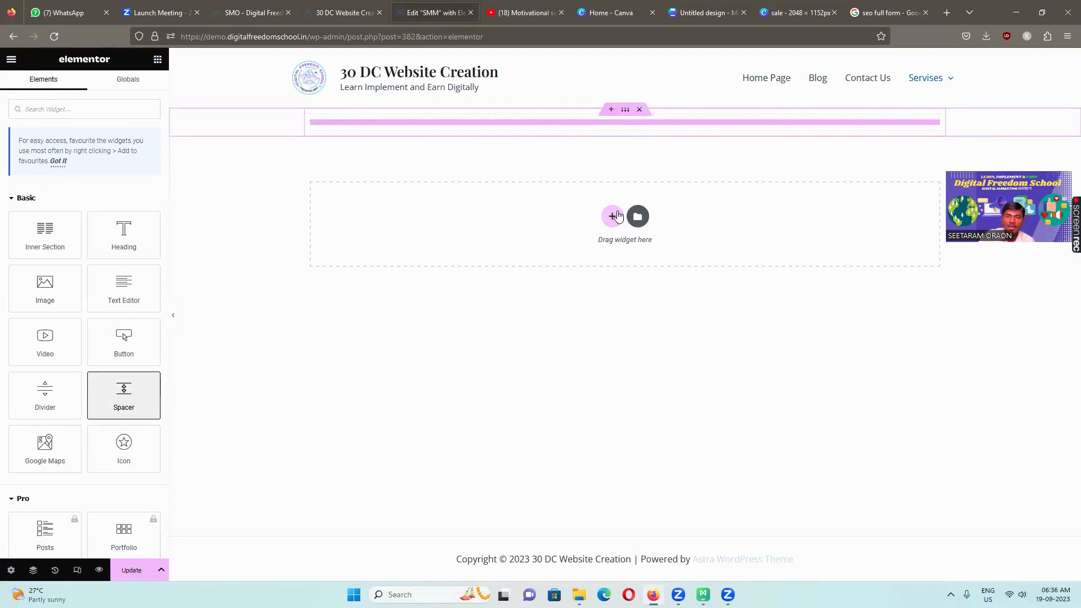
Step: Add a second single-column section below the spacer and place a Heading widget in it
left_click(612, 216)
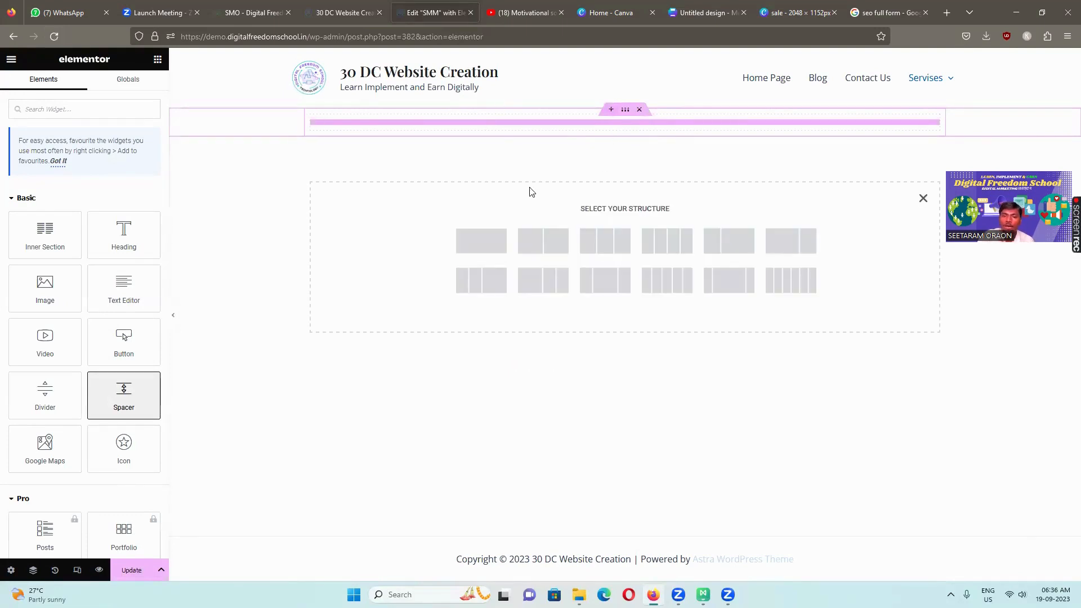
left_click(491, 246)
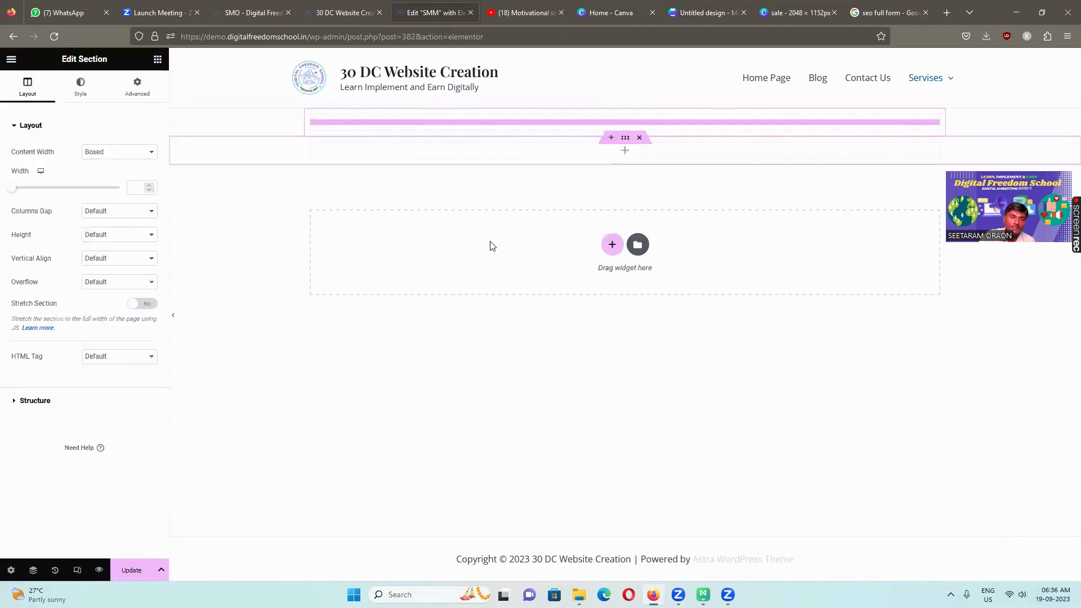
left_click(159, 62)
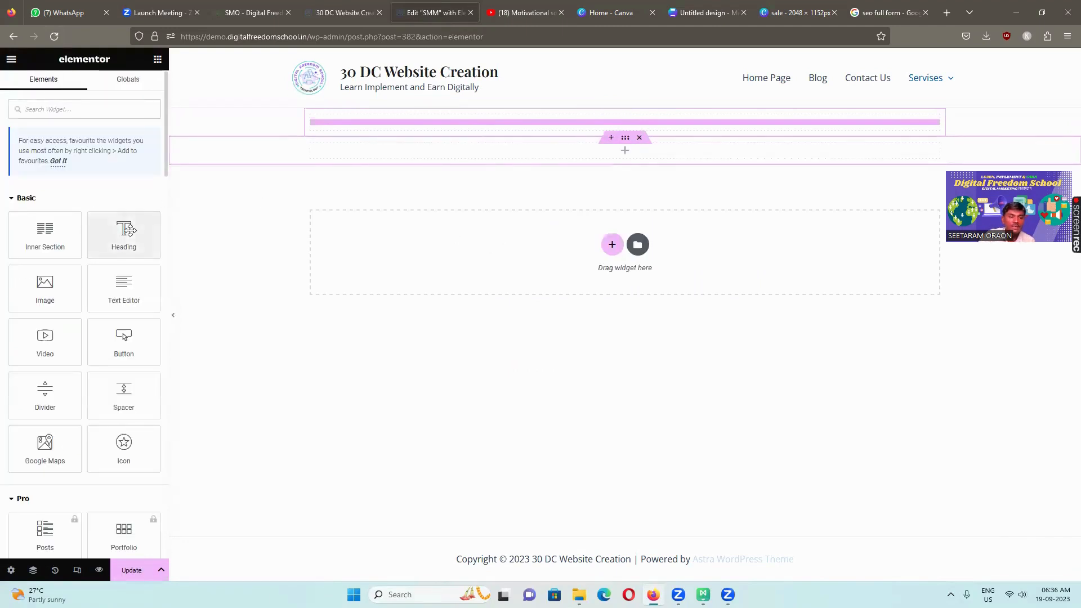
left_click_drag(122, 230, 569, 160)
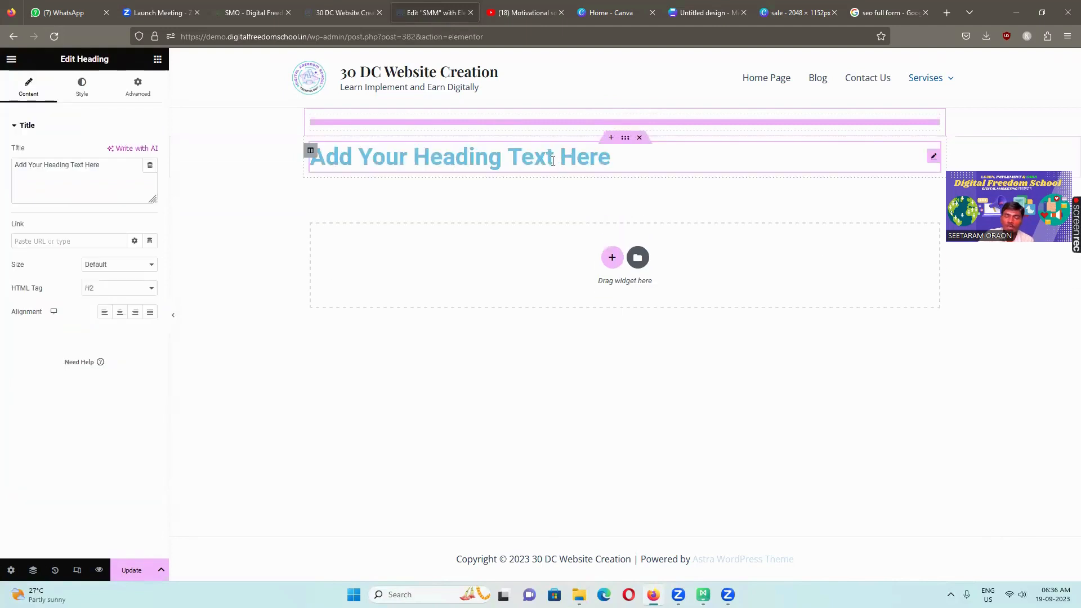
Step: Replace the heading's placeholder title with "SMM- Social Media Marketing"
left_click_drag(119, 176, 6, 165)
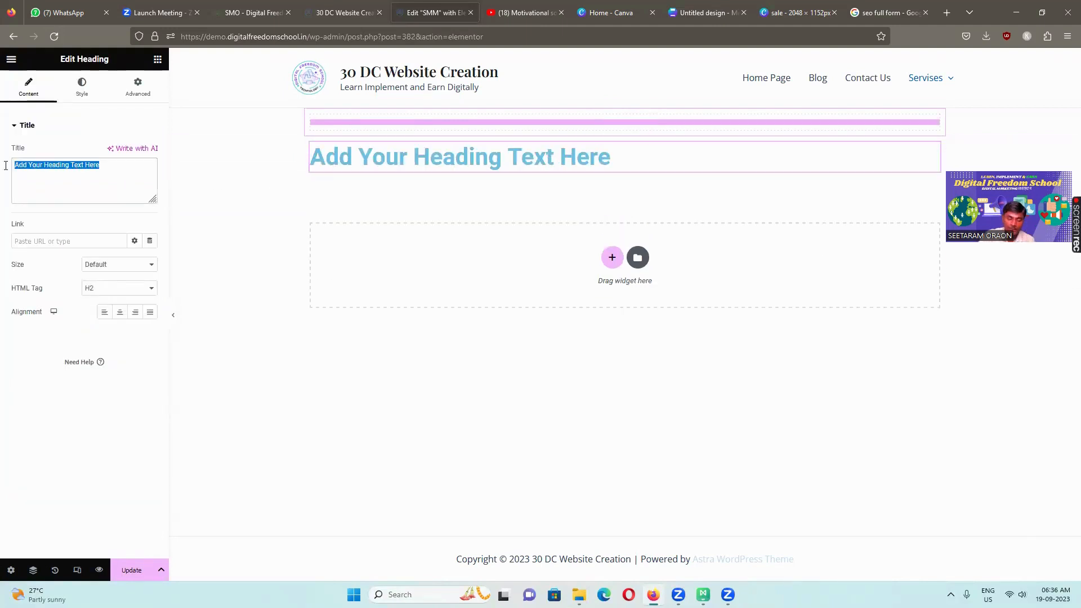
type("S")
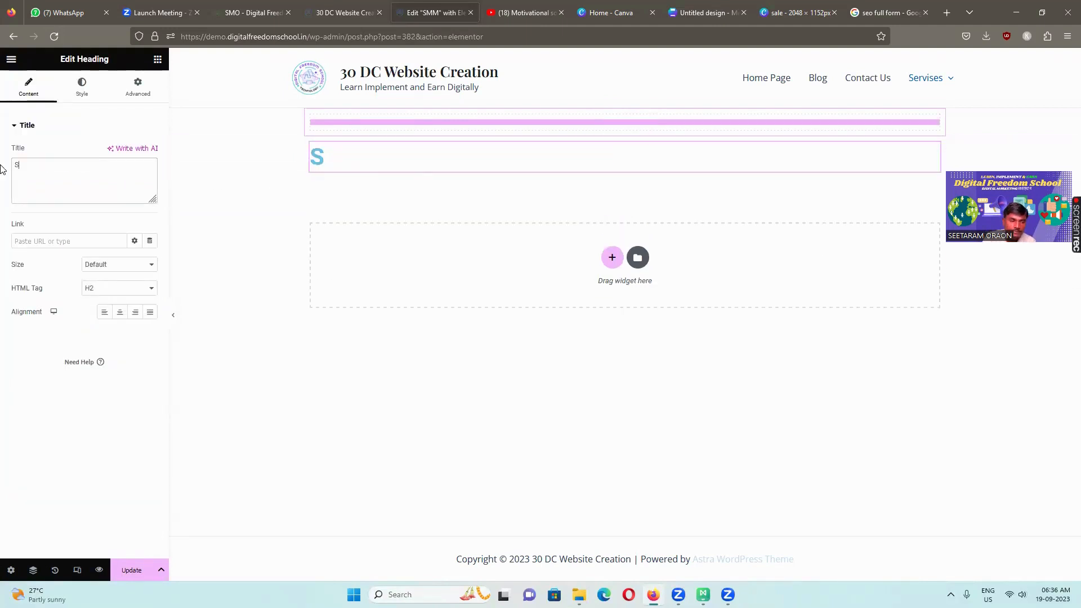
type("MM- ")
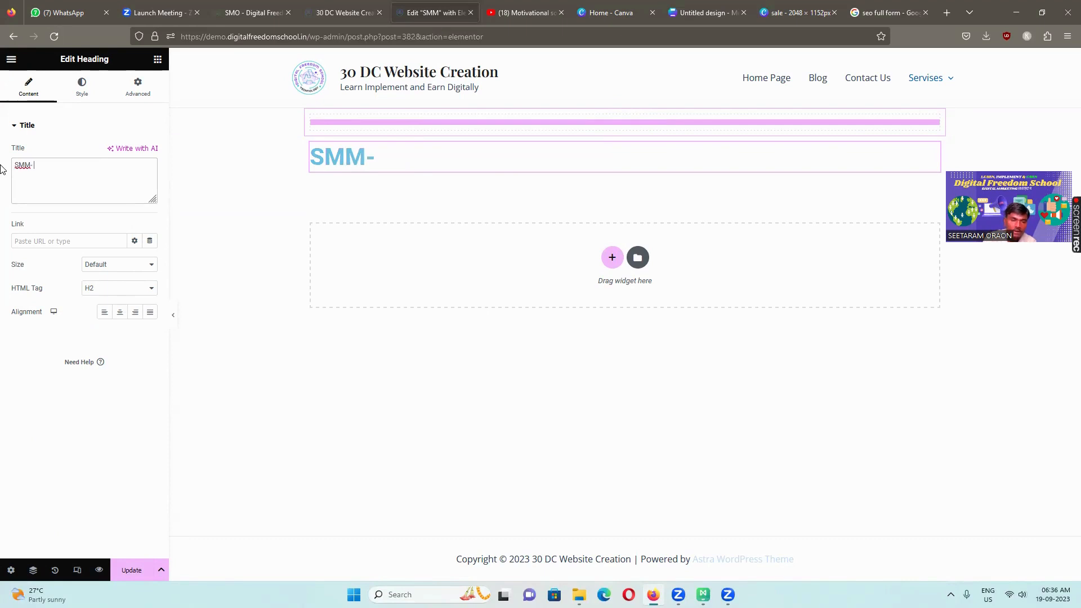
type("Social")
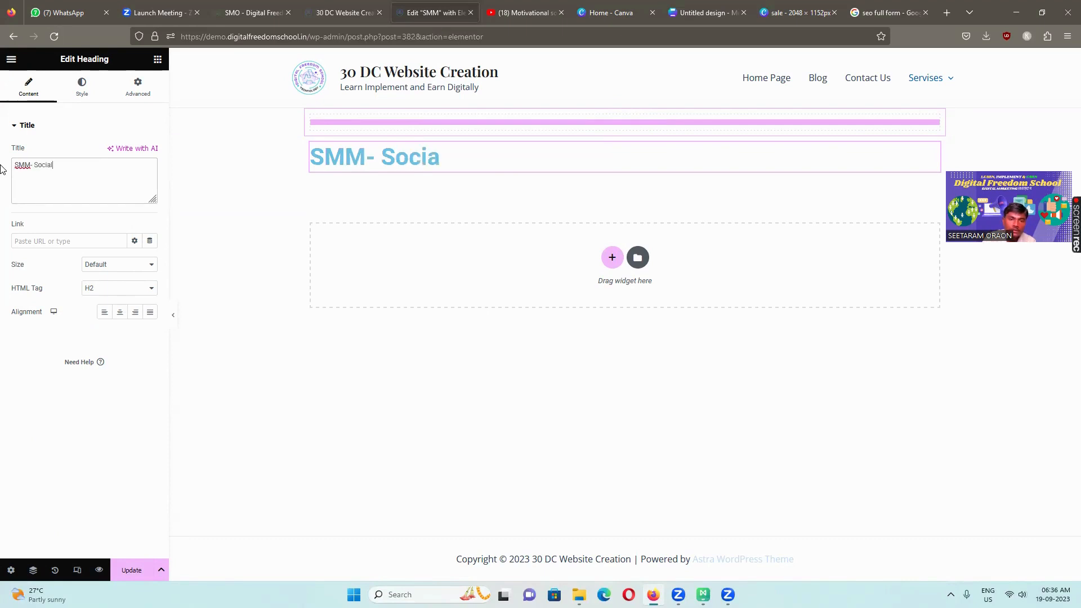
type(" Medi")
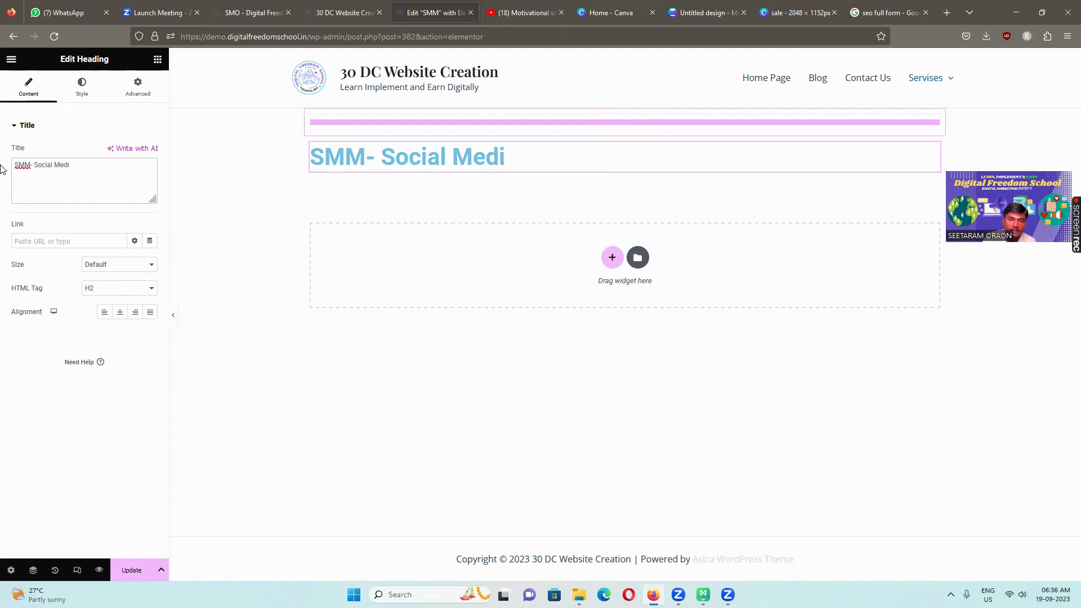
type("aM Marke")
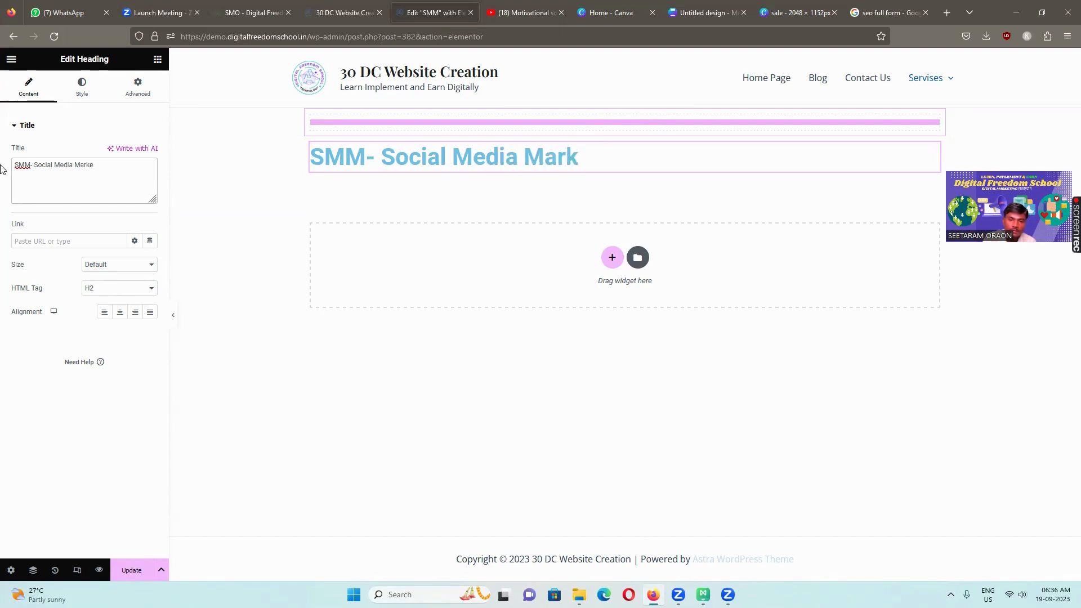
type("ting")
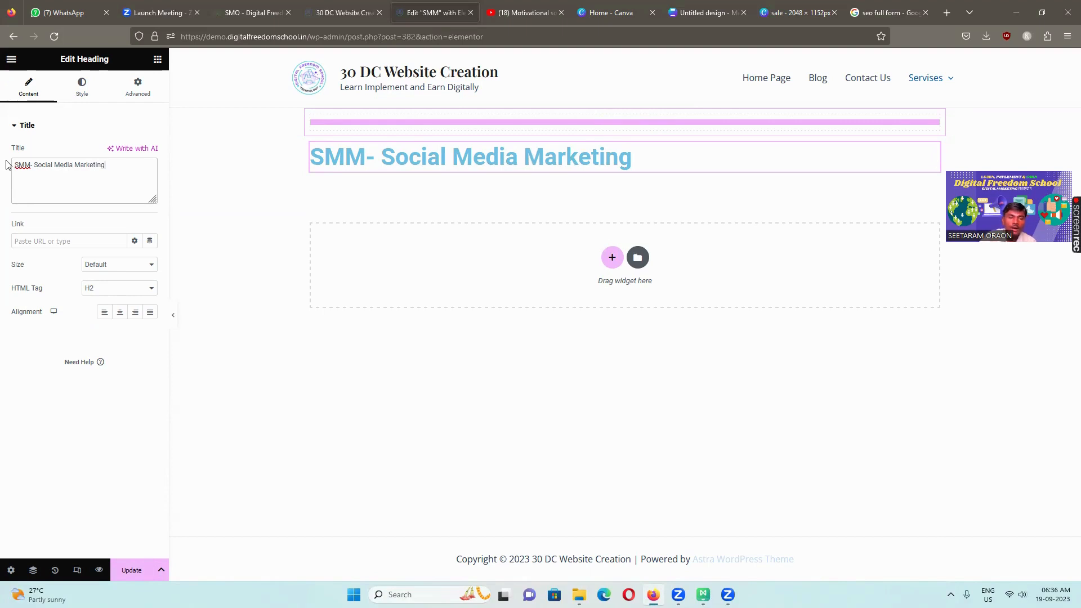
Step: Set the heading's text colour to #060707 and update the page
left_click(79, 97)
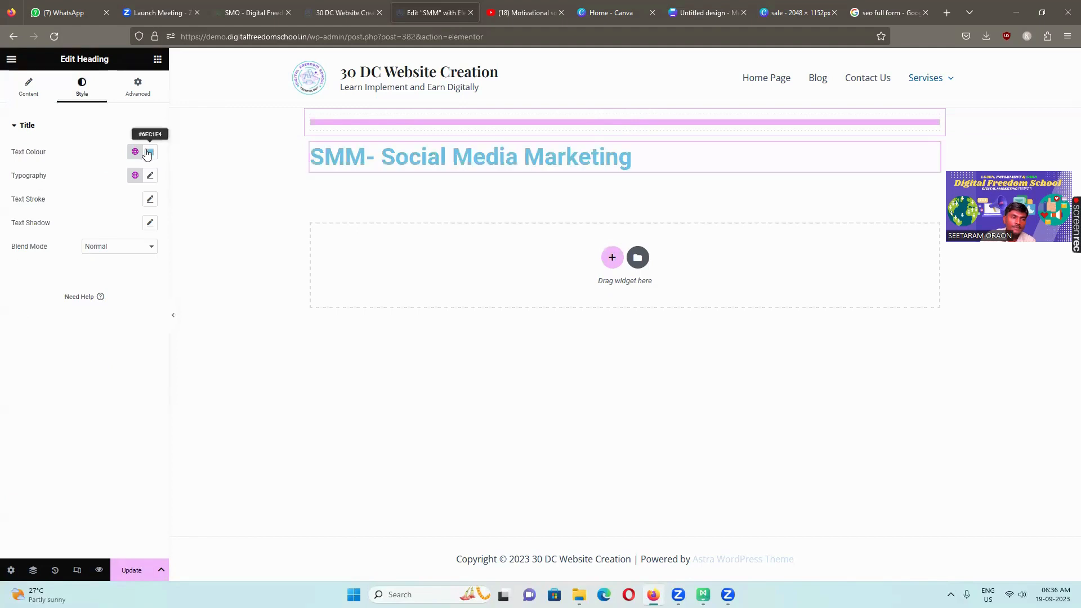
left_click(148, 153)
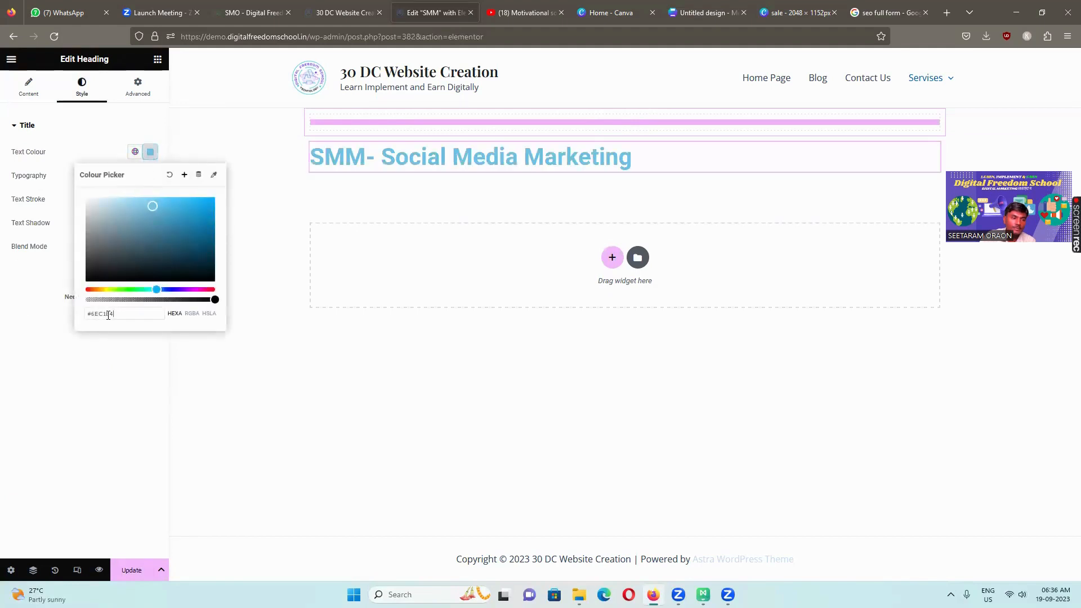
left_click_drag(116, 313, 94, 315)
type("060707")
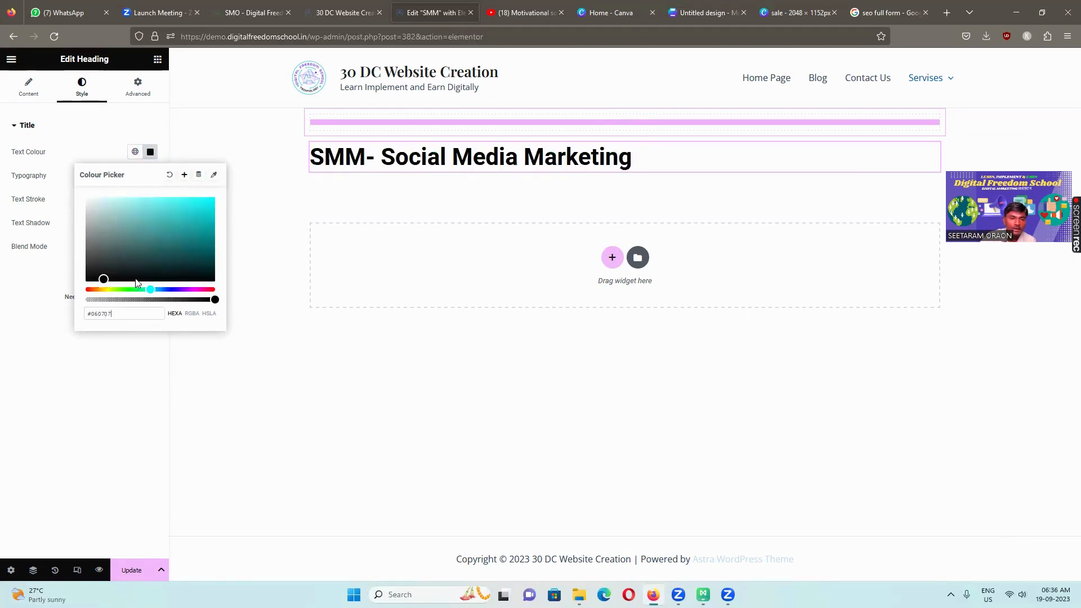
left_click(136, 571)
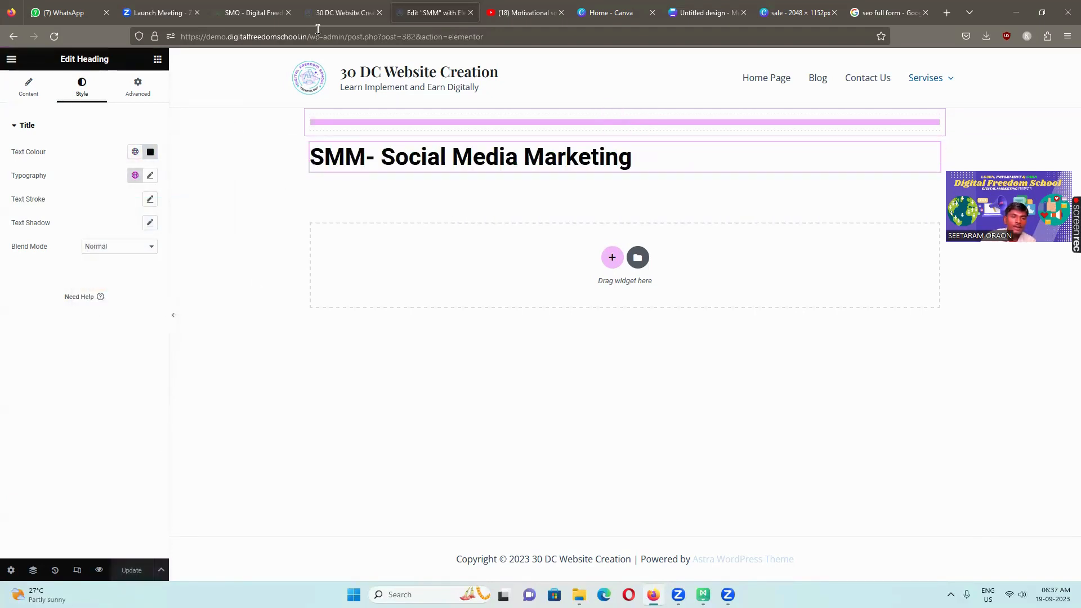
Step: On the seetaramonline.com SMM service page, copy the main heading "Social Media Marketing (SMM) To Reach Prospects & Customers"
left_click(294, 16)
scroll(465, 209, "up", 4)
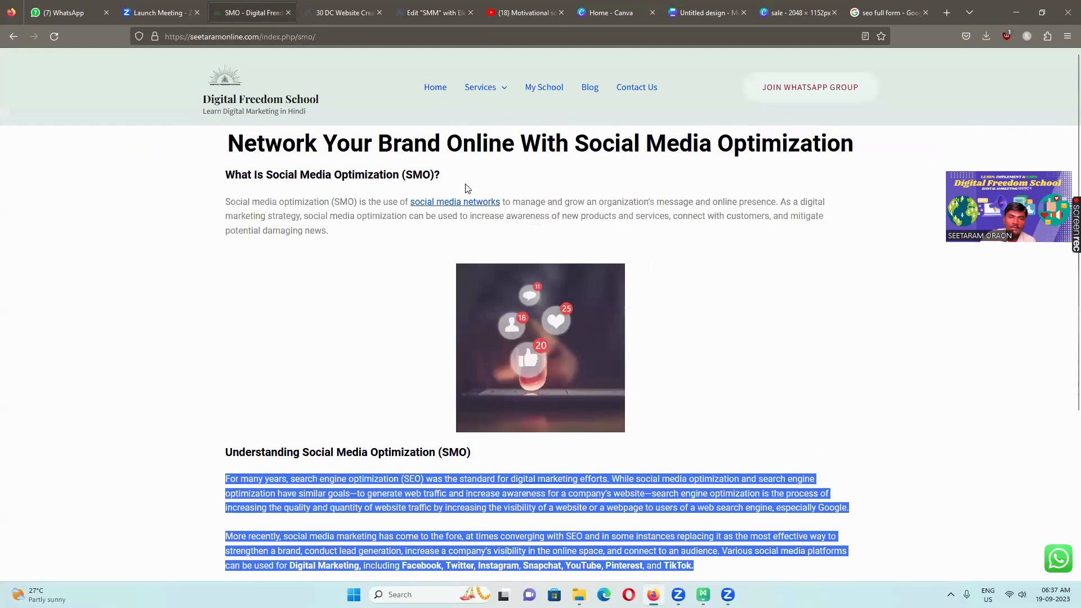
mouse_move(504, 93)
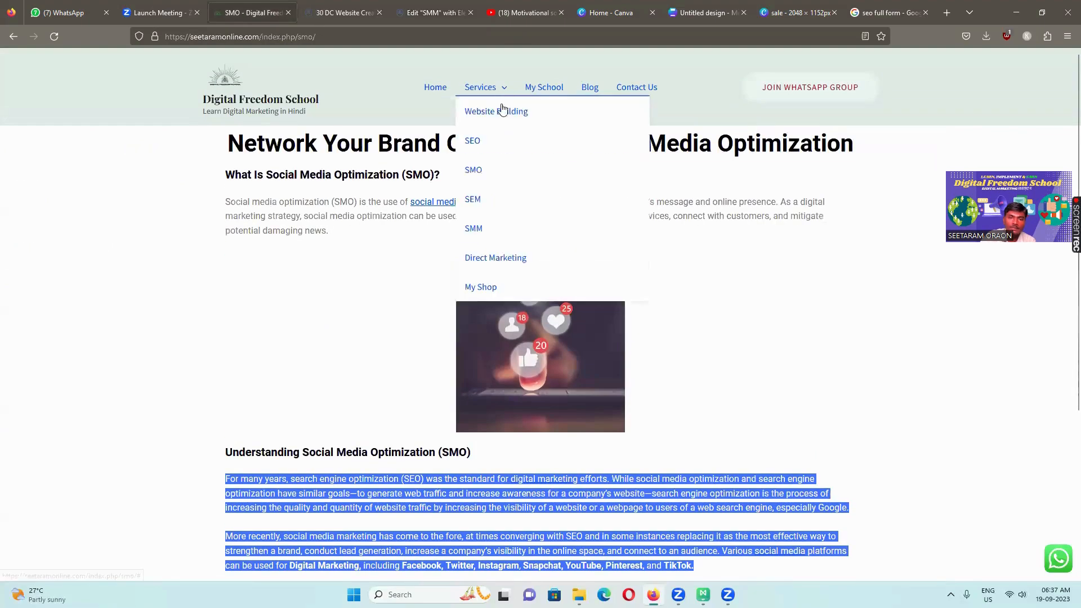
left_click(476, 235)
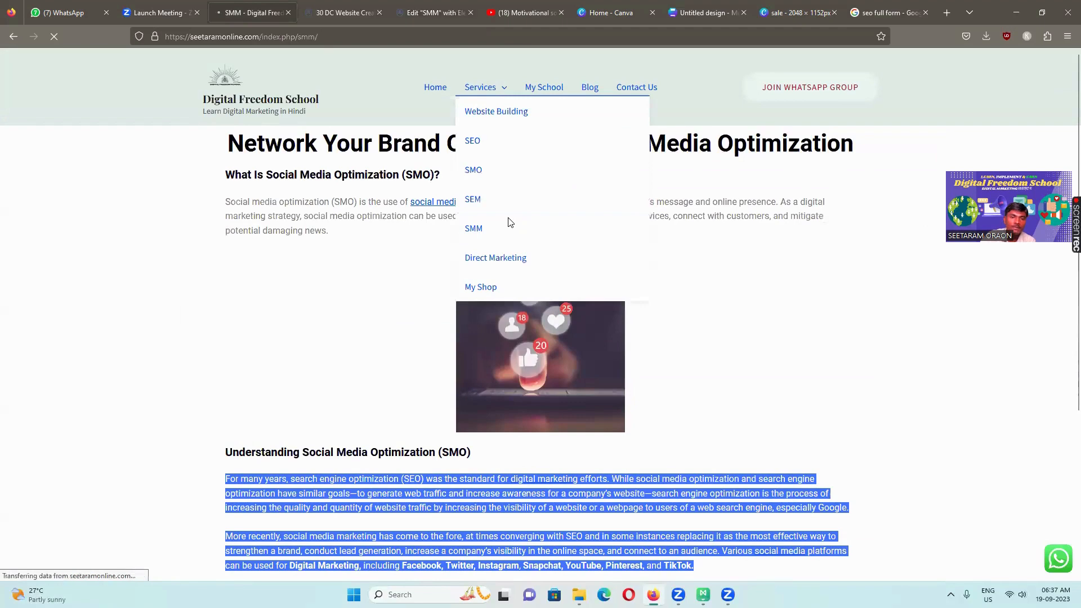
scroll(497, 224, "down", 2)
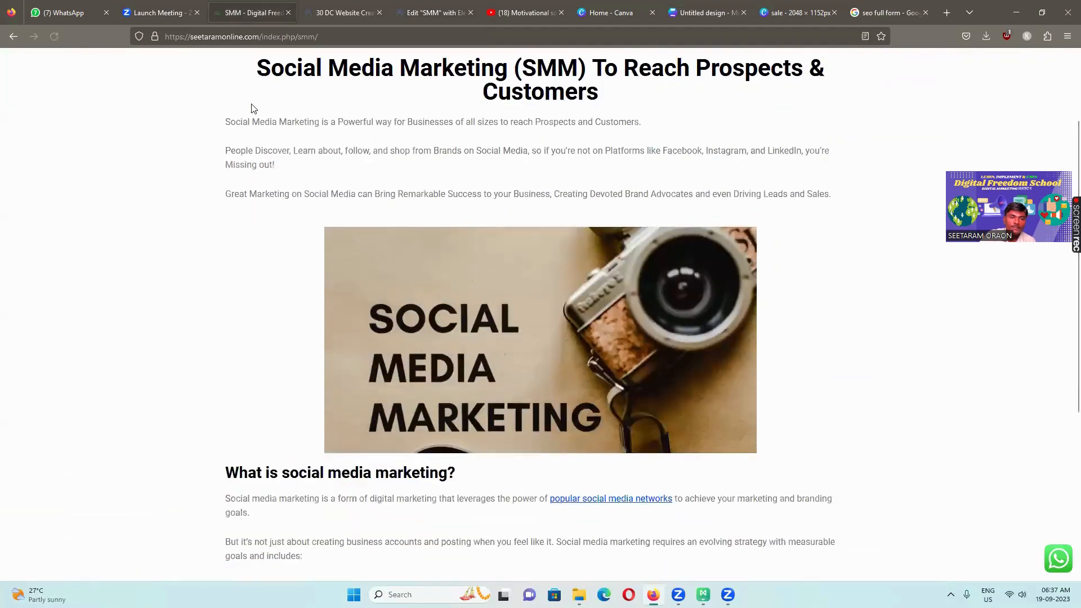
scroll(284, 161, "up", 2)
left_click_drag(256, 181, 627, 207)
key("ctrl+c")
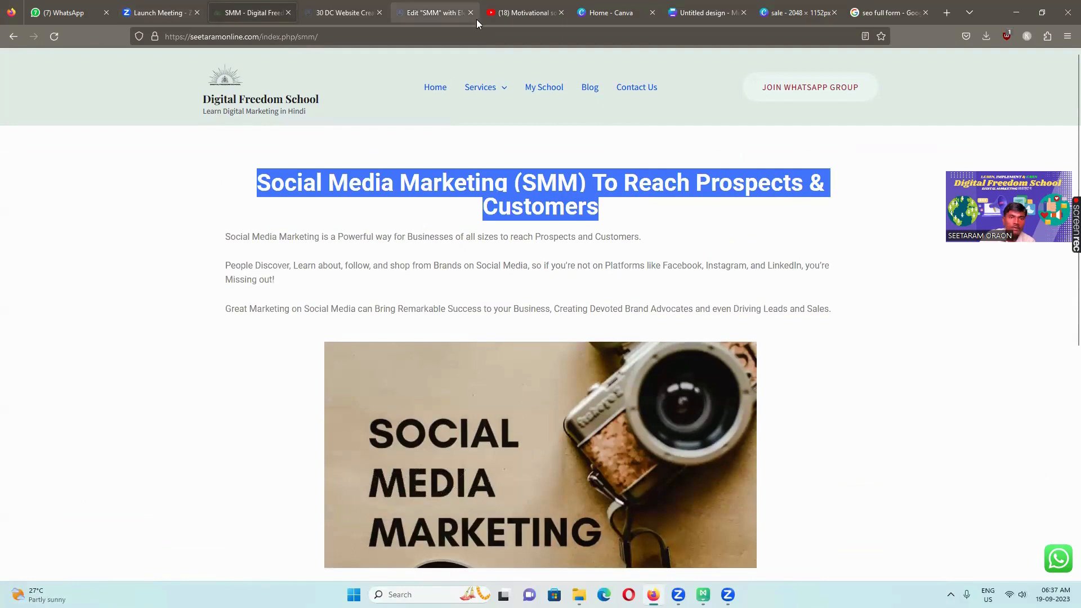
Step: Back in the SMM page editor, add a single-column section below the title and place a Heading widget in it
left_click(436, 14)
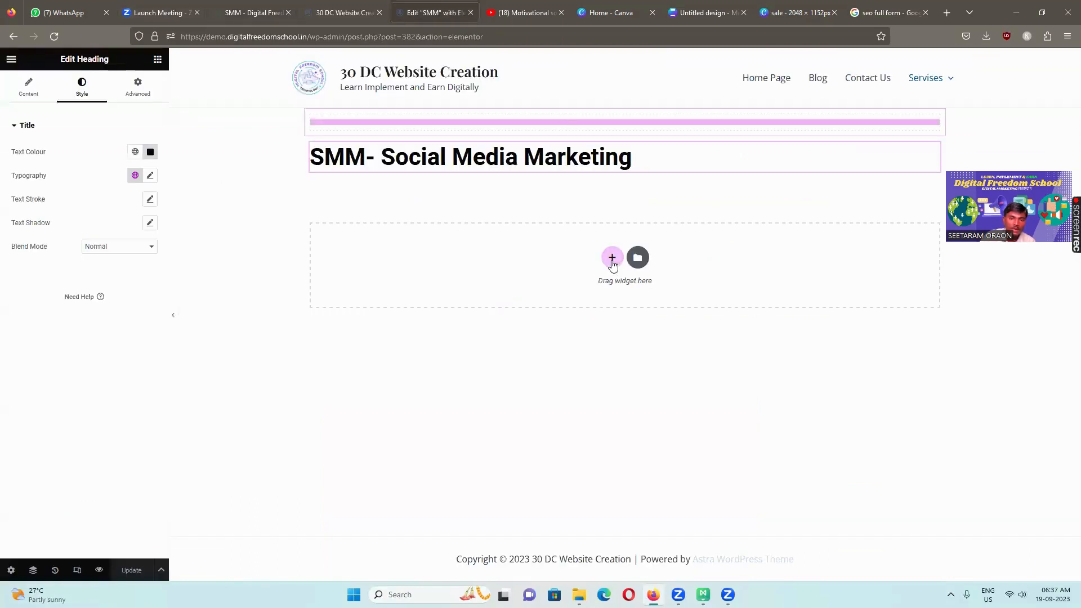
left_click(611, 258)
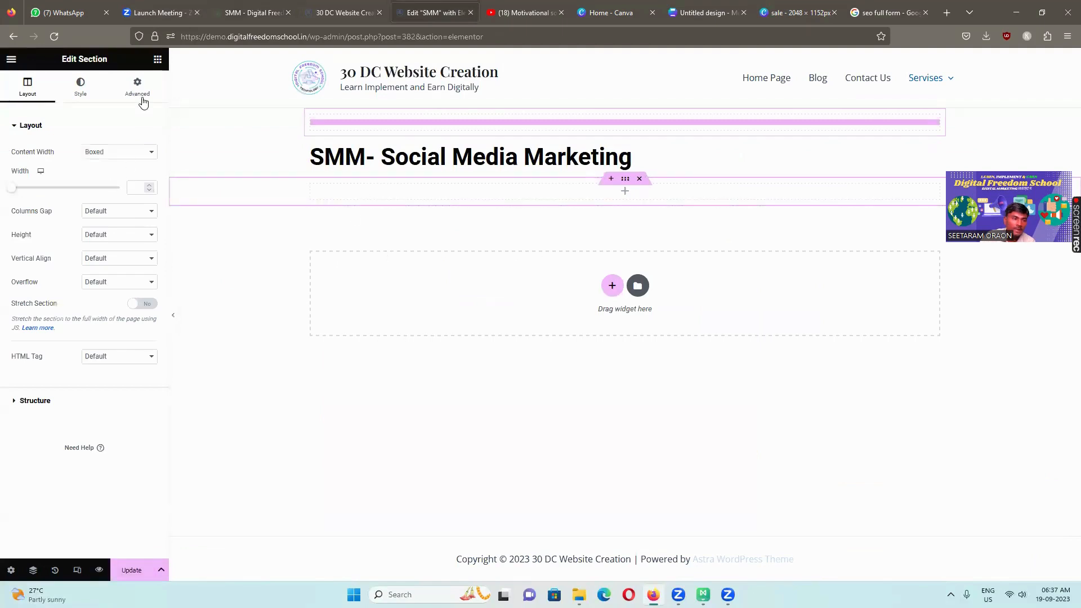
left_click(157, 58)
left_click_drag(150, 229, 446, 201)
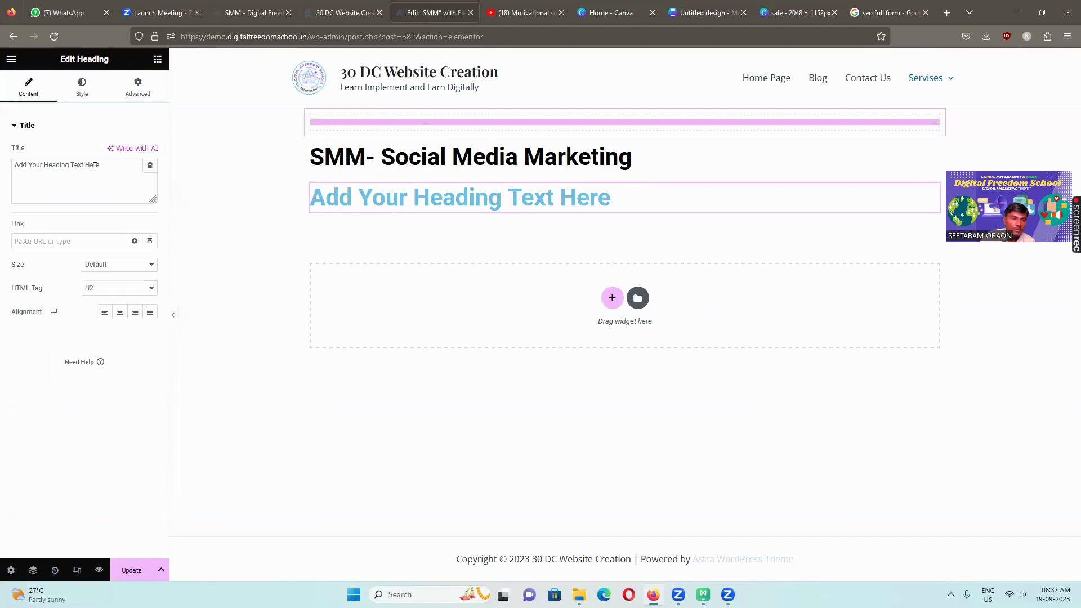
Step: Replace the new heading's placeholder with the copied "Social Media Marketing (SMM) To Reach Prospects & Customers" and set its HTML tag to H4
left_click_drag(45, 165, 5, 165)
key("ctrl+v")
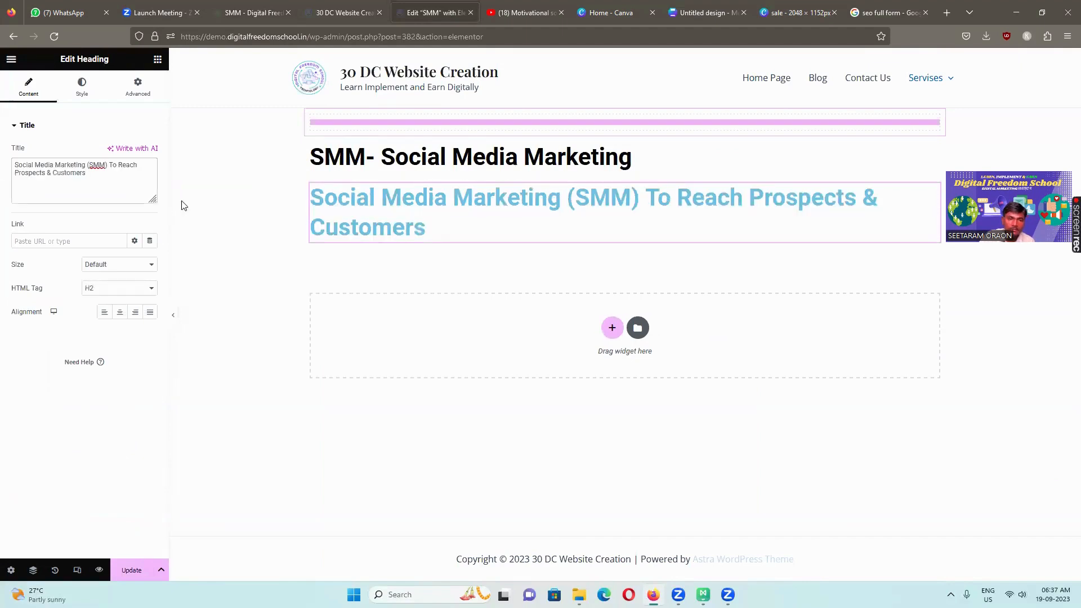
left_click(101, 290)
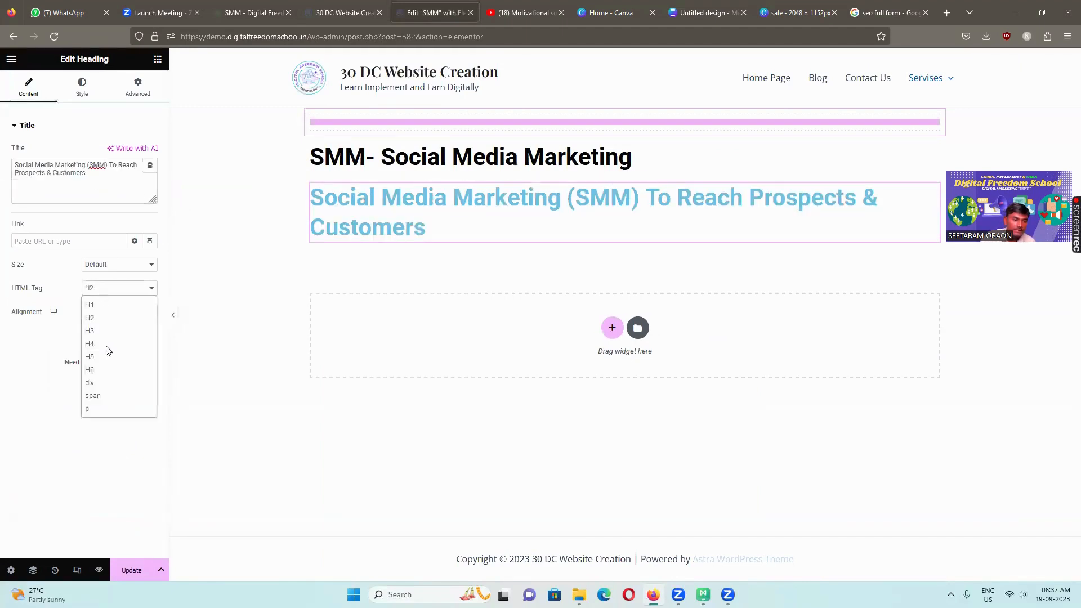
left_click(104, 345)
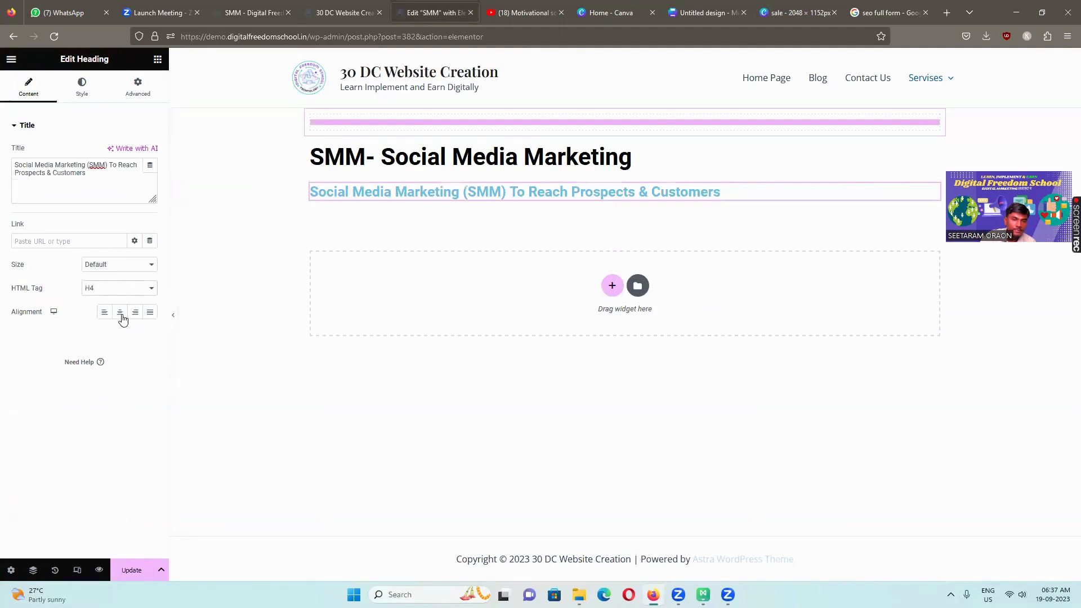
Step: Set the H4 heading's text colour to #060707 and update the page
left_click(82, 85)
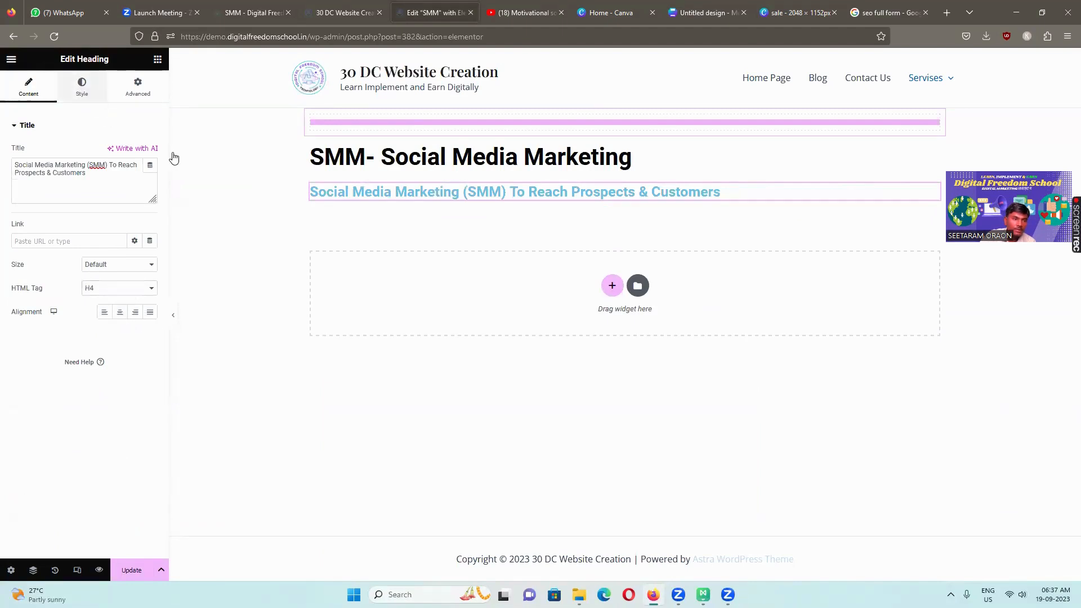
left_click(151, 153)
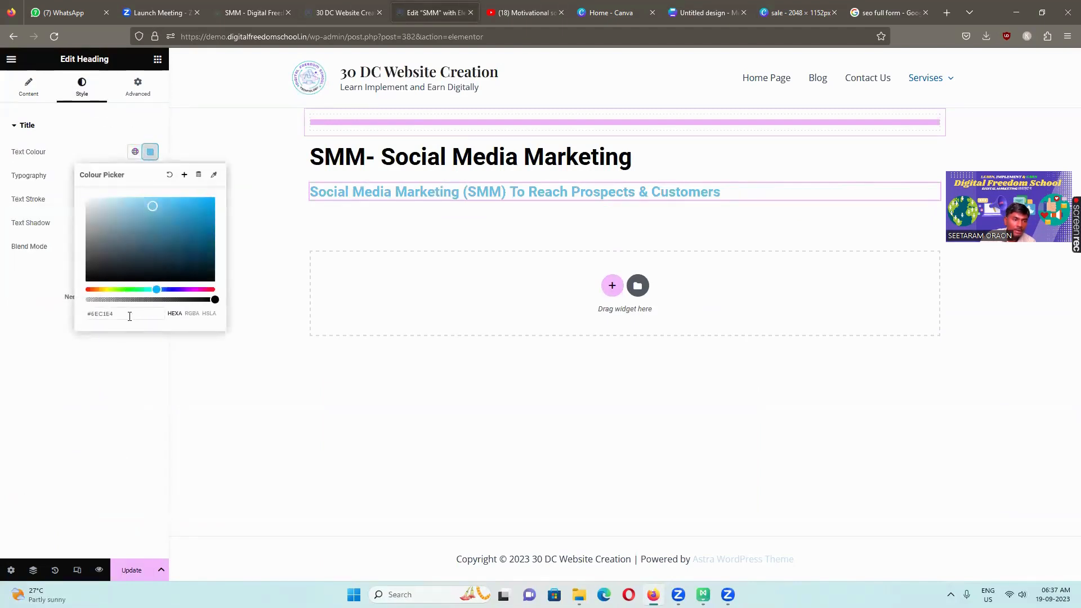
left_click_drag(129, 316, 91, 316)
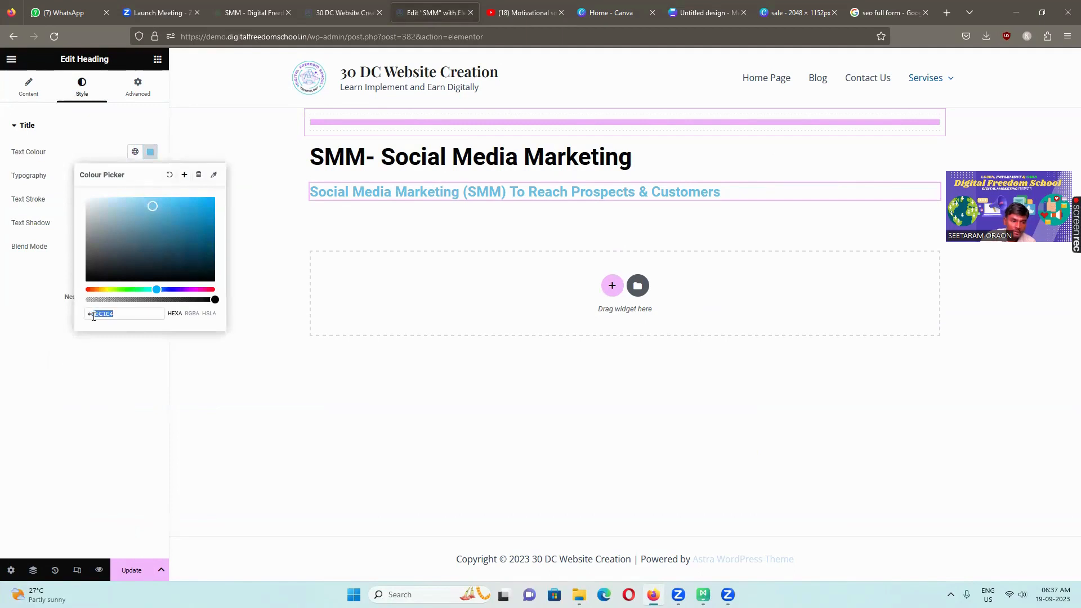
type("#060707")
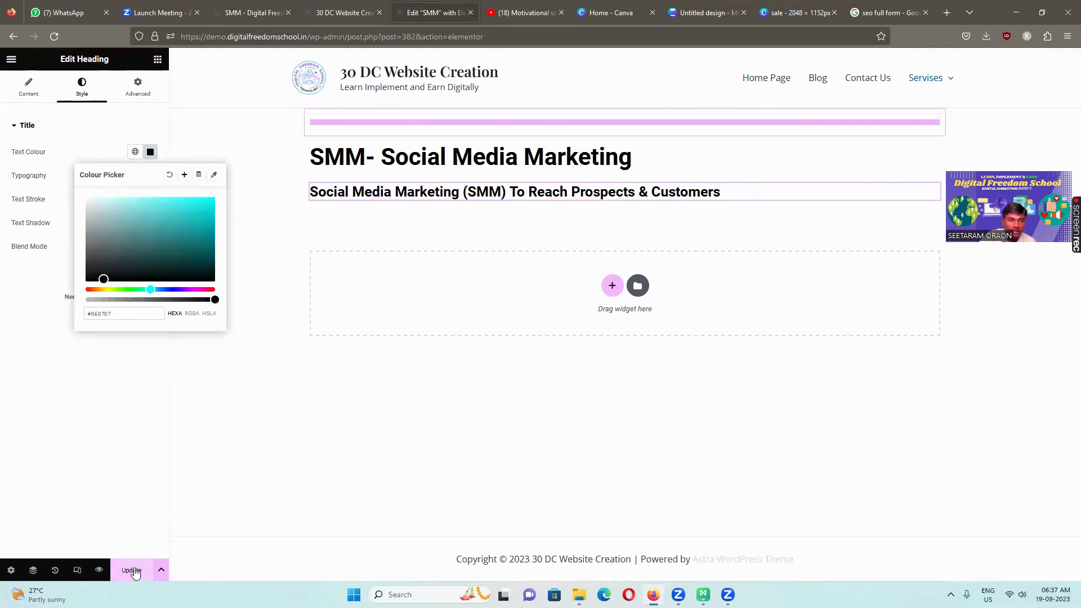
left_click(133, 570)
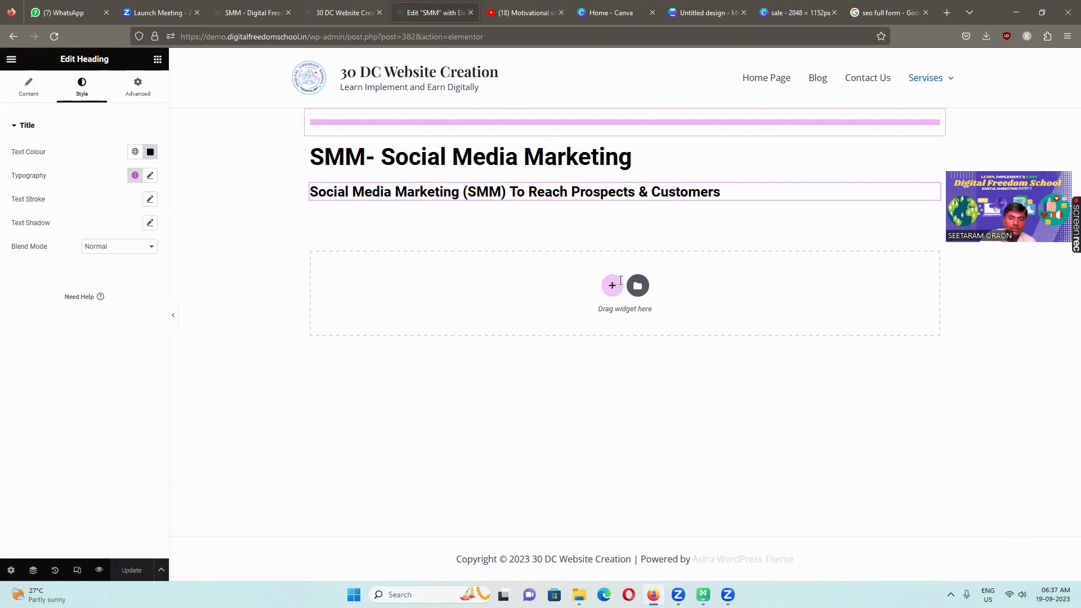
Step: Add an empty single-column section below the H4 heading, and copy the three introductory paragraphs from the seetaramonline.com SMM page
left_click(613, 285)
left_click(490, 317)
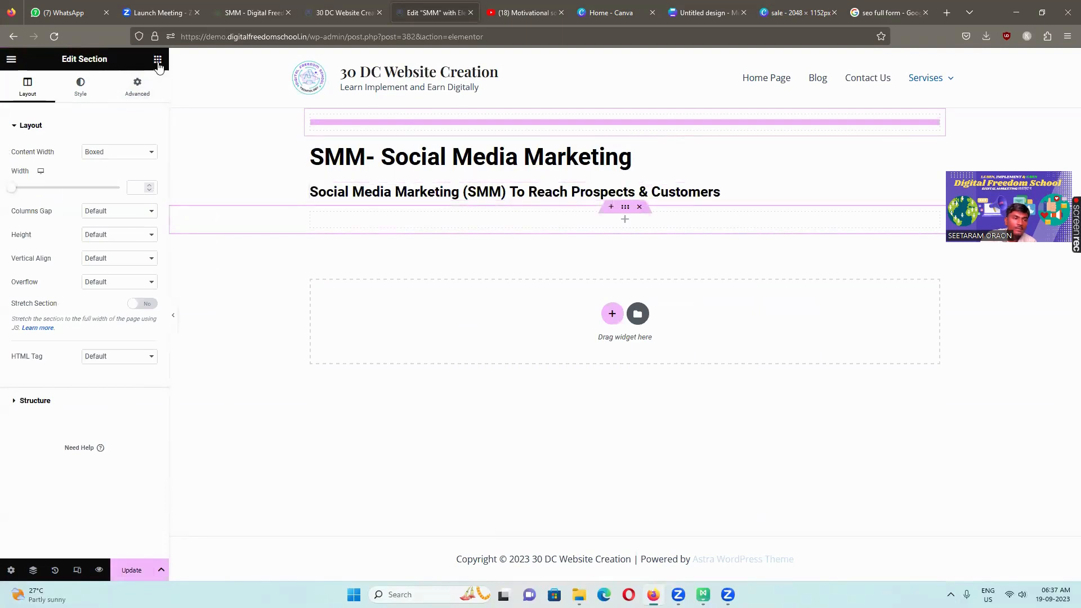
left_click(253, 12)
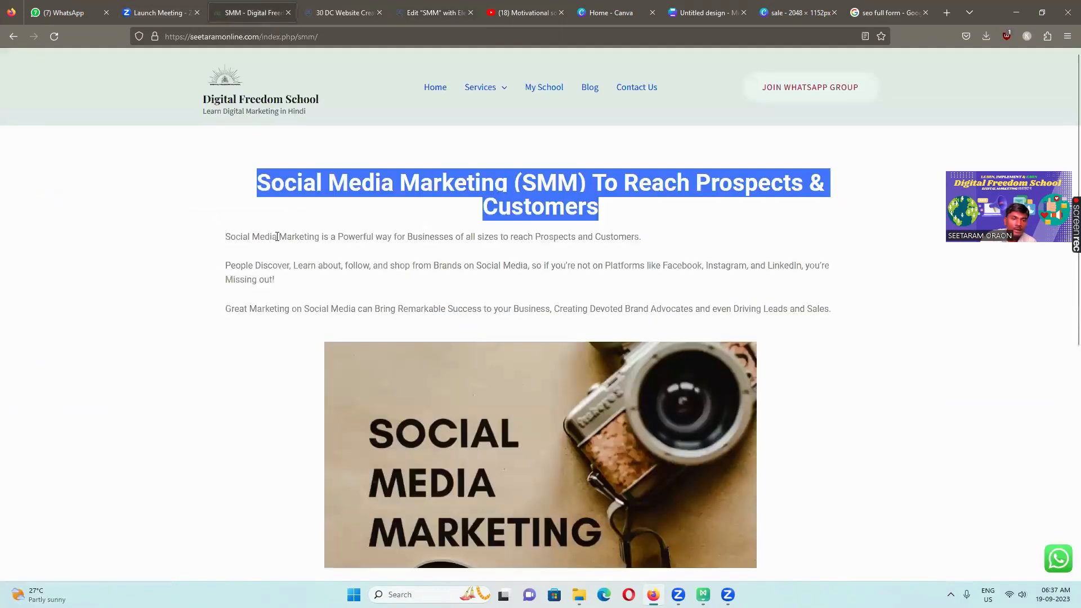
left_click_drag(228, 237, 844, 319)
key("ctrl+c")
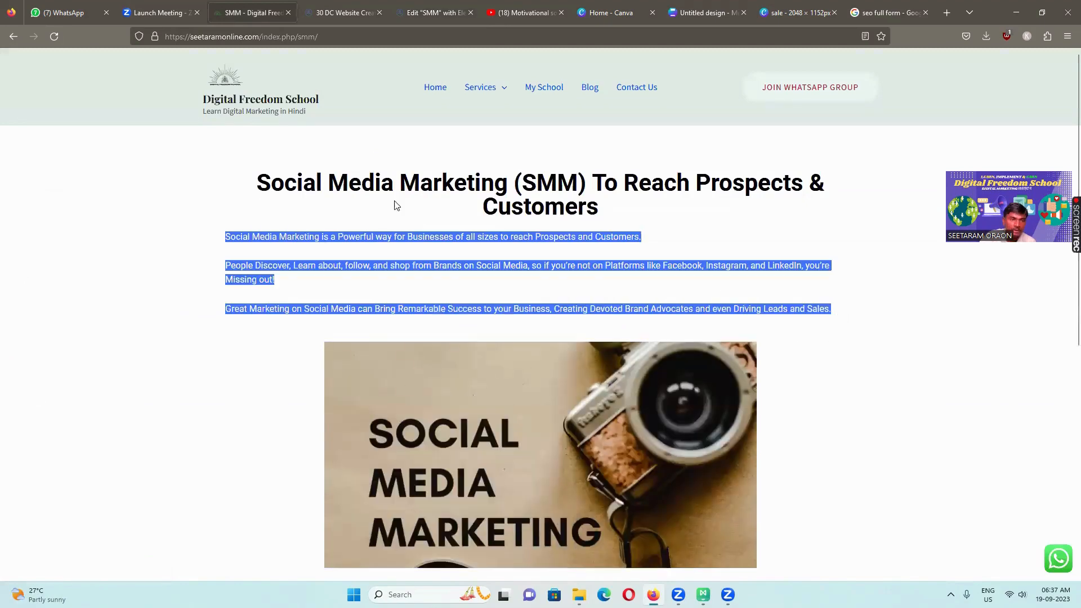
Step: Back in the SMM page editor, remove the empty section and fill a Text Editor widget below the H4 heading with the copied paragraphs
left_click(433, 13)
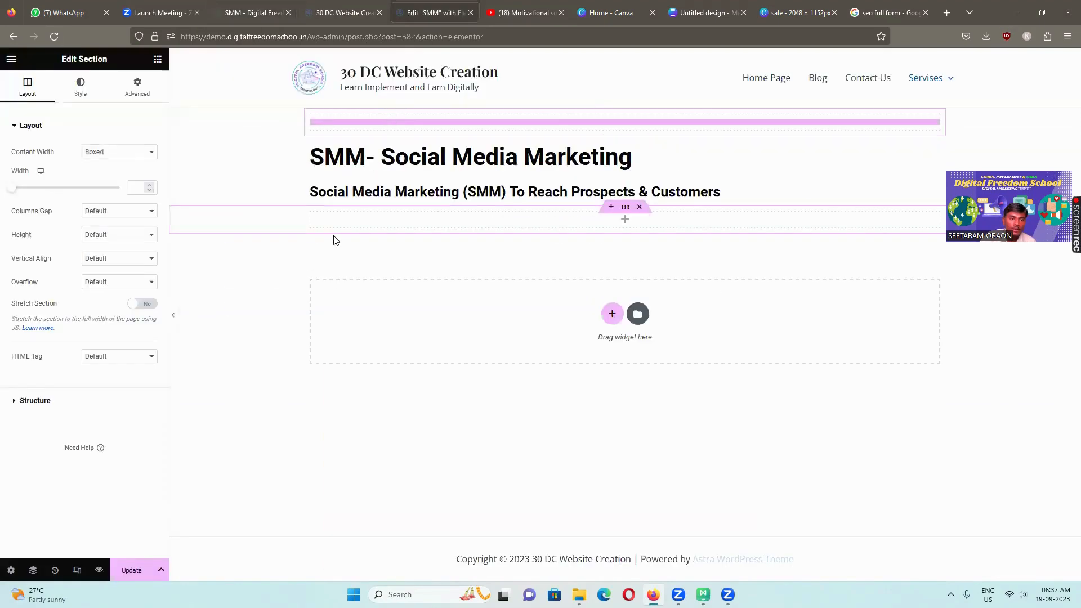
left_click(158, 60)
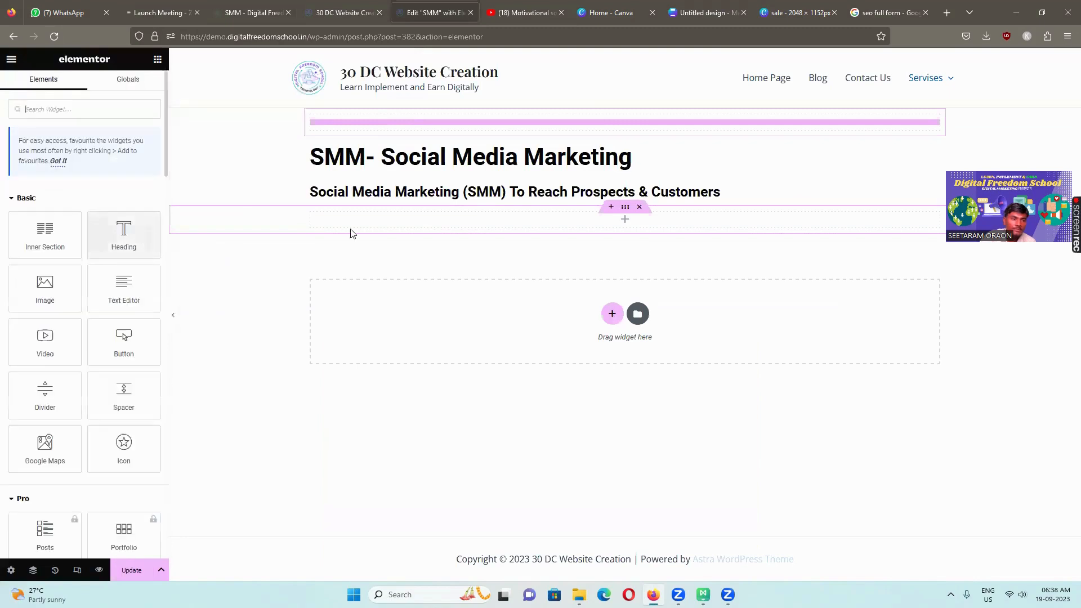
left_click(639, 207)
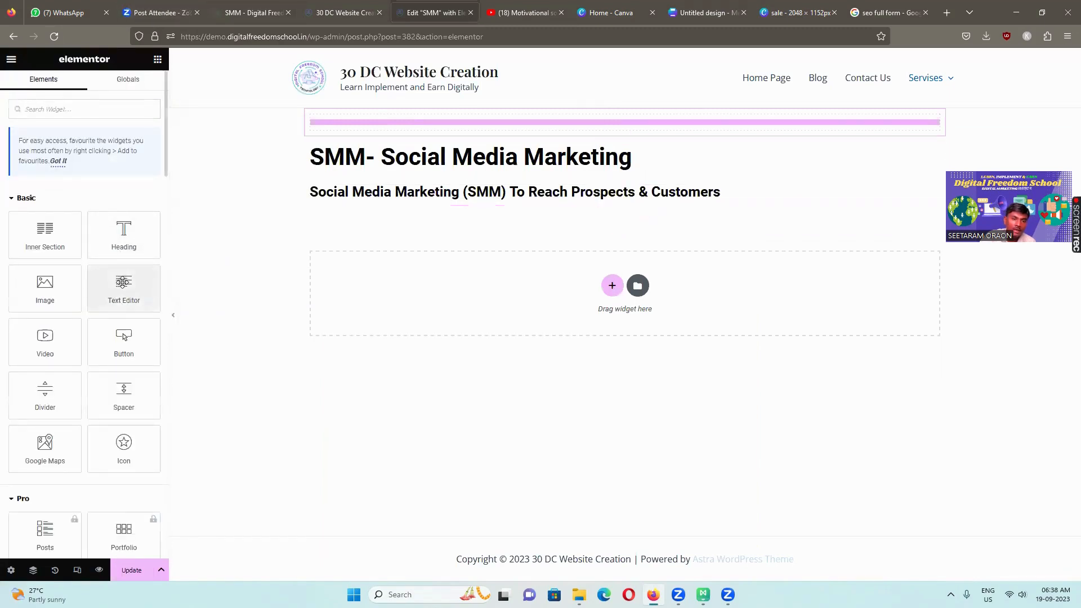
left_click_drag(116, 290, 487, 221)
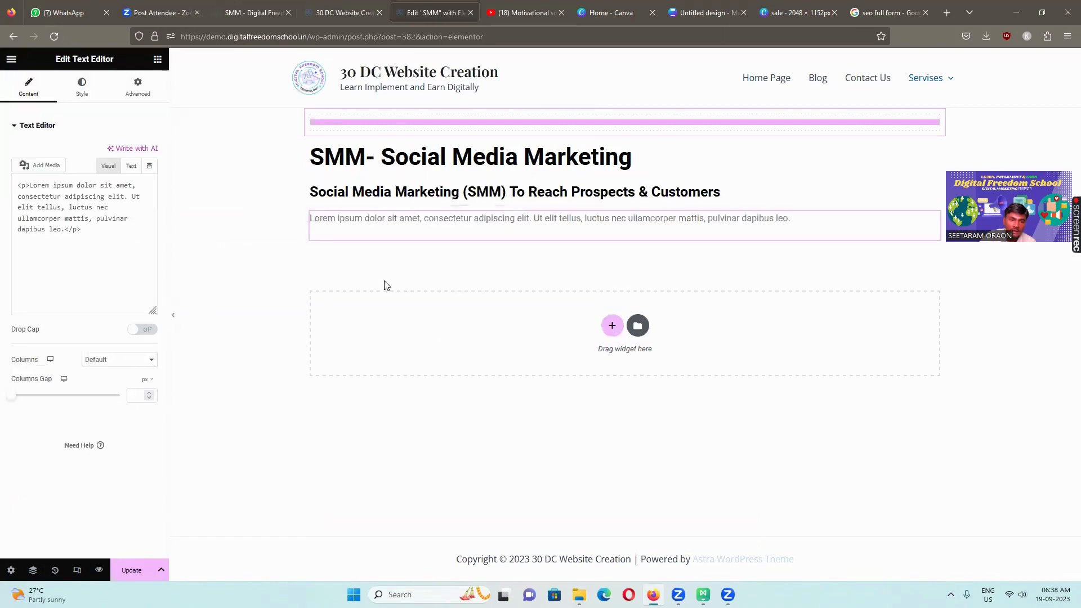
left_click_drag(21, 228, 134, 307)
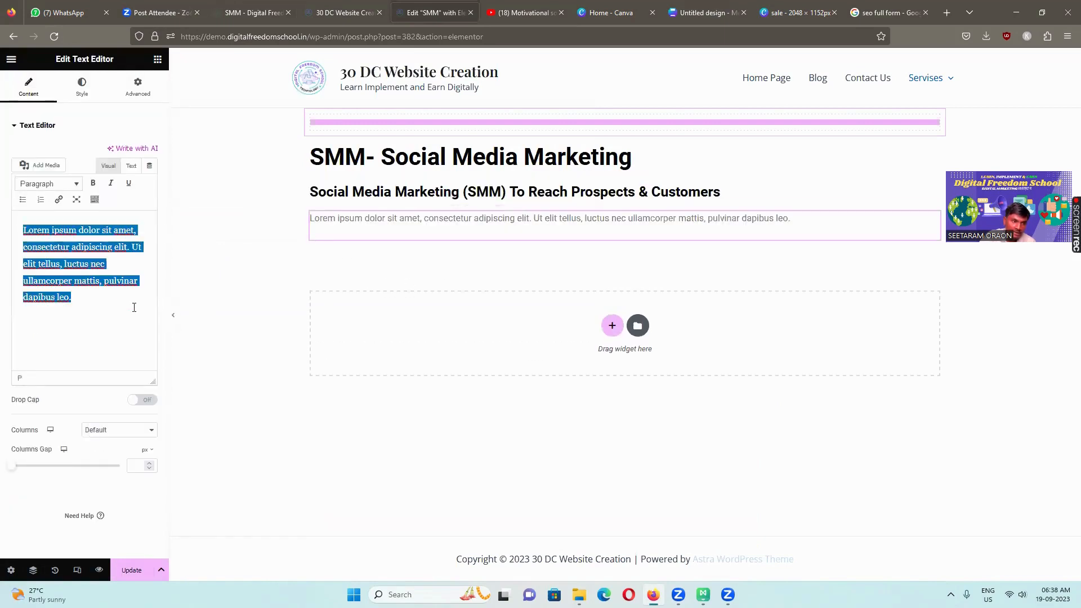
key("ctrl+v")
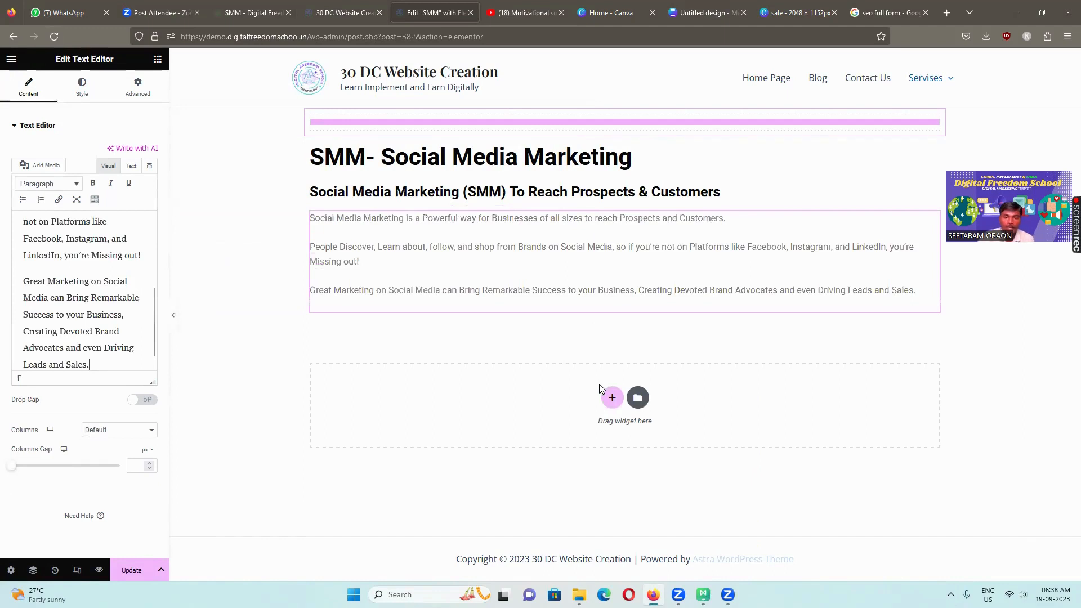
Step: Place an Image widget directly below the introductory paragraphs
left_click(158, 60)
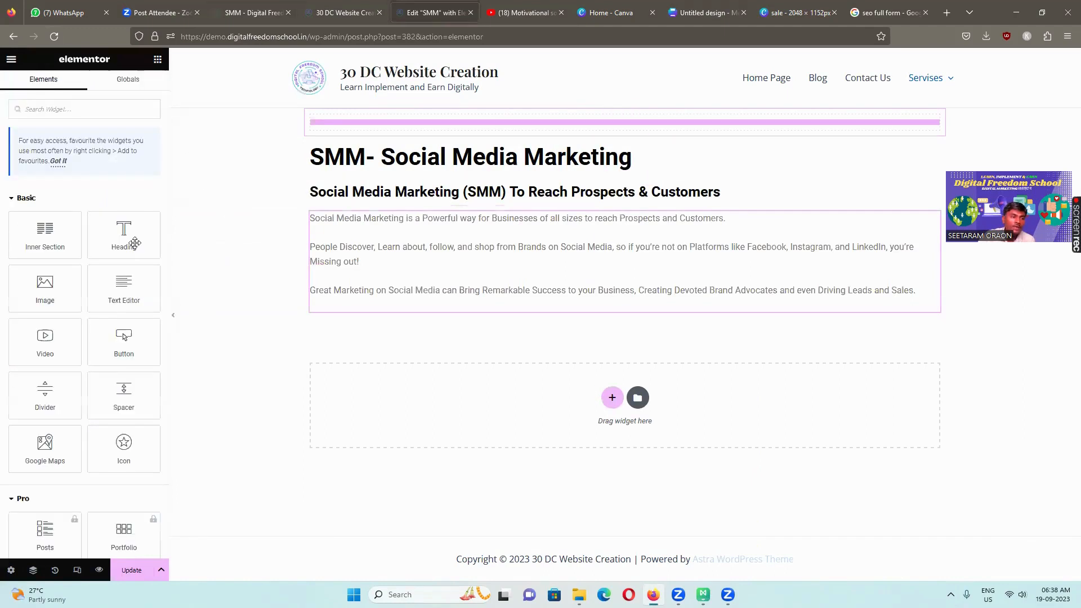
left_click_drag(44, 286, 631, 298)
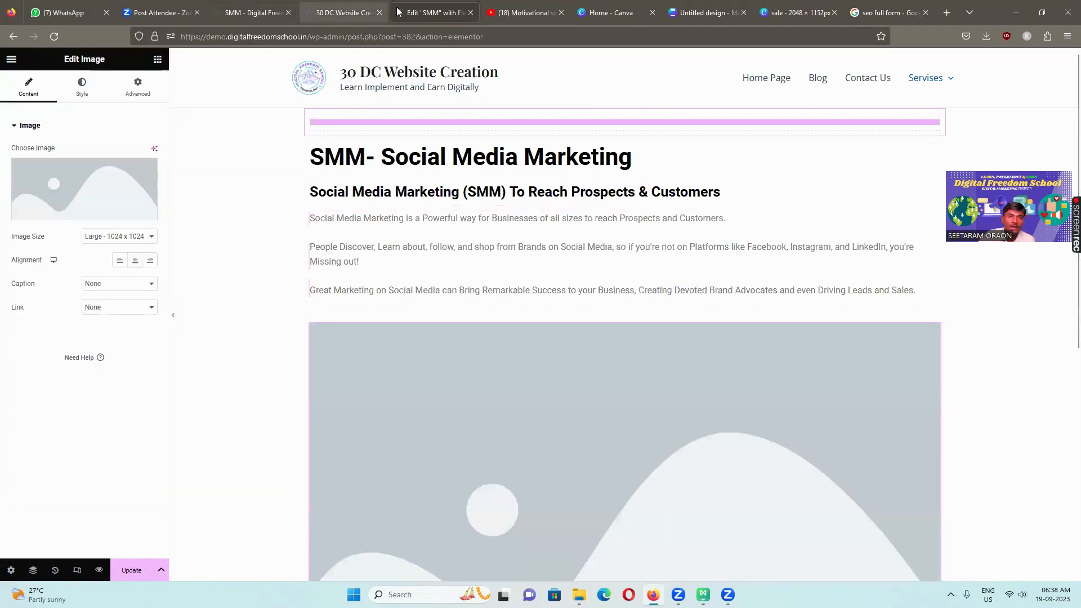
Step: Switch to the Canva banner design, add a blank third page and search the graphics for "social media marketing"
left_click(692, 15)
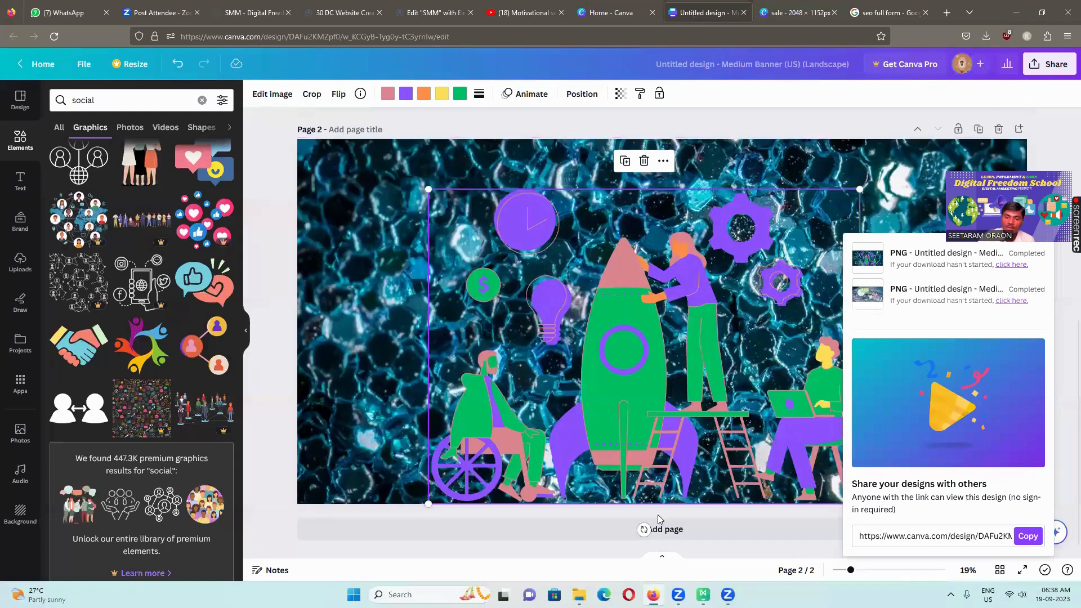
left_click(672, 529)
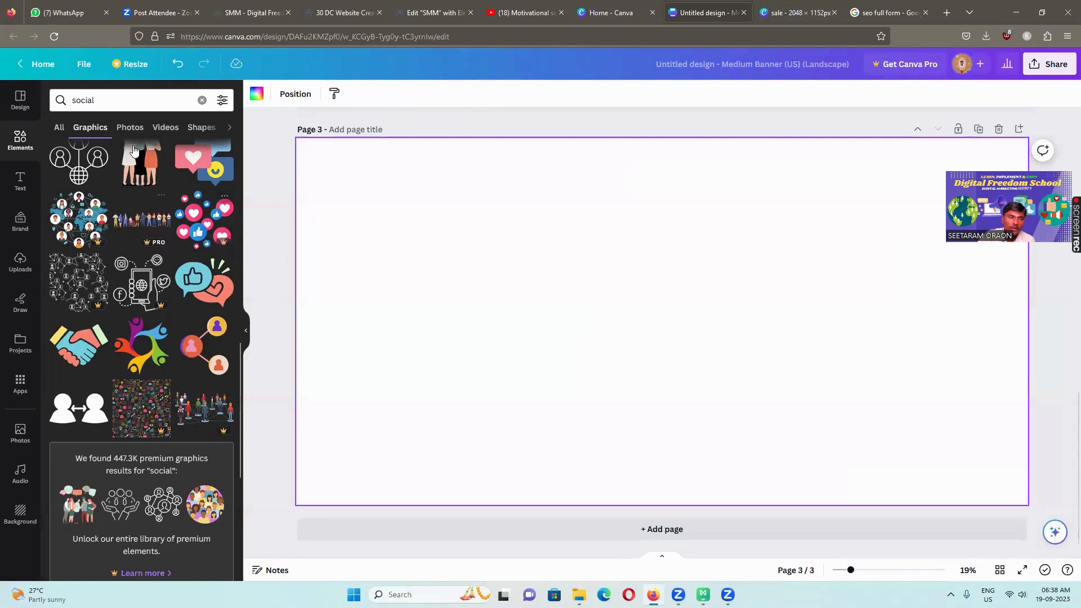
left_click(97, 99)
key("Return")
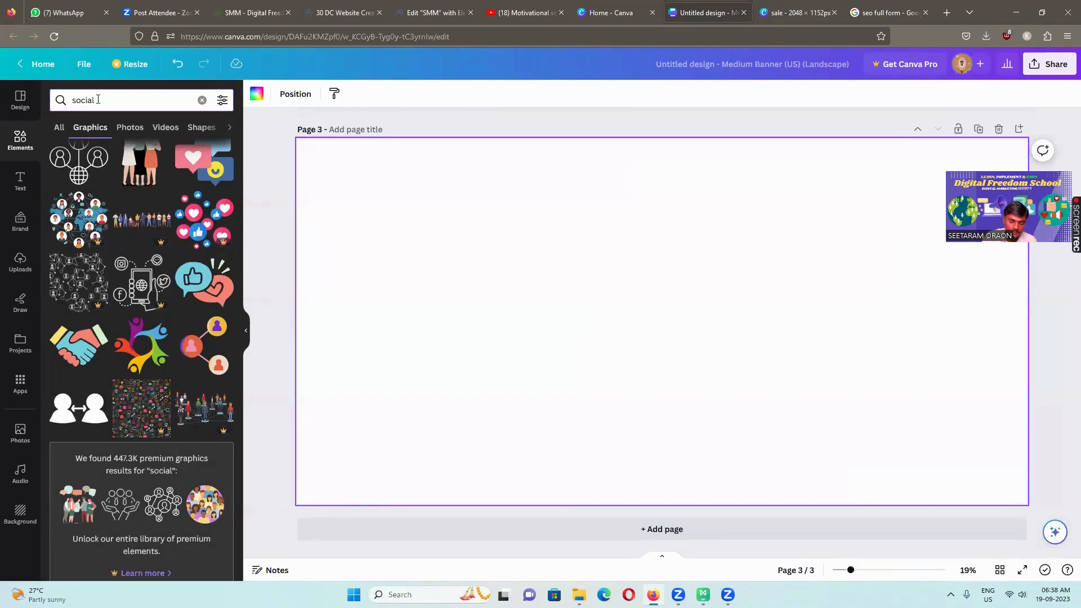
type("media")
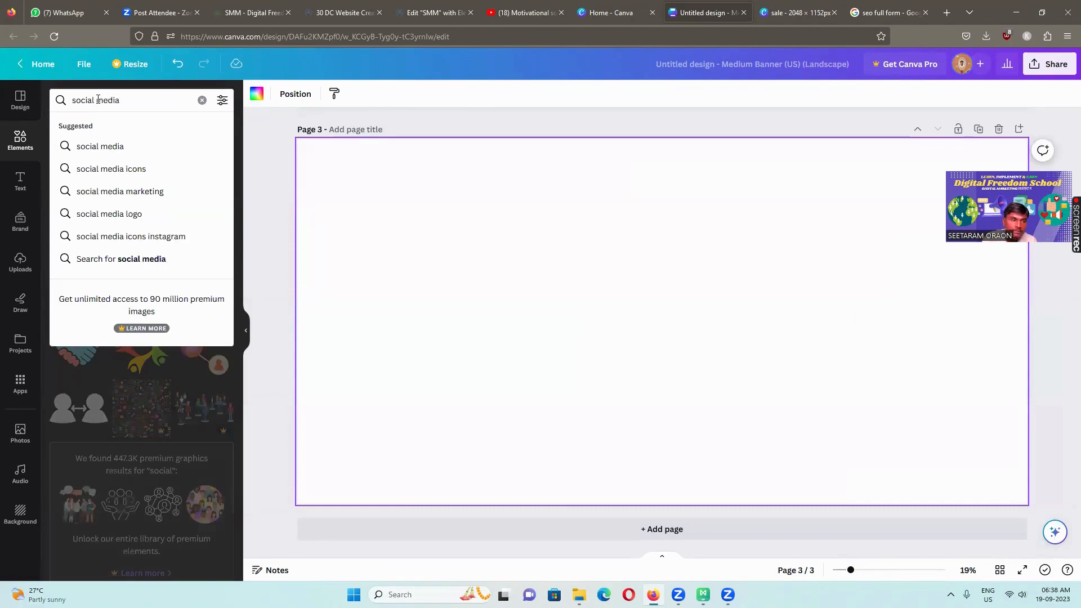
type(" ma rketing")
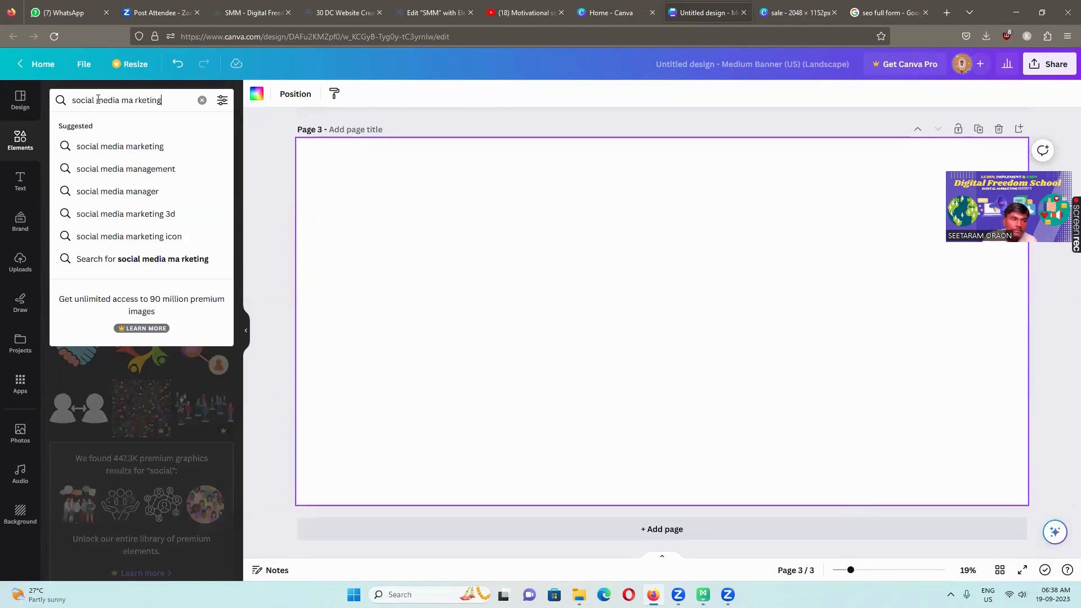
key("Return")
left_click(137, 100)
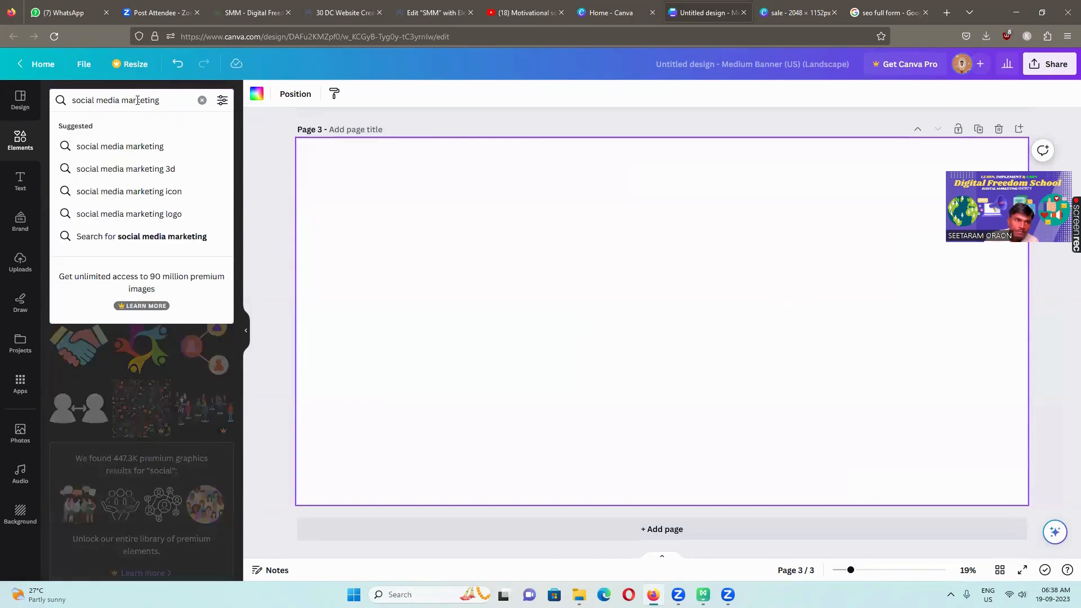
left_click(130, 146)
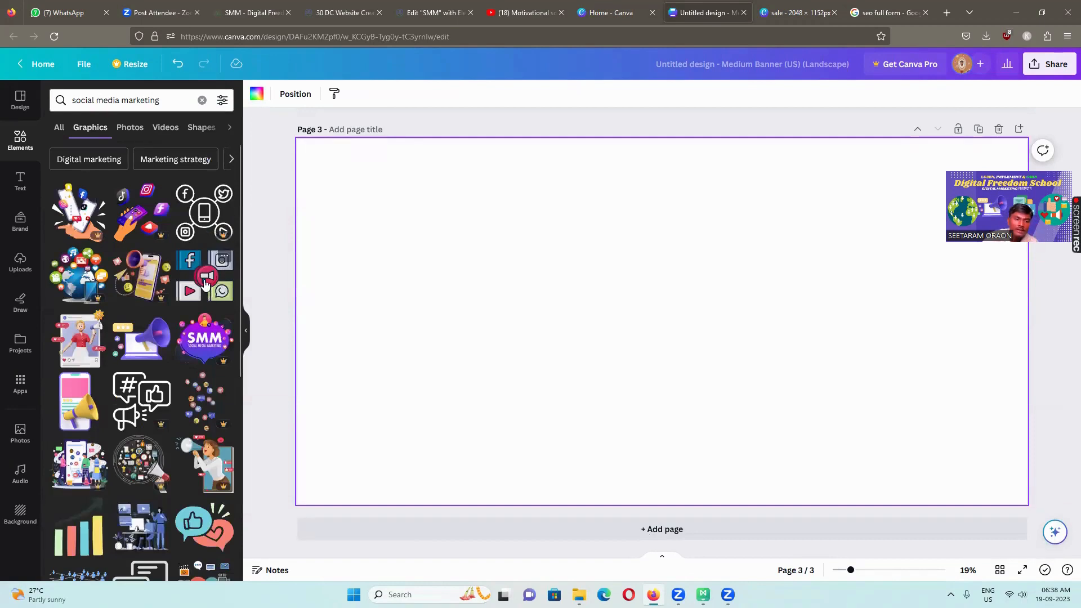
Step: Add the four-tile social apps graphic to page 3 and enlarge it, with a smaller laptop-and-megaphone graphic over its centre
left_click(205, 285)
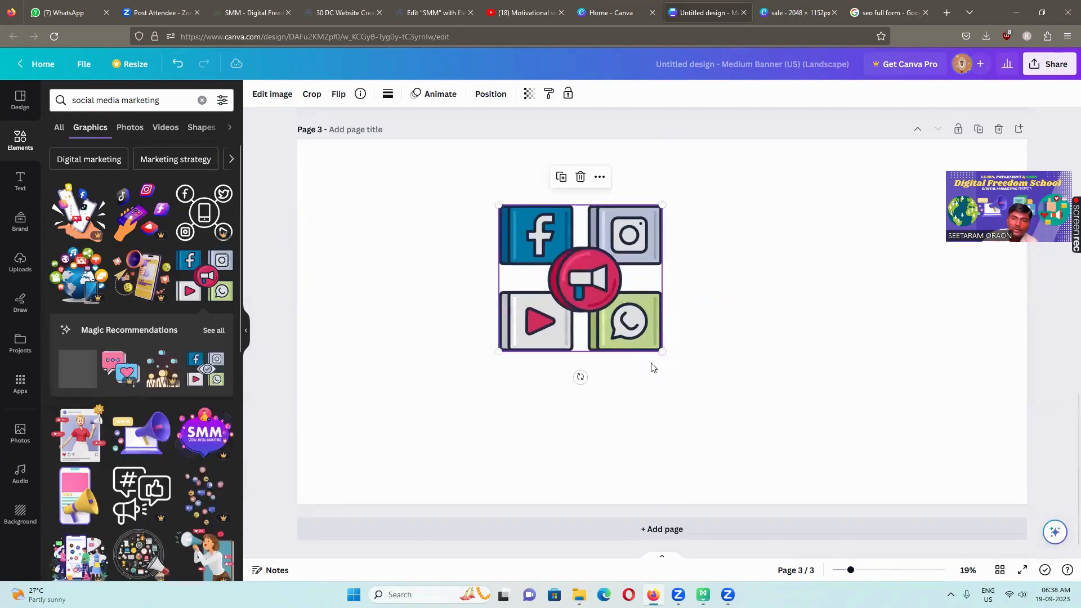
left_click_drag(662, 351, 799, 411)
left_click(129, 422)
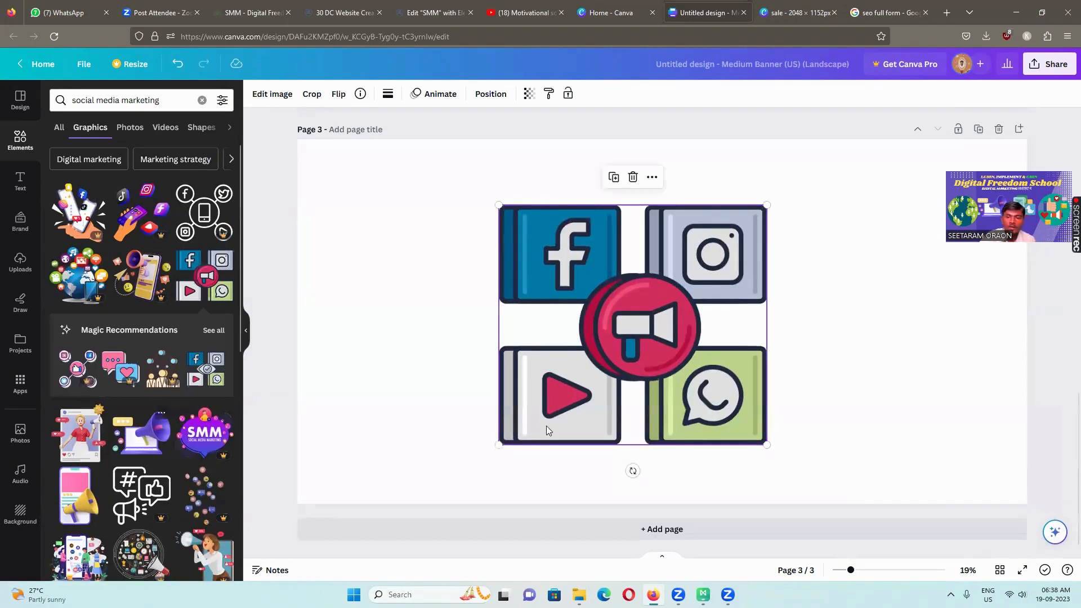
left_click_drag(724, 339, 655, 320)
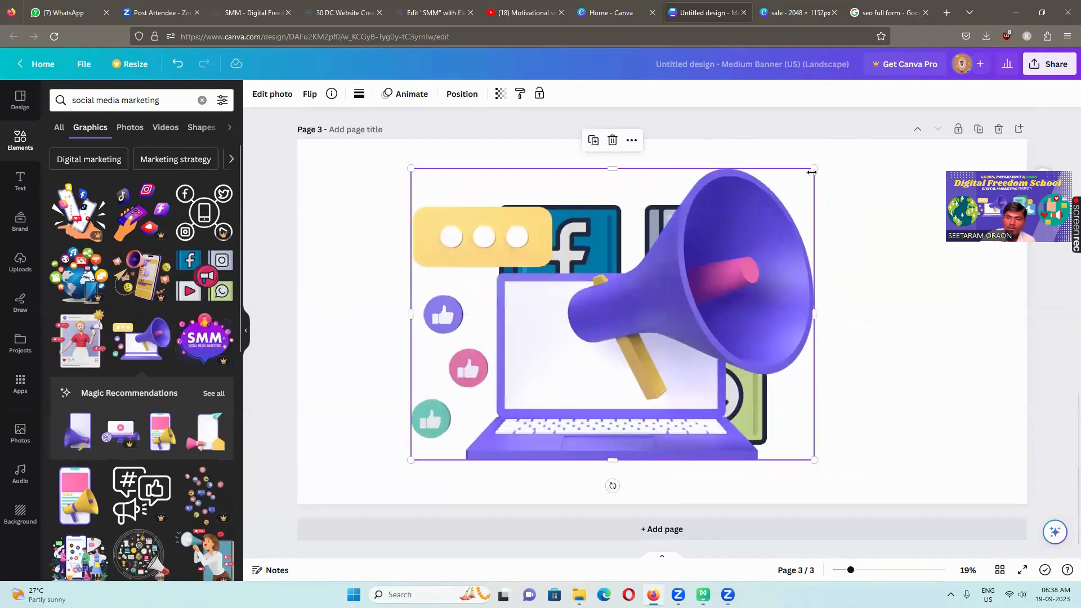
left_click_drag(813, 166, 637, 318)
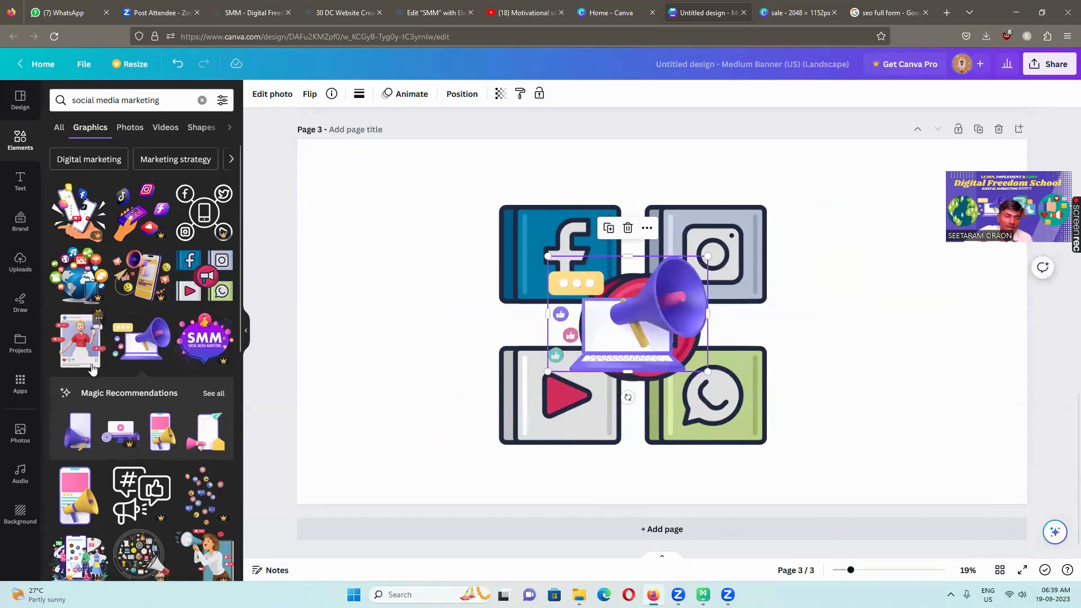
Step: Apply the orange-brown glowing bokeh image as the background of page 3
left_click(27, 509)
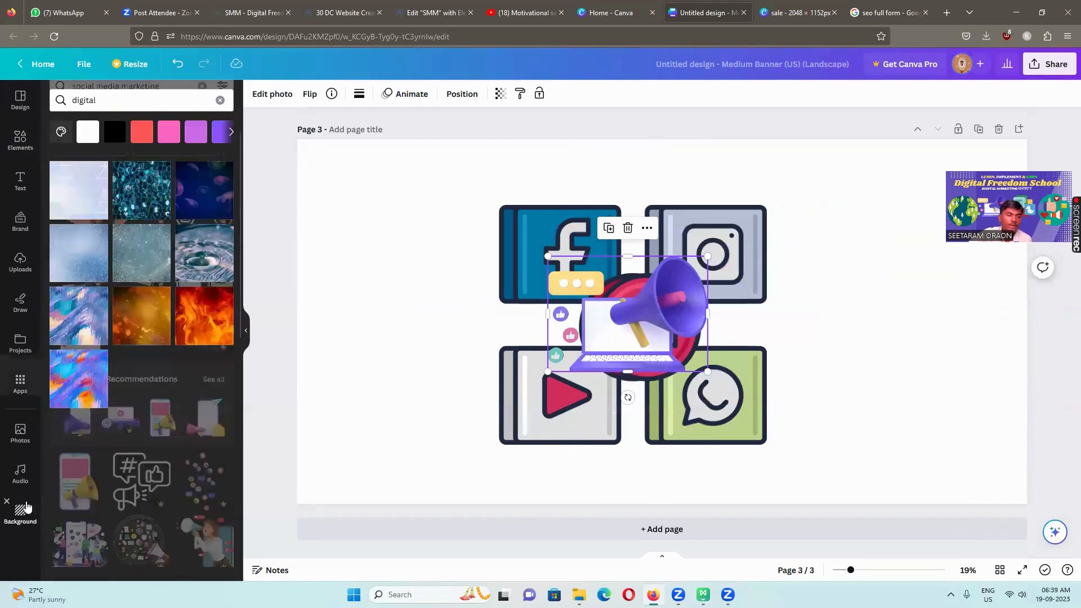
left_click(139, 313)
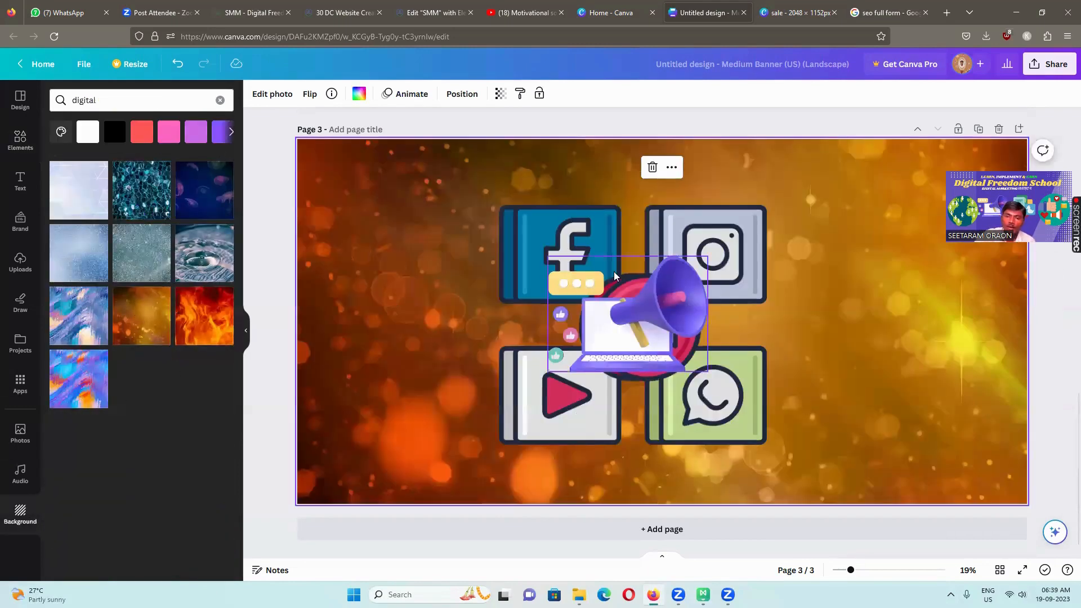
Step: Download only page 3 of the banner design as a PNG
left_click(1051, 64)
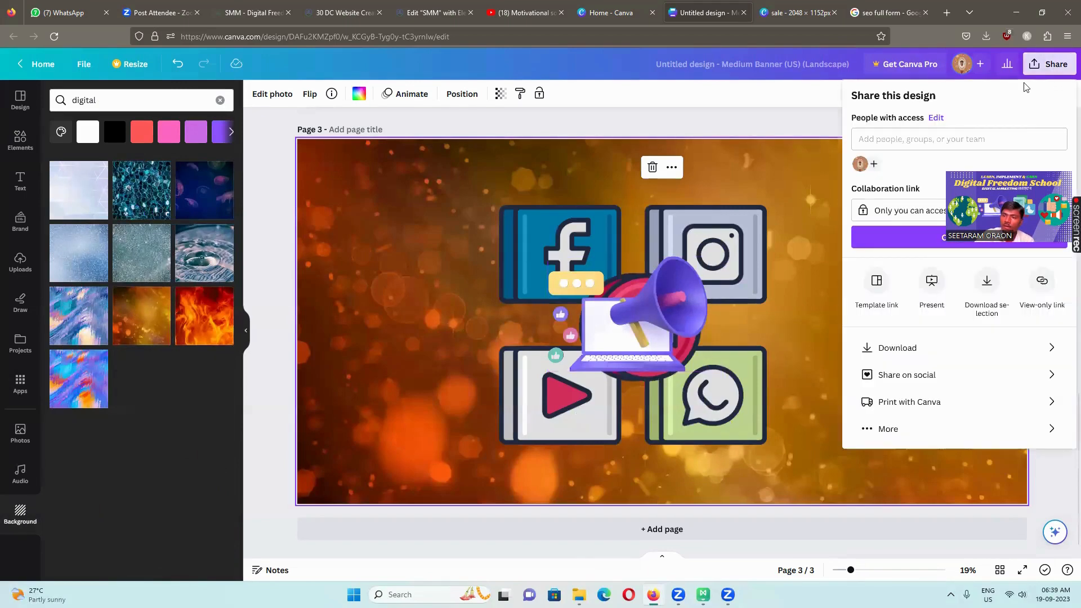
left_click(952, 347)
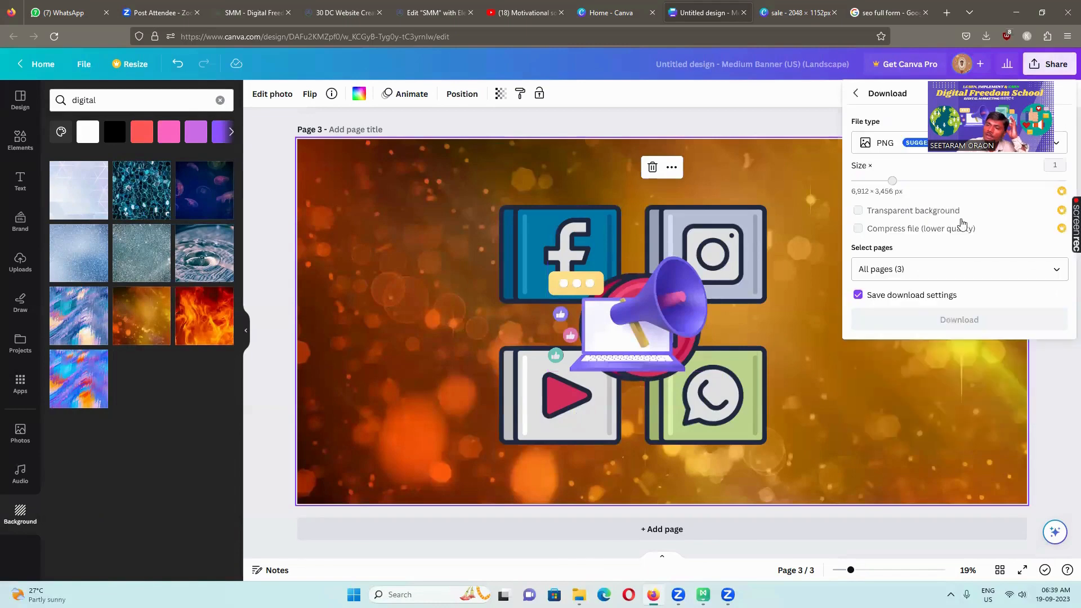
left_click(1054, 269)
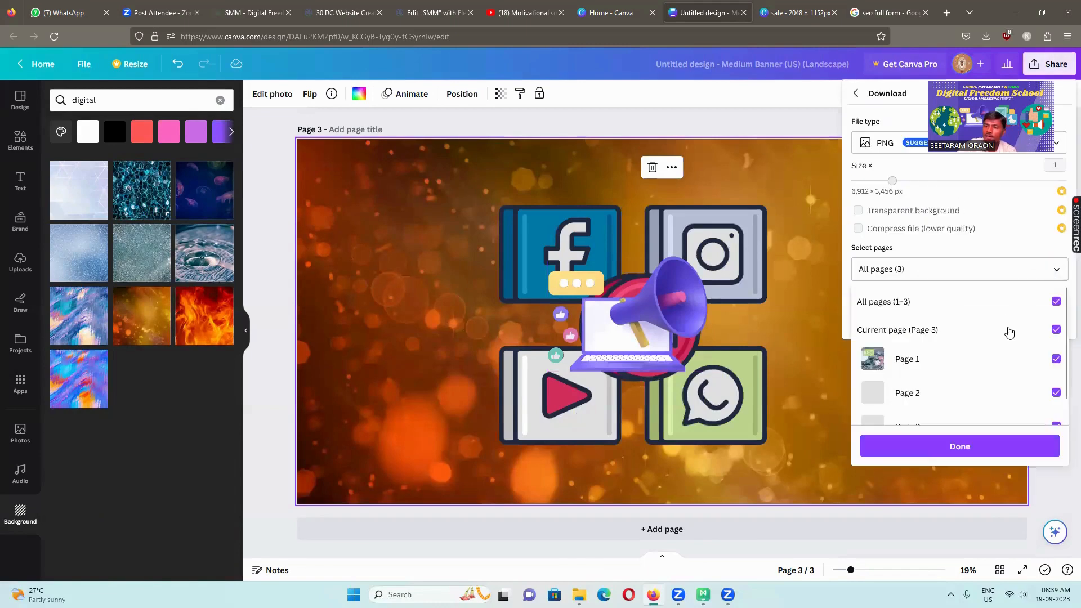
left_click(1055, 301)
scroll(1008, 337, "down", 1)
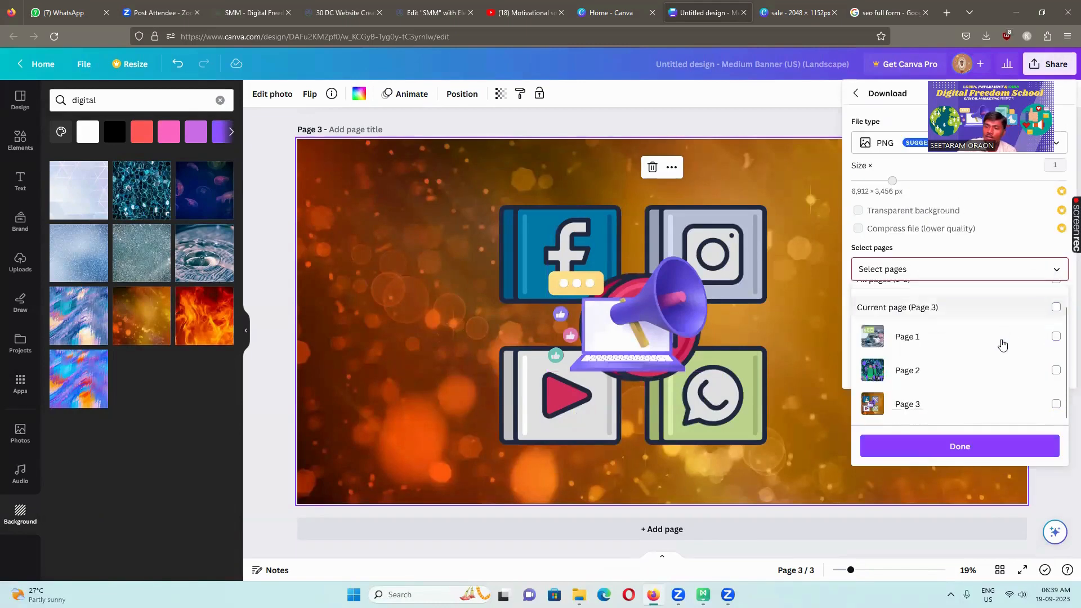
left_click(1055, 404)
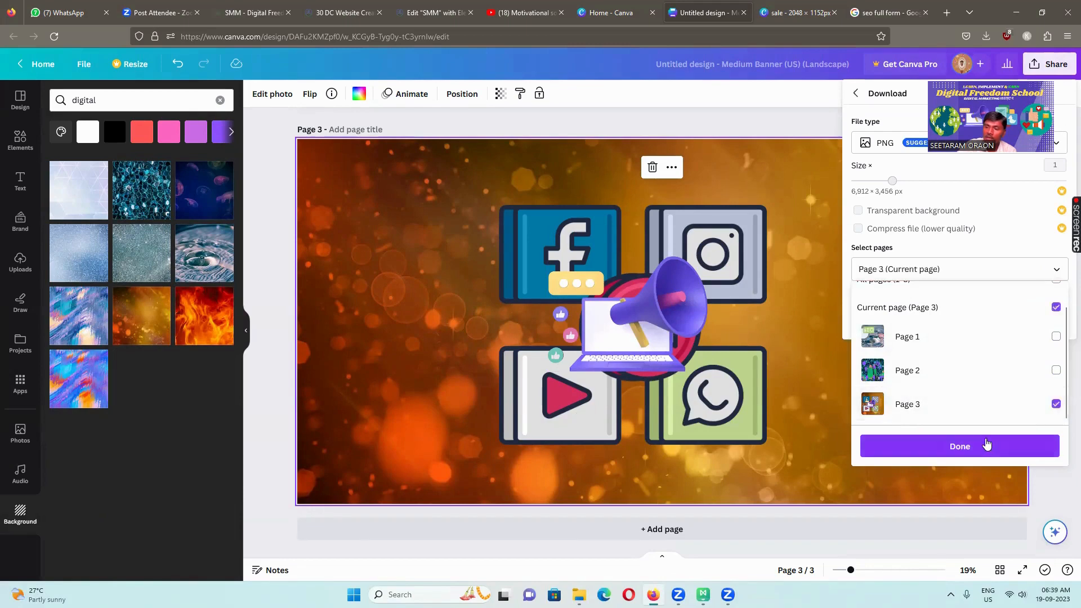
left_click(986, 445)
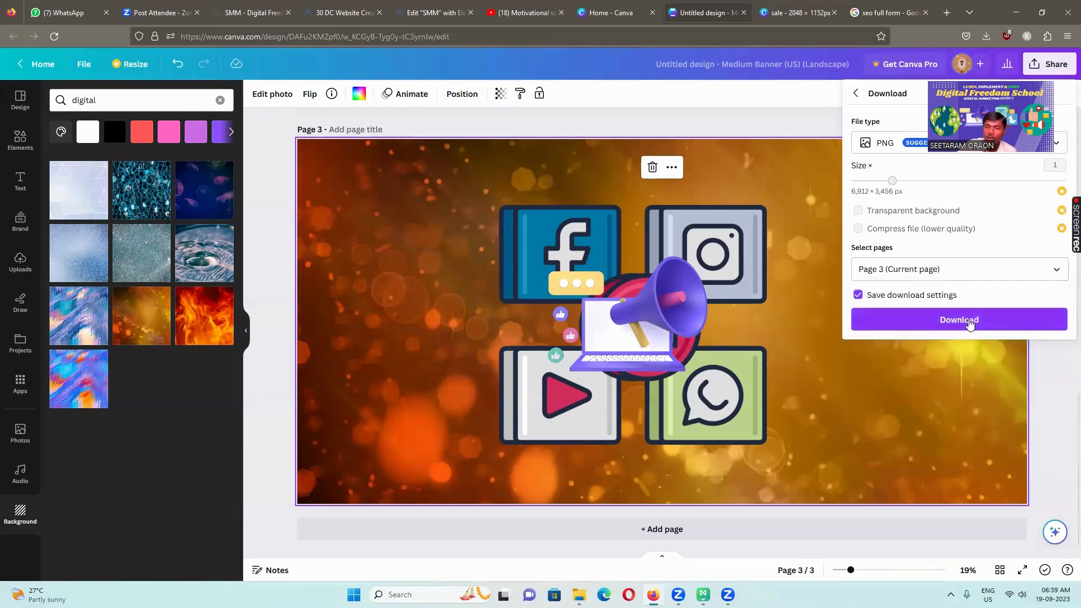
left_click(969, 322)
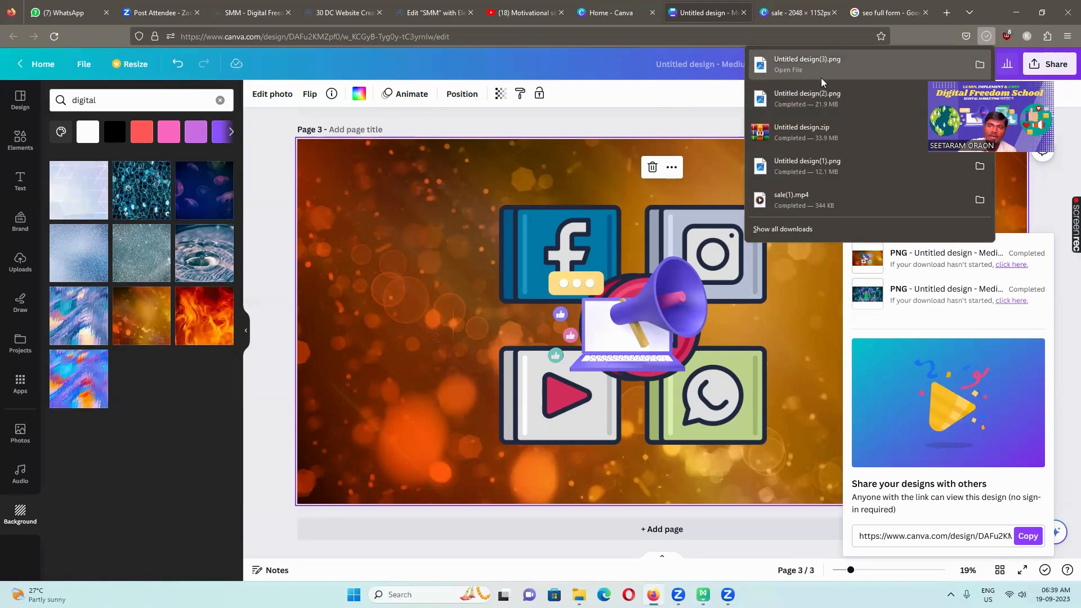
Step: Switch to the Elementor SMM page and upload Untitled design(3).png to the media library for the Image widget
left_click(432, 12)
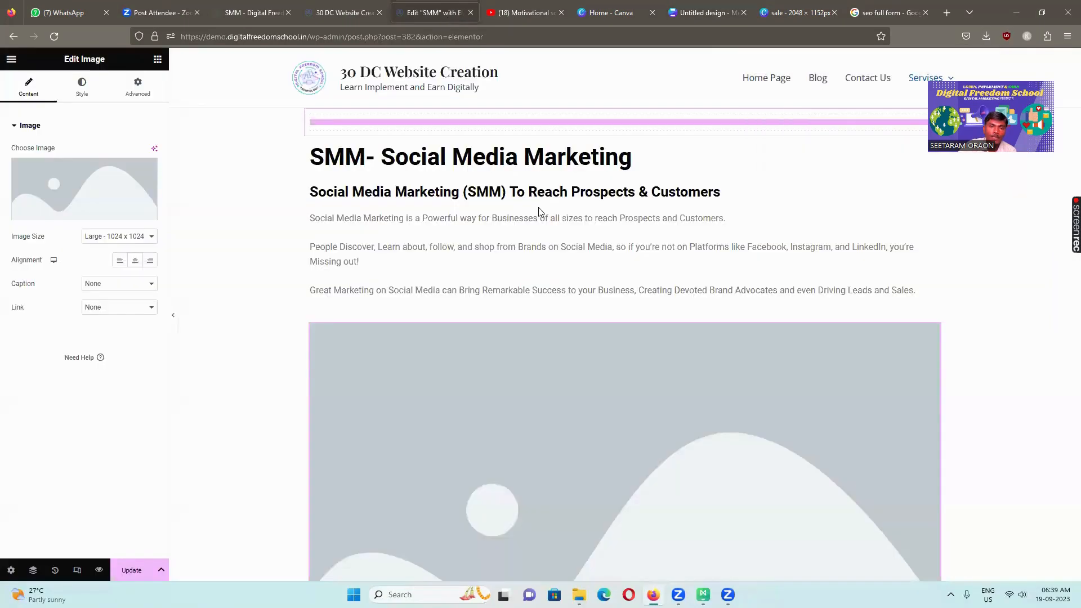
left_click(81, 186)
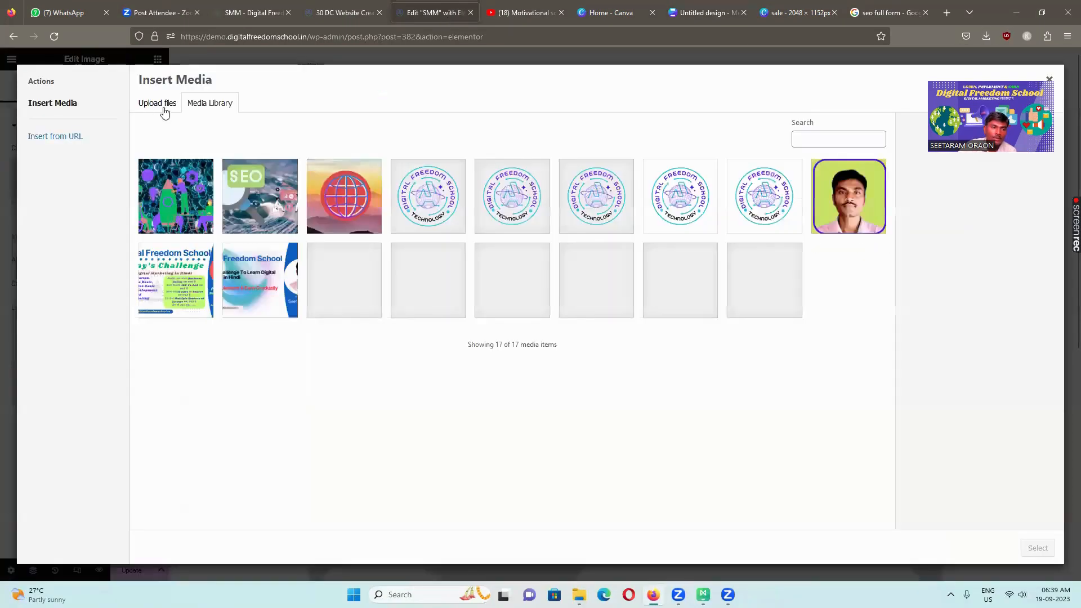
left_click(162, 108)
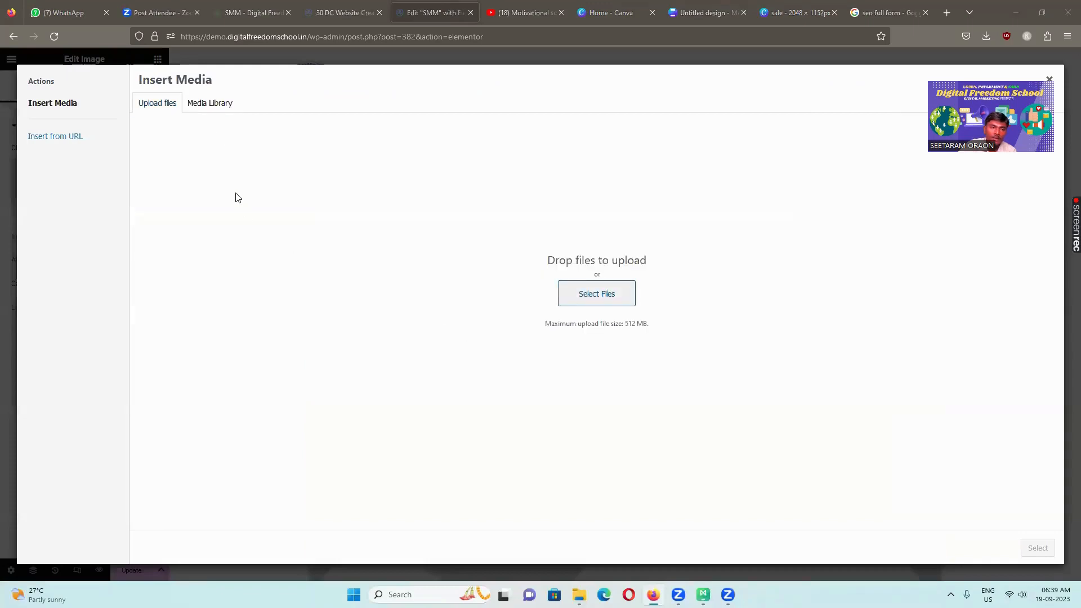
left_click(235, 197)
left_click(145, 107)
left_click(440, 284)
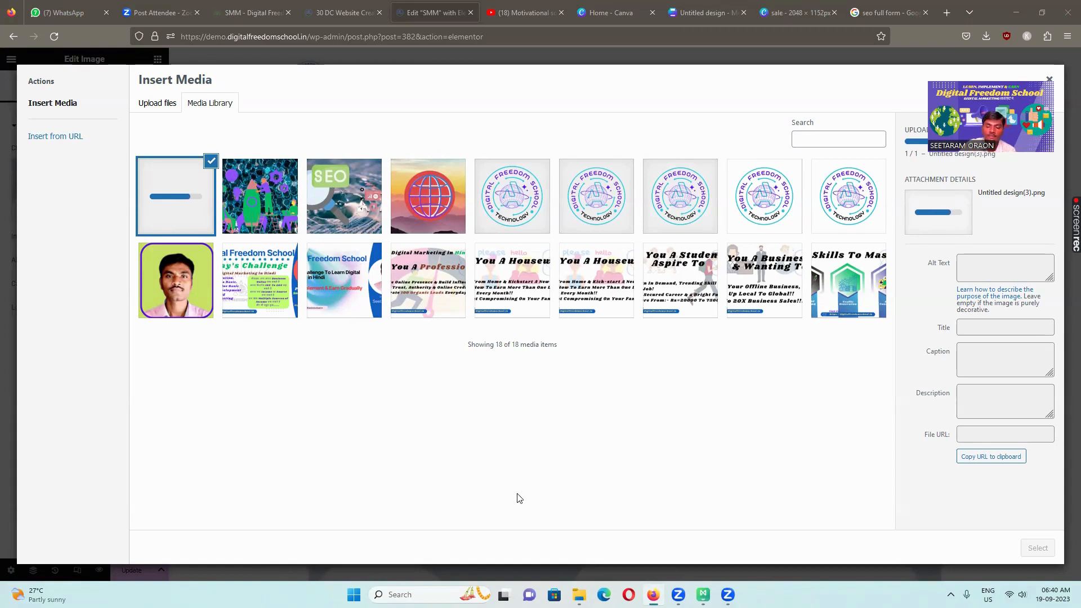
Step: Give the uploaded banner the alt text "SMM" and insert it into the Image widget
left_click(973, 266)
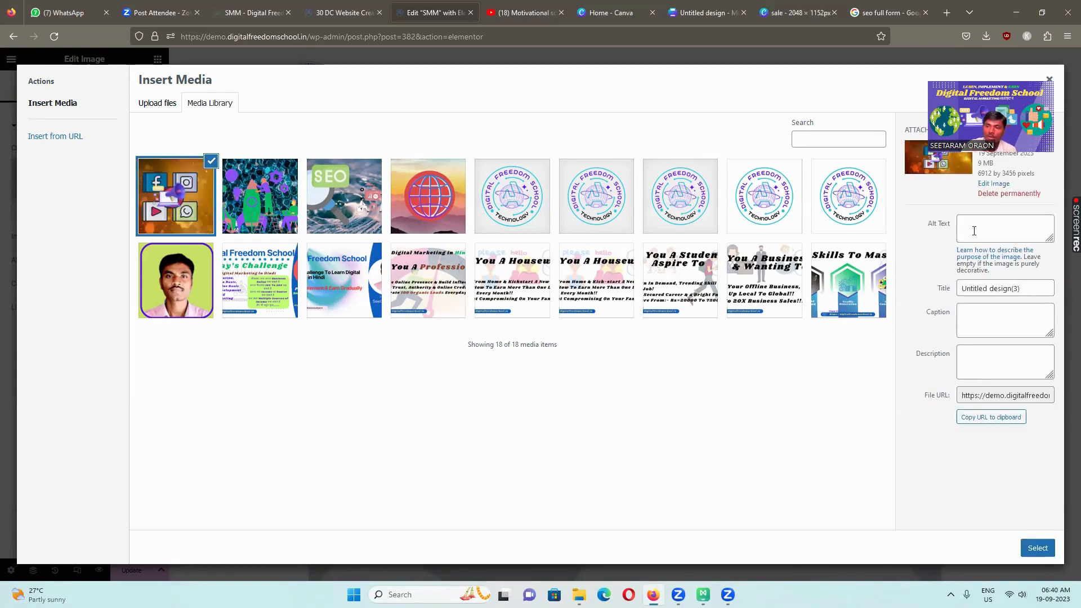
left_click(973, 231)
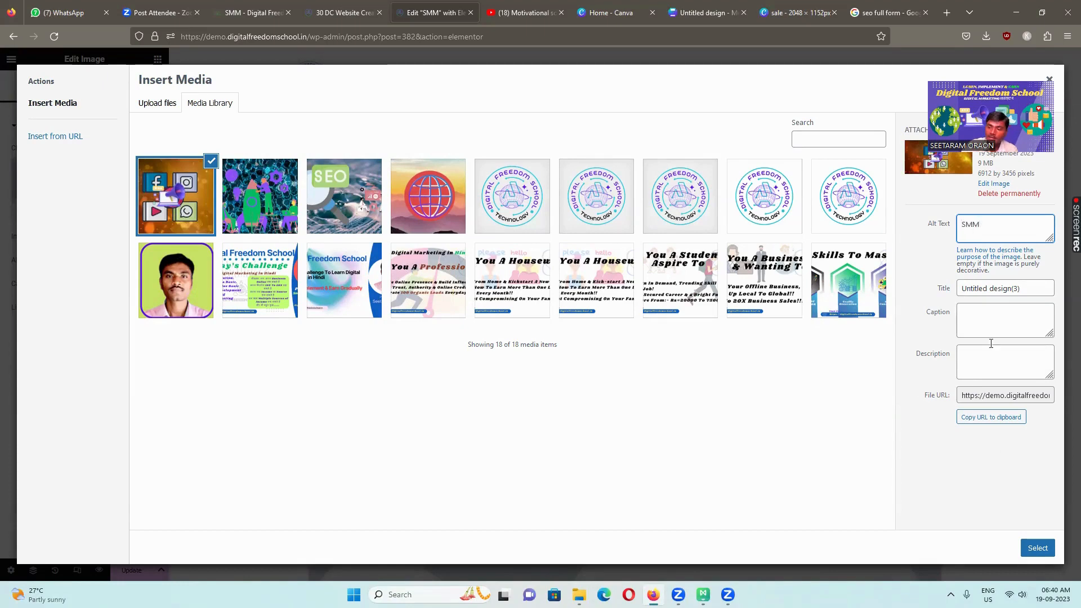
left_click(1035, 549)
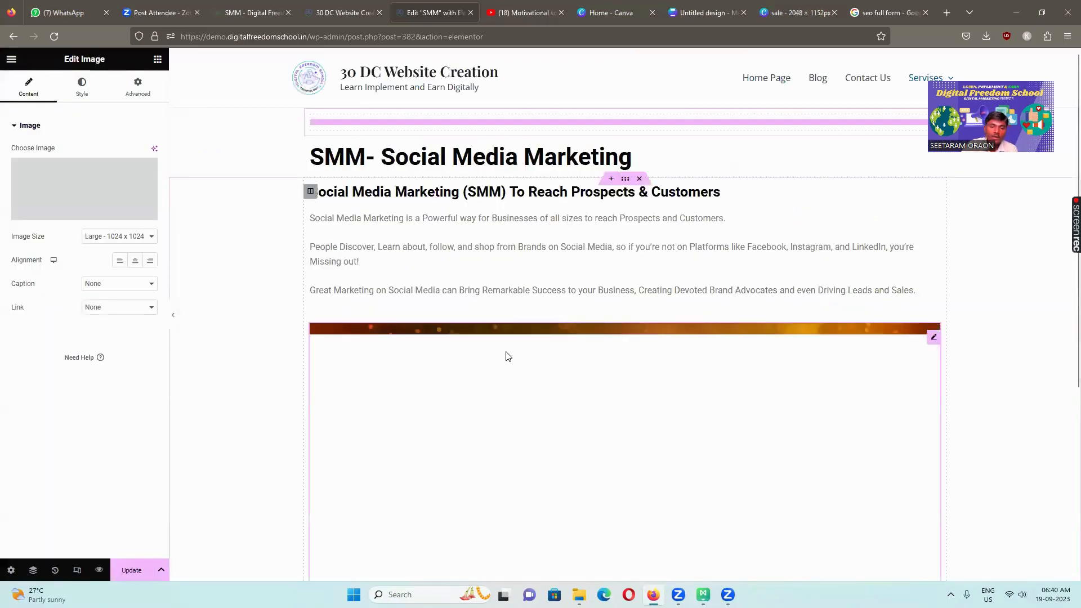
Step: Set the banner's image size to Medium - 300 x 300 and place a Text Editor widget directly below it
scroll(507, 356, "down", 5)
left_click(141, 238)
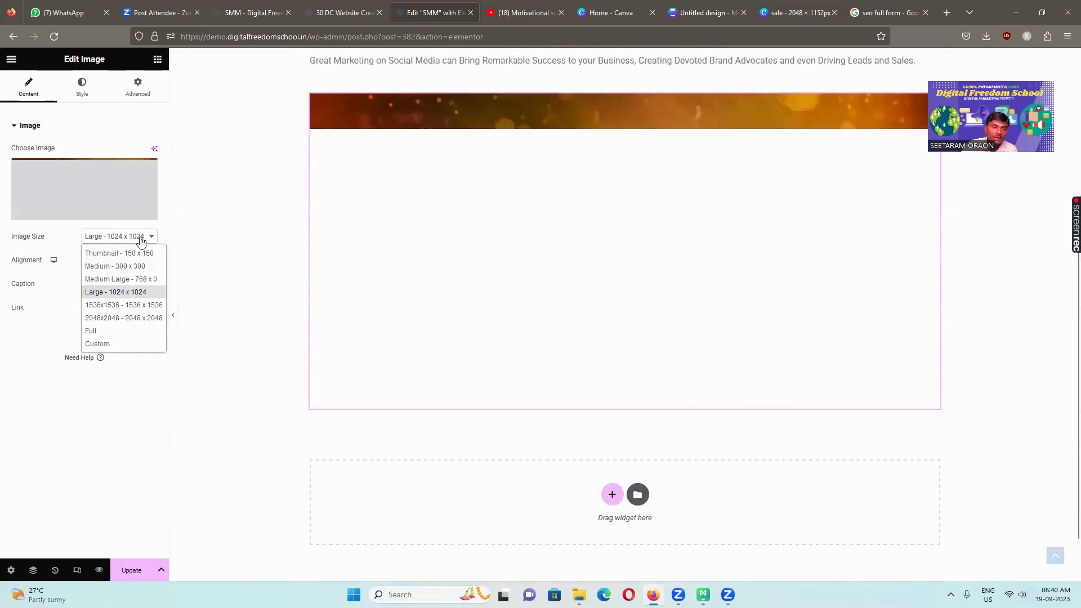
left_click(143, 265)
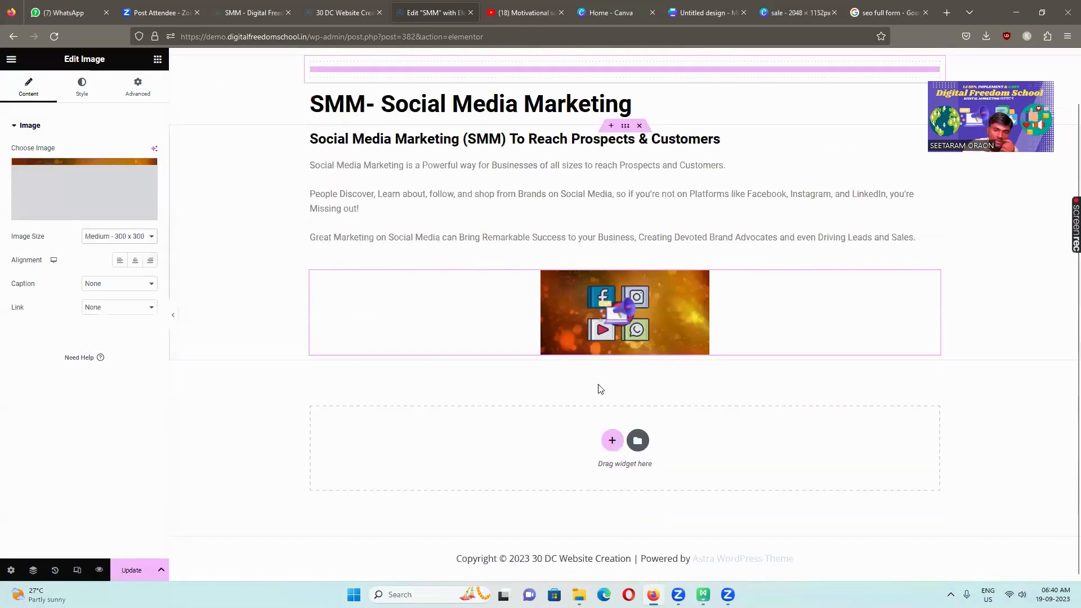
left_click(158, 60)
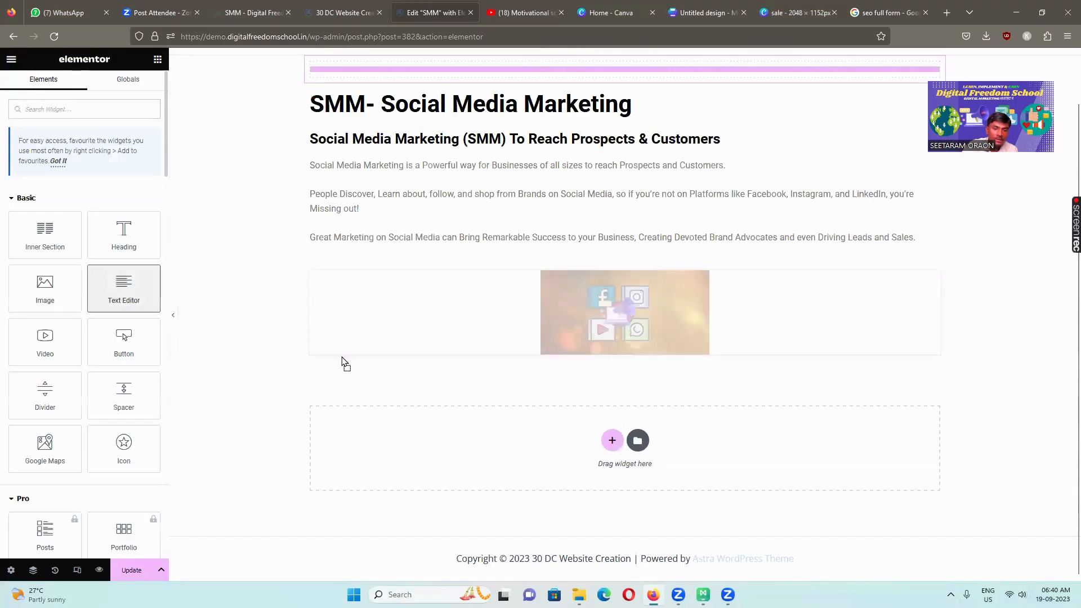
left_click_drag(345, 363, 636, 337)
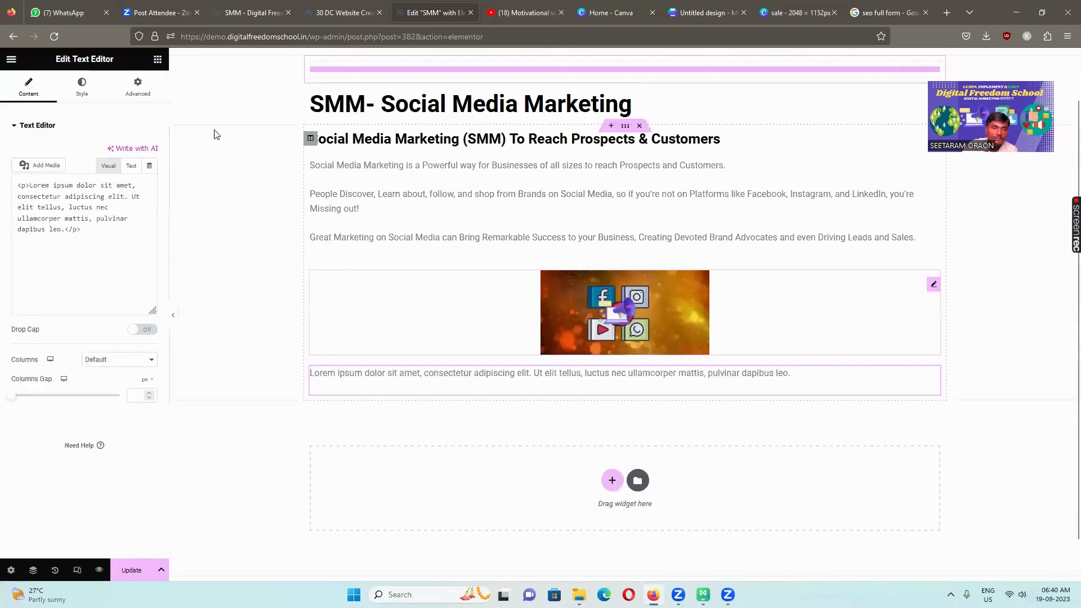
Step: Copy the heading "What is social media marketing?" from the Digital Freedom School SMM page
left_click(158, 12)
left_click(244, 11)
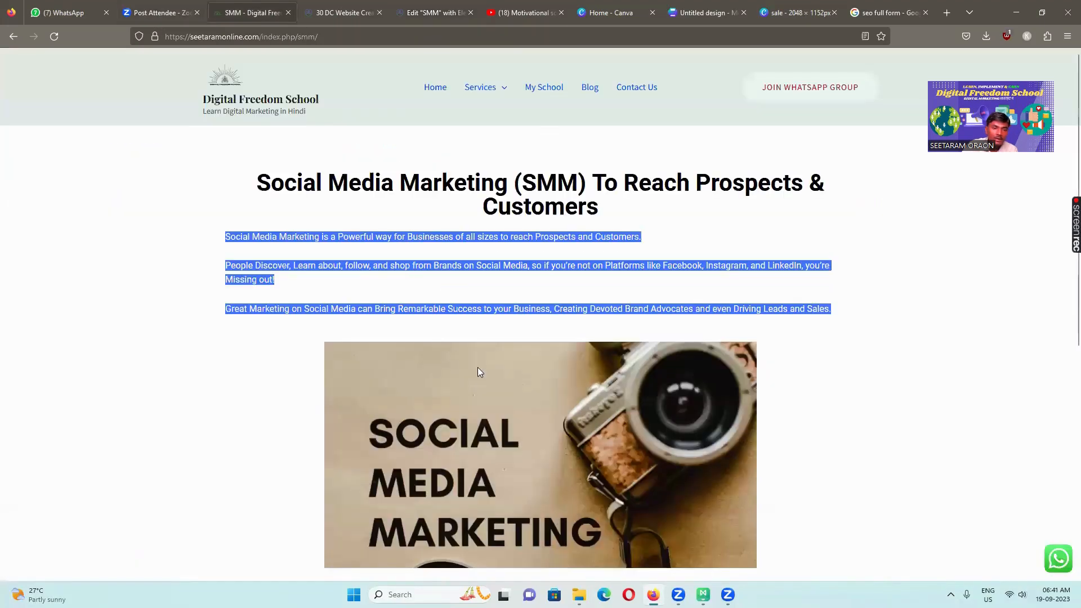
scroll(478, 370, "down", 7)
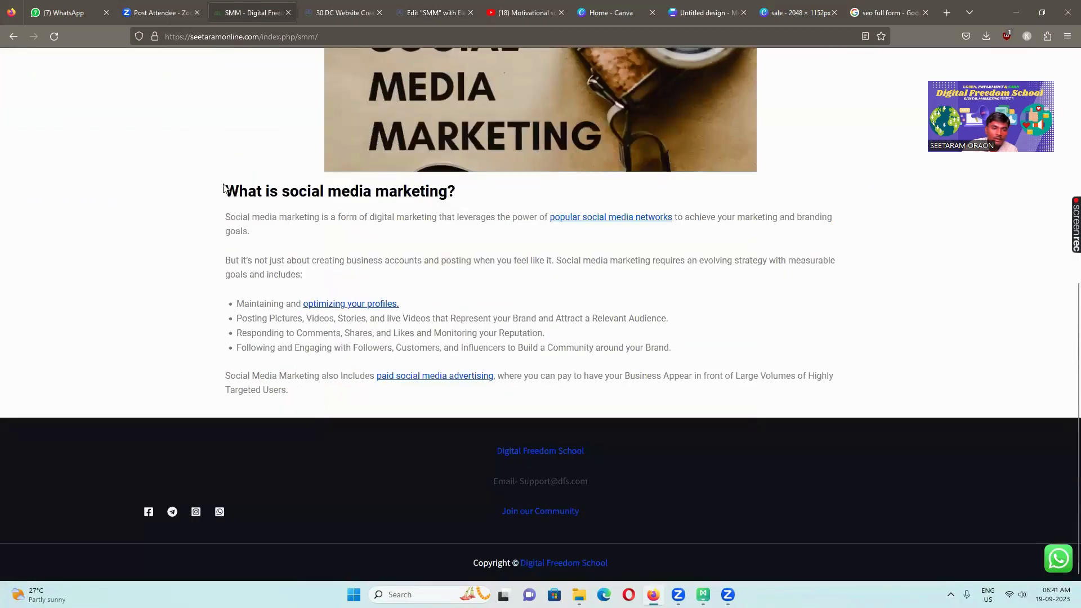
left_click_drag(226, 190, 460, 199)
key("ctrl+c")
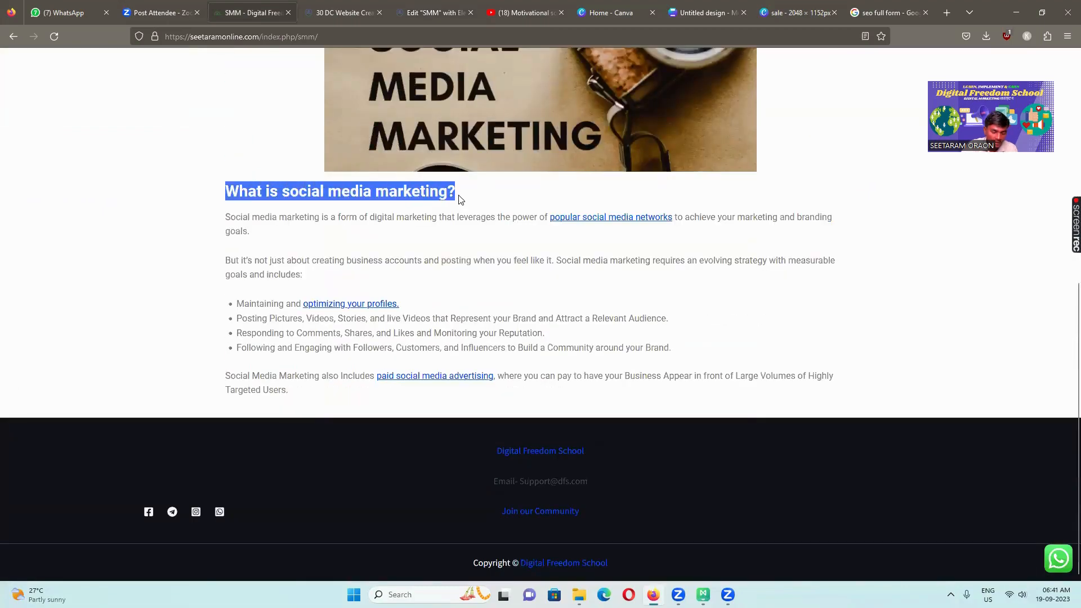
Step: On the Elementor page, add a Heading widget between the banner and the placeholder text, titled "What is social media marketing?"
left_click(426, 17)
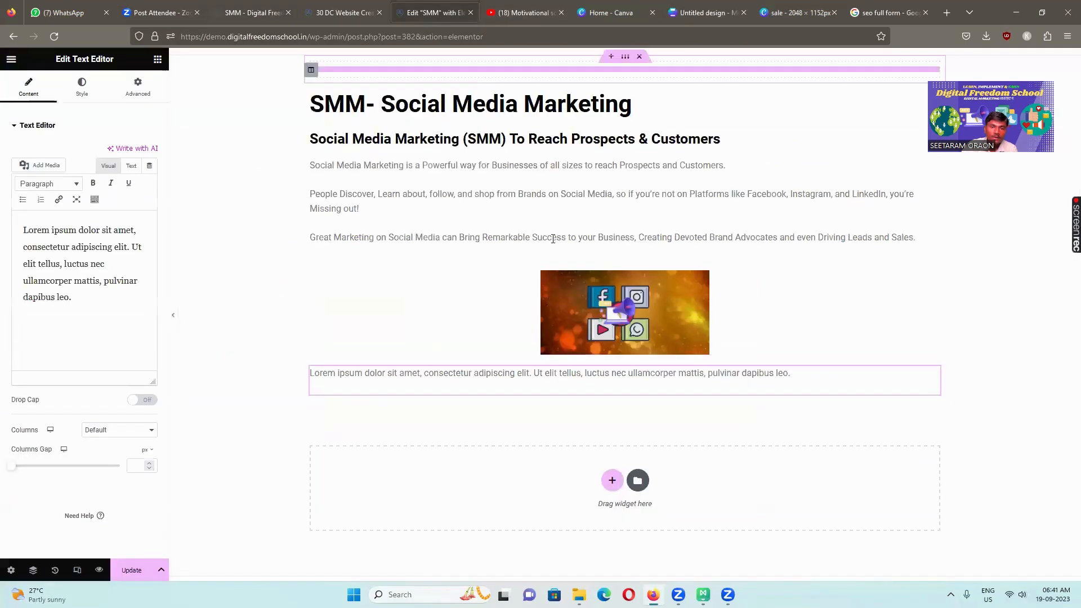
left_click(157, 59)
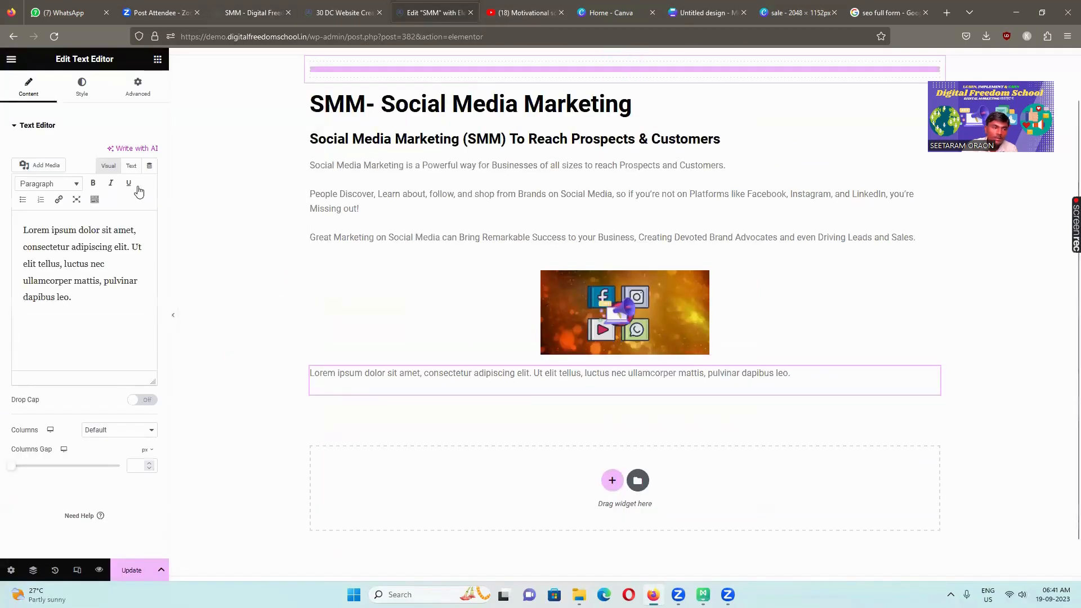
left_click_drag(118, 222, 559, 366)
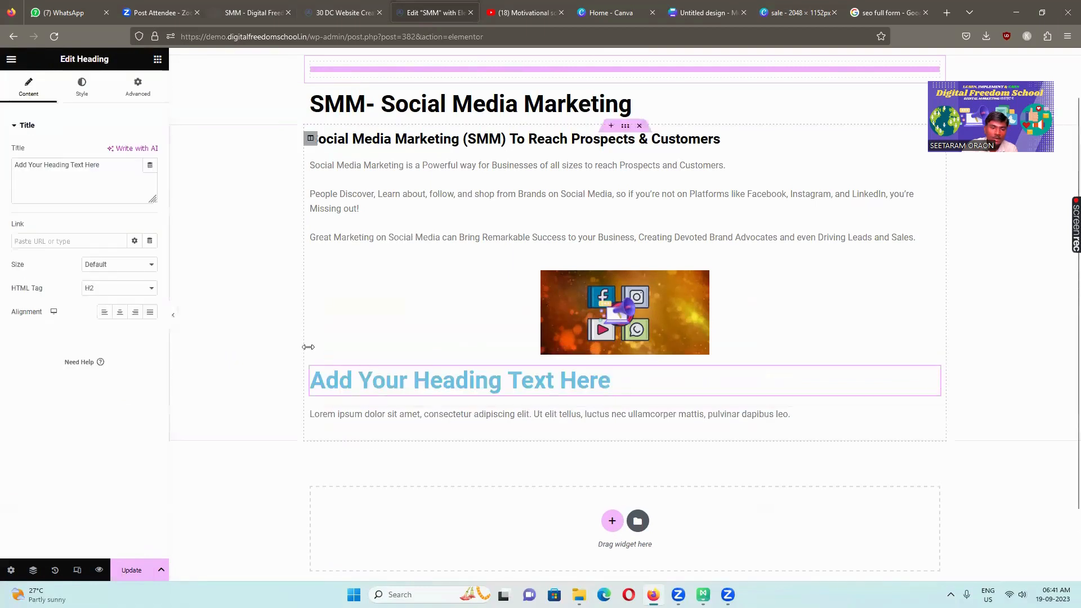
left_click_drag(102, 164, 11, 156)
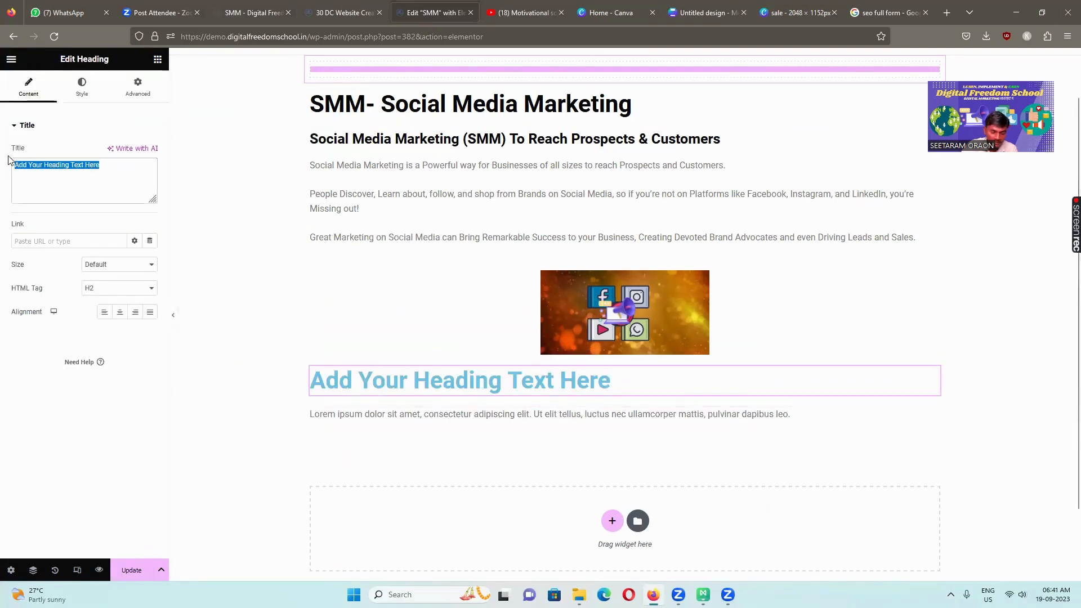
key("ctrl+v")
Step: Set the new heading's HTML tag to H4 and its text colour to #060707
left_click(108, 288)
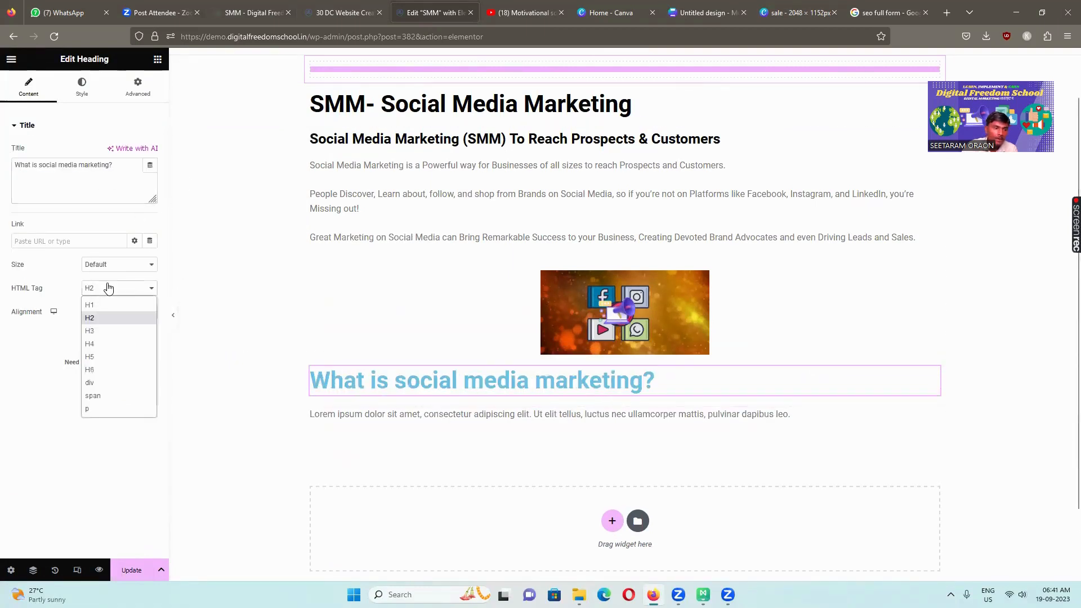
left_click(105, 344)
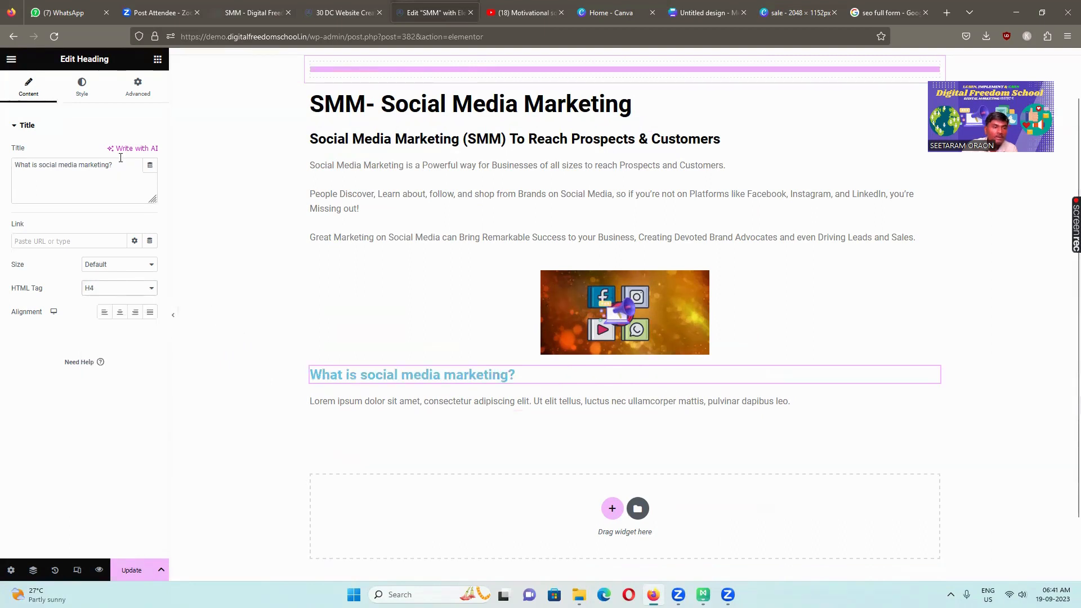
left_click(84, 91)
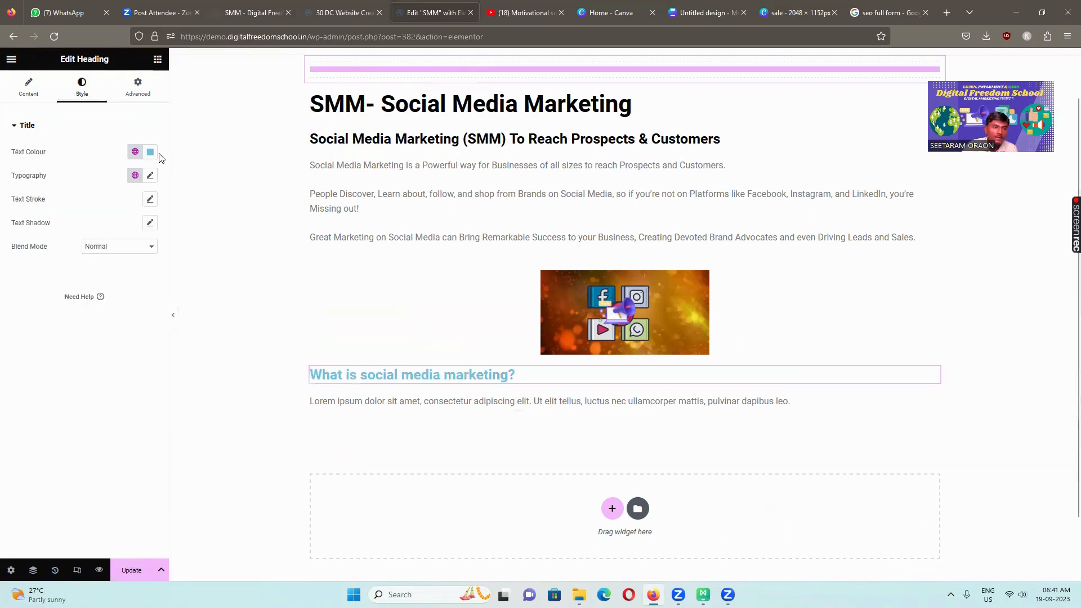
left_click(151, 152)
type("#06")
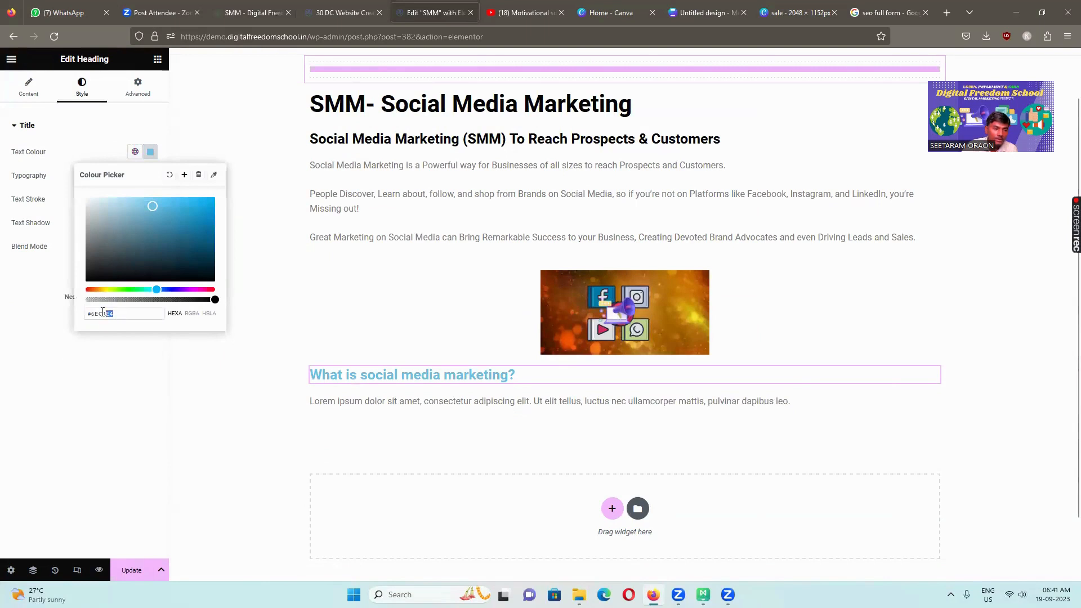
type("0707")
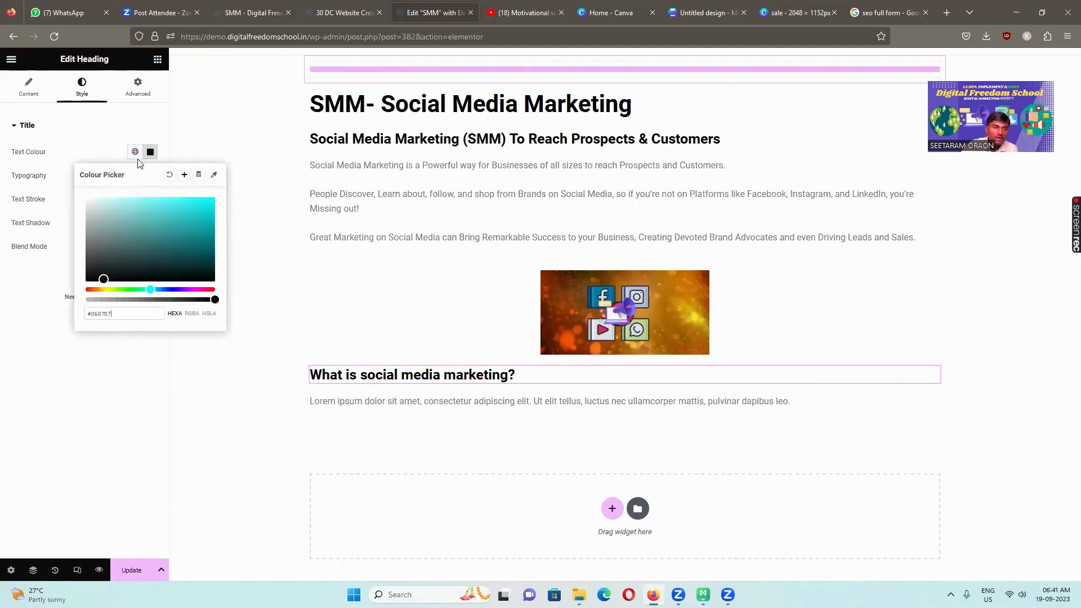
Step: Replace the placeholder text below the heading with the paragraphs and bullet list copied from the Digital Freedom School SMM page
left_click(429, 412)
left_click(246, 14)
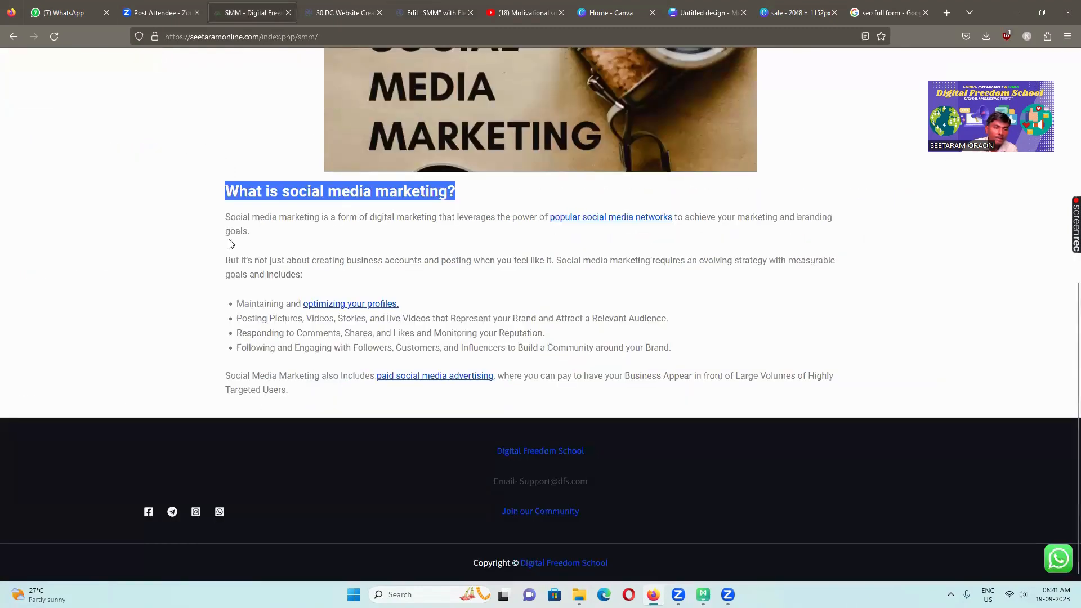
left_click_drag(224, 220, 825, 398)
key("ctrl+c")
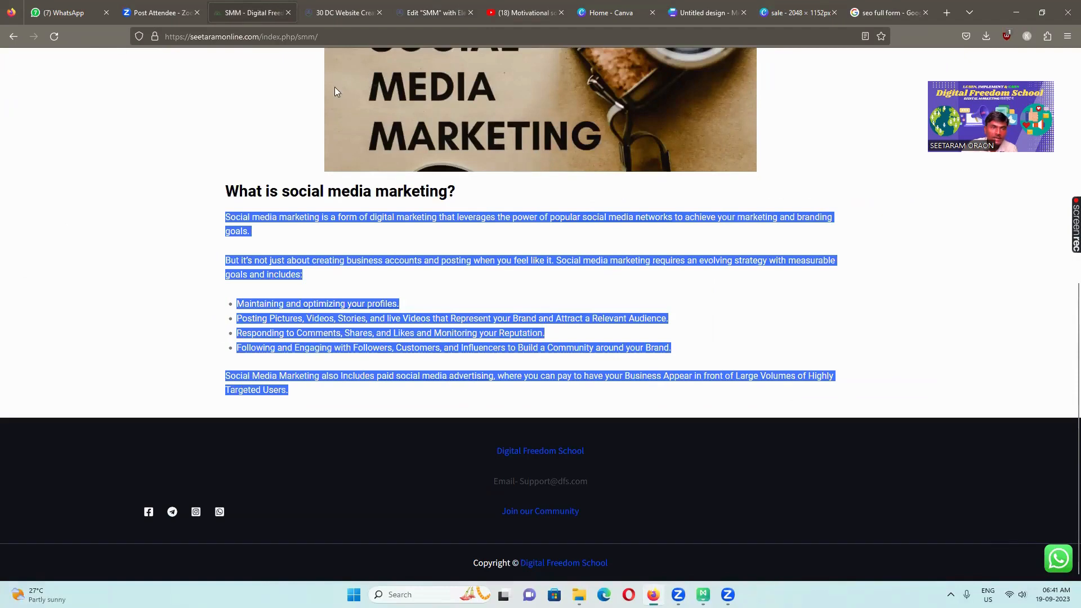
left_click(432, 16)
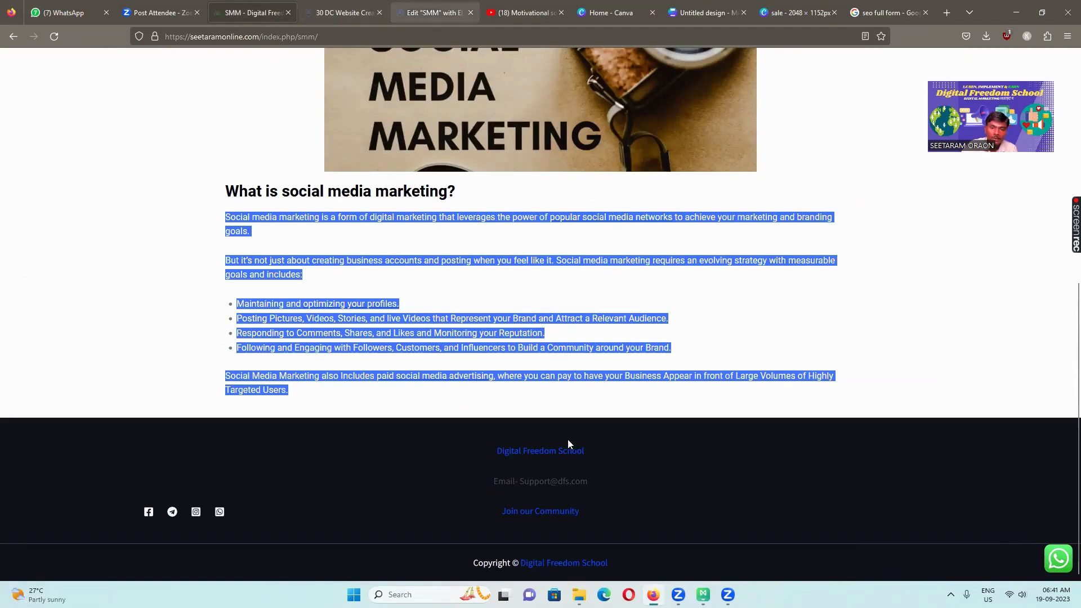
left_click_drag(23, 230, 79, 311)
key("ctrl+v")
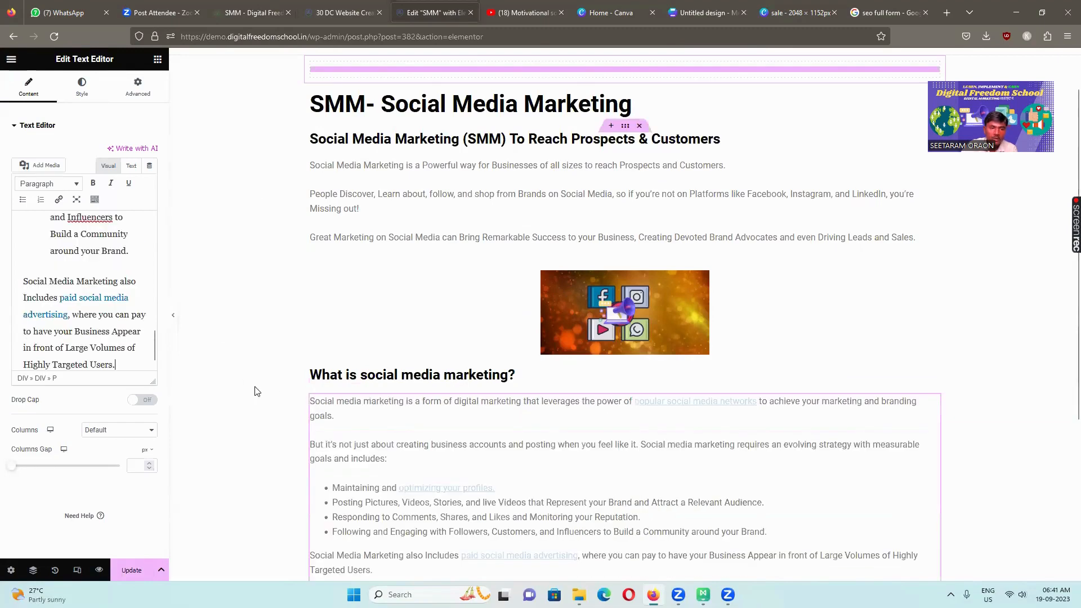
scroll(502, 446, "up", 2)
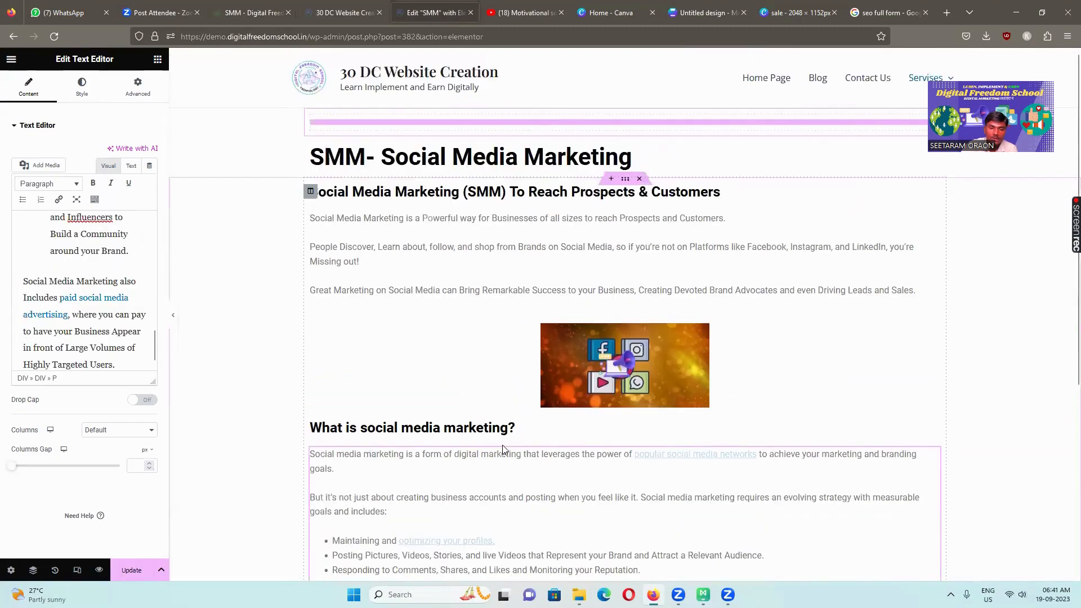
Step: Check where the "paid social media advertising" link in the pasted text leads and remove that link
scroll(504, 449, "down", 5)
scroll(505, 449, "up", 3)
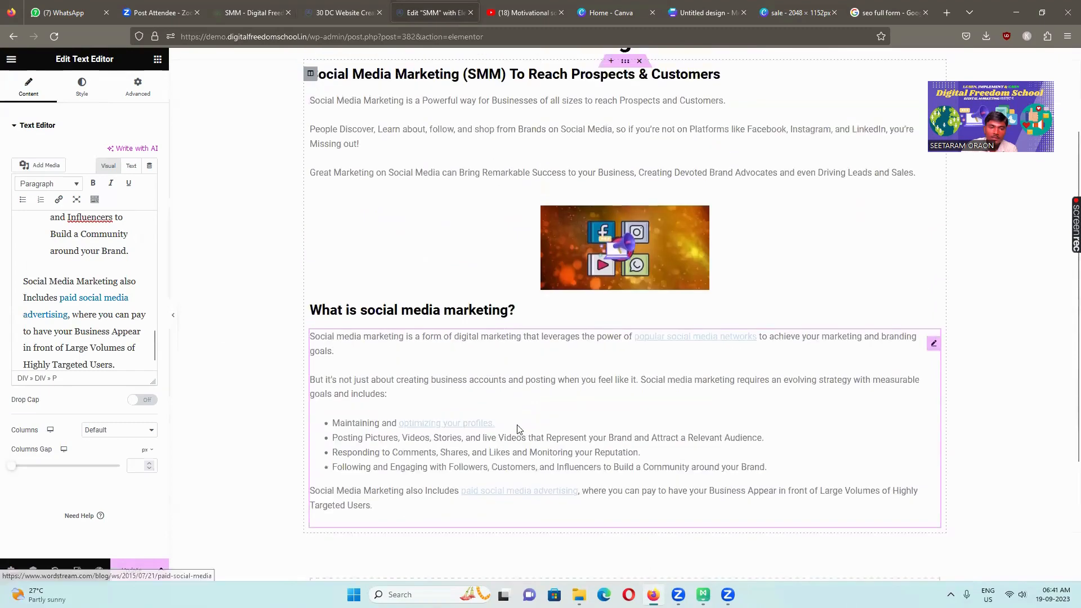
left_click(78, 297)
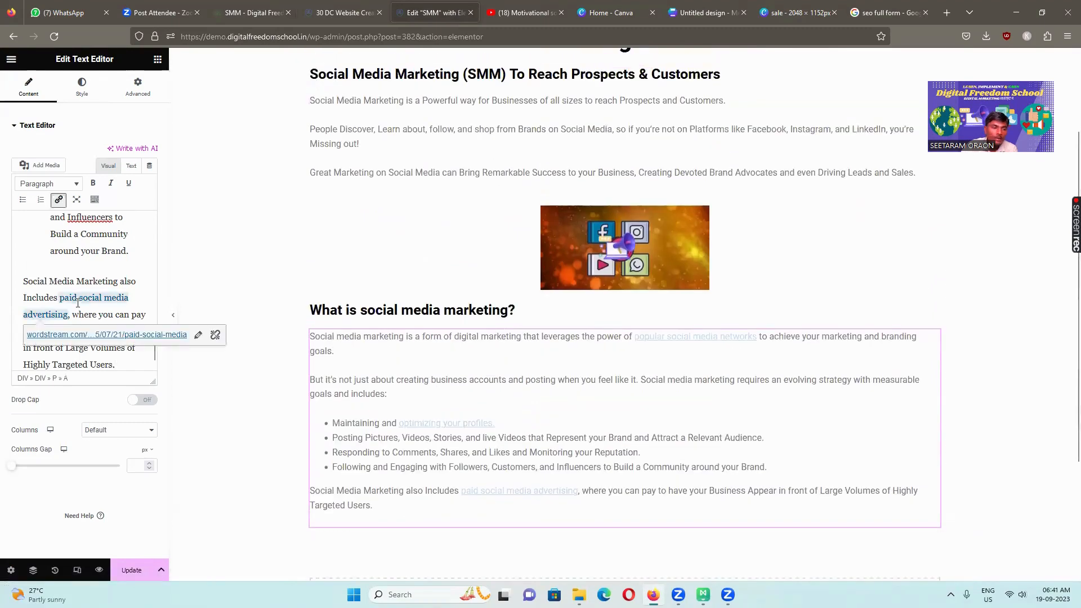
left_click(186, 335)
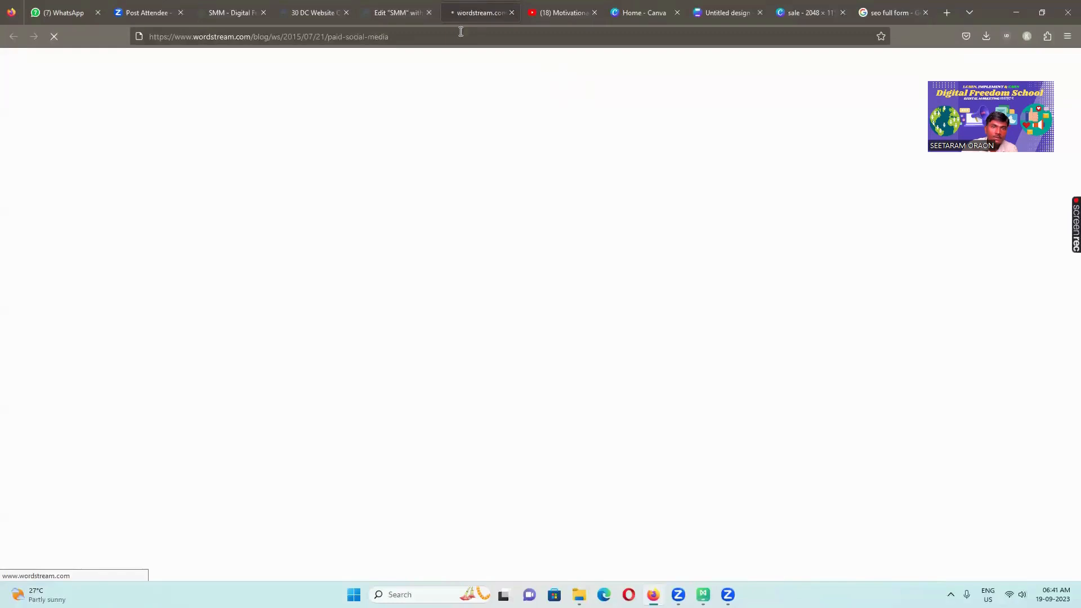
left_click(393, 14)
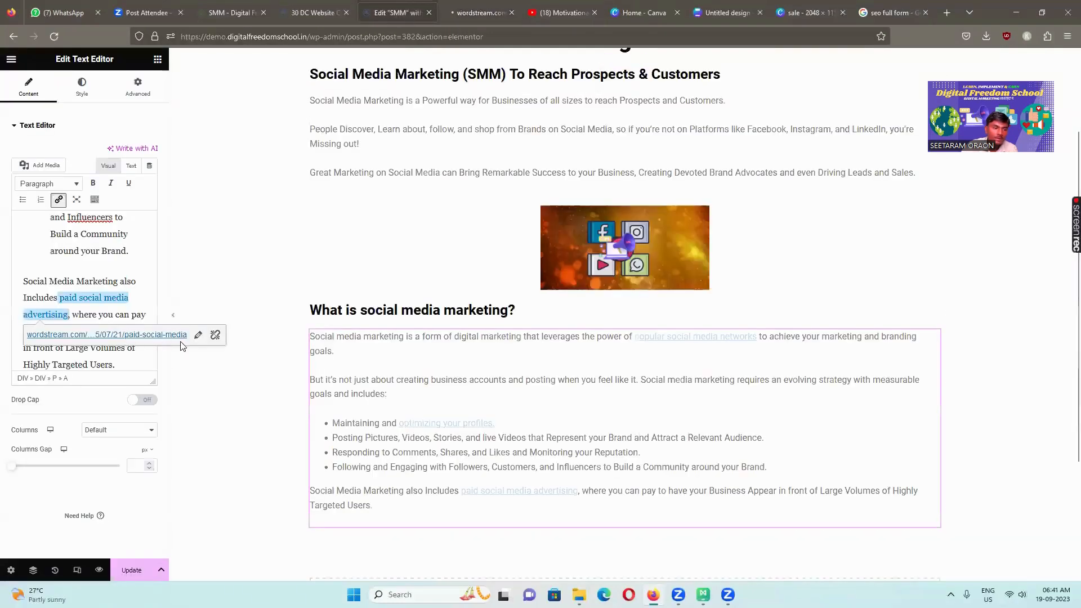
left_click(215, 335)
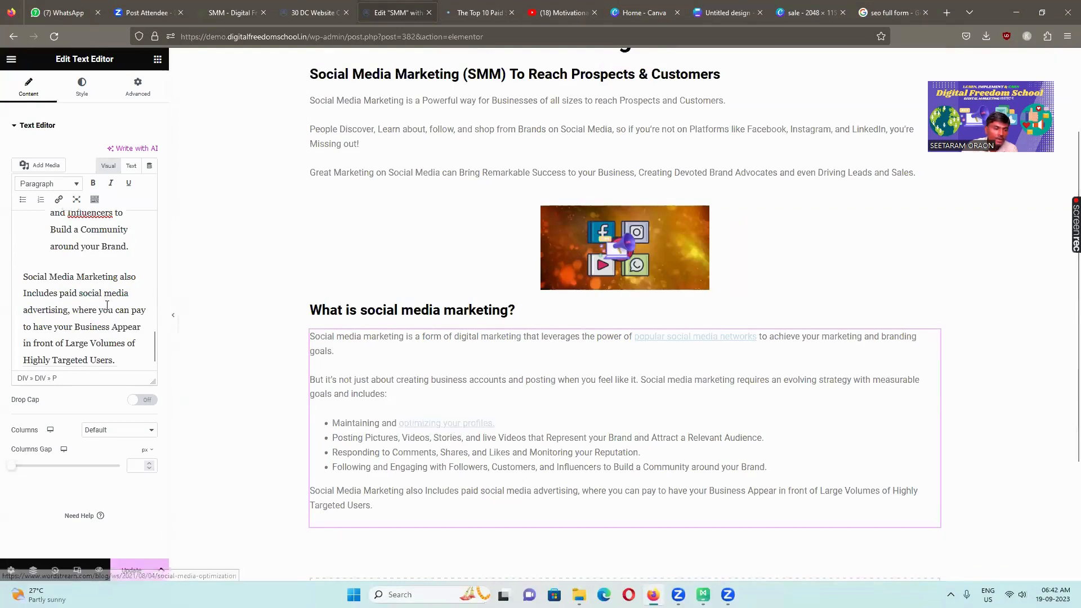
Step: Remove the links from "optimizing your profiles." and "popular social media networks" in the same text block
scroll(108, 319, "up", 5)
scroll(100, 252, "up", 2)
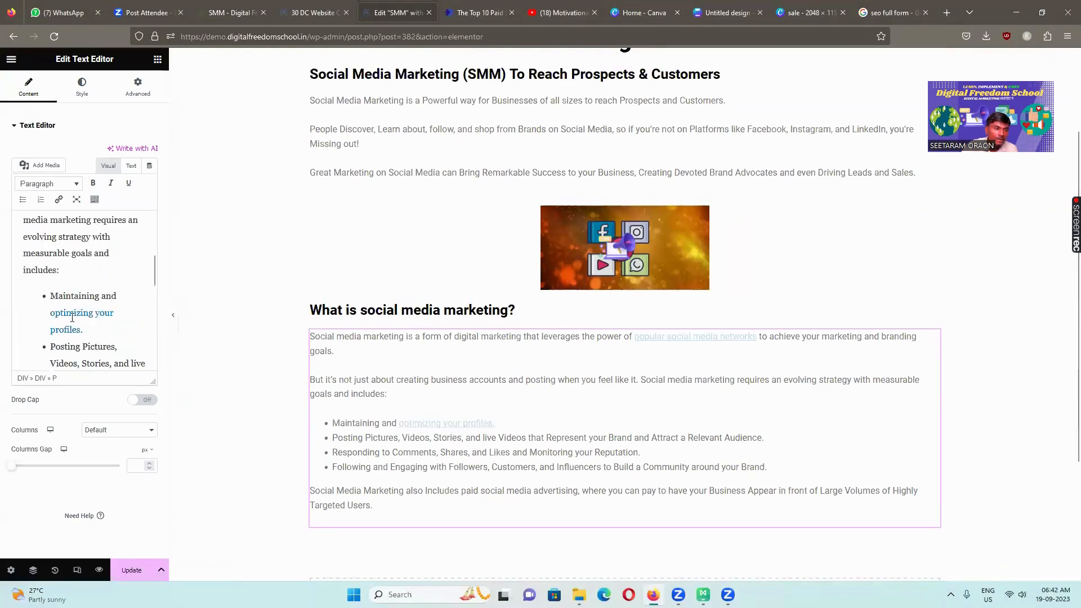
left_click(81, 313)
left_click(241, 351)
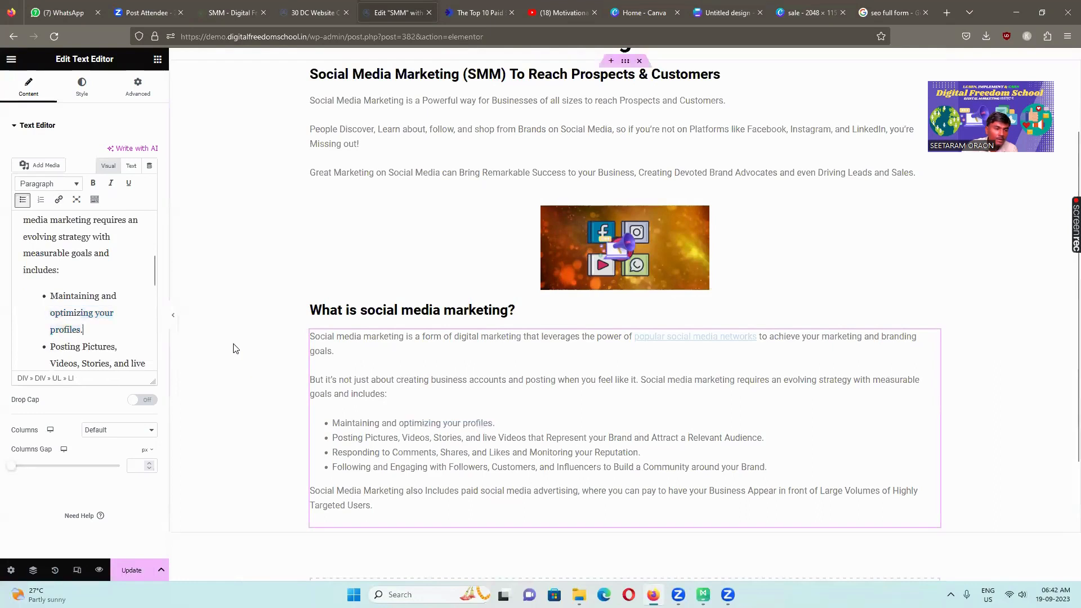
scroll(94, 287, "up", 5)
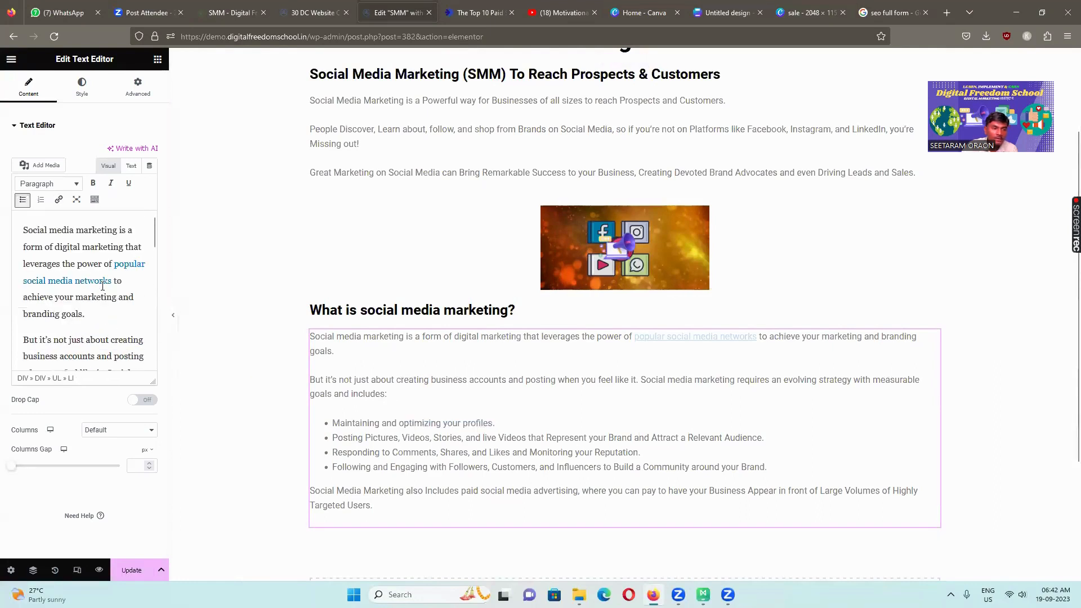
left_click(102, 284)
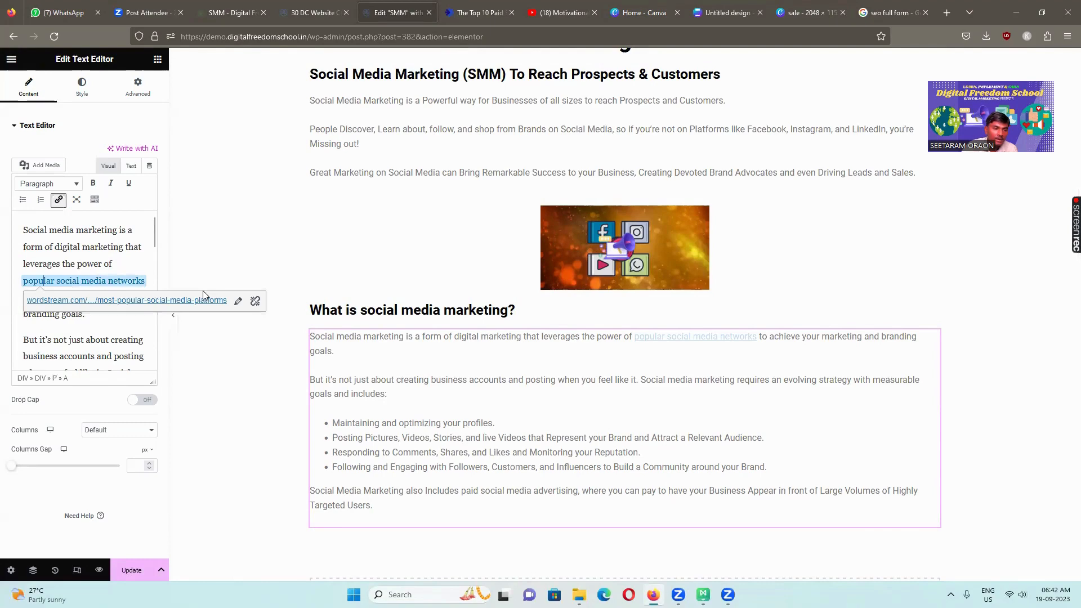
left_click(255, 302)
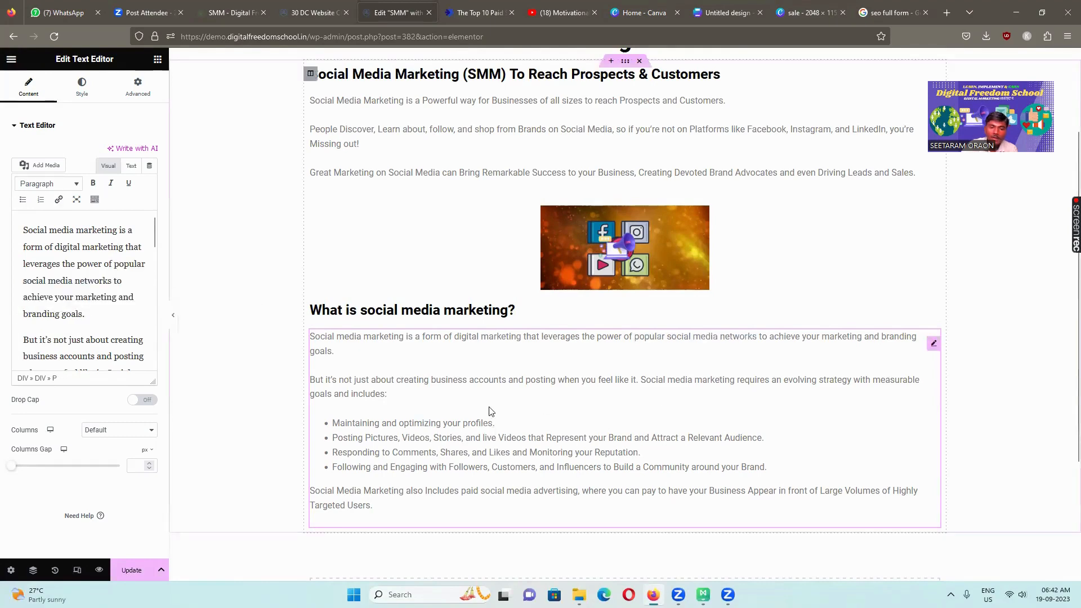
scroll(490, 411, "down", 3)
scroll(555, 290, "up", 1)
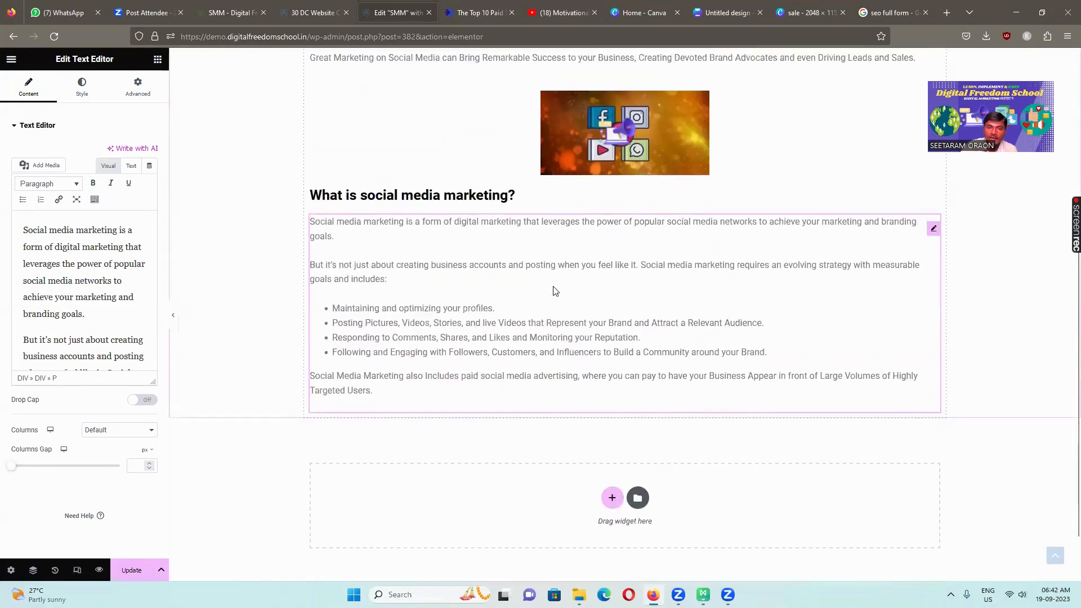
scroll(554, 289, "up", 1)
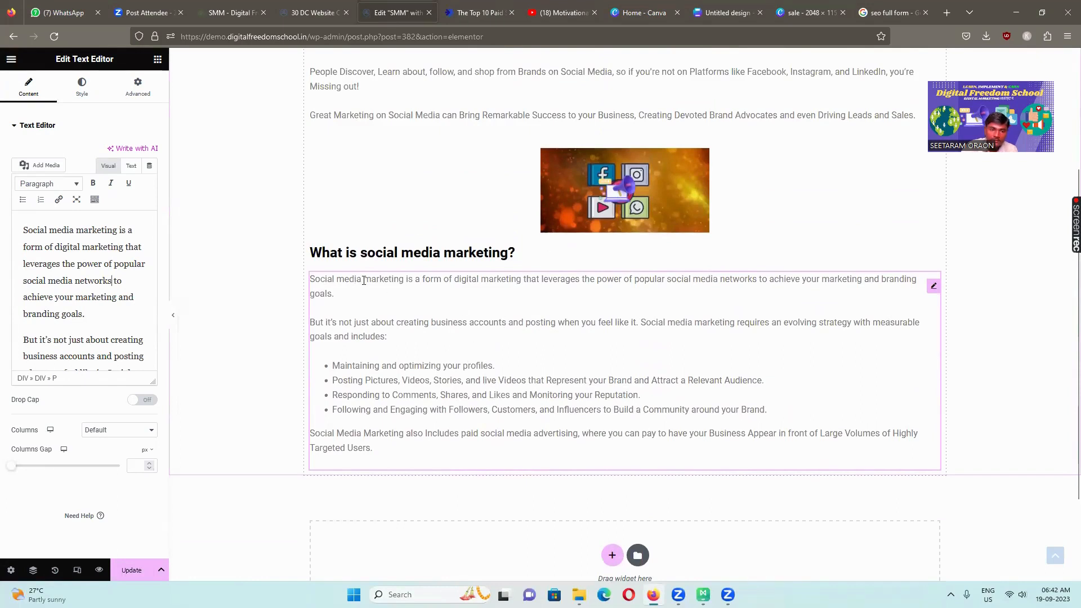
left_click_drag(457, 279, 507, 280)
left_click(451, 293)
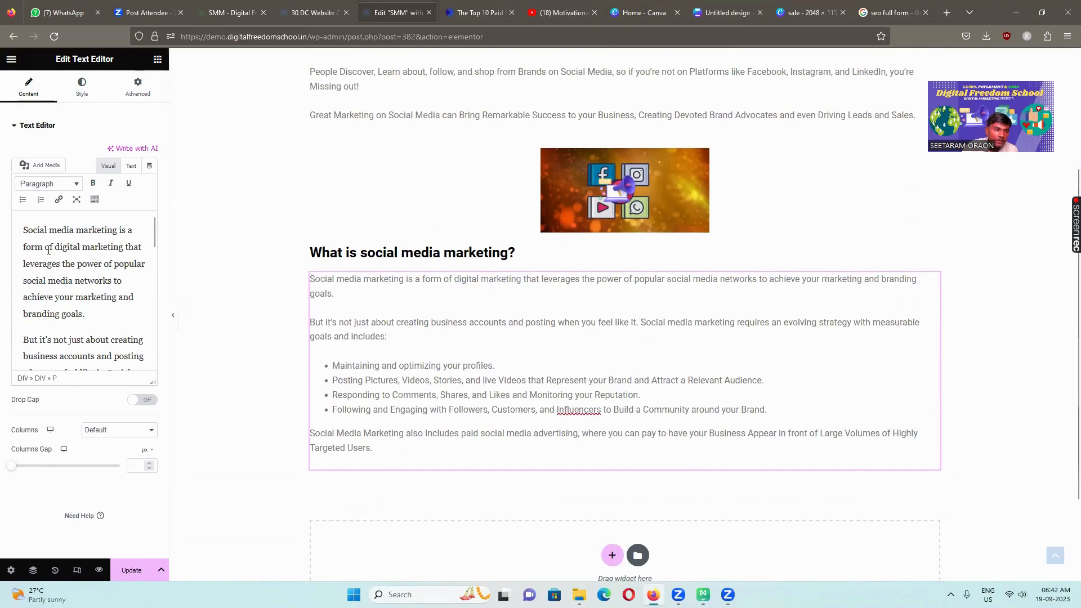
left_click_drag(55, 247, 124, 248)
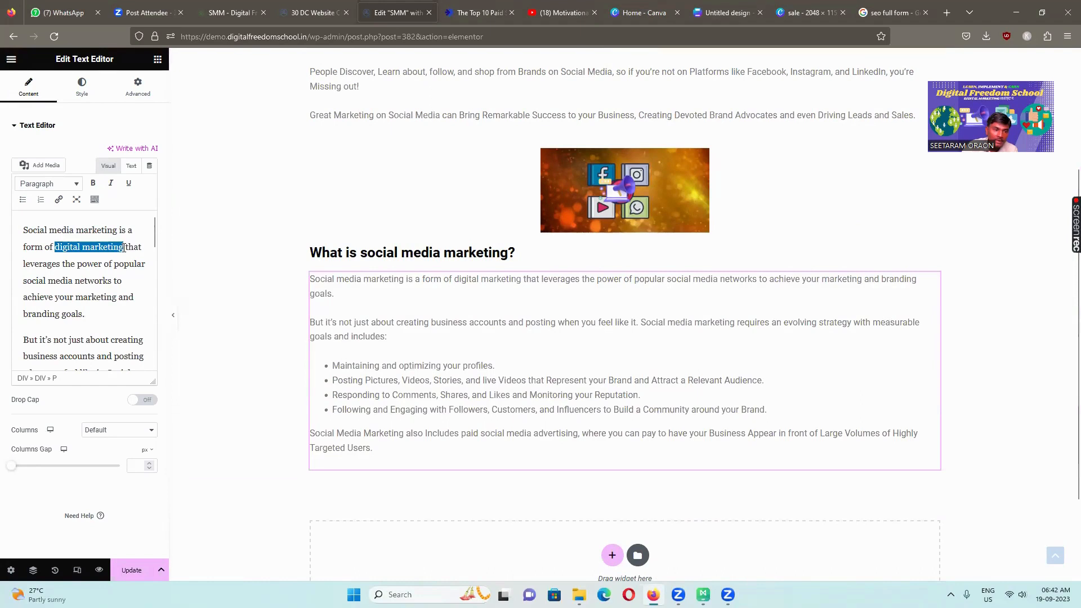
left_click(58, 200)
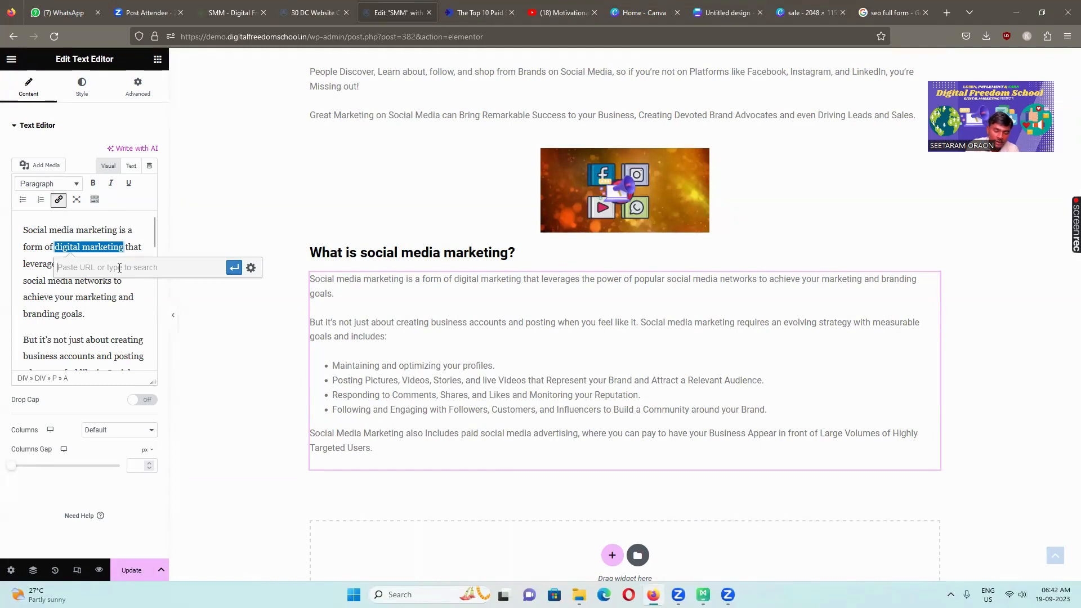
type("htt")
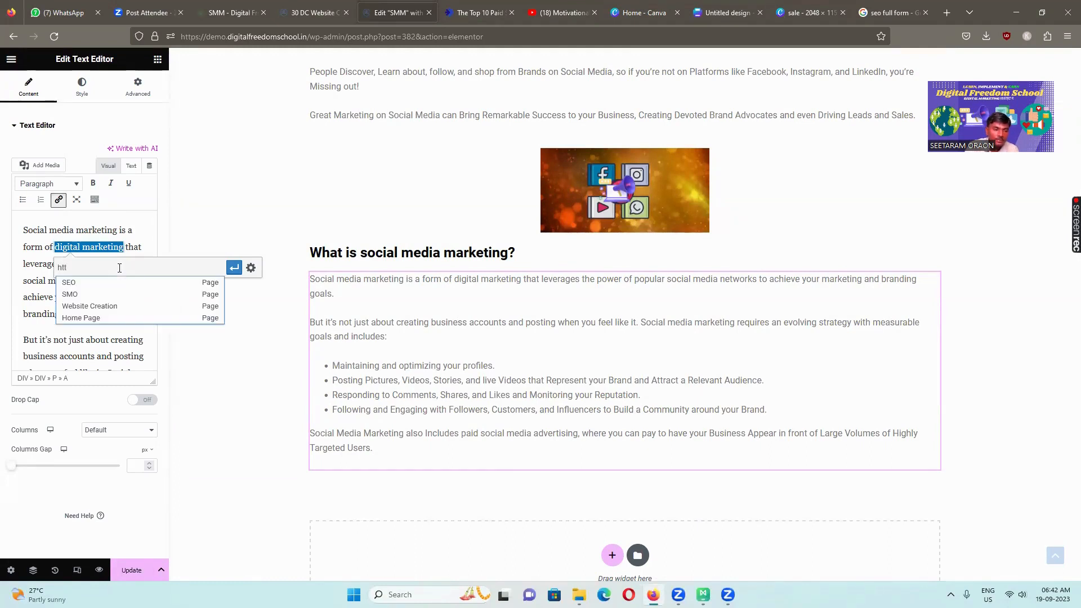
type("ps")
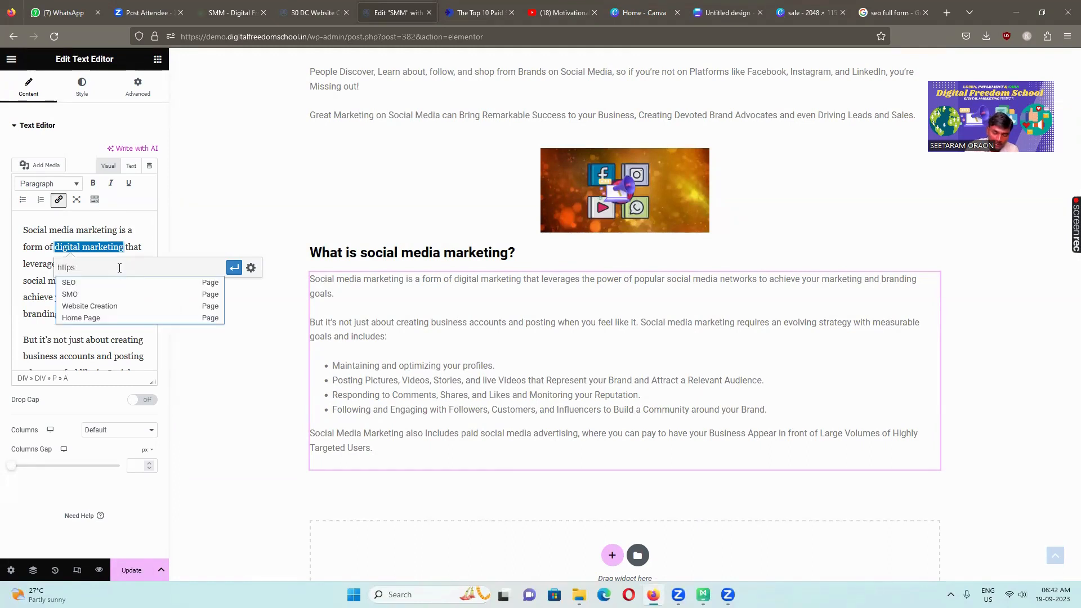
type("://digitalfree")
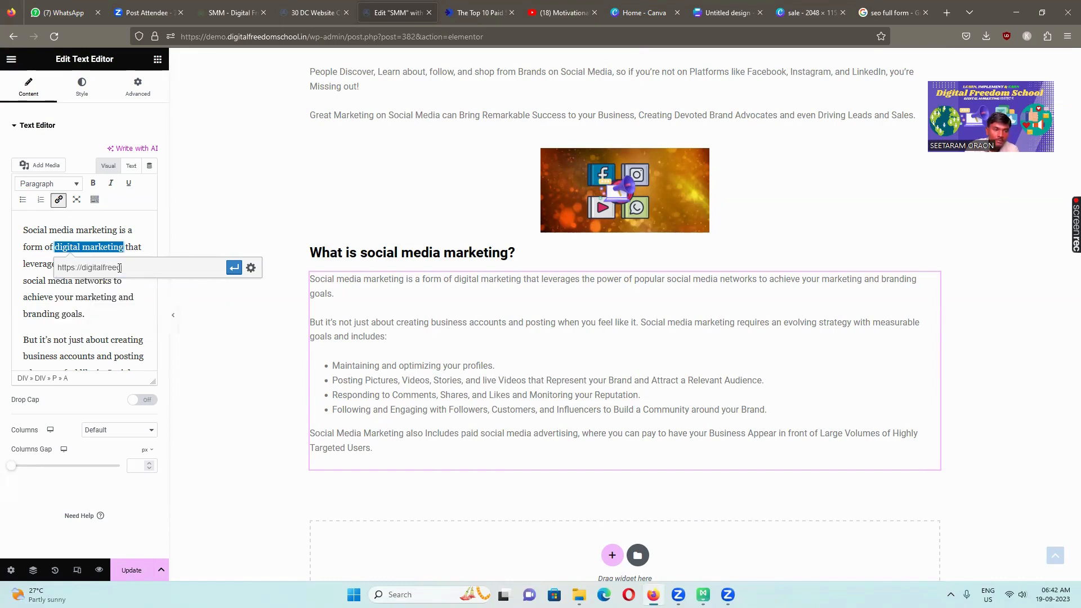
type("domschool.in")
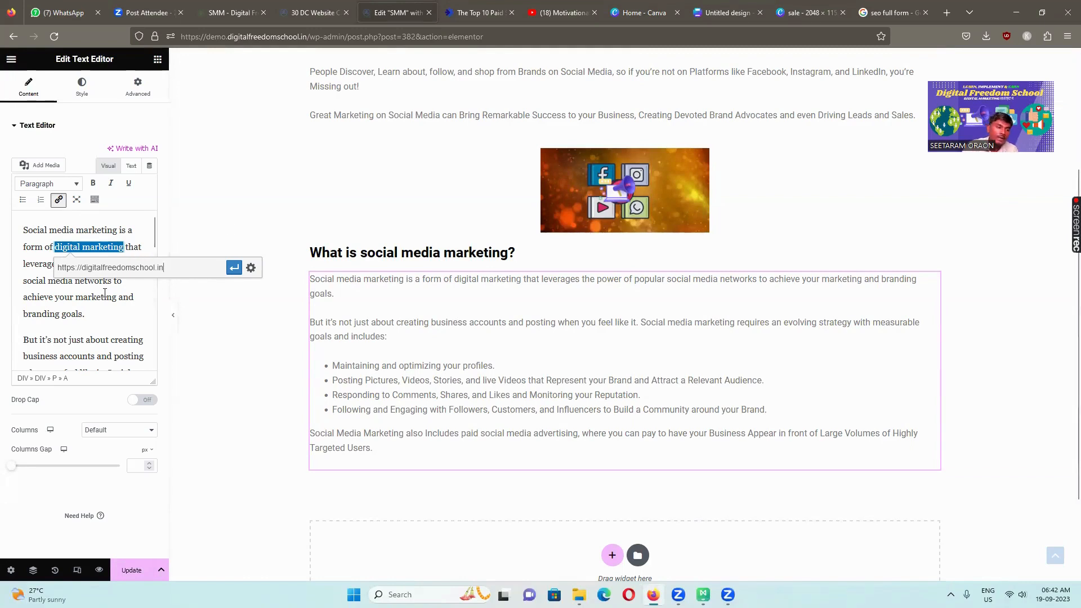
left_click(235, 269)
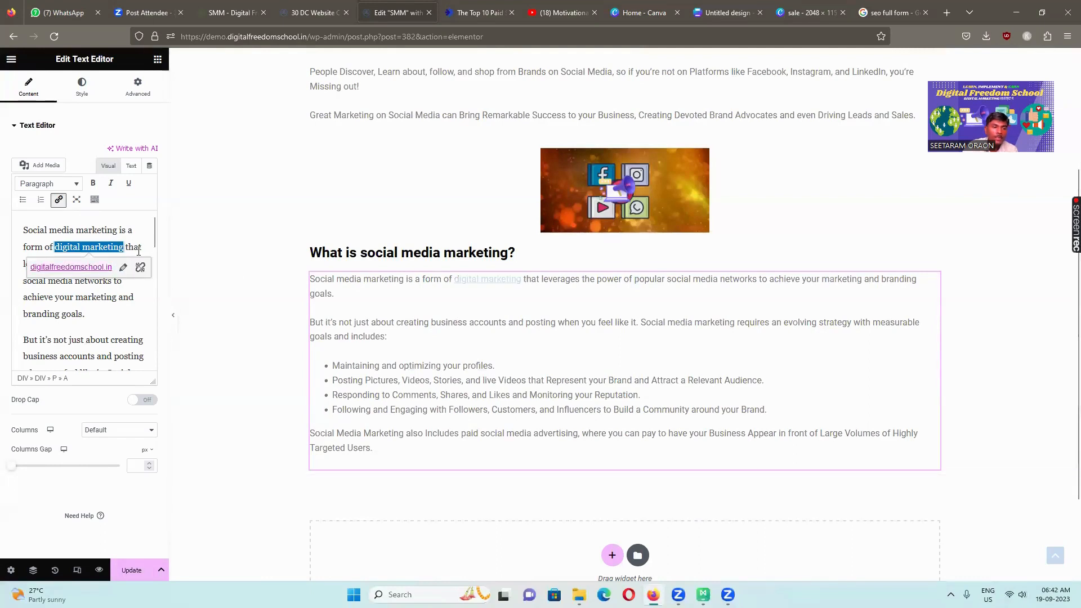
left_click(219, 263)
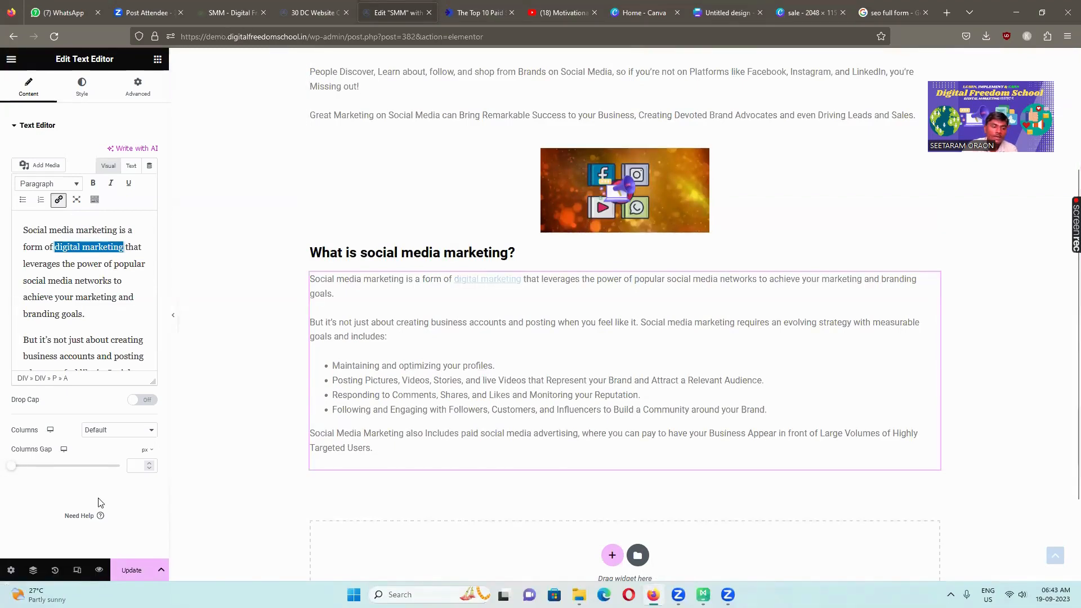
scroll(338, 463, "down", 3)
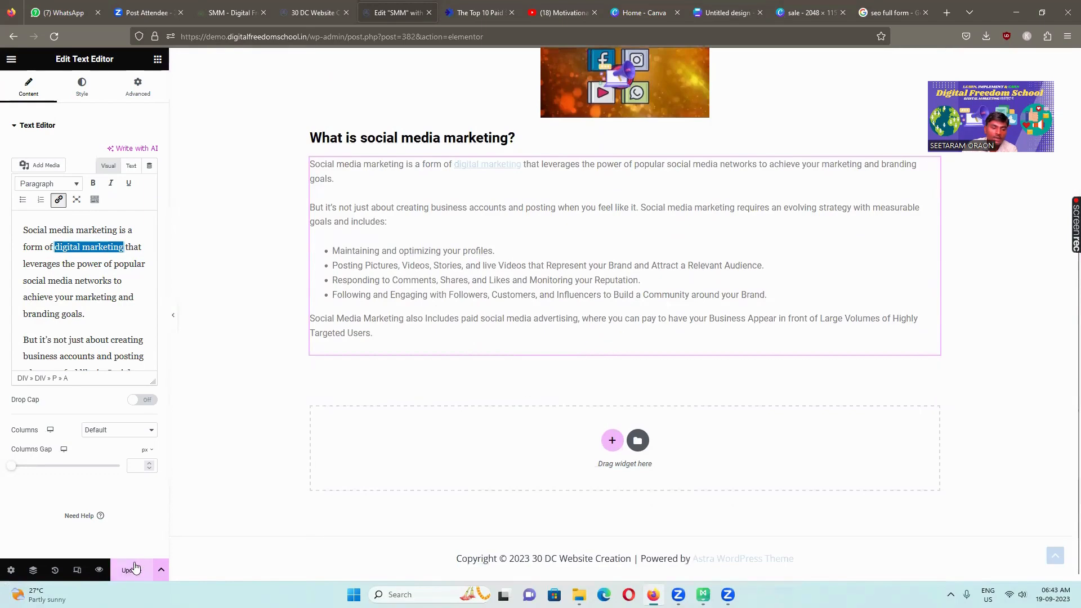
left_click(134, 568)
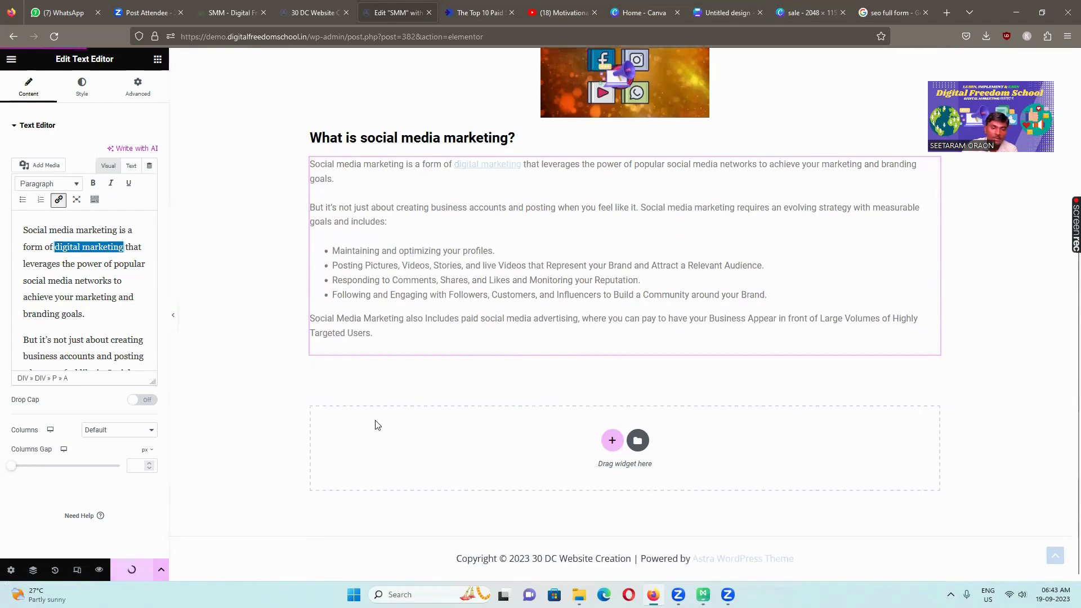
Step: Open the published SMM page from the demo site's services list and test its "digital marketing" link
left_click(313, 8)
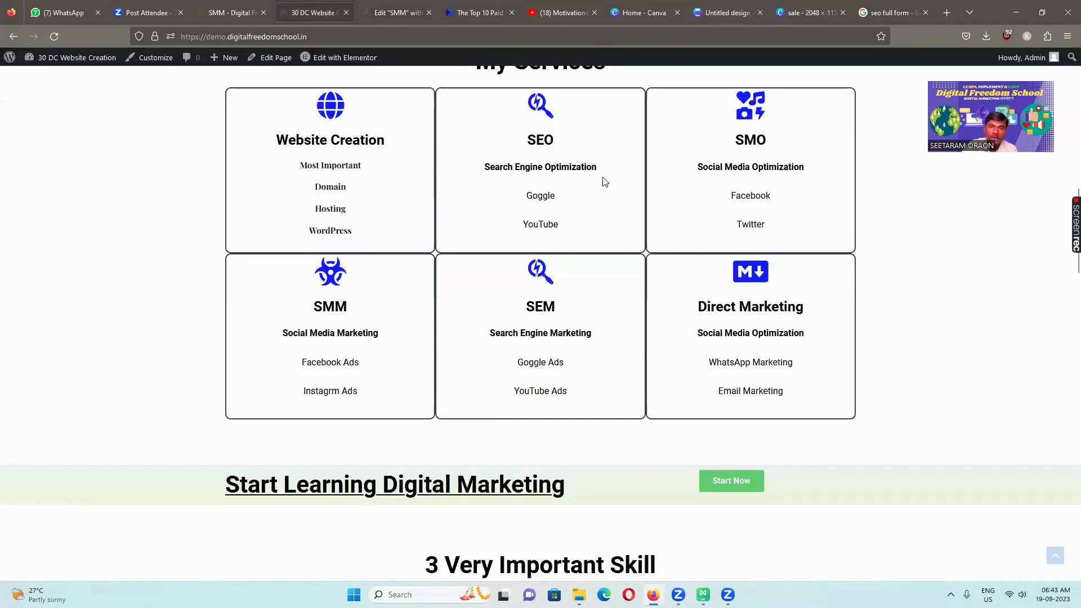
scroll(603, 178, "up", 10)
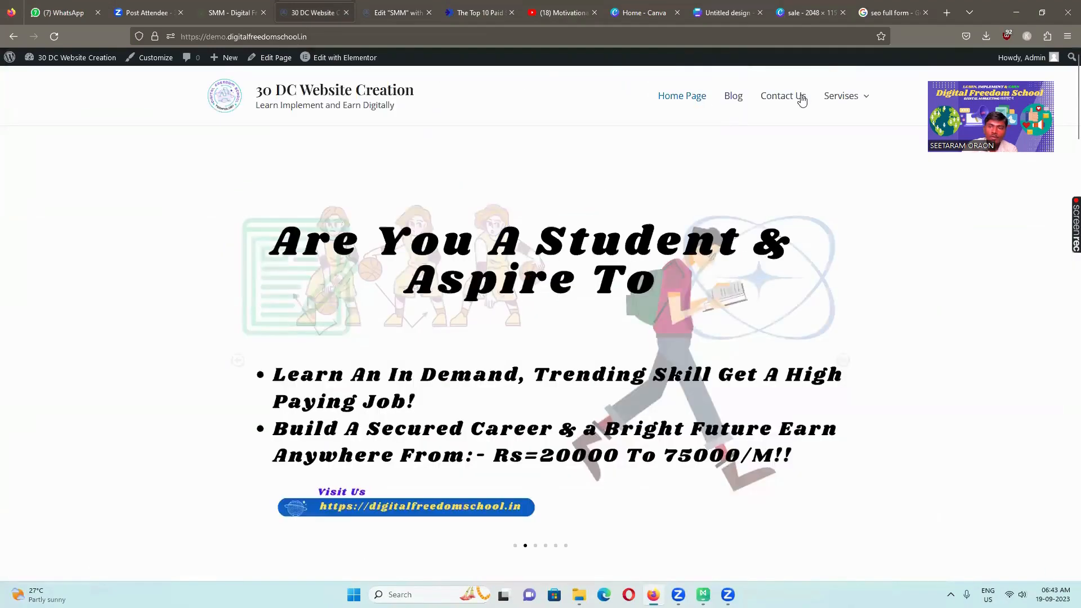
mouse_move(854, 98)
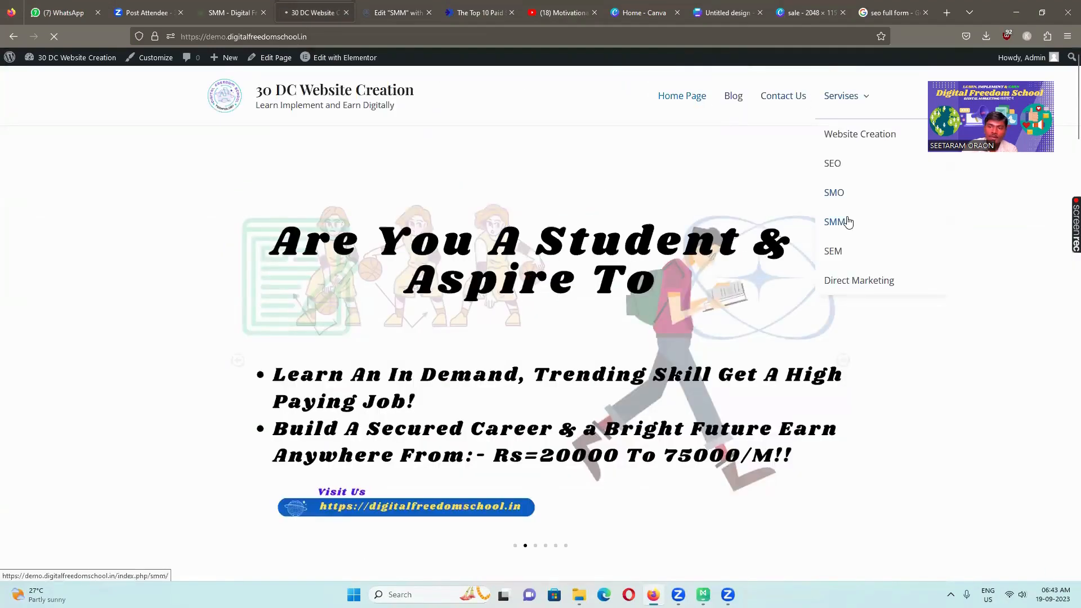
scroll(490, 258, "down", 3)
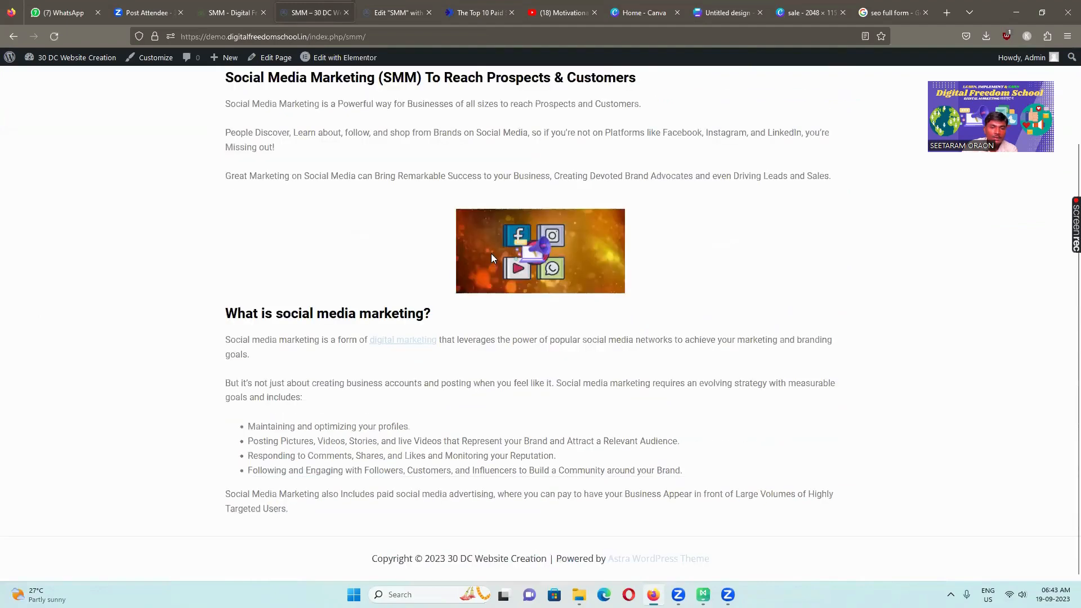
left_click(406, 346)
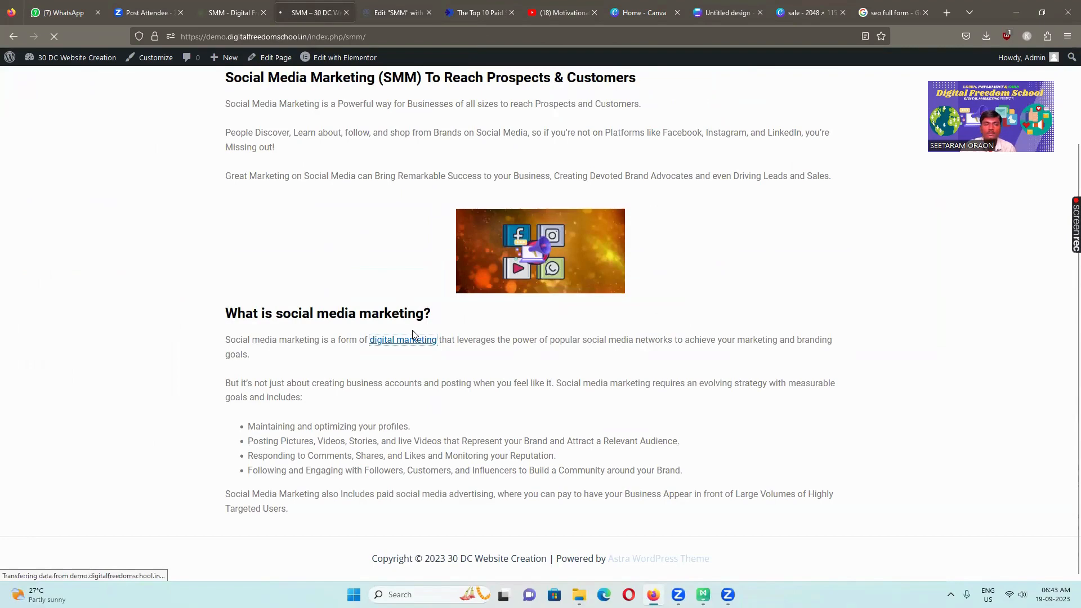
Step: Back in the Elementor editor, set the "digital marketing" link to open in a new tab
left_click(403, 12)
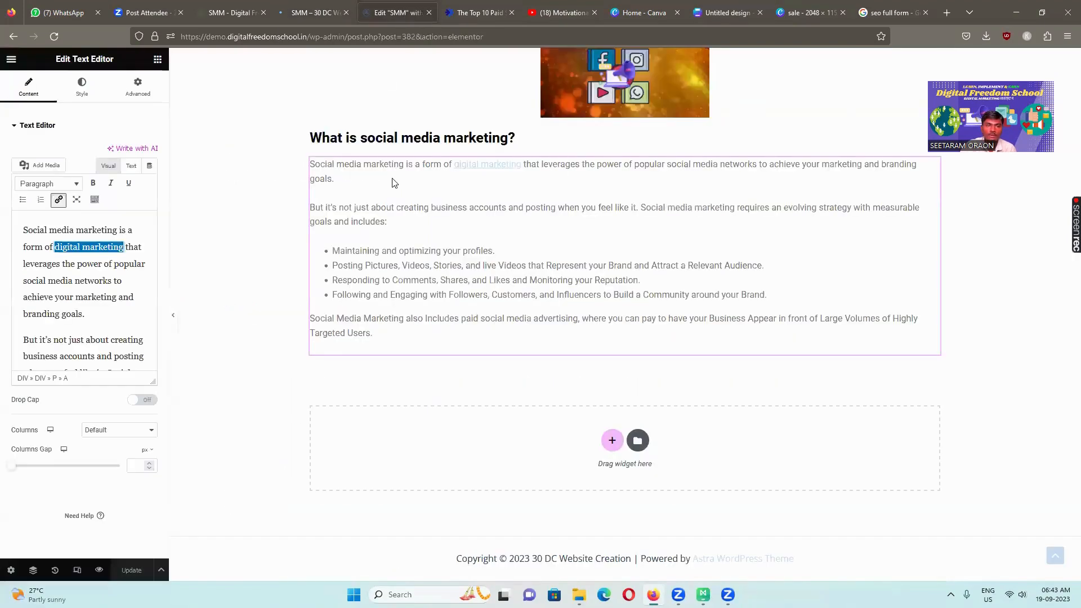
left_click(117, 248)
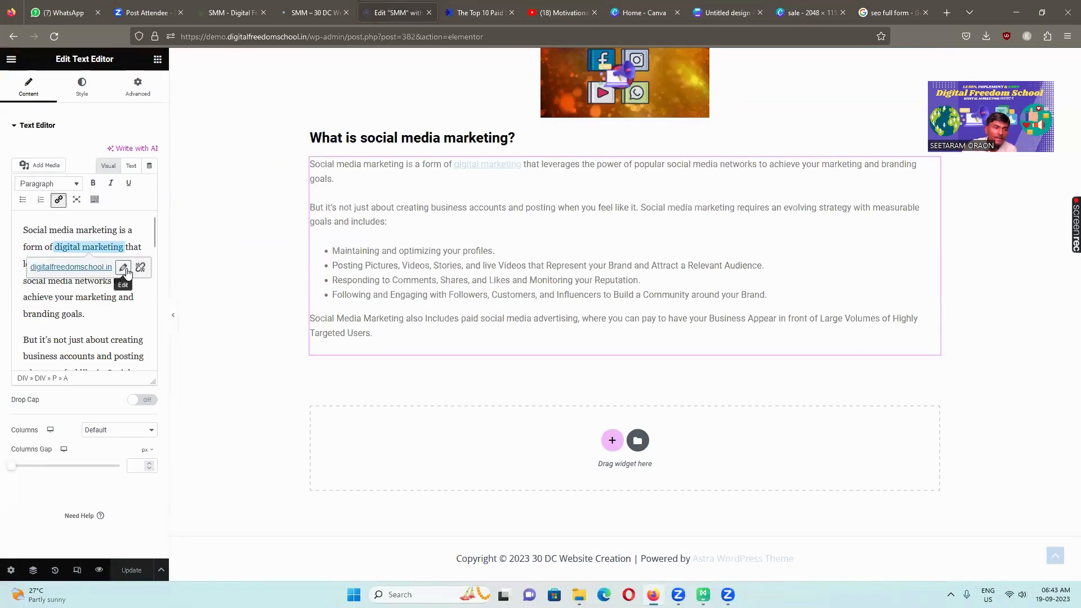
left_click(123, 268)
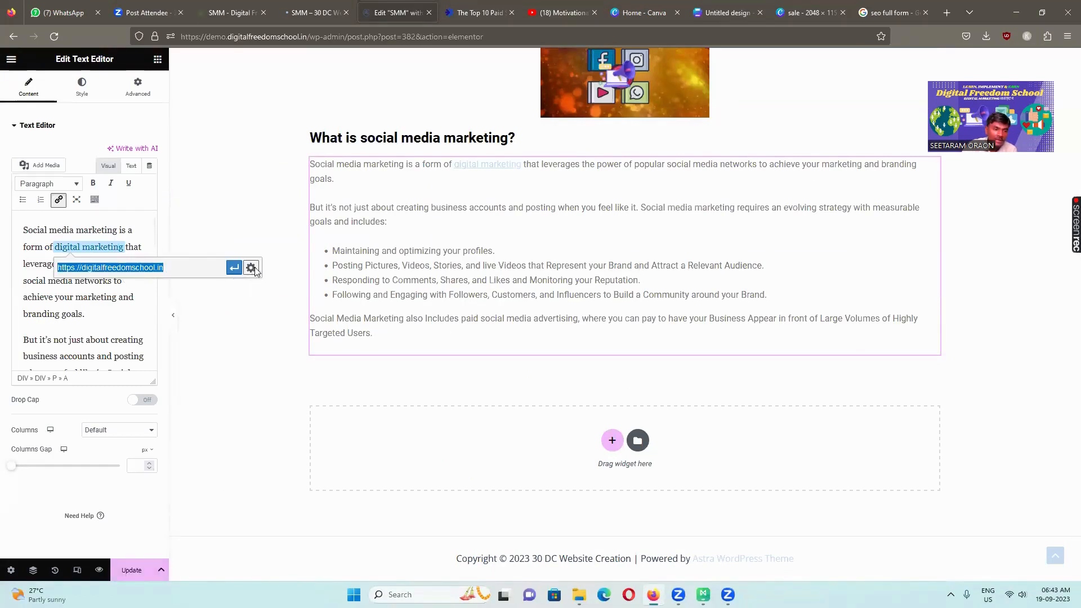
left_click(251, 268)
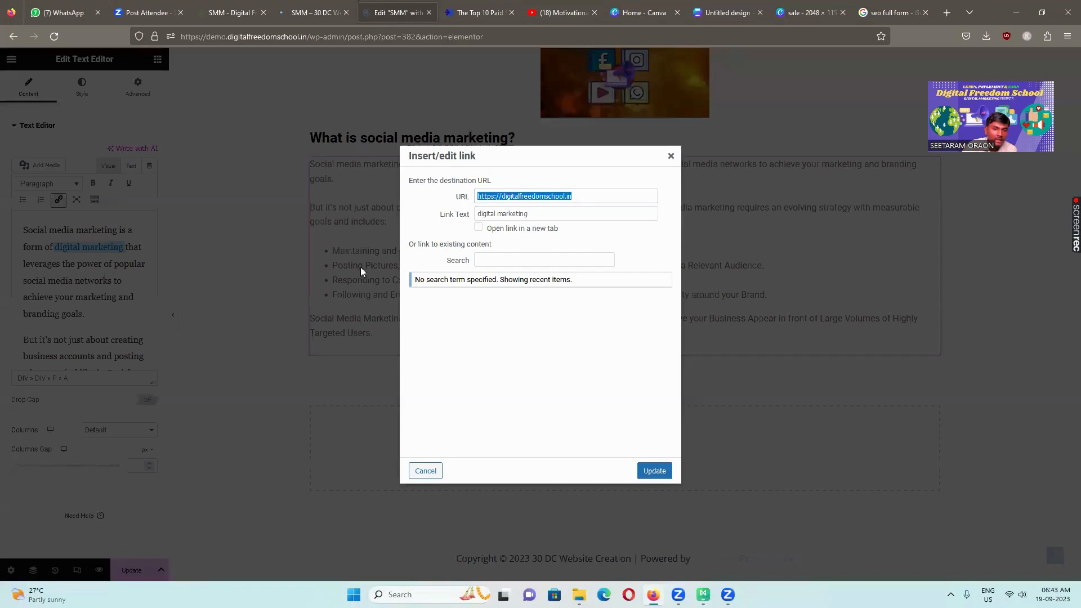
left_click(497, 230)
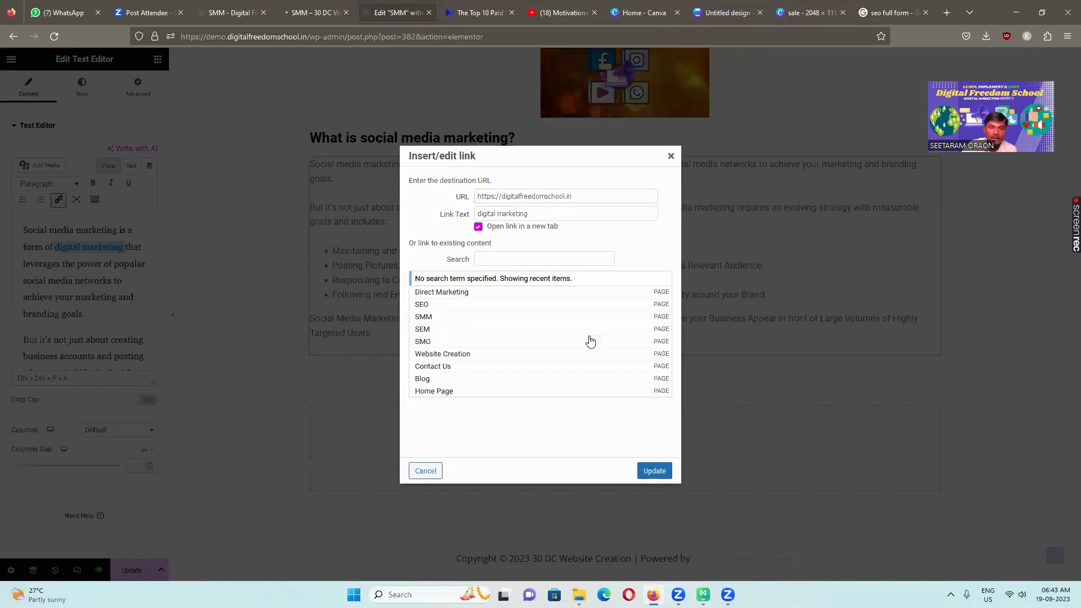
left_click(652, 471)
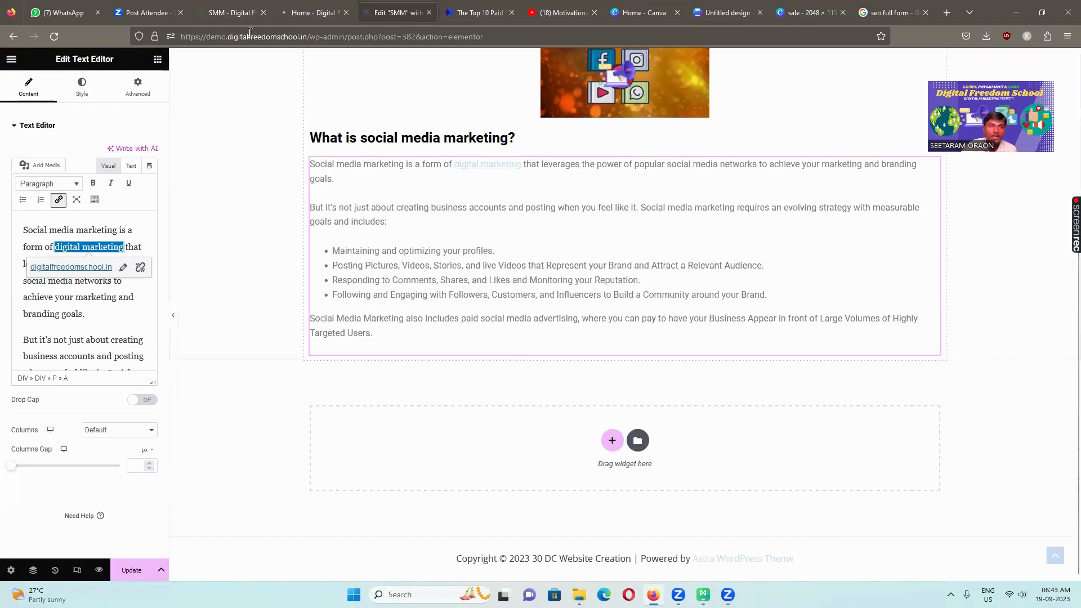
scroll(535, 264, "up", 3)
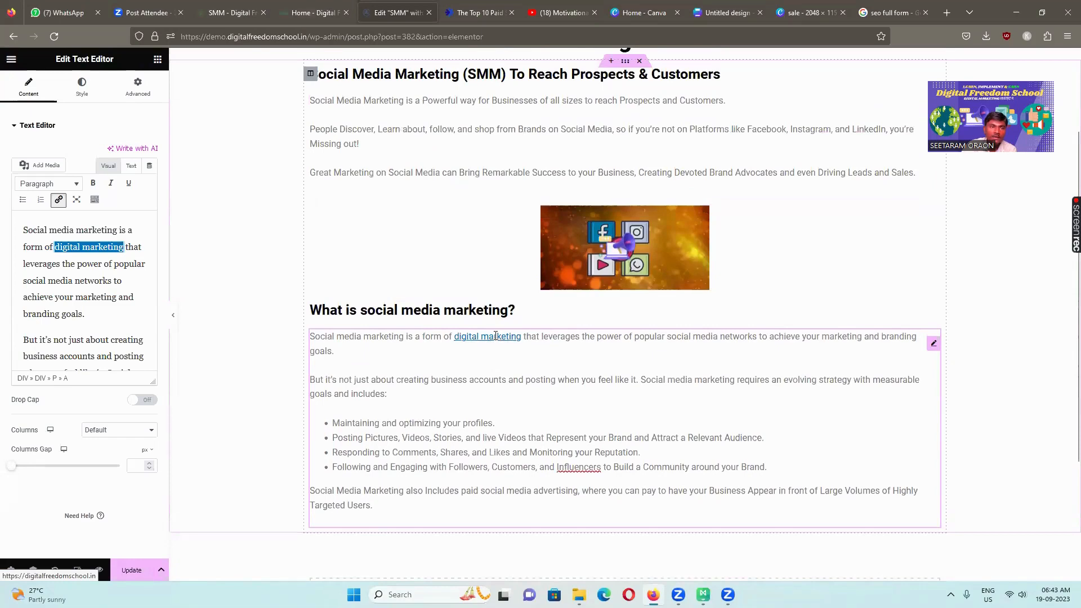
left_click(56, 12)
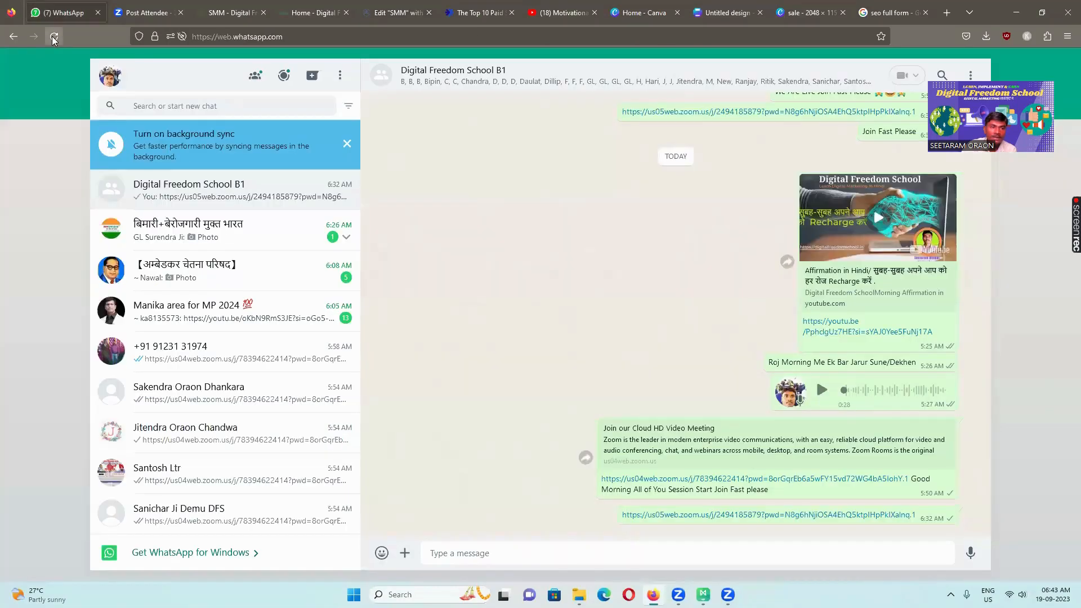
left_click(234, 16)
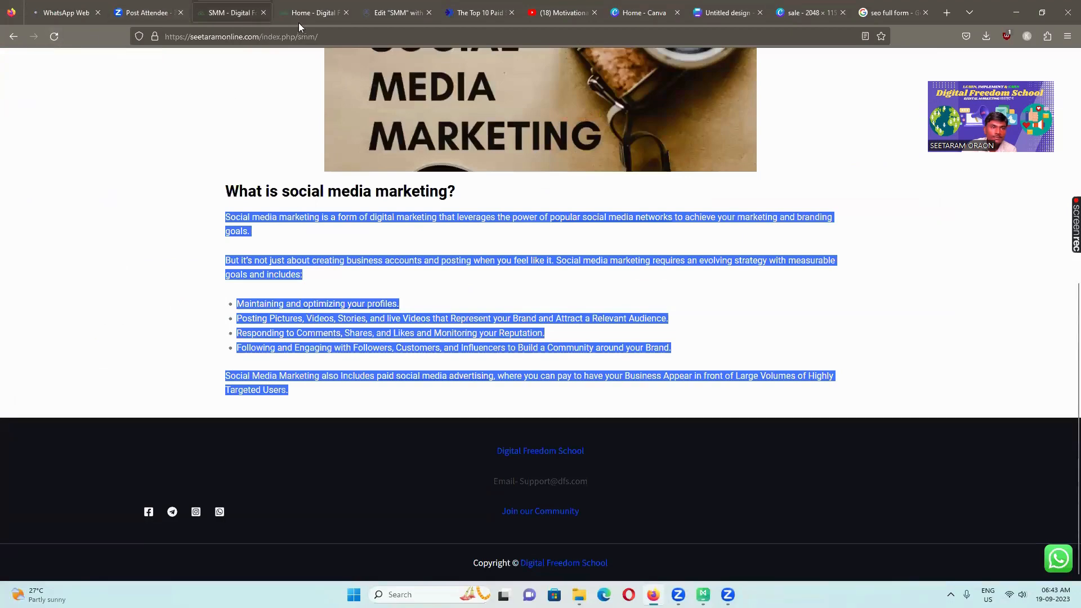
left_click(383, 11)
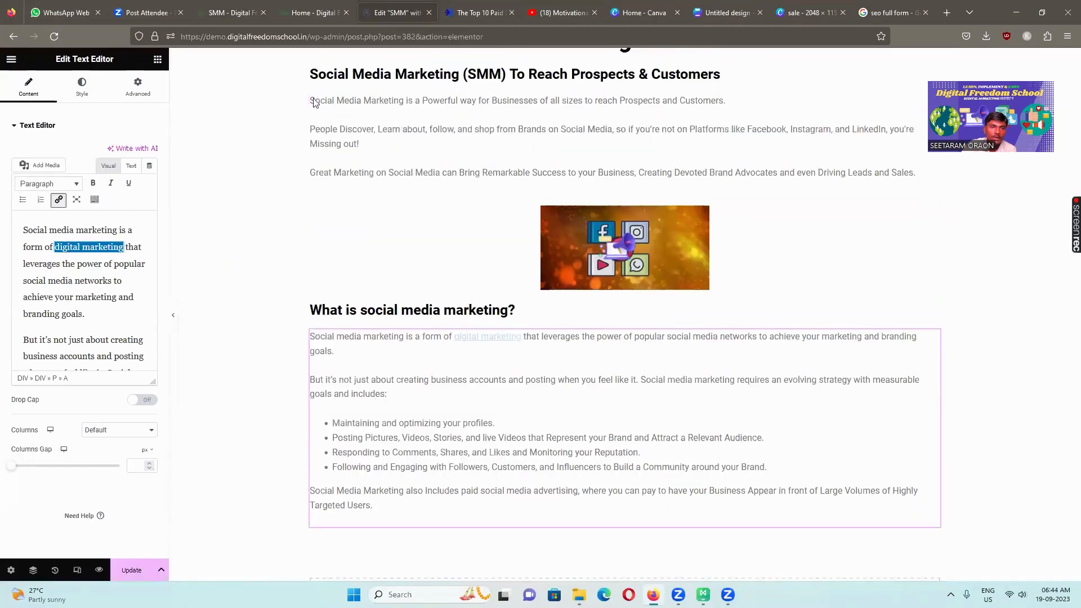
left_click(54, 36)
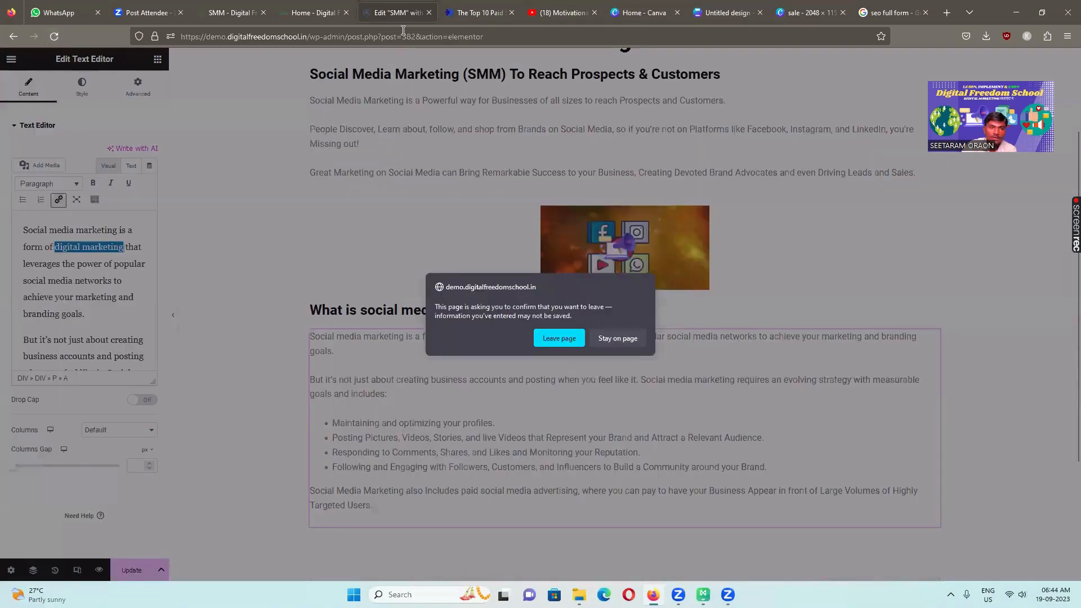
Step: Go back to the published SMM page, reload it and retest its "digital marketing" link
left_click(328, 13)
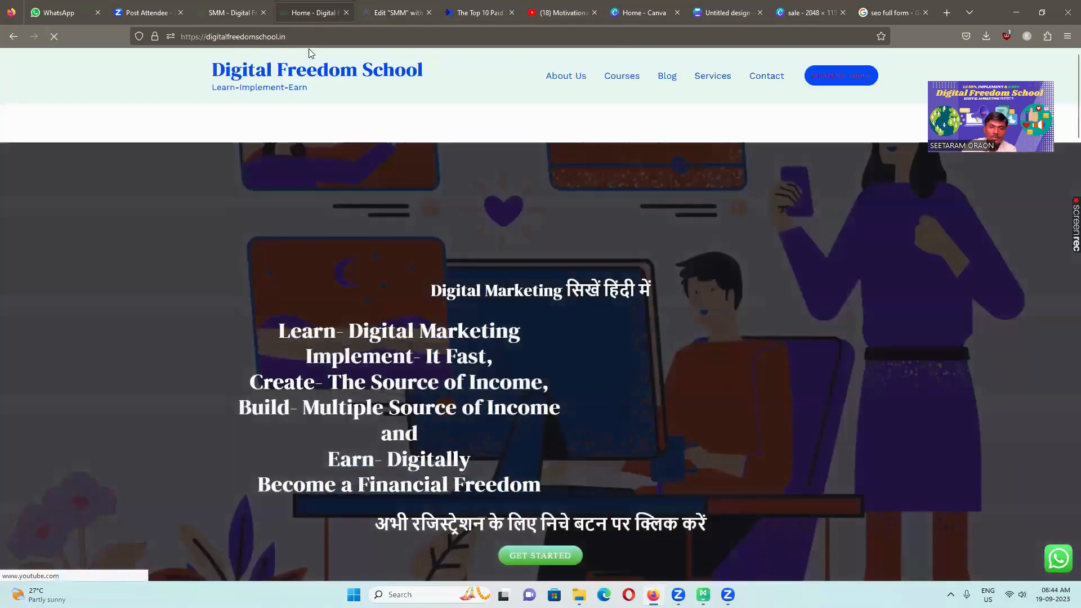
left_click(12, 36)
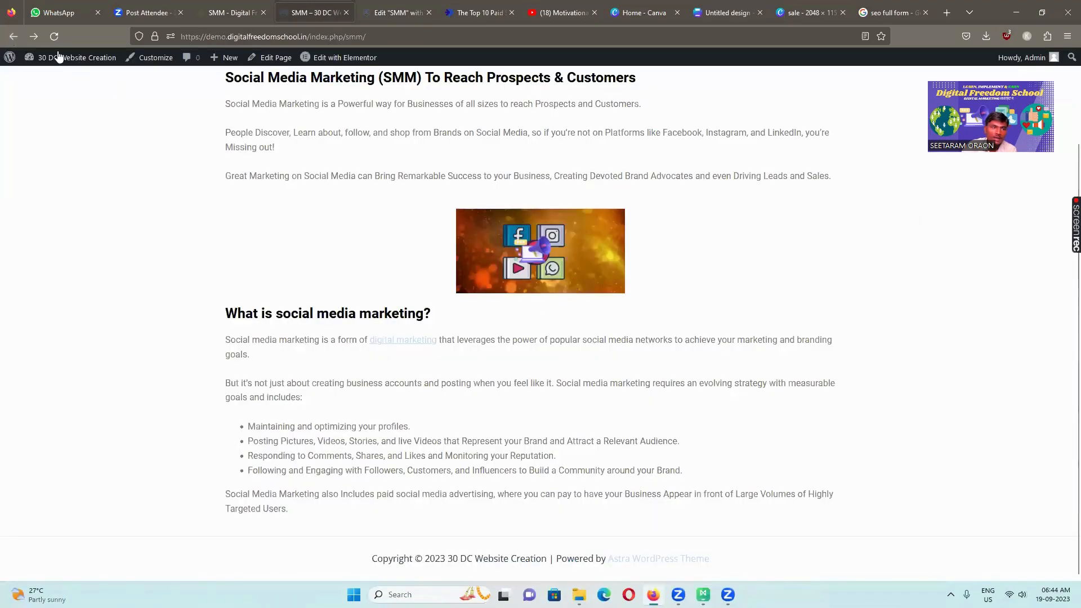
left_click(54, 36)
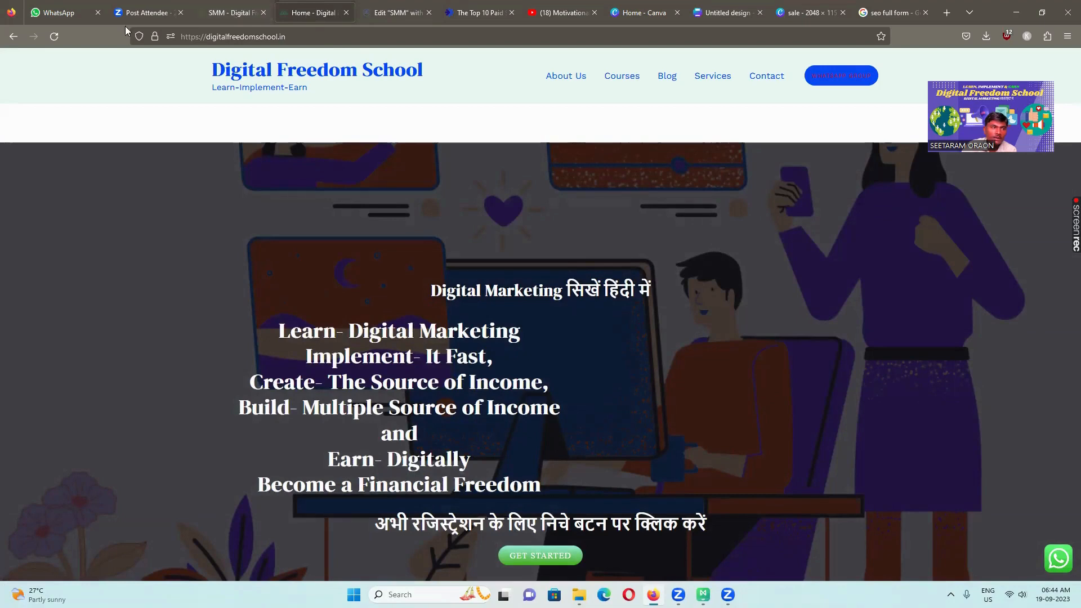
left_click(14, 36)
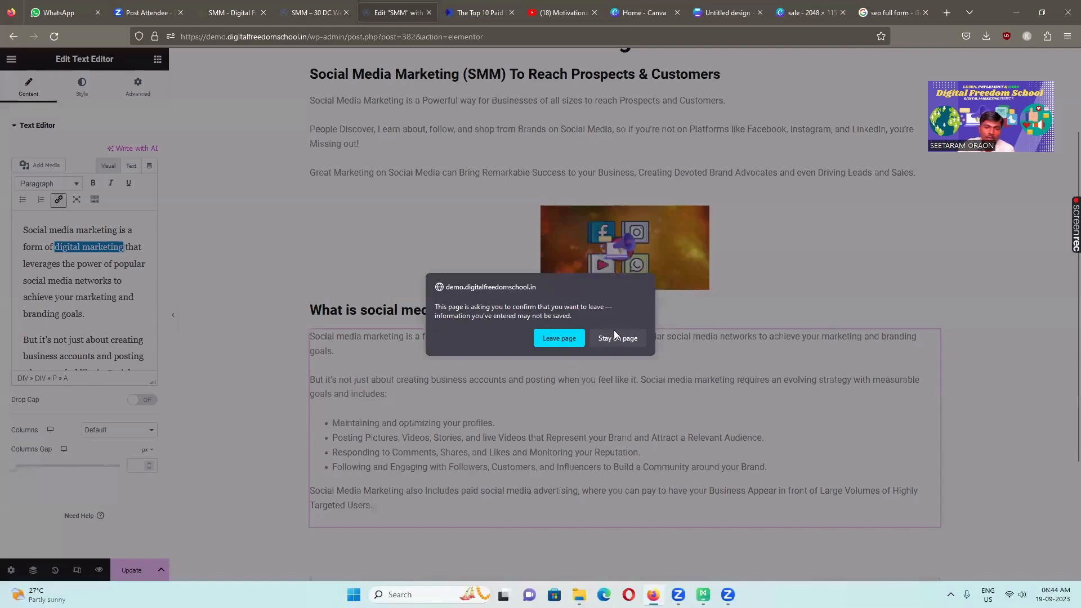
Step: Stay in the SMM page's Elementor editor and update the page to save the new-tab link setting
left_click(619, 335)
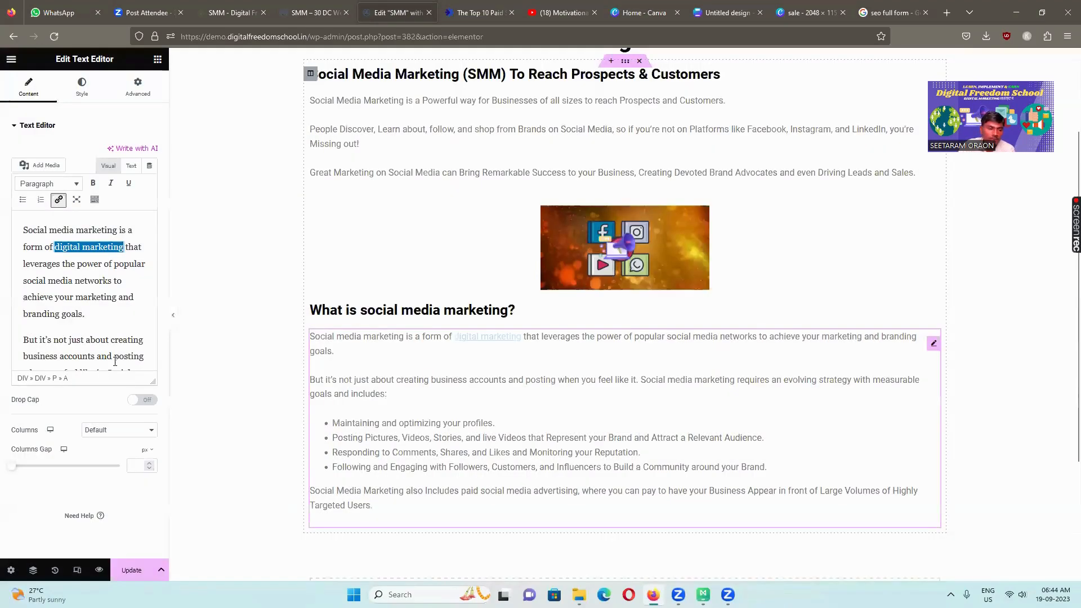
left_click(140, 571)
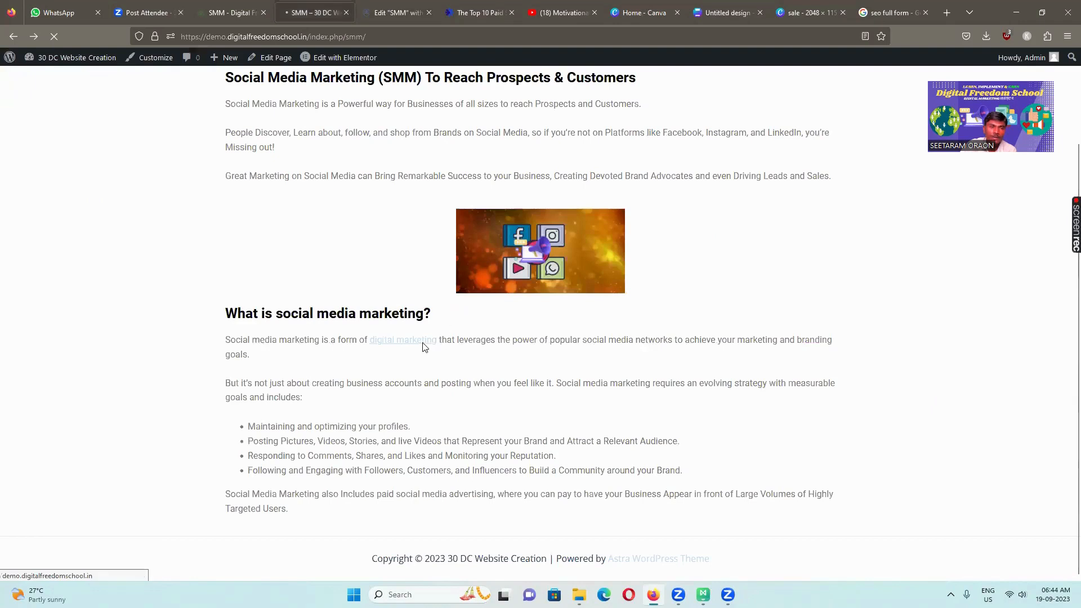
Step: Test the "digital marketing" link on the reloaded published SMM page, look over the school's home page it opens, and close that tab
left_click(356, 112)
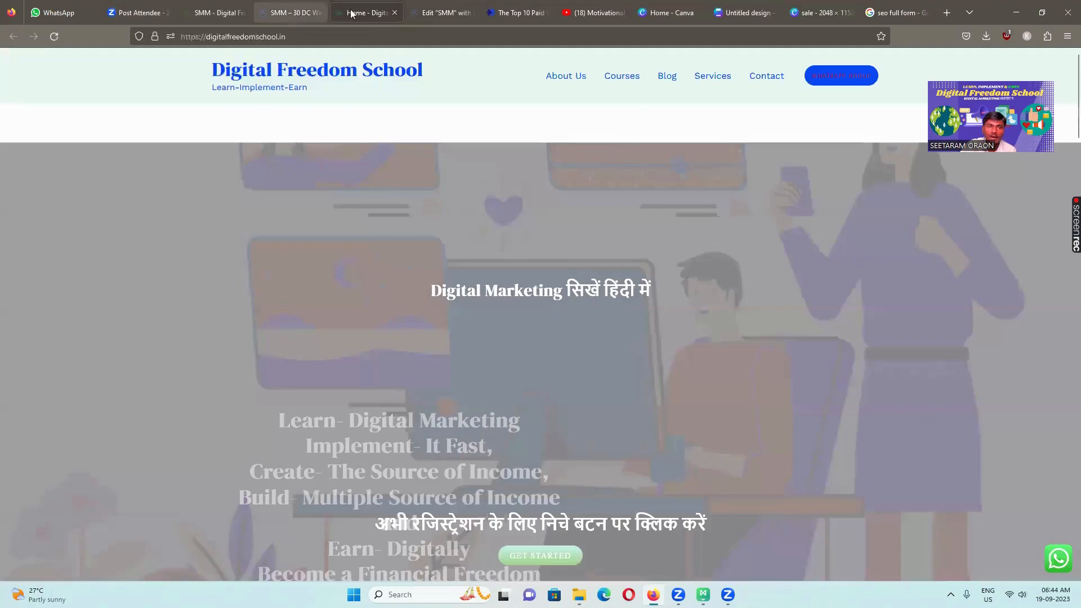
left_click(298, 13)
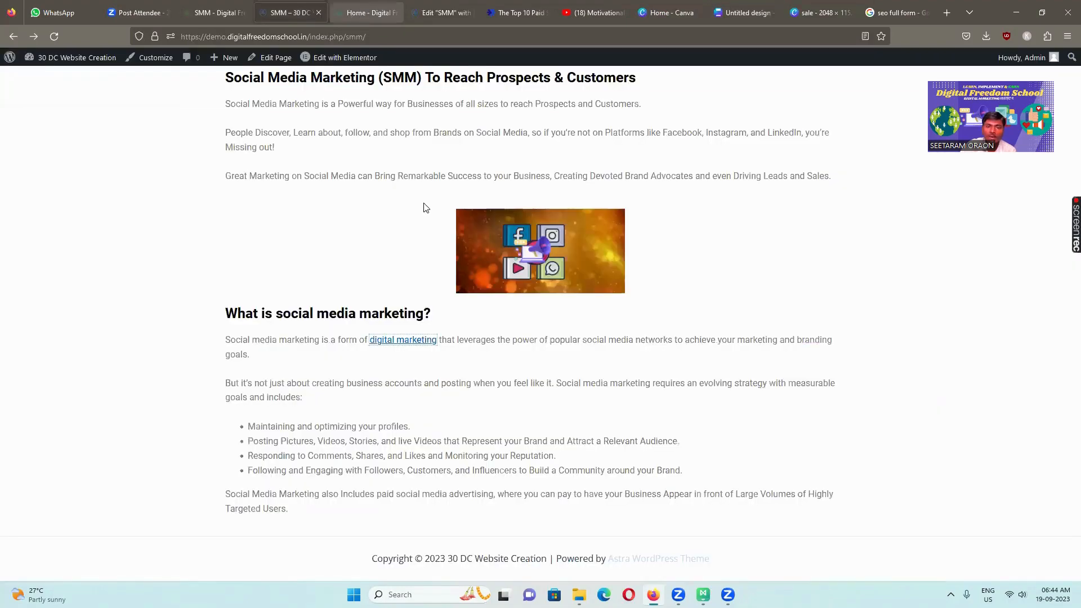
key("ctrl+Tab")
scroll(596, 423, "down", 4)
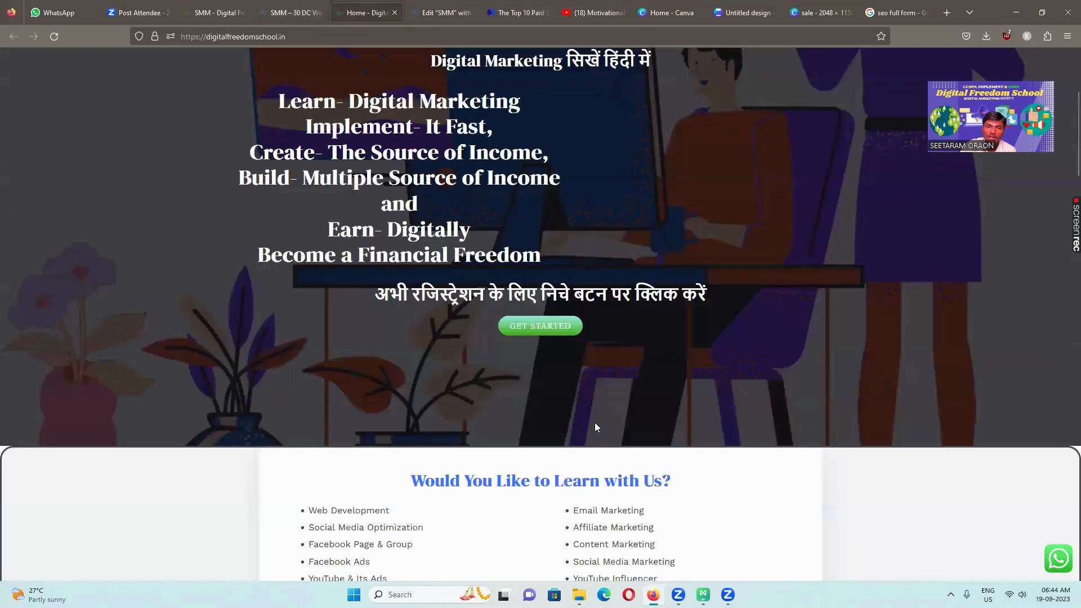
scroll(594, 423, "down", 1)
scroll(595, 422, "up", 5)
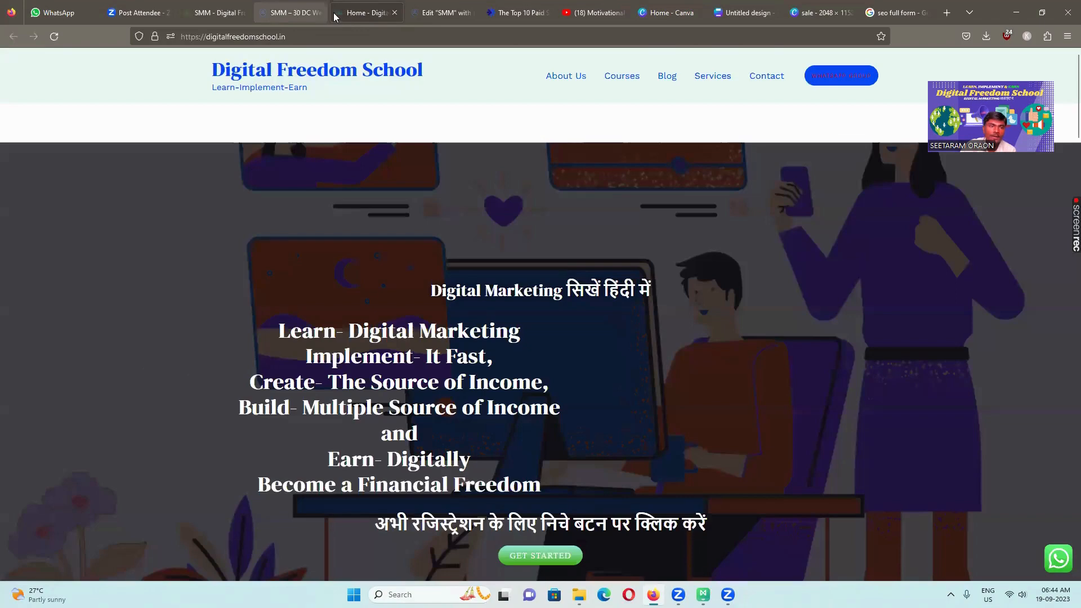
left_click(395, 13)
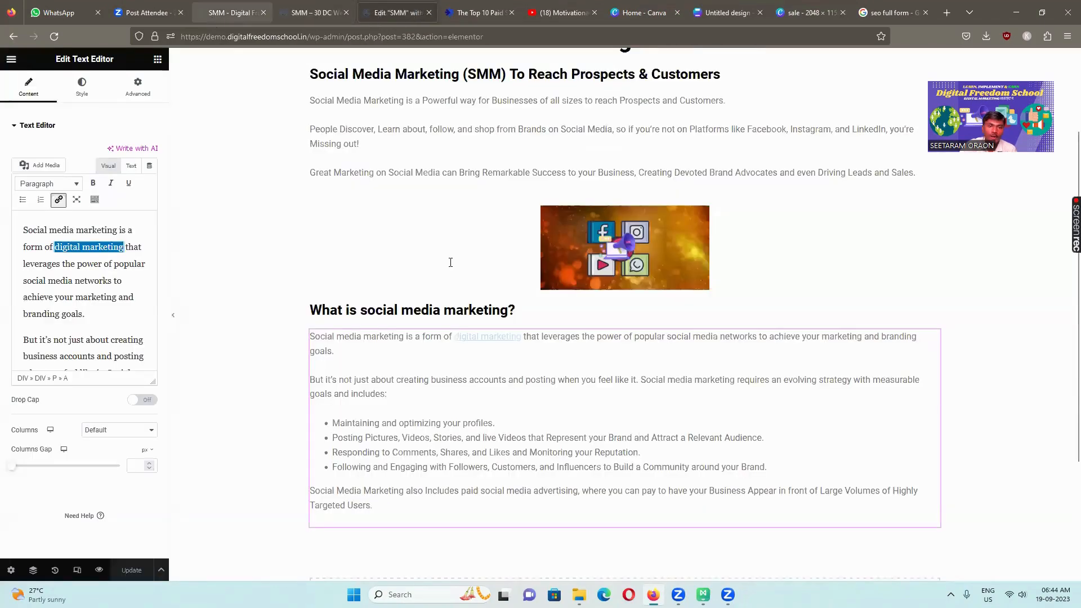
Step: Compare the SMM page on seetaramonline.com with the demo version, and look over the My Services section of the demo home page
left_click(231, 12)
scroll(514, 208, "up", 4)
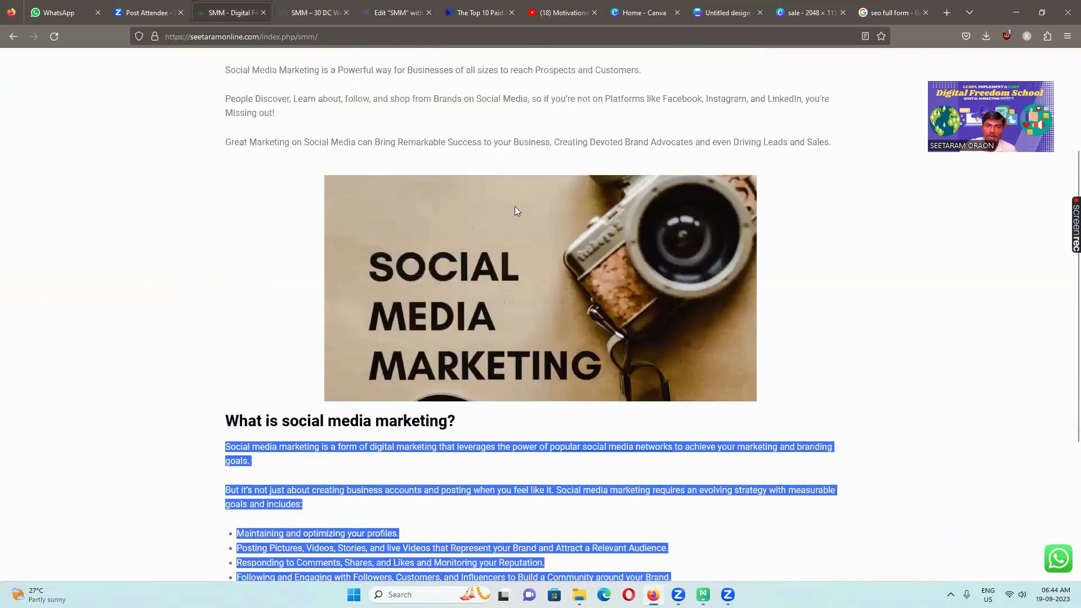
key("ctrl+Tab")
scroll(539, 328, "up", 2)
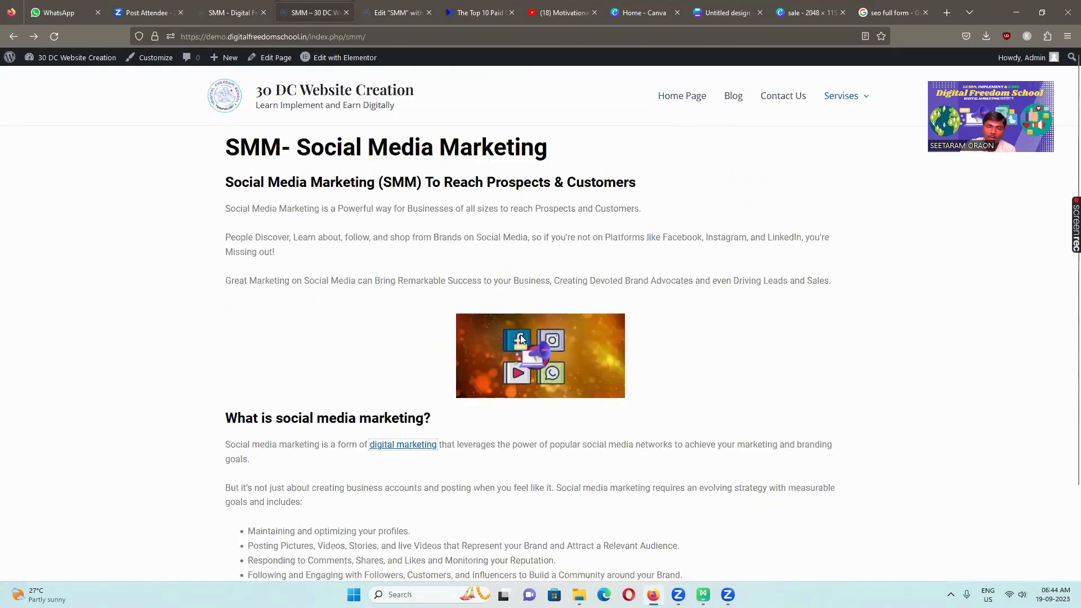
left_click(520, 338)
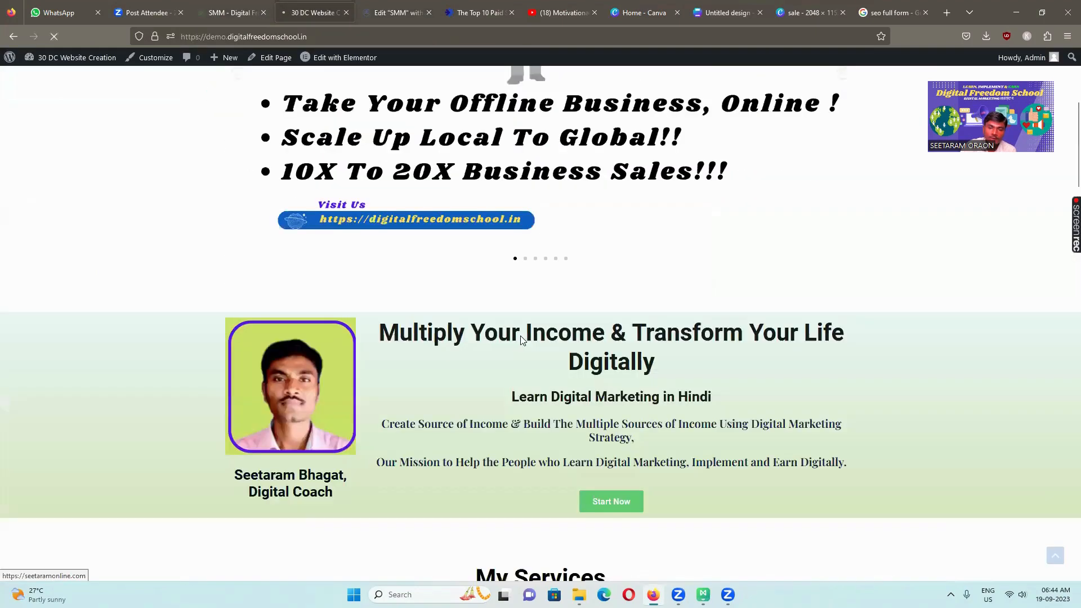
scroll(521, 339, "down", 5)
scroll(435, 351, "down", 4)
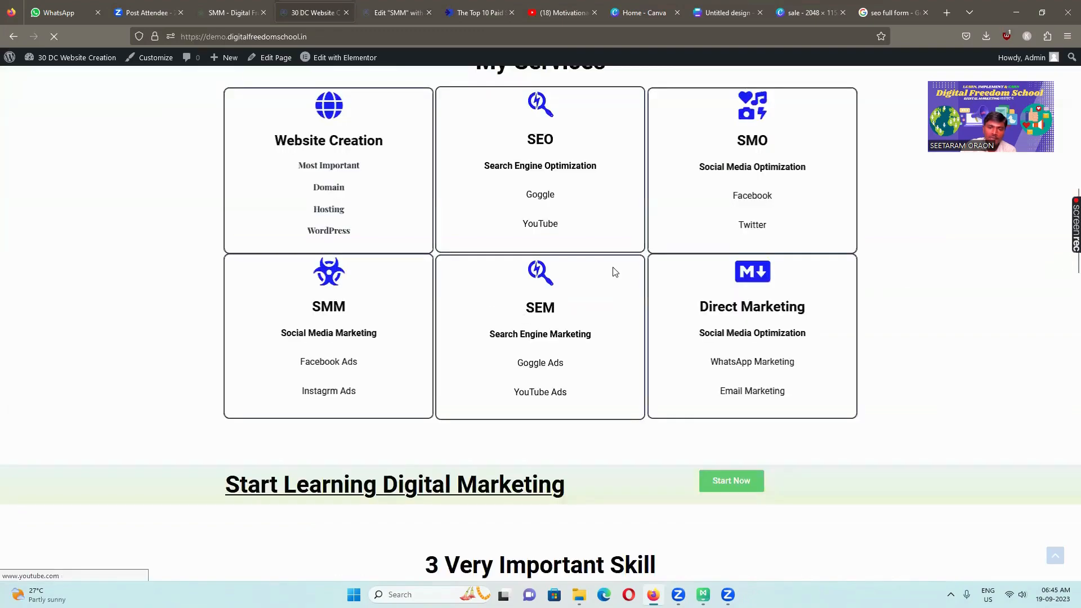
Step: Exit the SMM page's Elementor editor and return to the list of all WordPress pages
left_click(402, 15)
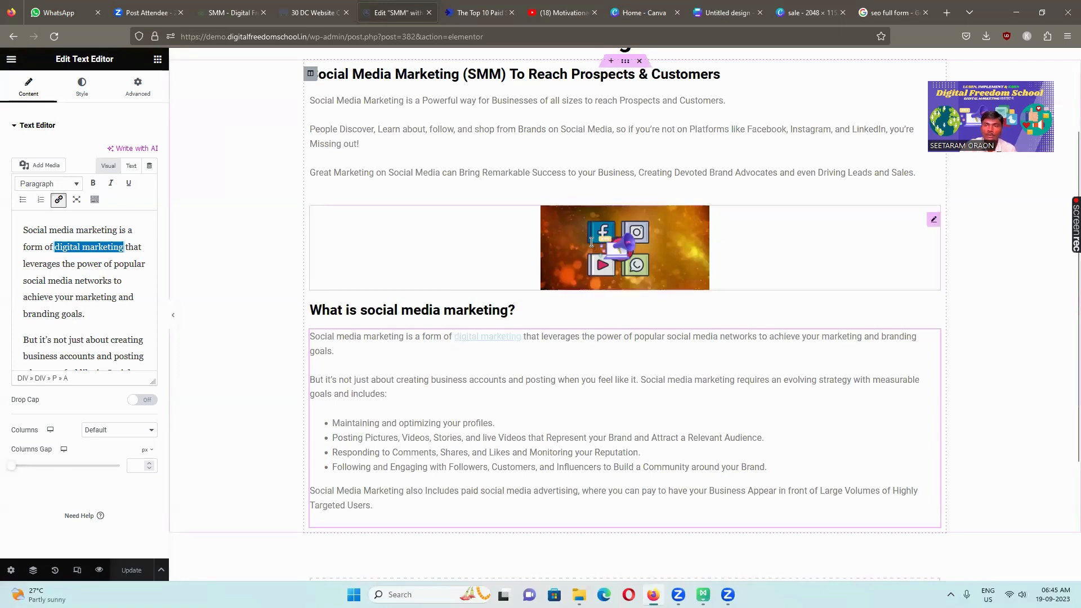
scroll(591, 242, "up", 3)
mouse_move(922, 79)
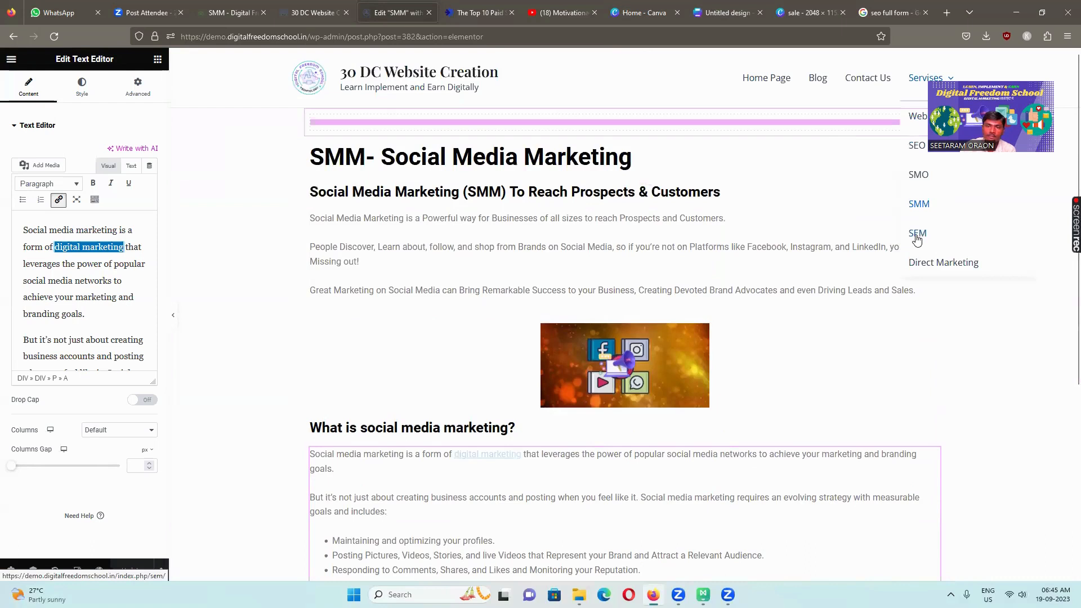
left_click(916, 238)
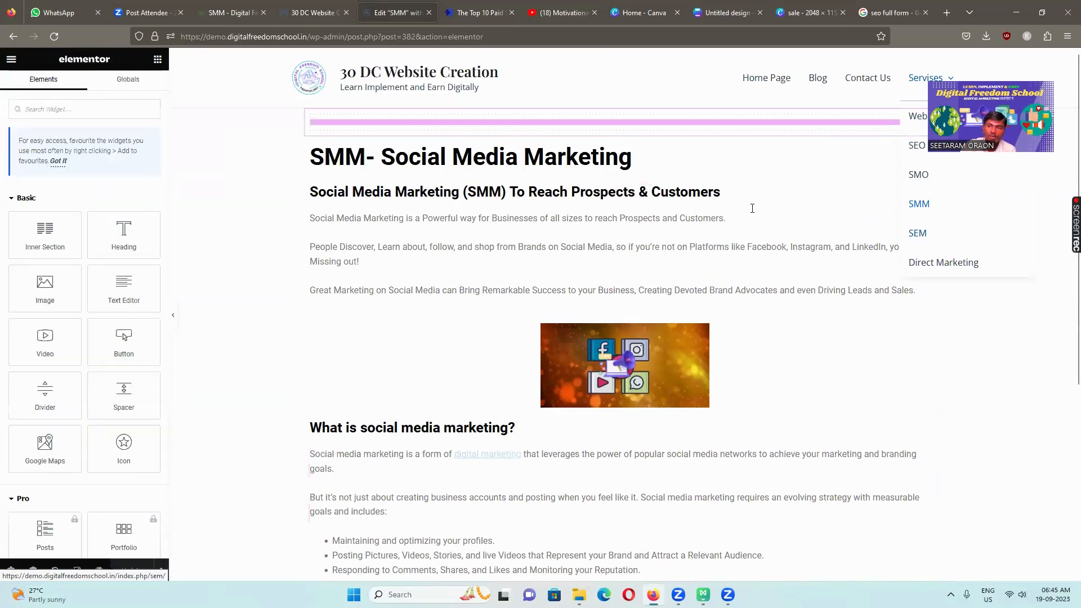
left_click(12, 58)
left_click(45, 275)
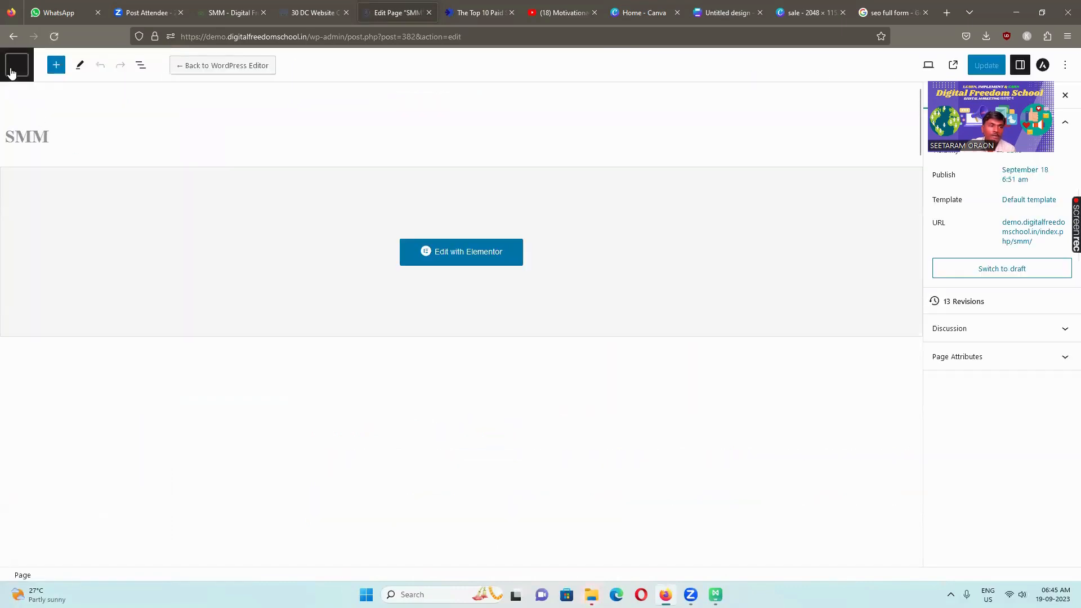
left_click(11, 71)
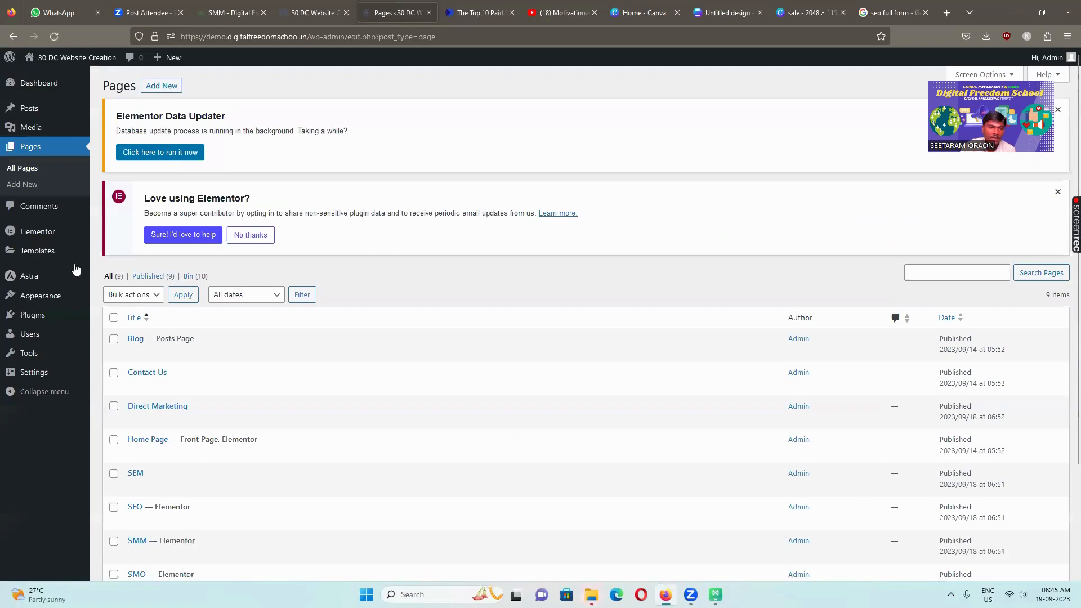
Step: Open the SEM page from the pages list and load it in the Elementor editor
scroll(208, 445, "down", 3)
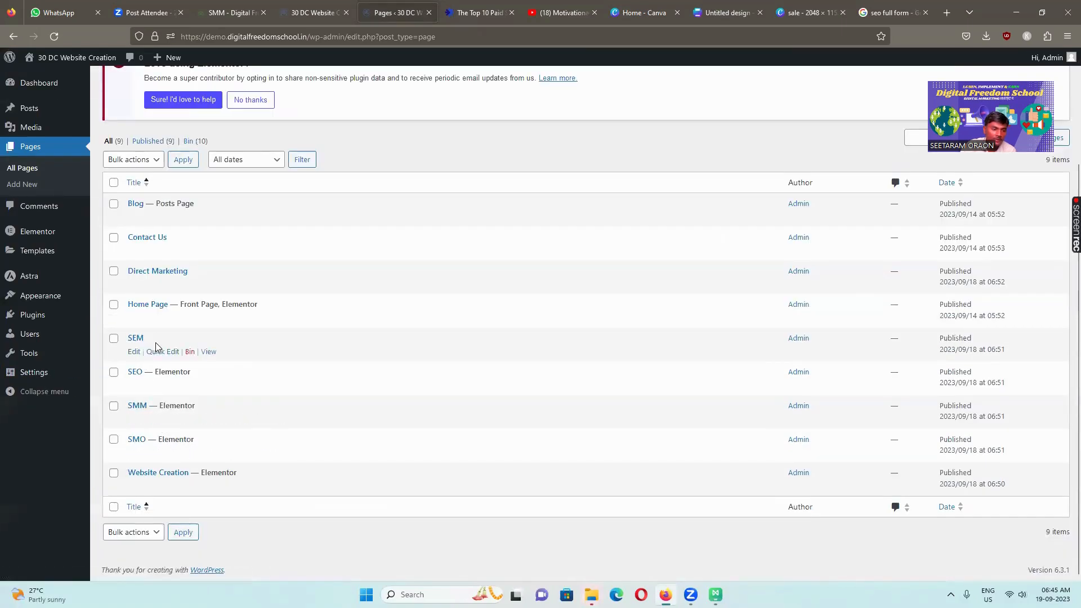
left_click(135, 337)
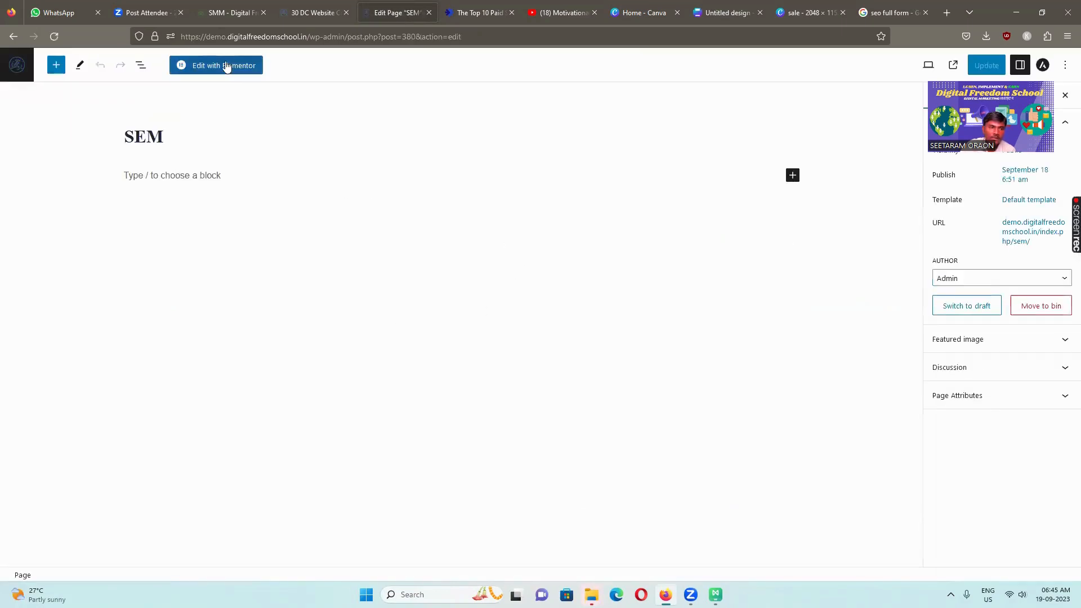
left_click(227, 66)
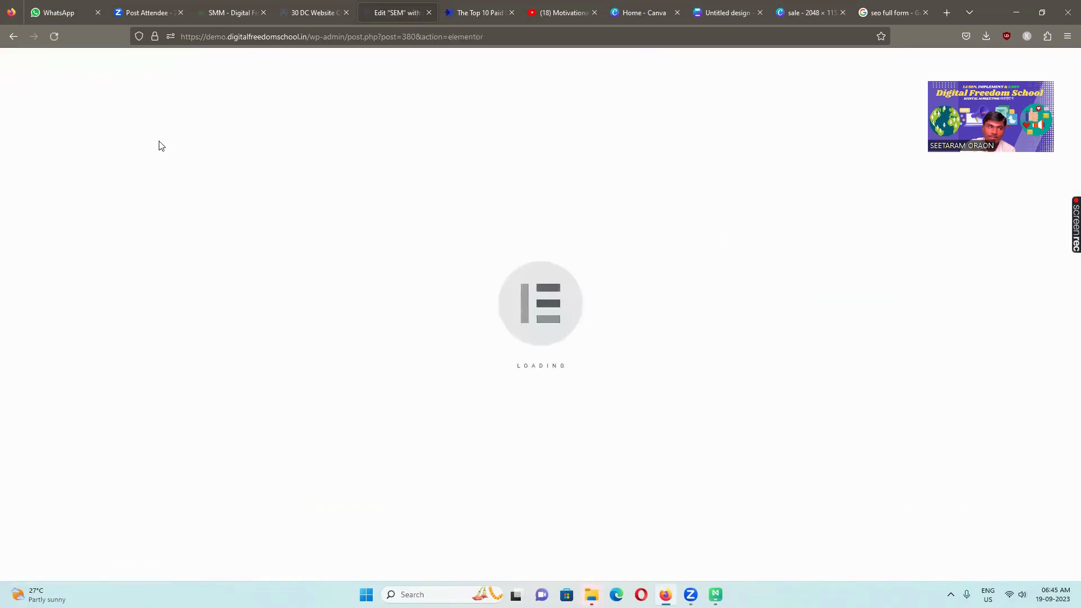
left_click(54, 36)
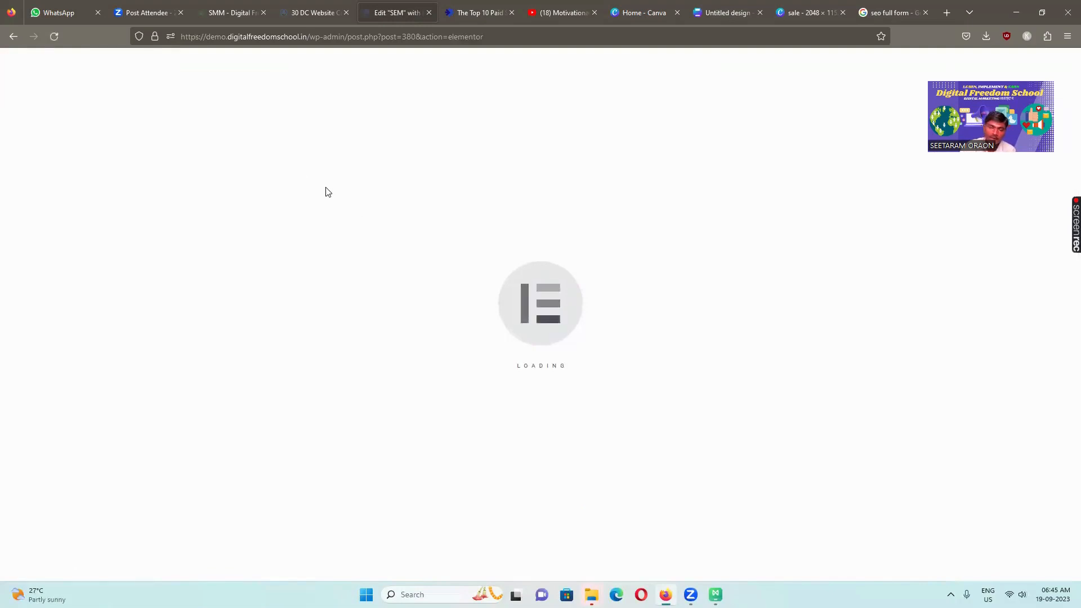
left_click(53, 35)
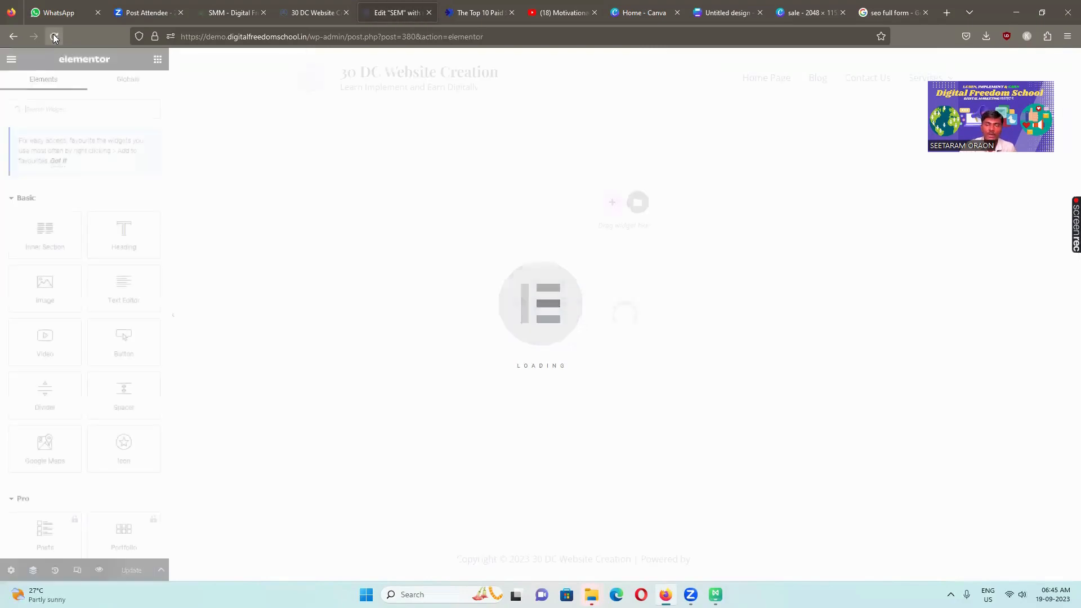
Step: Add a single-column section containing a Spacer widget to the SEM page, and an empty single-column section below it
left_click(610, 203)
left_click(492, 230)
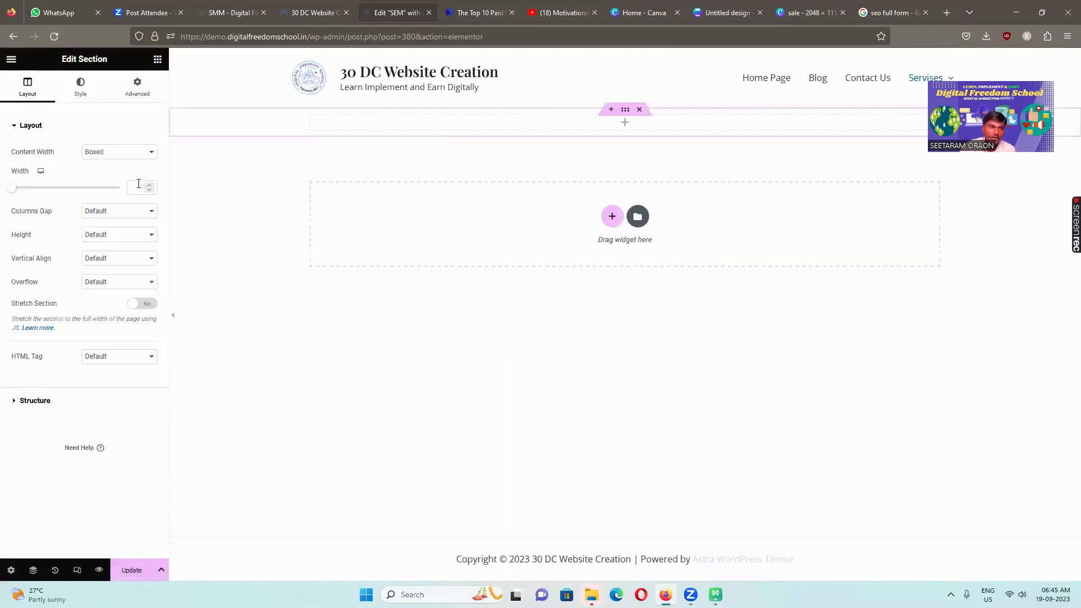
left_click(157, 63)
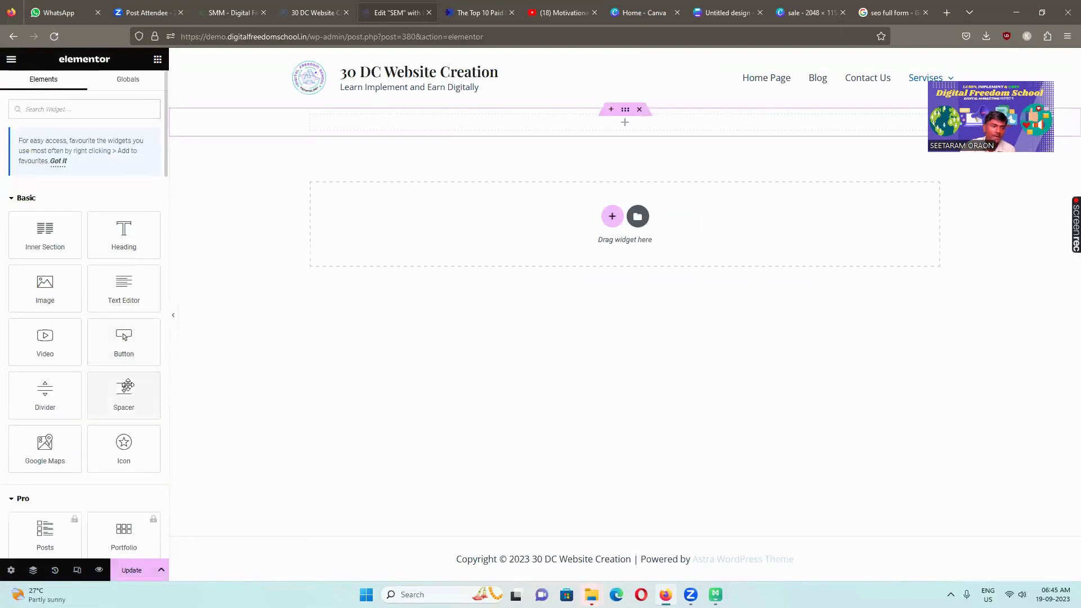
left_click_drag(425, 236, 600, 149)
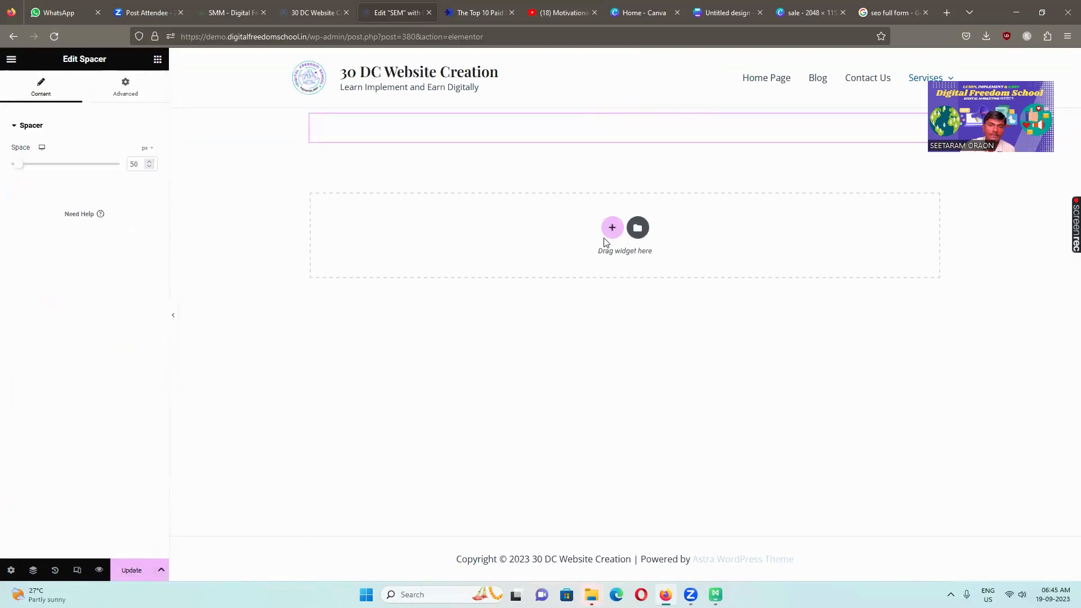
left_click(612, 228)
left_click(481, 258)
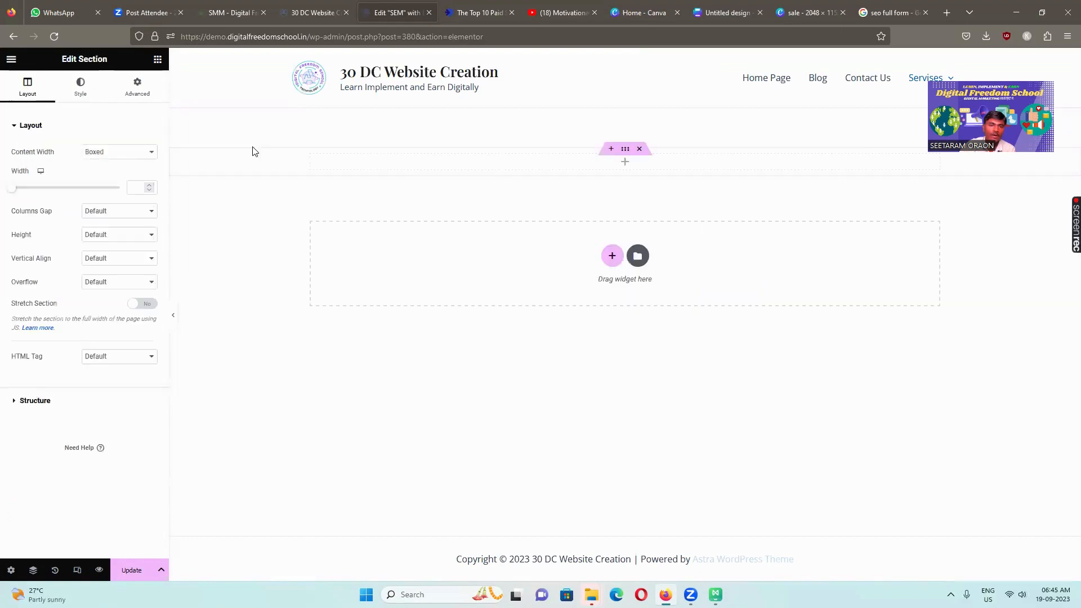
Step: Open the SEM service page on the seetaramonline.com reference site
left_click(205, 12)
scroll(646, 179, "up", 3)
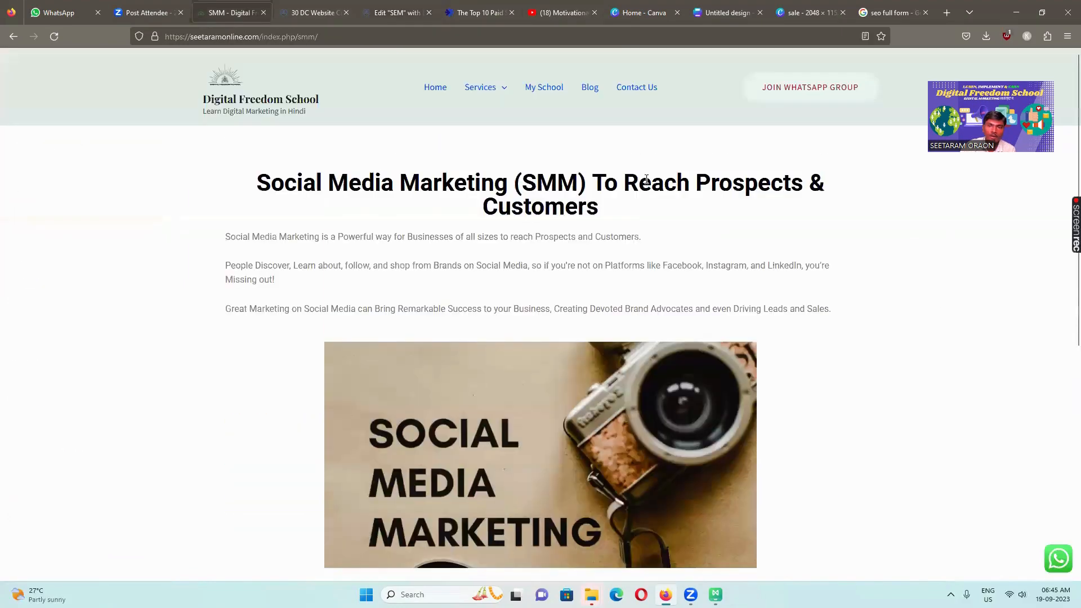
mouse_move(489, 93)
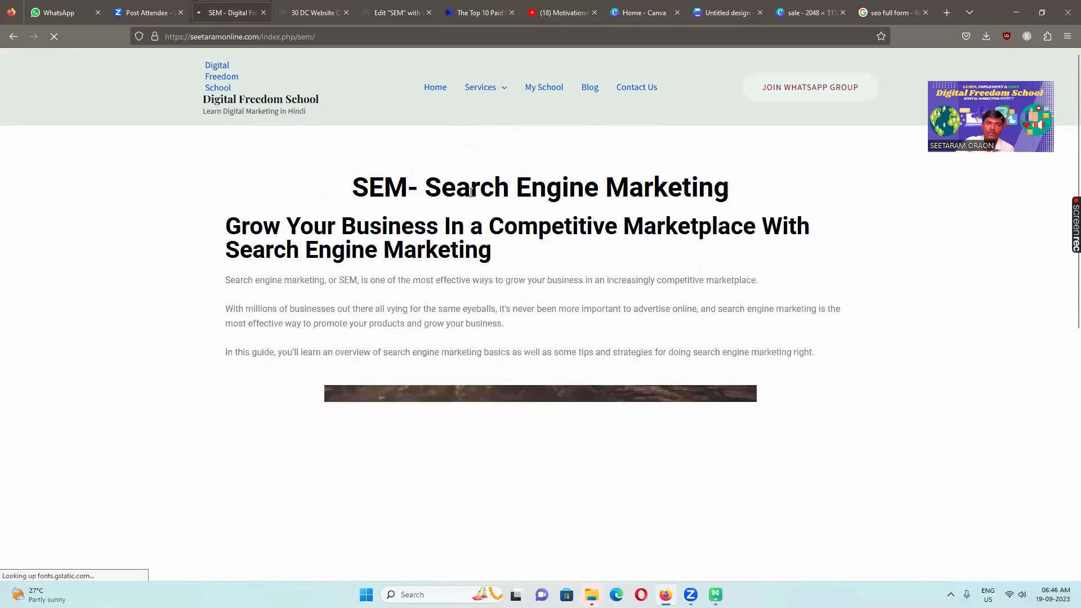
Step: Copy the "Grow Your Business In a Competitive Marketplace With Search Engine Marketing" heading from the reference page and return to the SEM page editor
left_click_drag(350, 183, 533, 258)
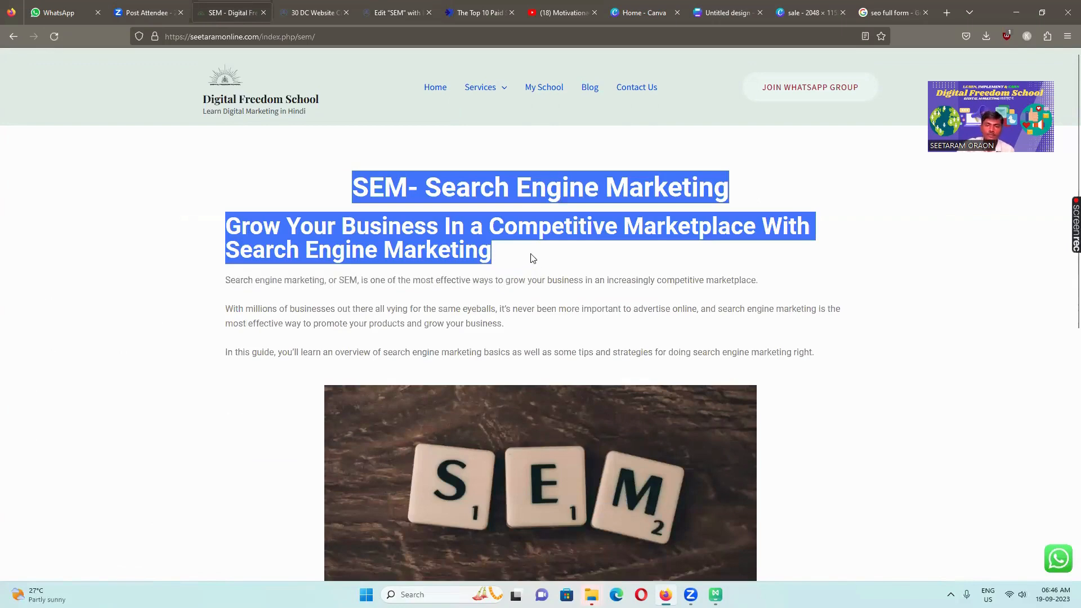
left_click(361, 236)
left_click_drag(268, 230, 508, 262)
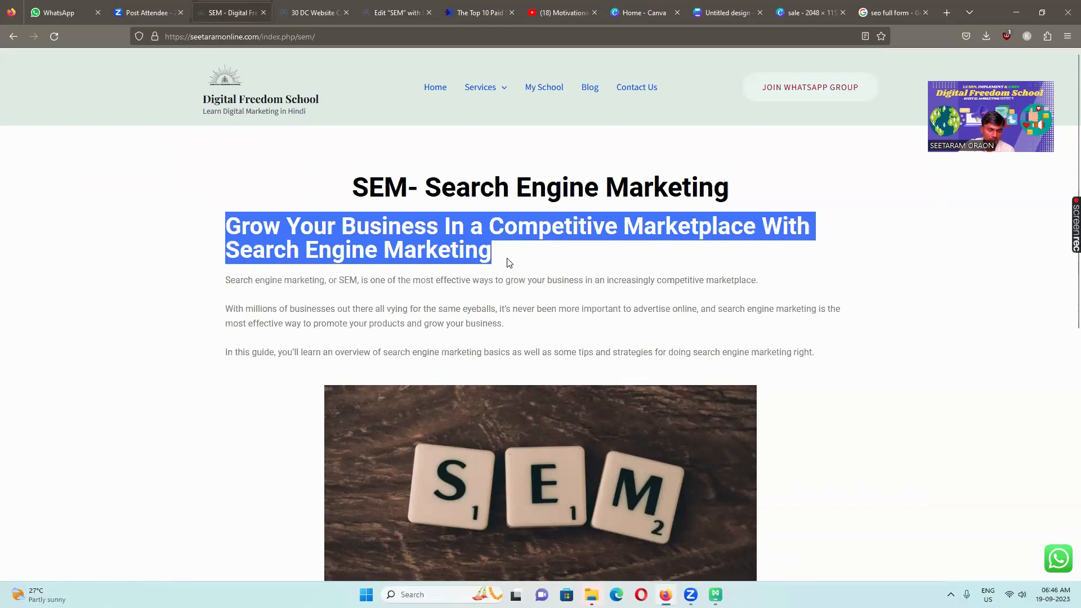
left_click(393, 14)
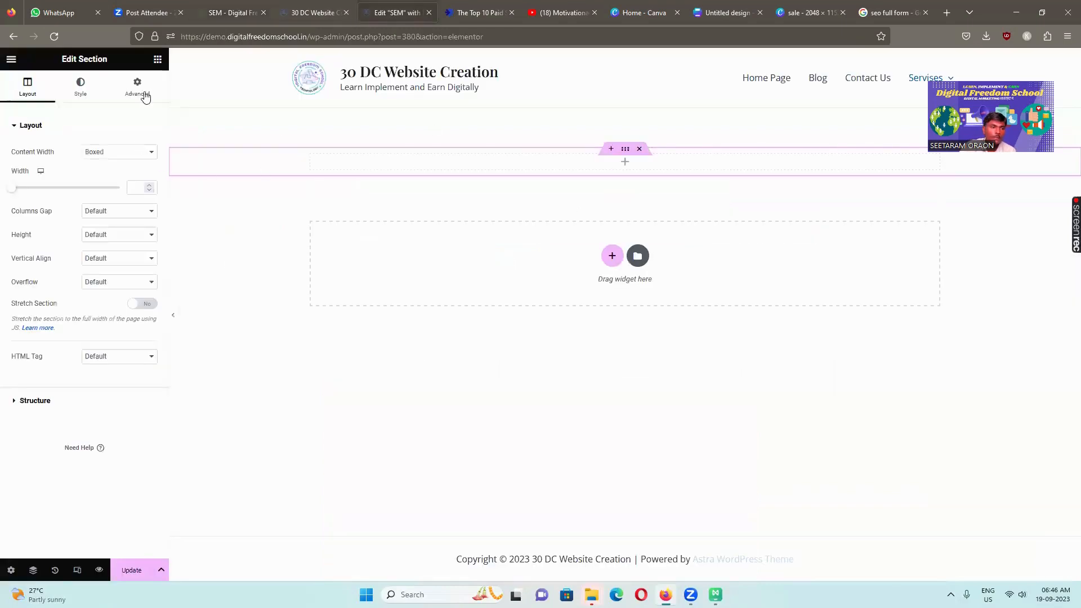
Step: Add a Heading widget to the empty single-column section of the SEM page
left_click(157, 59)
left_click_drag(123, 236, 620, 170)
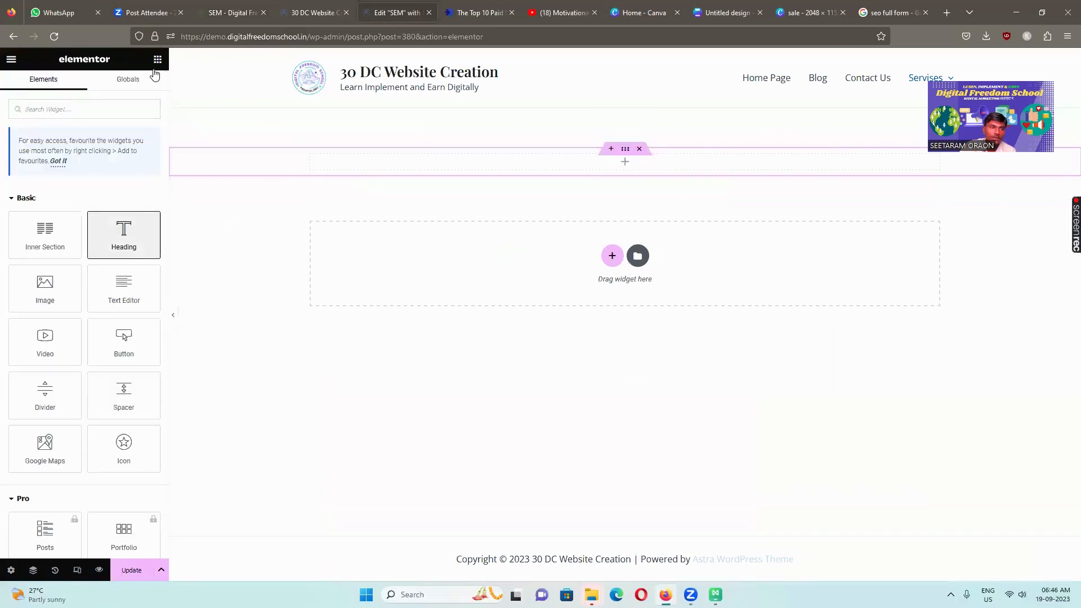
left_click_drag(121, 232, 625, 157)
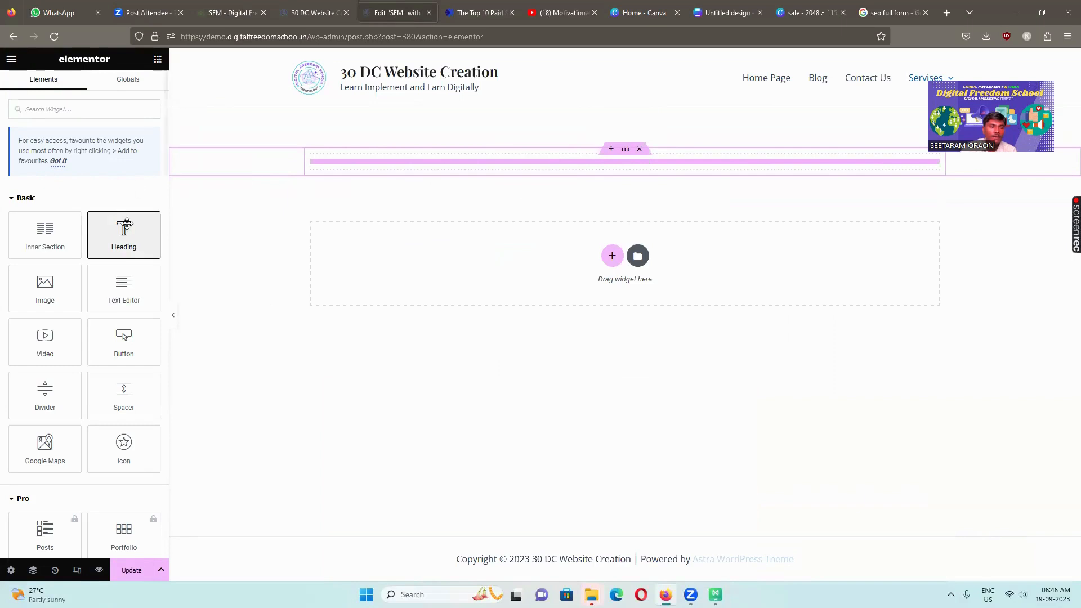
left_click_drag(118, 239, 605, 163)
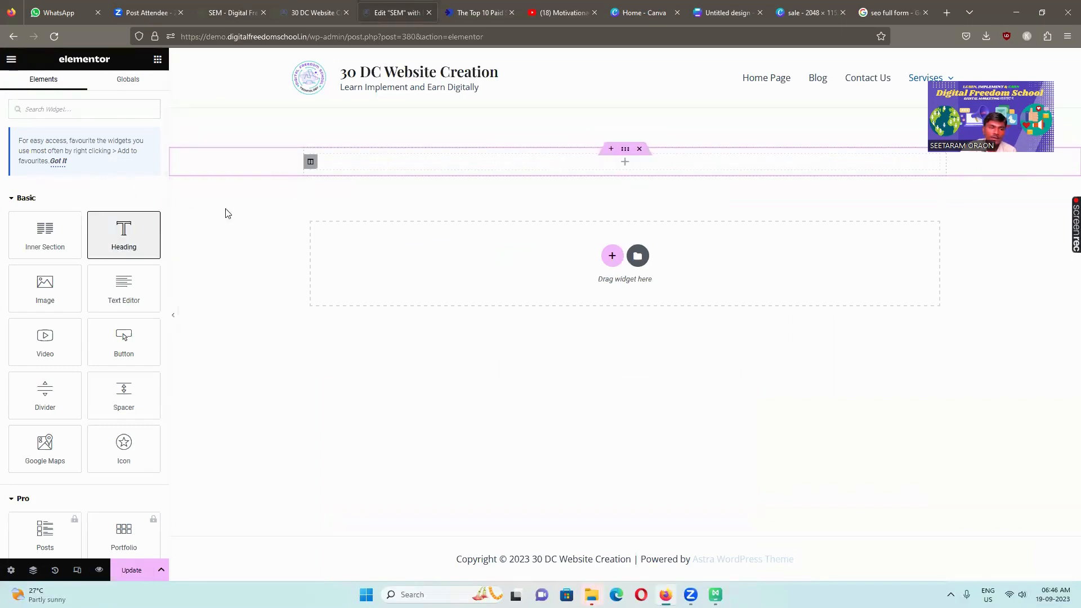
left_click_drag(117, 233, 622, 167)
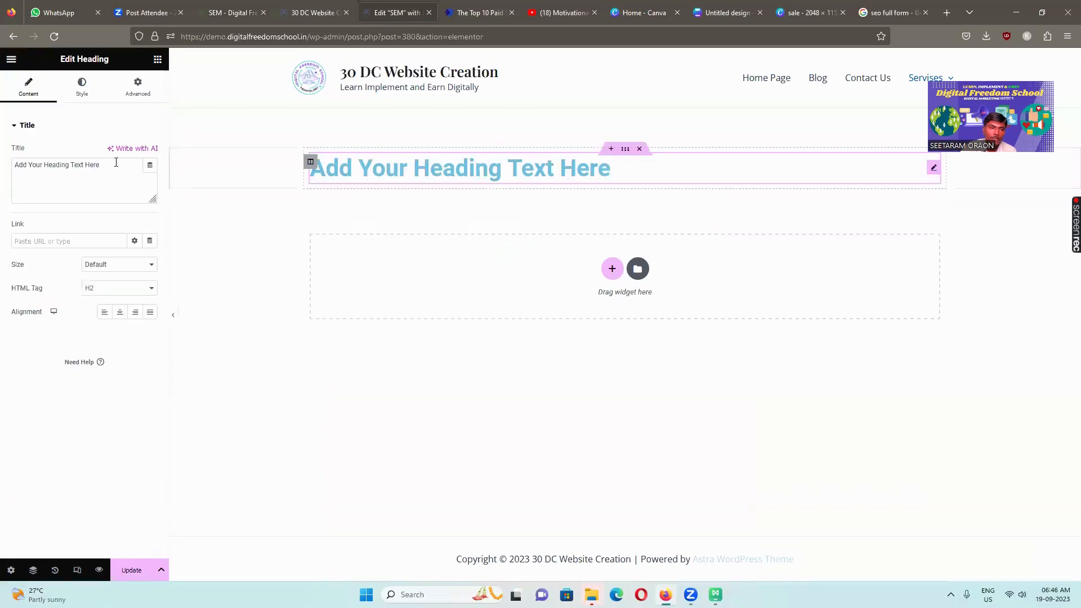
Step: Replace the heading's placeholder title with "SEM- Search Engine Marketing"
left_click_drag(113, 163, 6, 167)
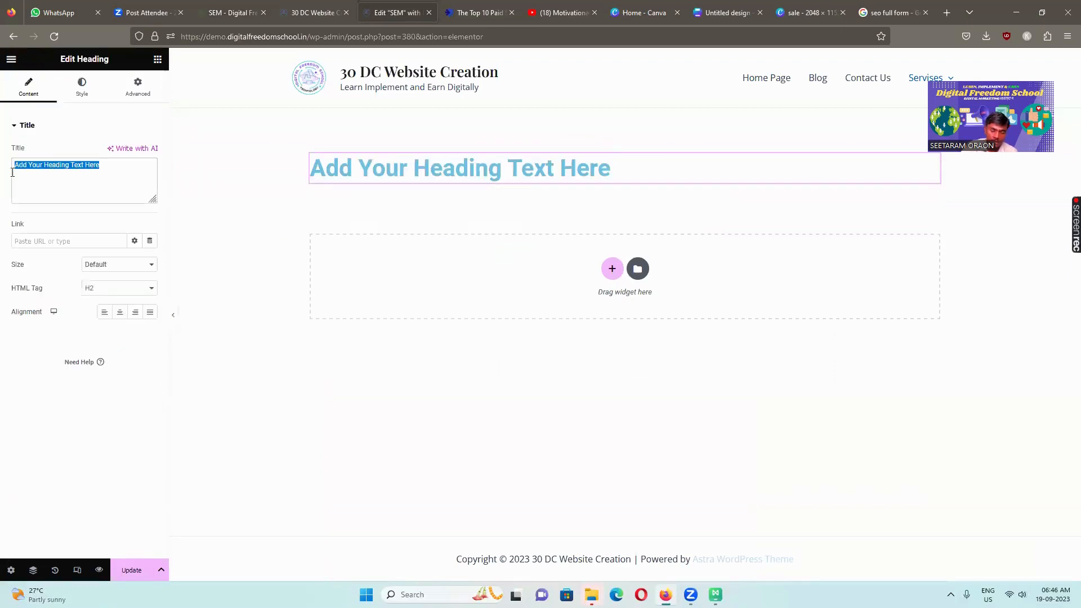
type("MEM")
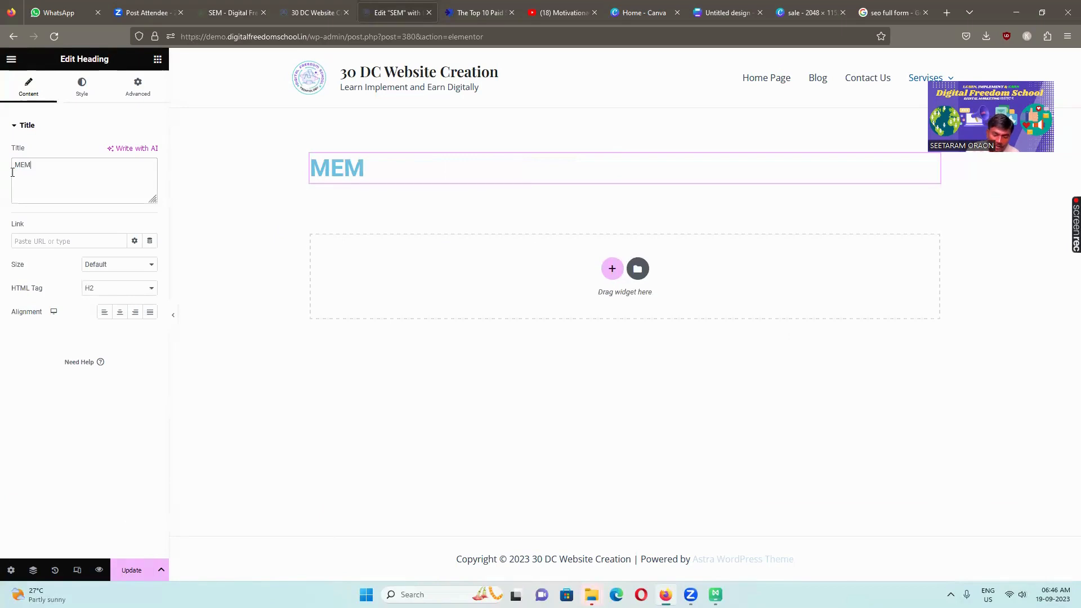
key("BackSpace")
key("BackSpace")
key("BackSpace")
type("S")
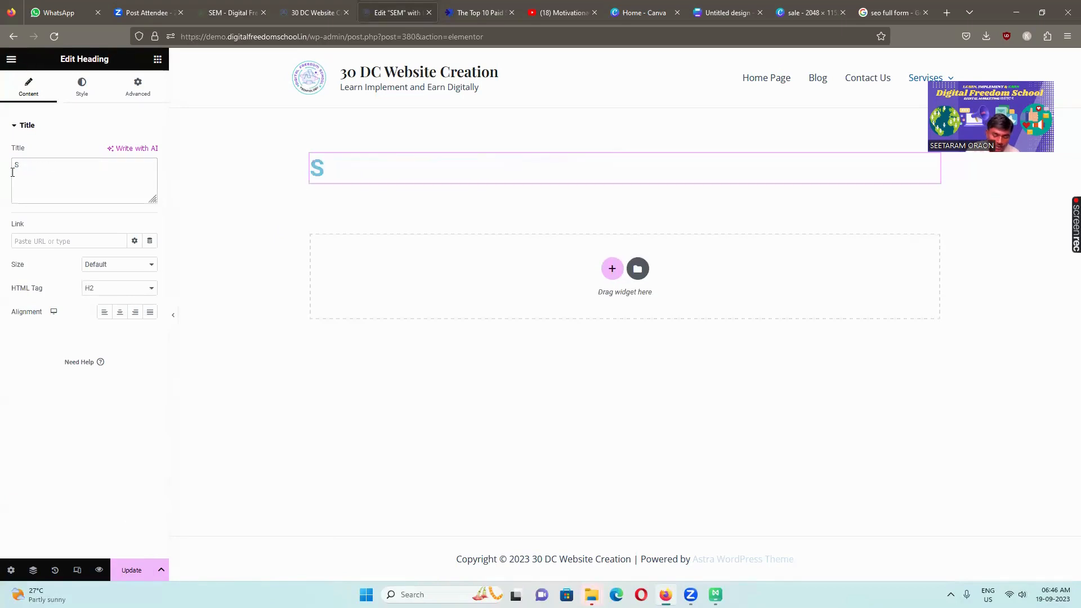
type("EM")
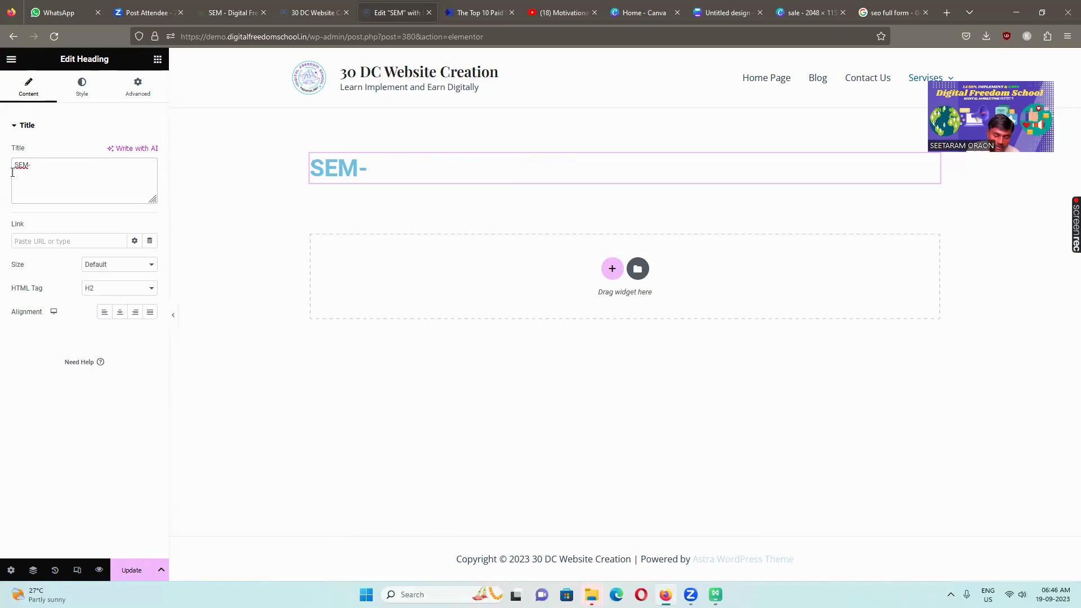
type("- S")
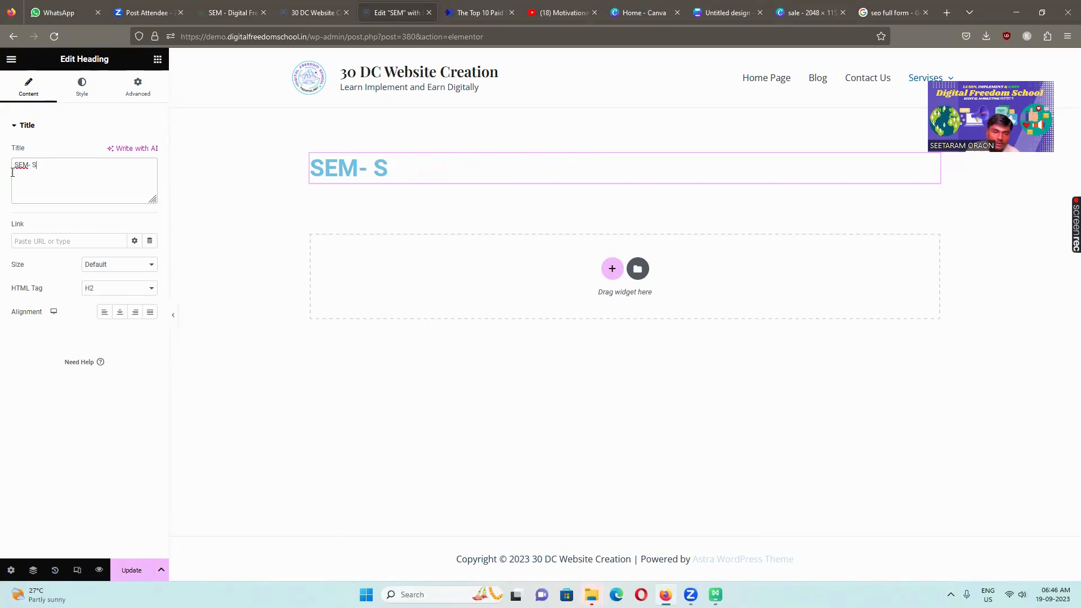
type("ocitalh")
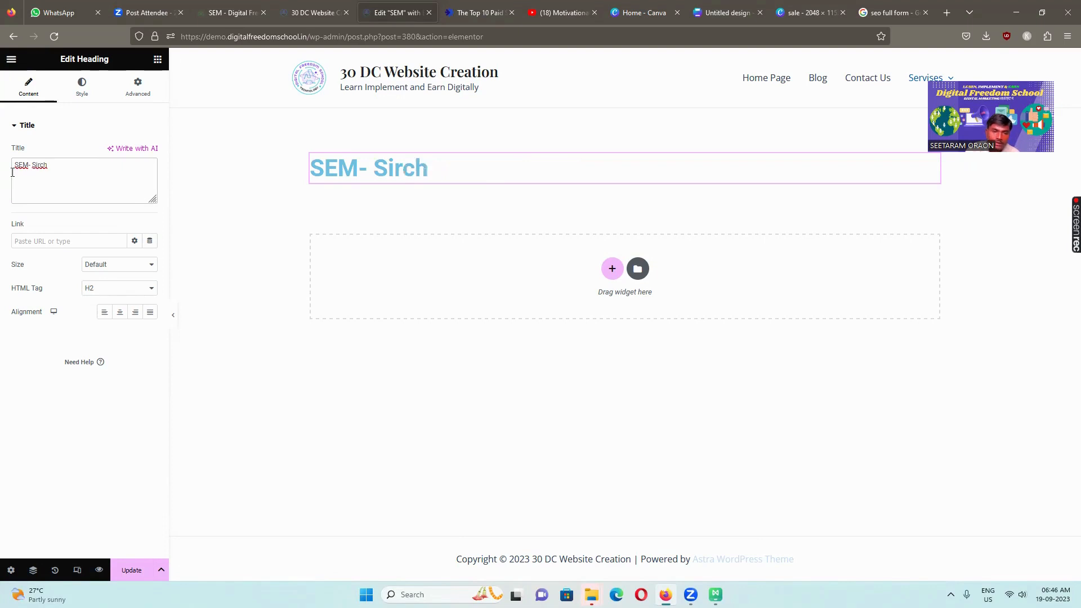
type(" Engine")
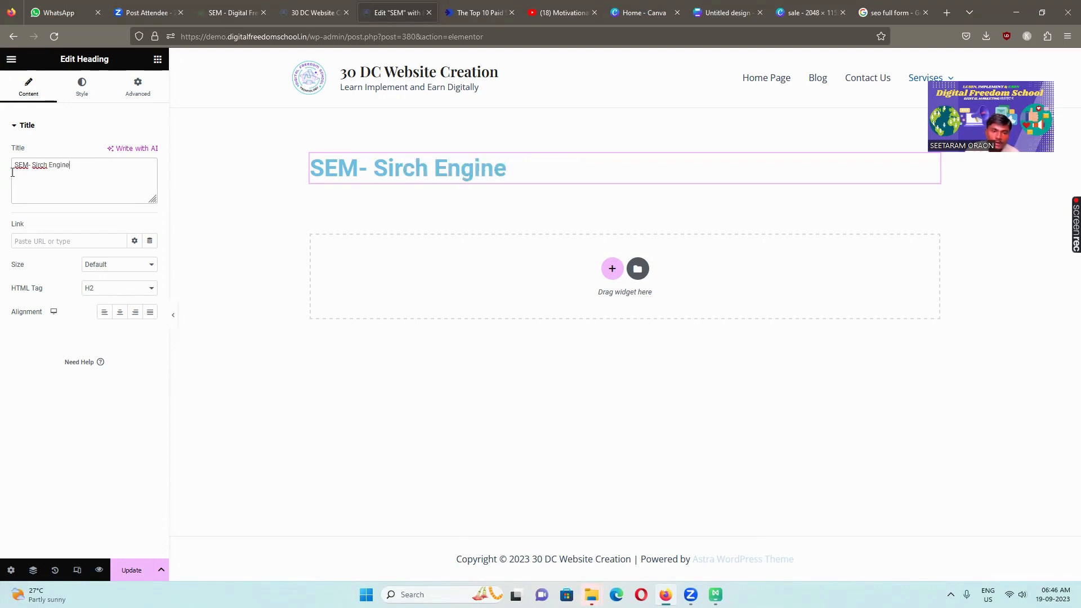
type(" Market")
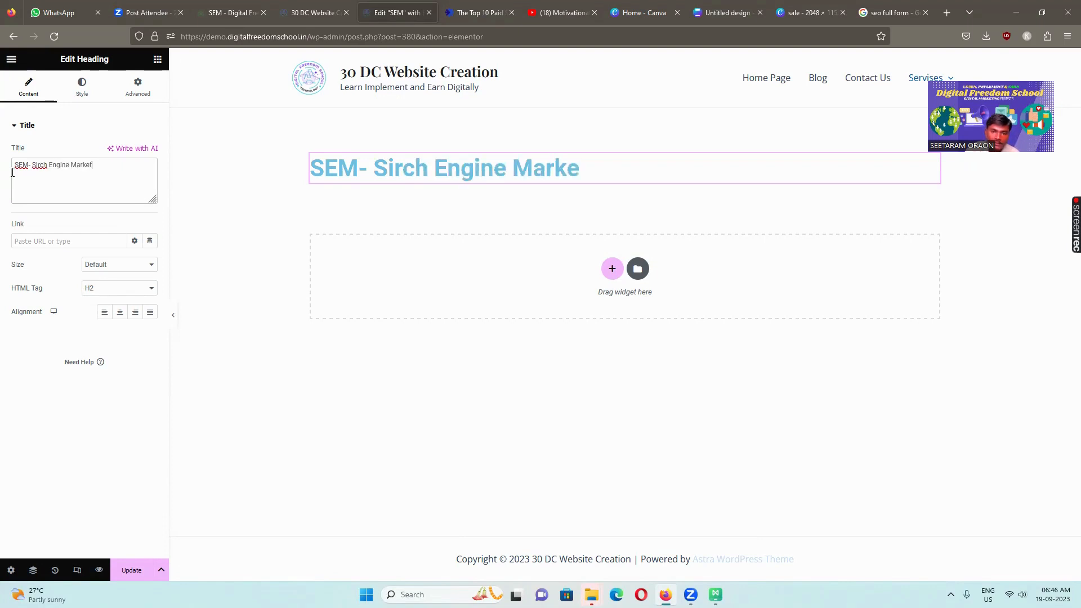
type("ing")
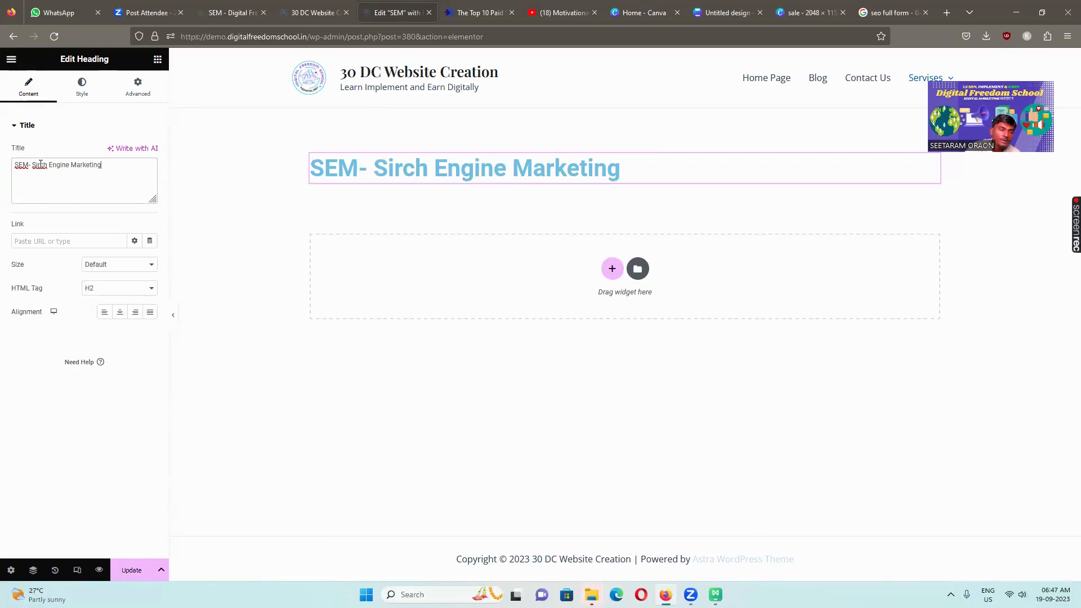
left_click(37, 164)
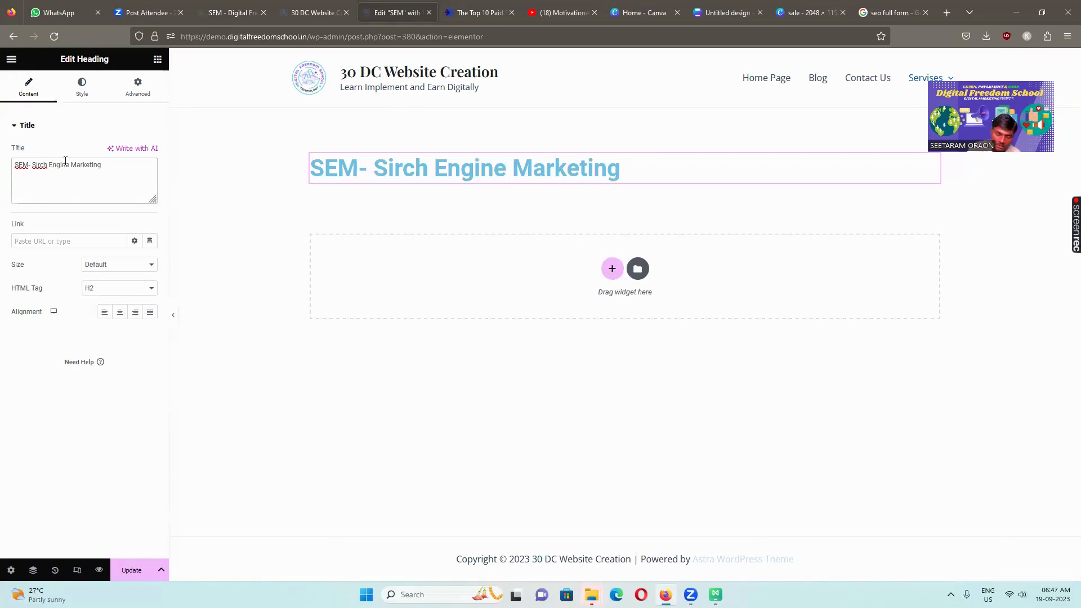
key("BackSpace")
type("ea")
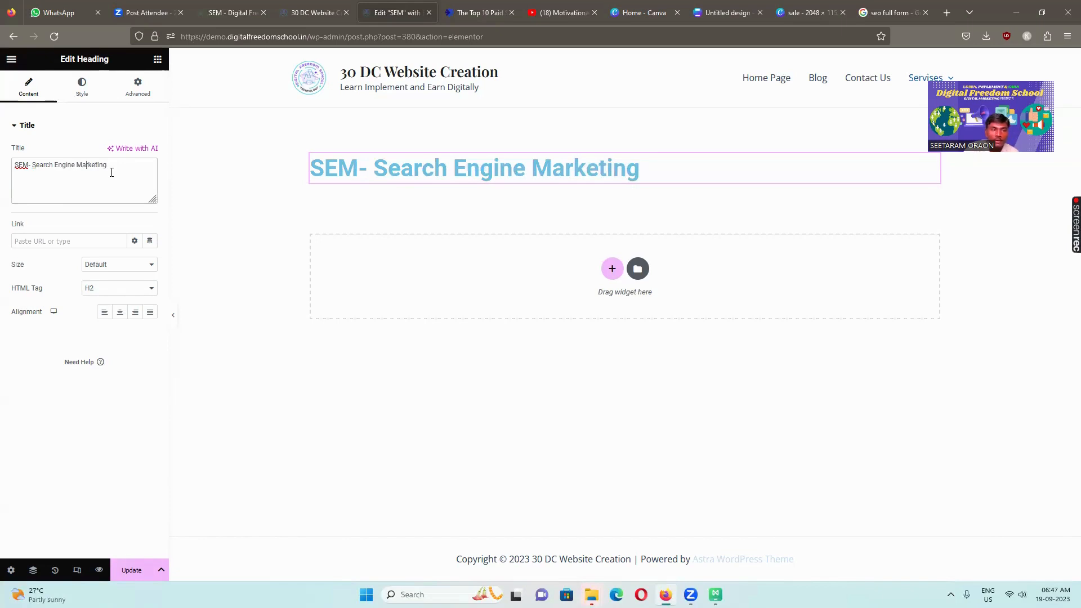
Step: Set the "SEM- Search Engine Marketing" heading's text colour to #060707 and centre-align it
left_click(79, 90)
left_click(150, 152)
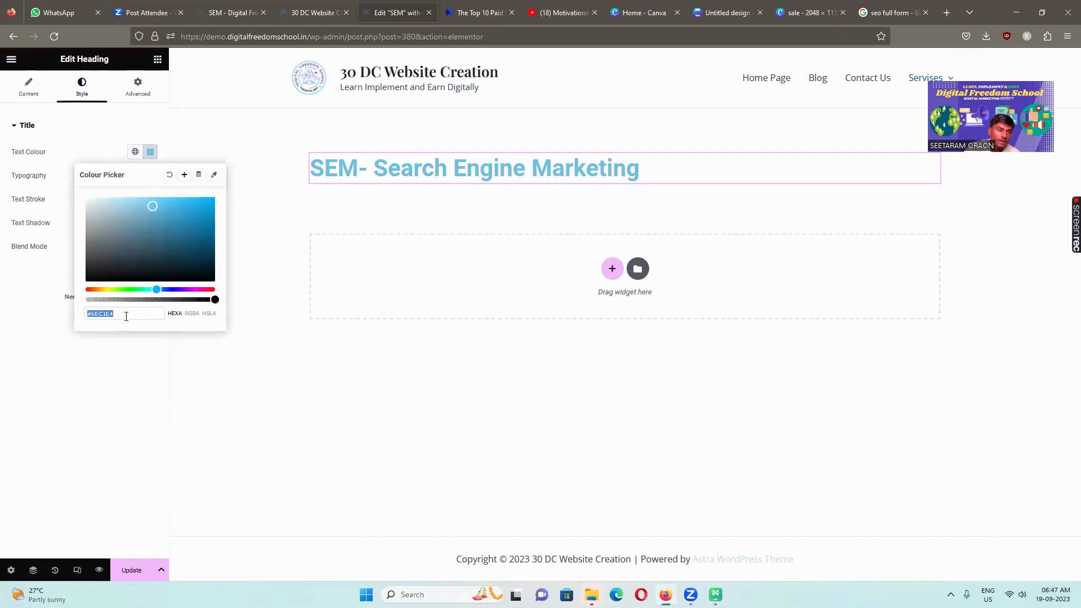
left_click_drag(126, 316, 93, 315)
type("060707")
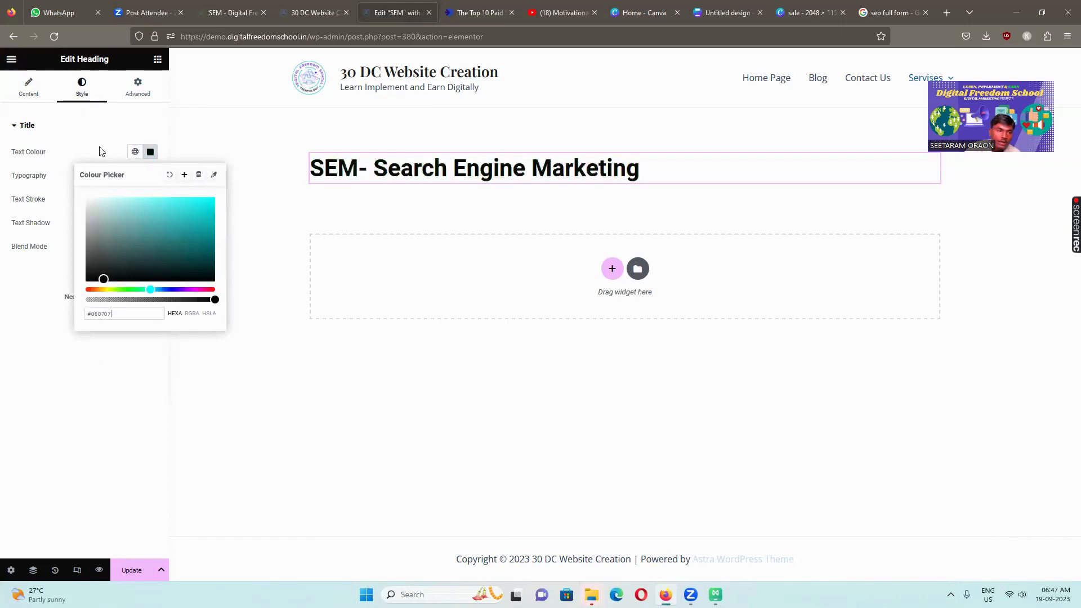
left_click(84, 125)
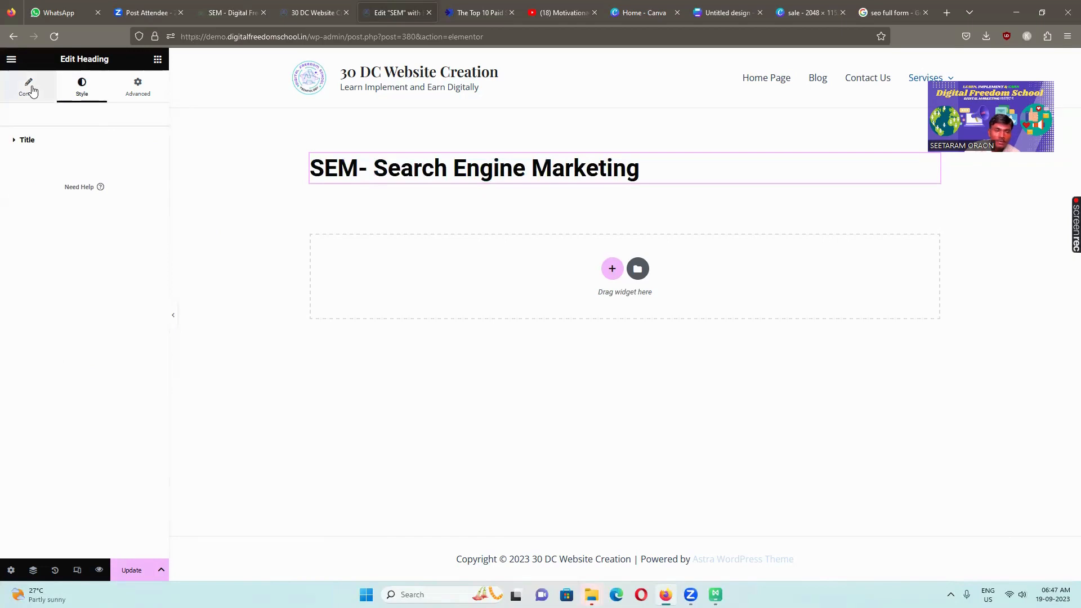
left_click(32, 92)
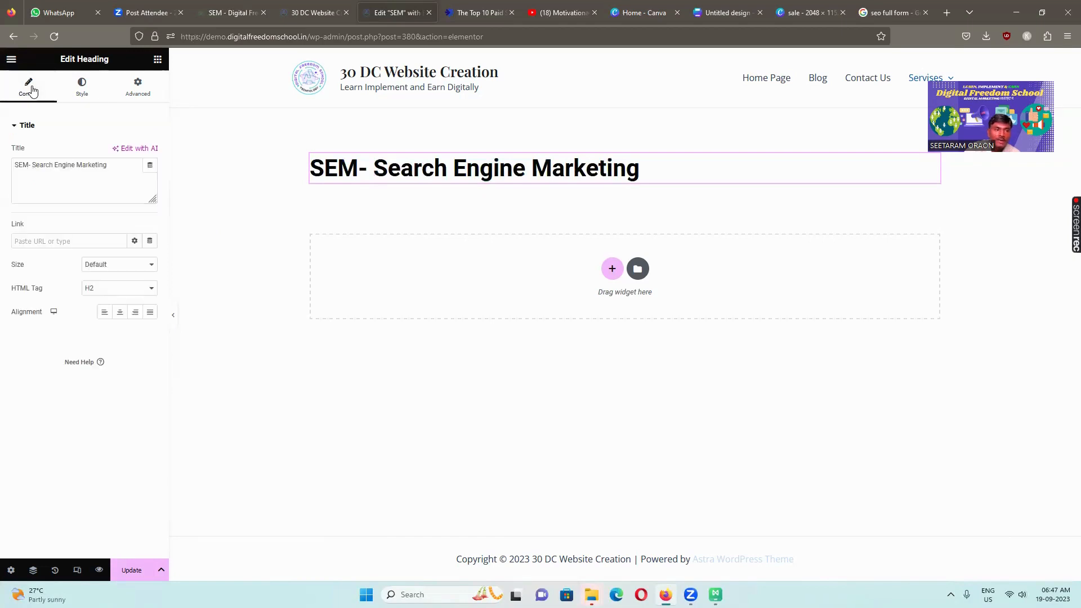
left_click(120, 313)
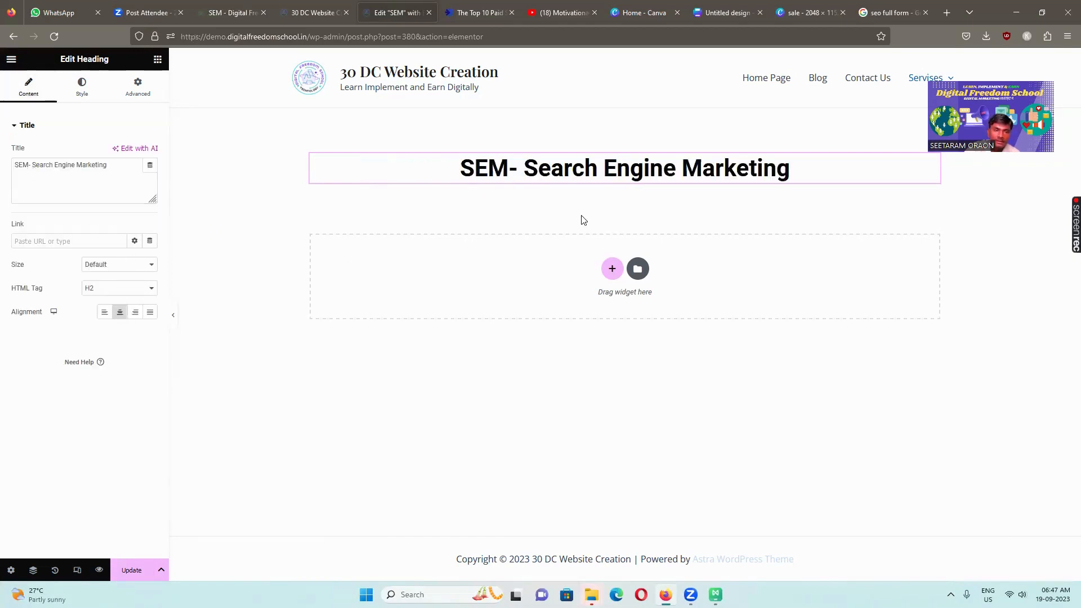
Step: Add a second Heading widget below the main SEM heading and set its HTML tag to H4
left_click(157, 60)
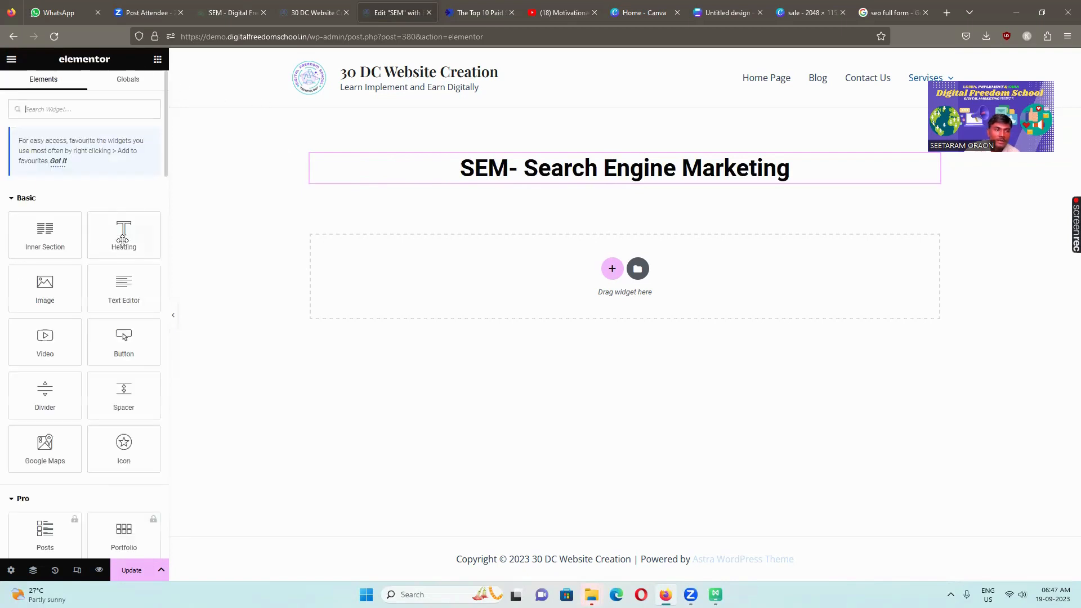
left_click_drag(124, 233, 650, 179)
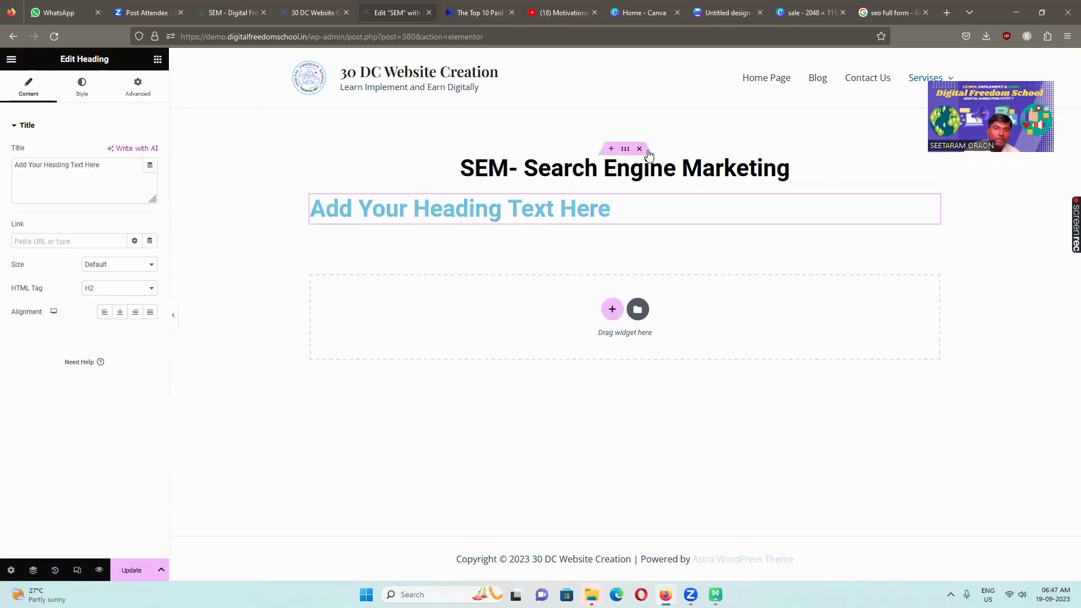
left_click(118, 288)
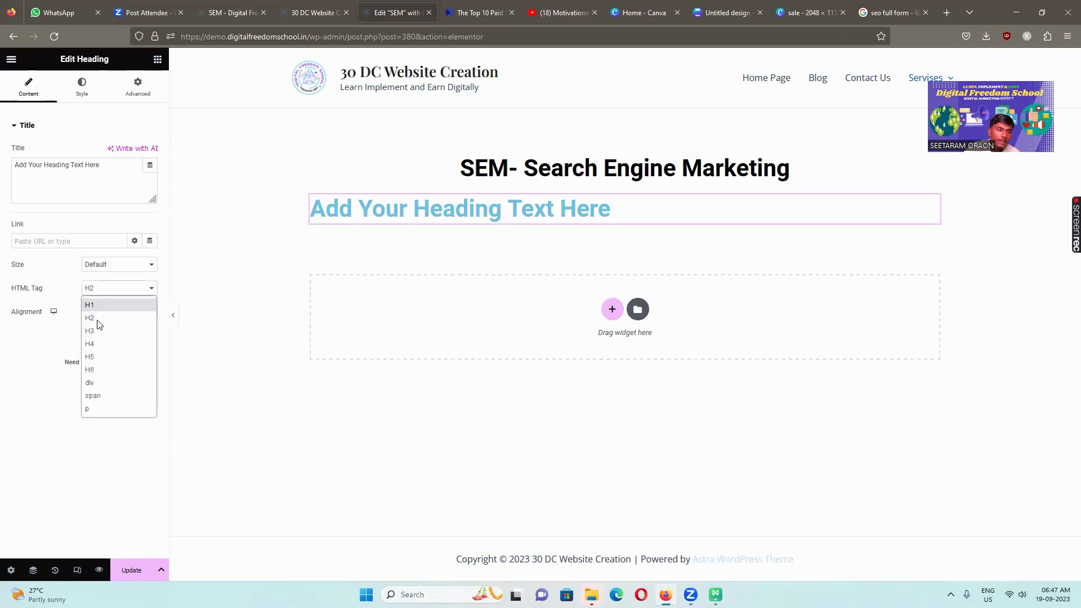
left_click(95, 342)
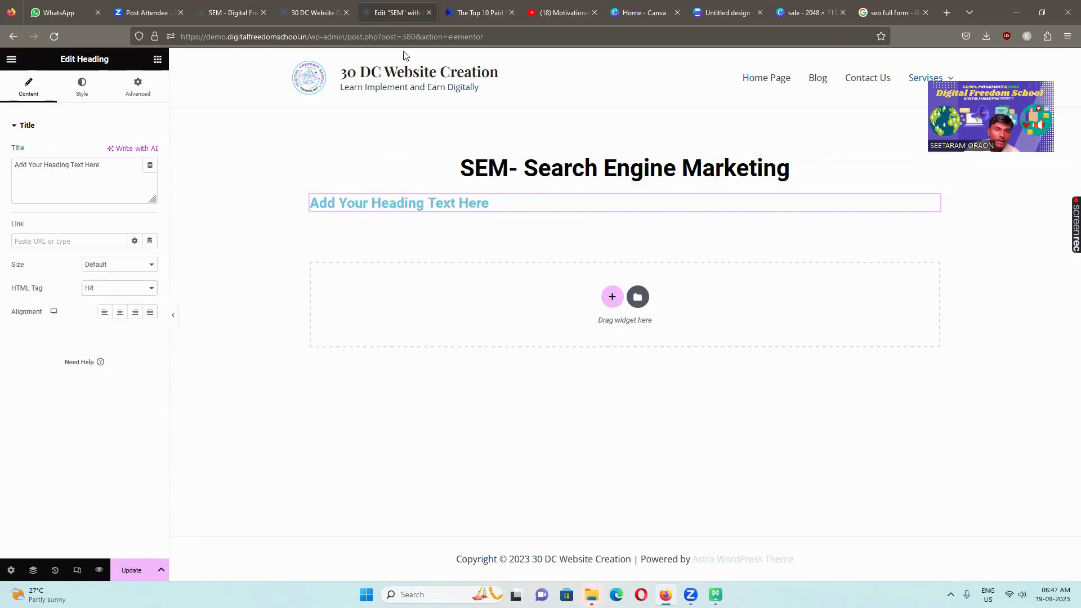
Step: Set the H4 heading's title to the copied text "Grow Your Business In a Competitive Marketplace With Search Engine Marketing"
left_click(236, 13)
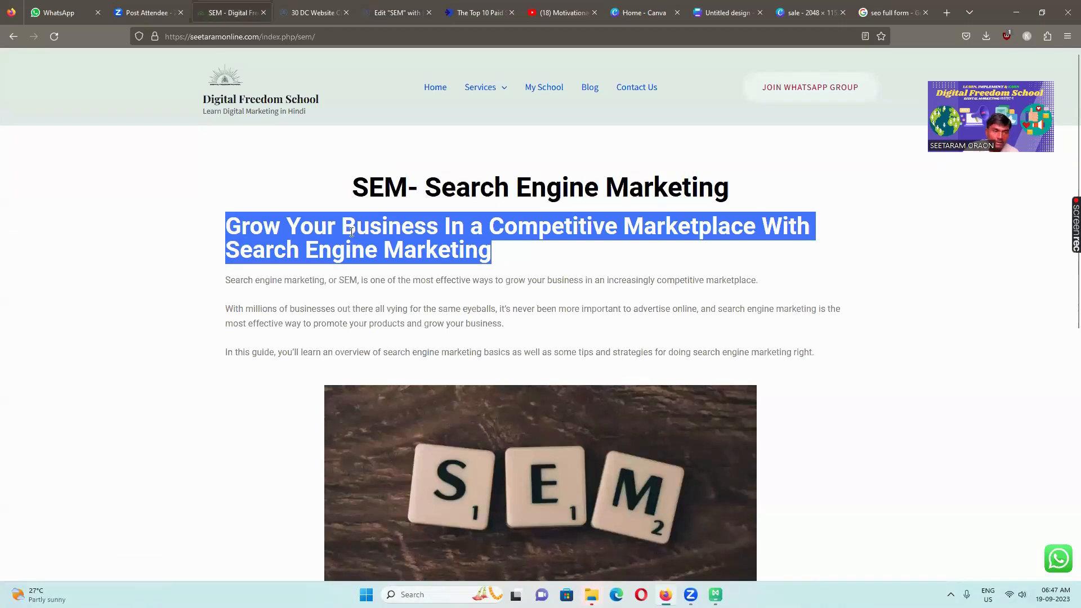
left_click(382, 17)
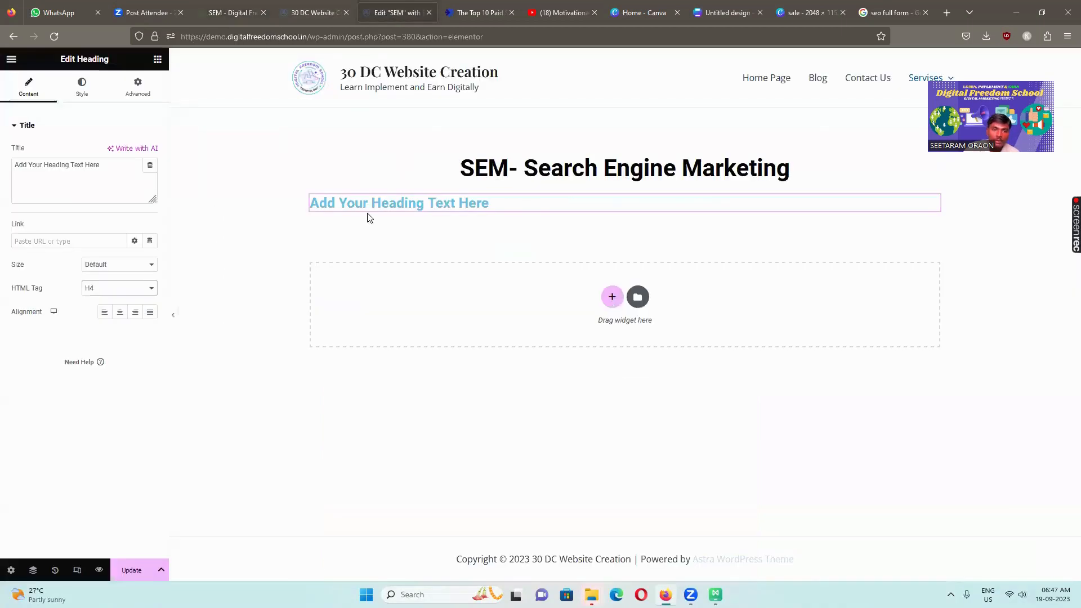
left_click_drag(104, 174, 3, 166)
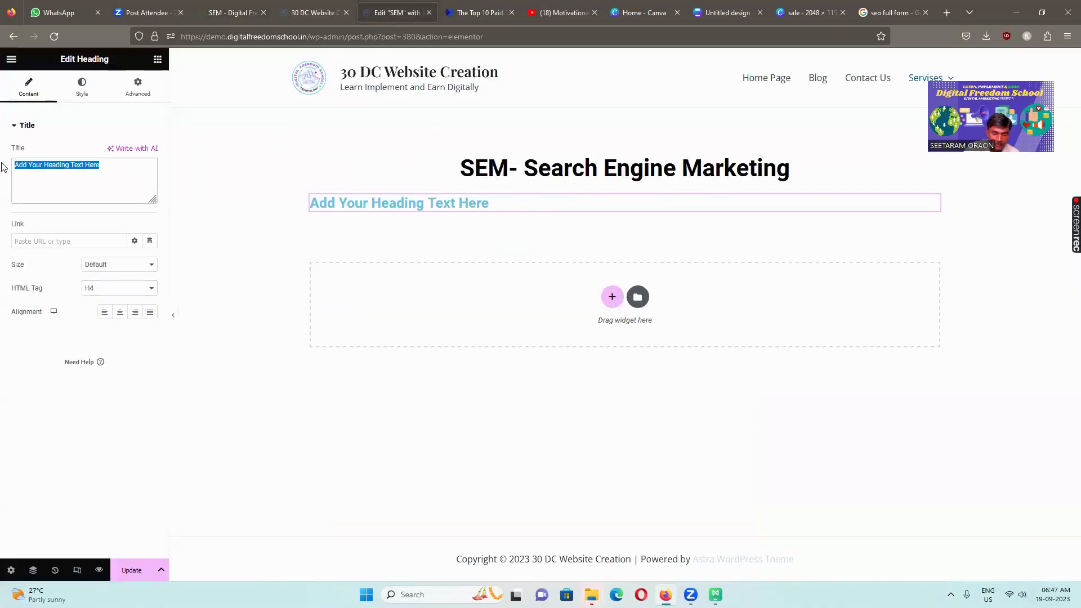
type("Grow Your Business In a Competitive Marketplace With Search Engine Marketing")
Step: Set the H4 subheading's text colour to #060707
left_click(82, 85)
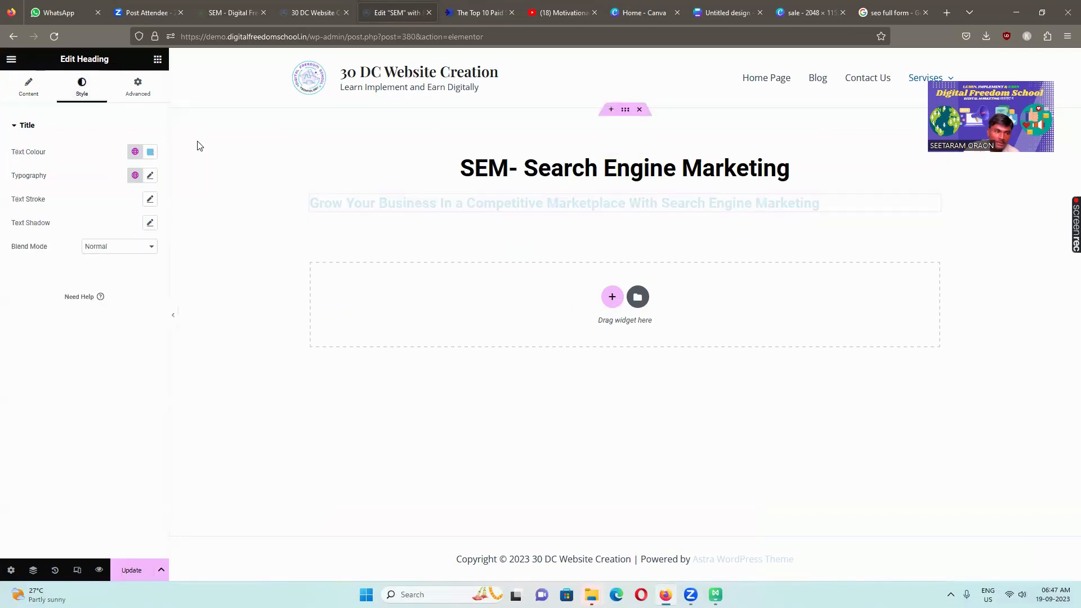
left_click(151, 151)
left_click(119, 314)
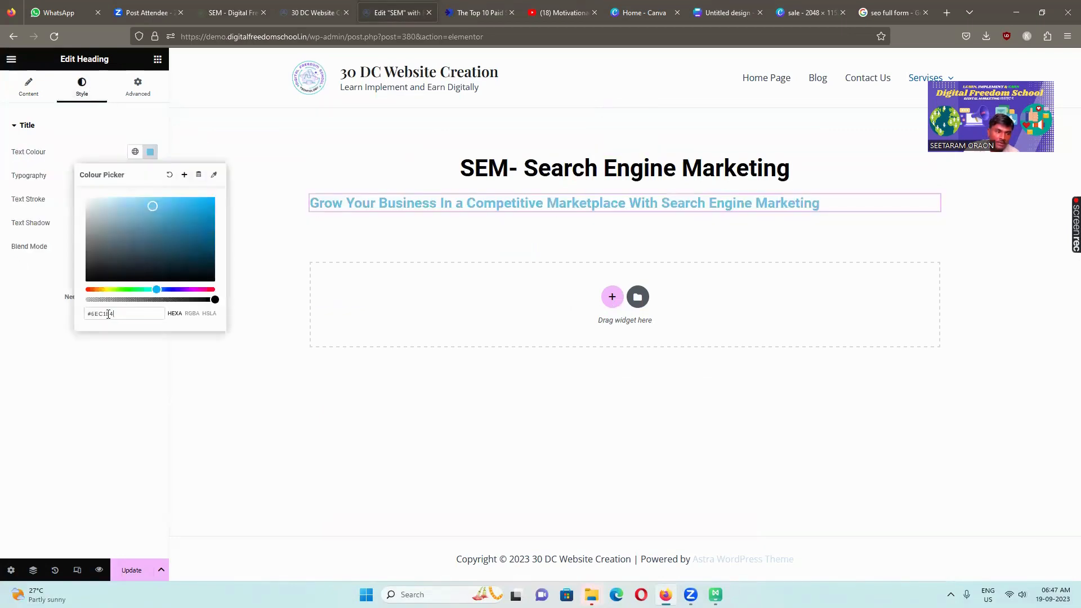
type("16070")
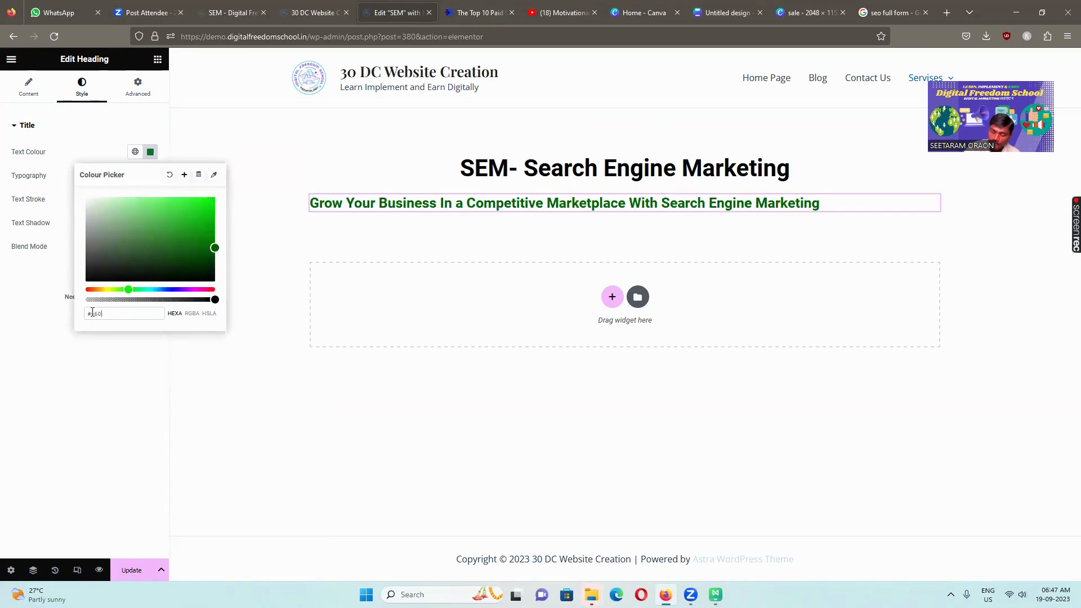
type("707")
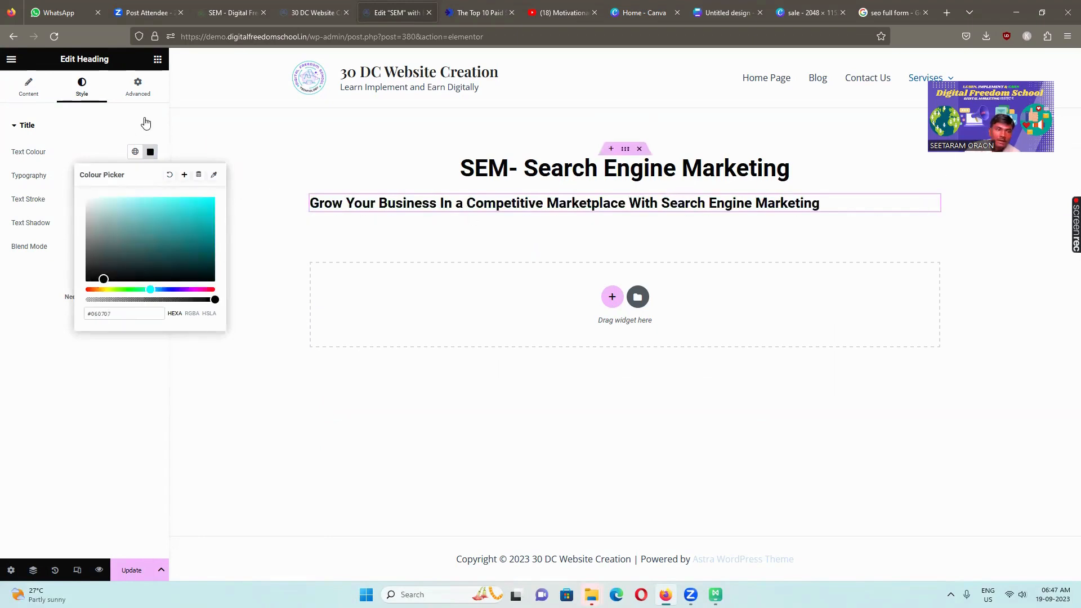
Step: Add a Text Editor widget below the H4 subheading and replace its placeholder with the three introductory paragraphs copied from the existing SEM page
left_click(158, 60)
left_click_drag(120, 299, 601, 212)
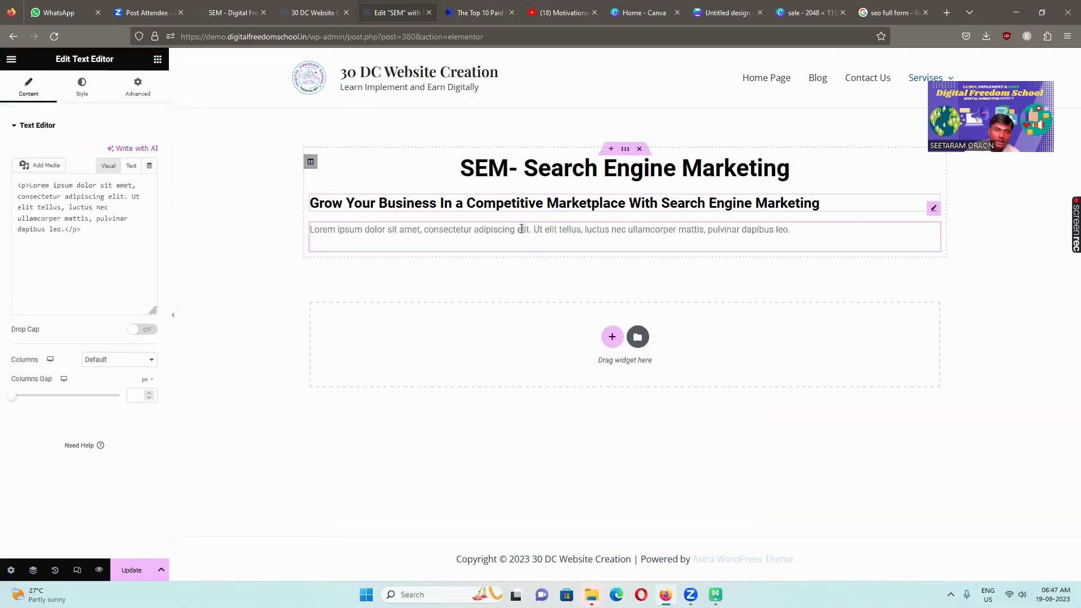
left_click(235, 14)
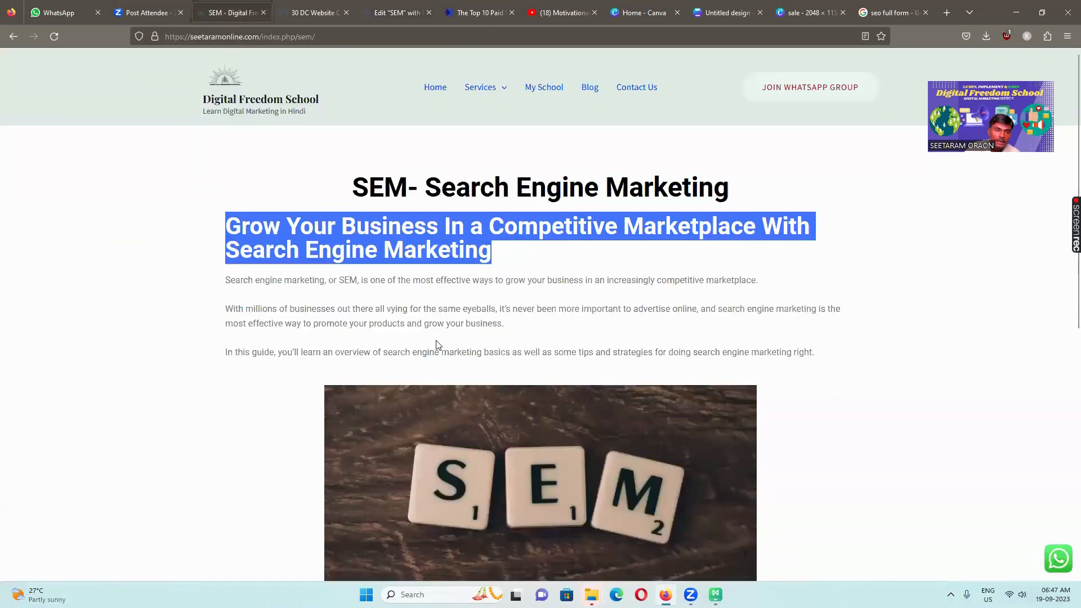
left_click_drag(225, 279, 830, 363)
key("ctrl+c")
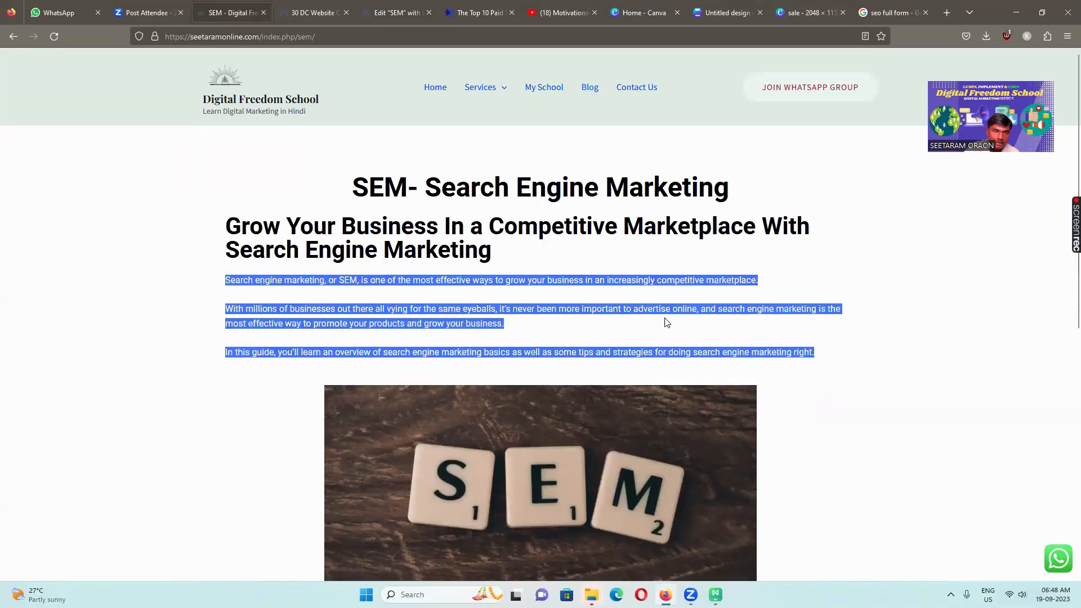
left_click(397, 12)
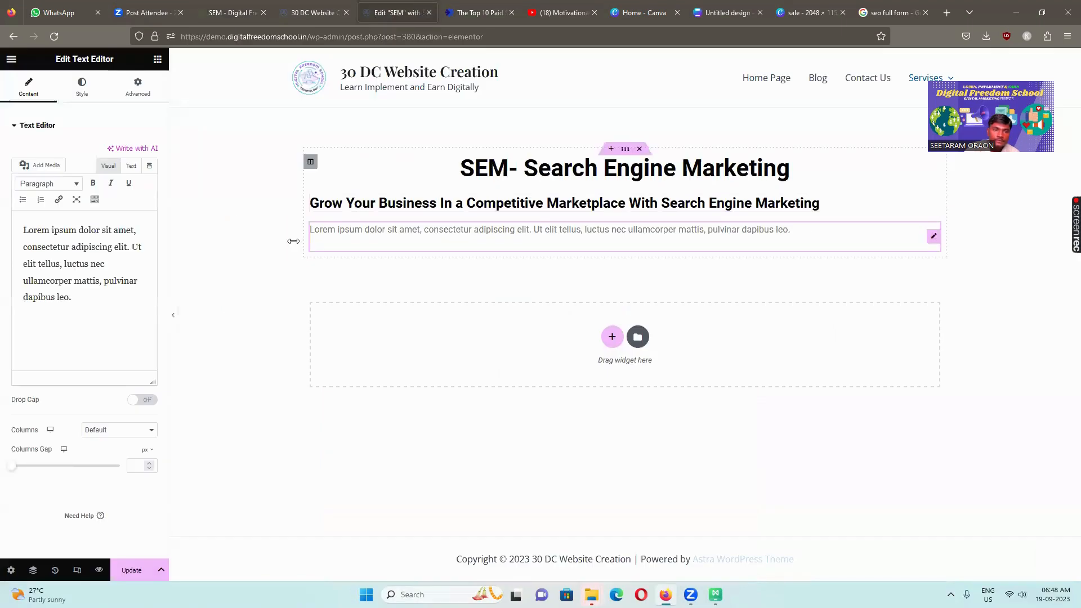
left_click_drag(24, 232, 99, 323)
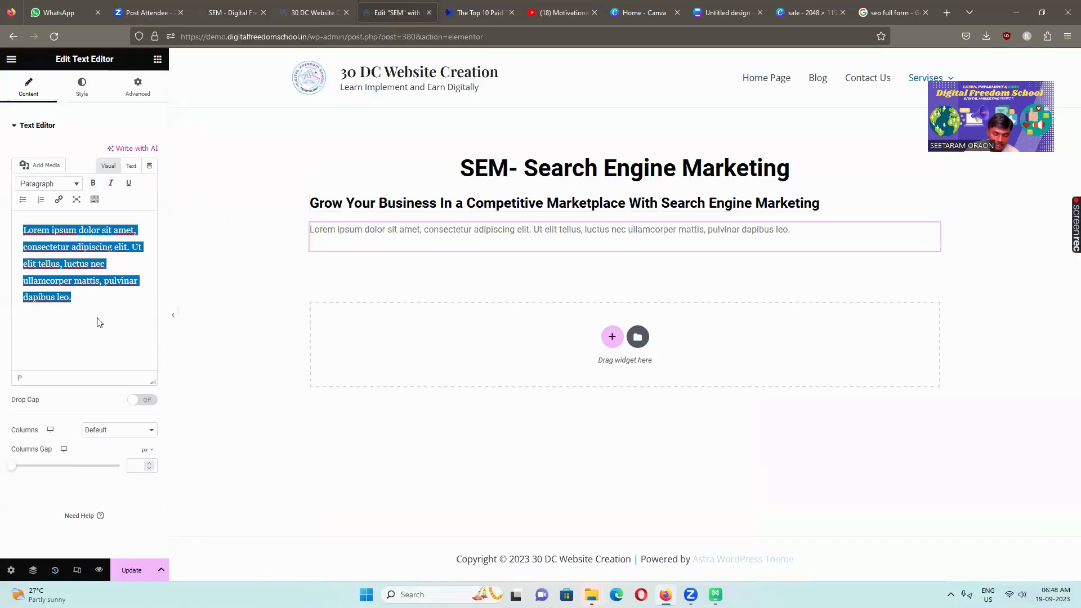
key("ctrl+v")
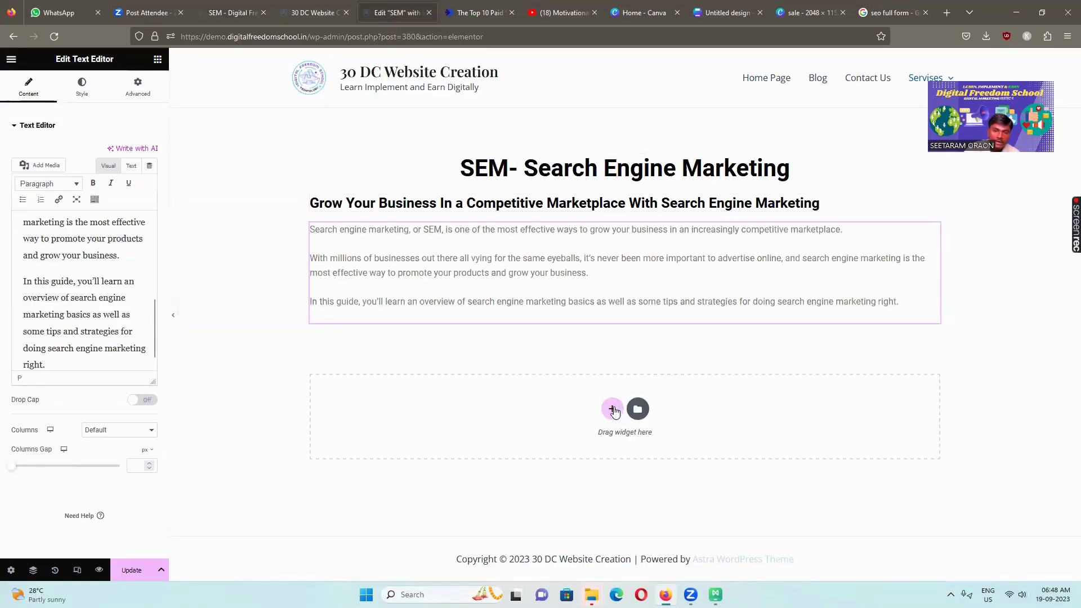
Step: Add an Image widget below the SEM introduction text and open the media library to choose its image
left_click(157, 59)
left_click_drag(56, 292, 599, 318)
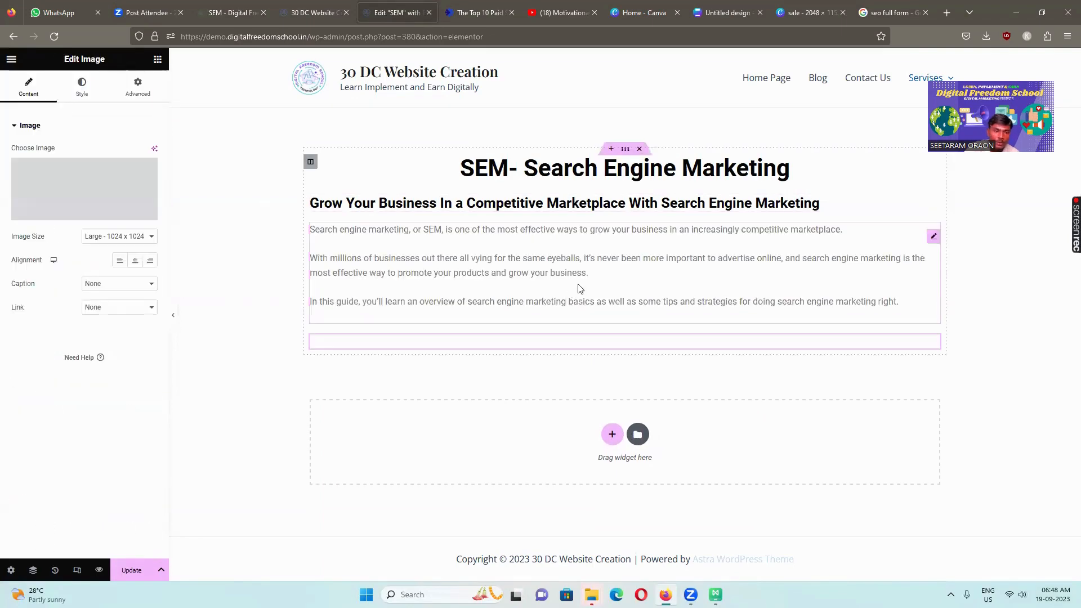
left_click(109, 208)
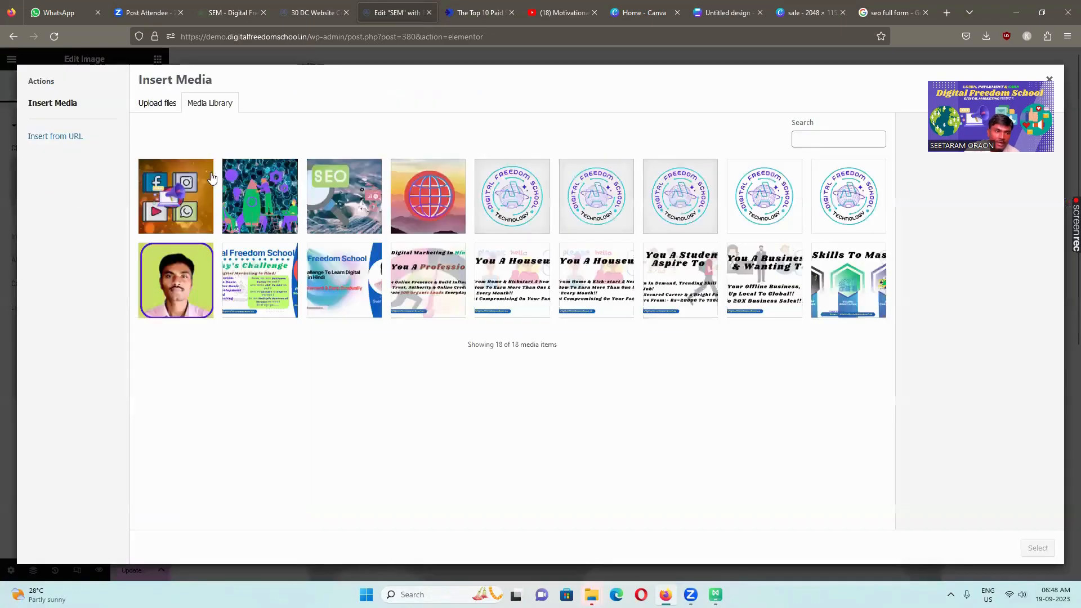
Step: Switch to the Canva banner design, add a fourth page and give it the dark blue jellyfish background, consulting the existing SEM page for reference
left_click(725, 12)
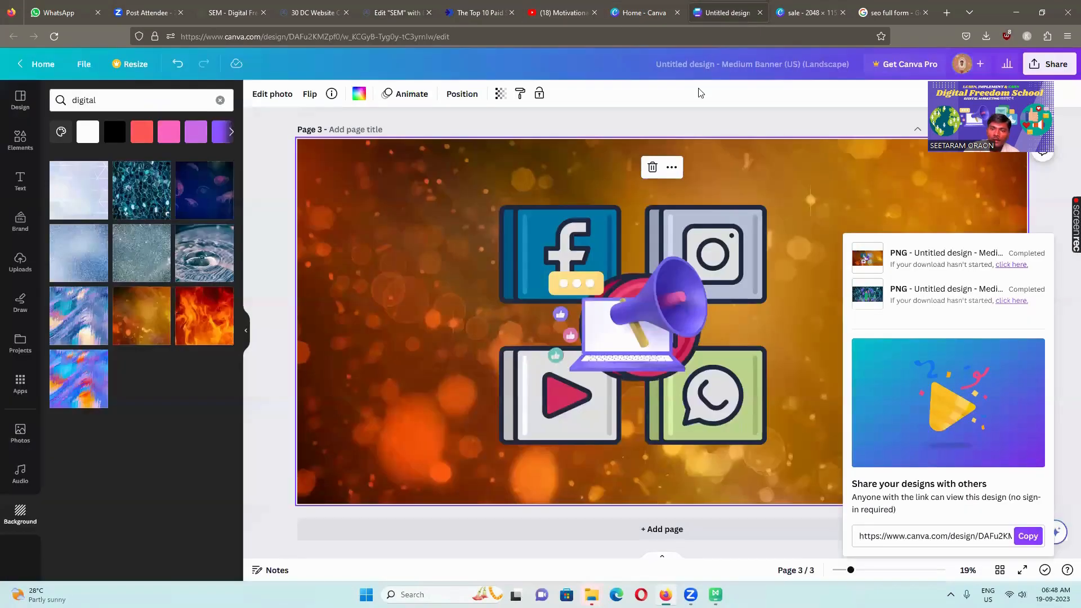
left_click(654, 527)
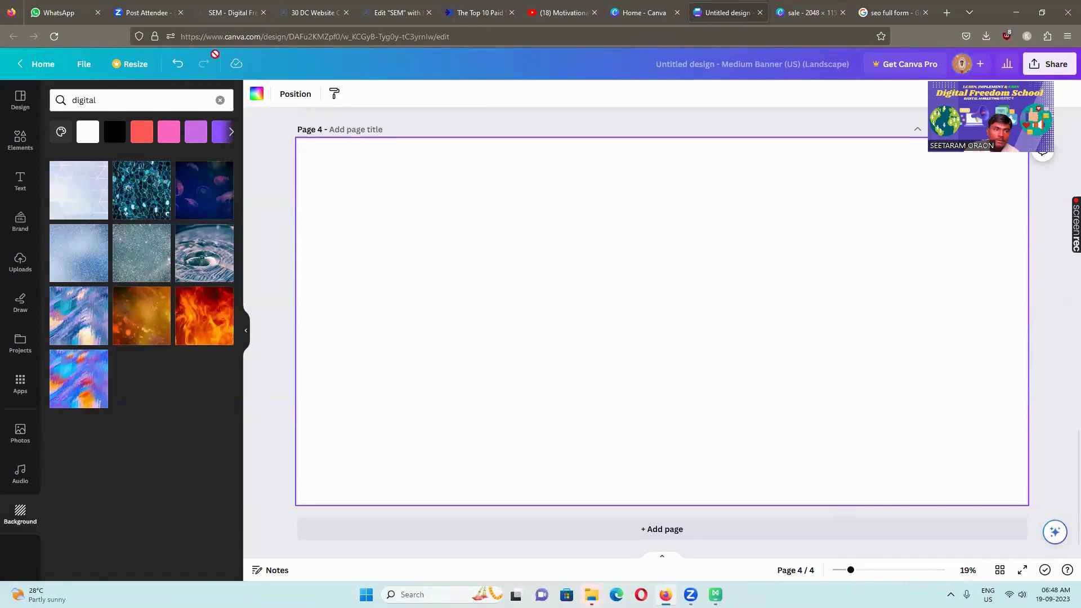
left_click(225, 12)
scroll(452, 386, "down", 4)
scroll(436, 339, "up", 4)
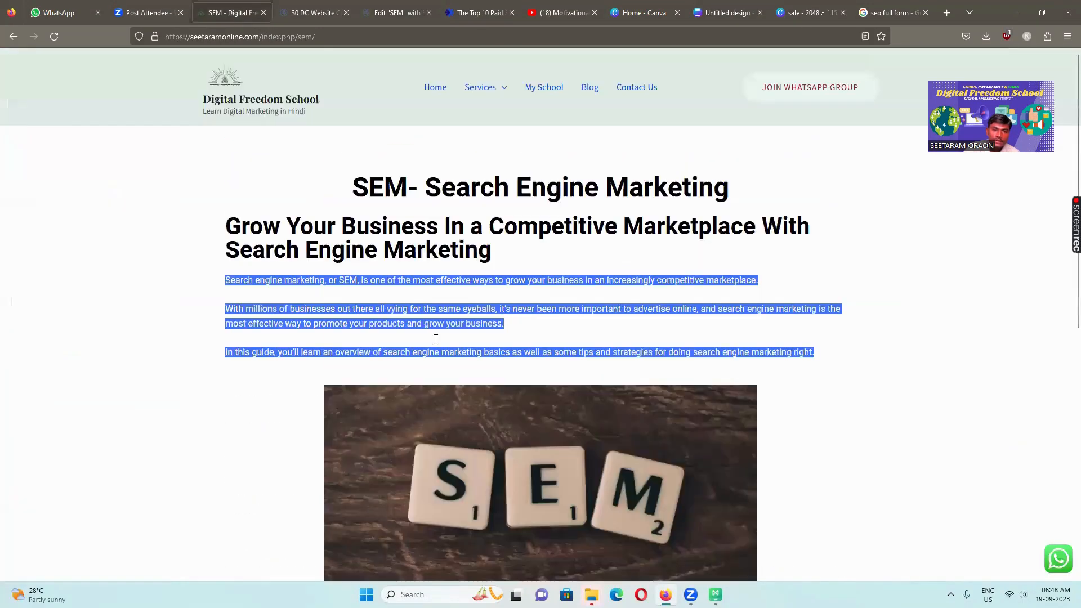
left_click(719, 12)
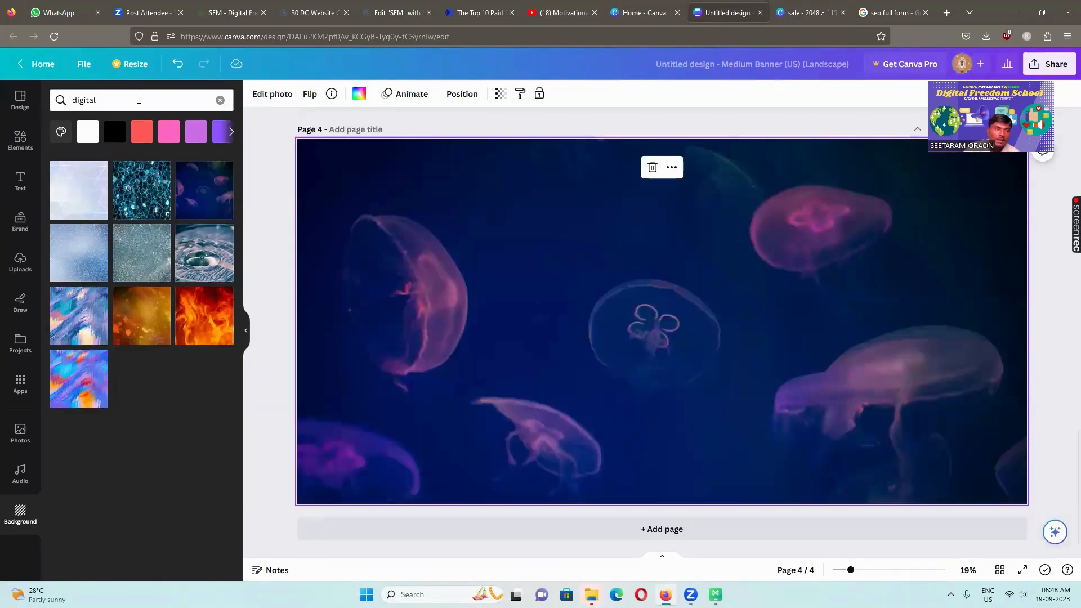
Step: Search the Canva graphics elements for "social engine marketing"
left_click(21, 140)
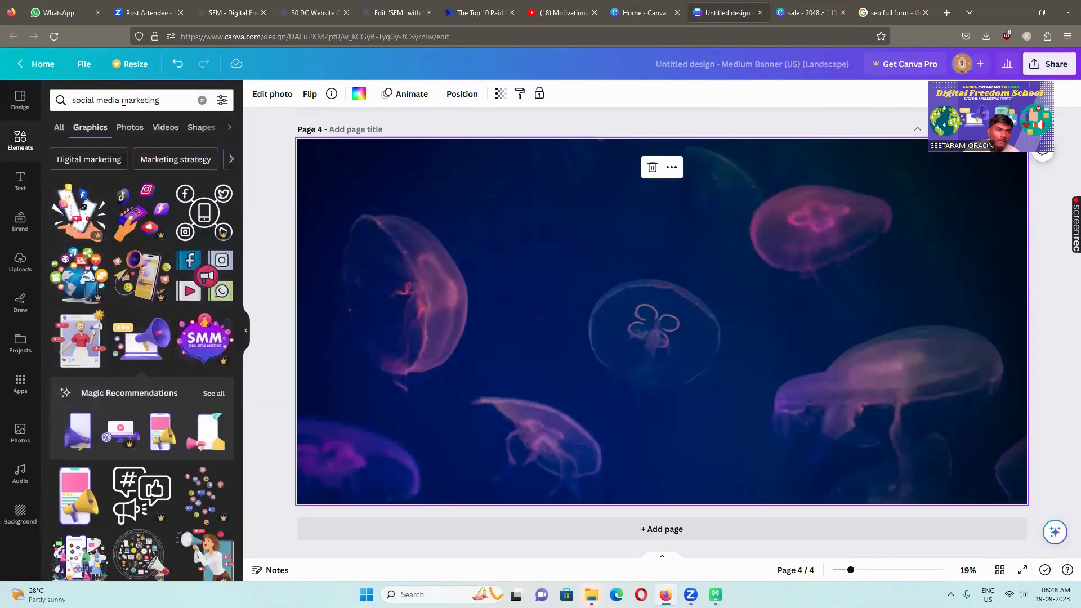
left_click_drag(121, 100, 102, 100)
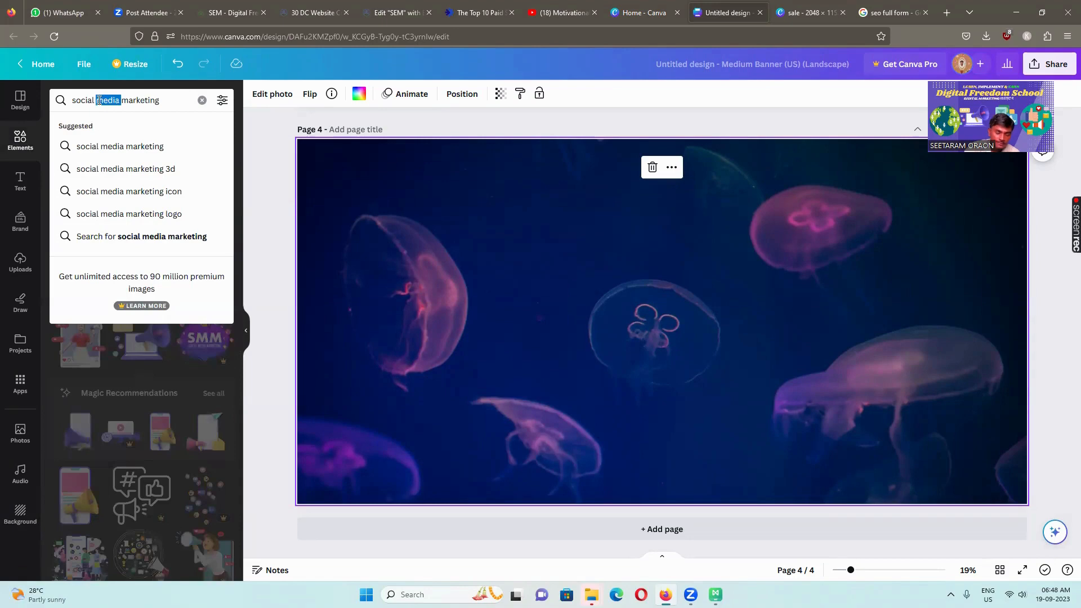
type("enge")
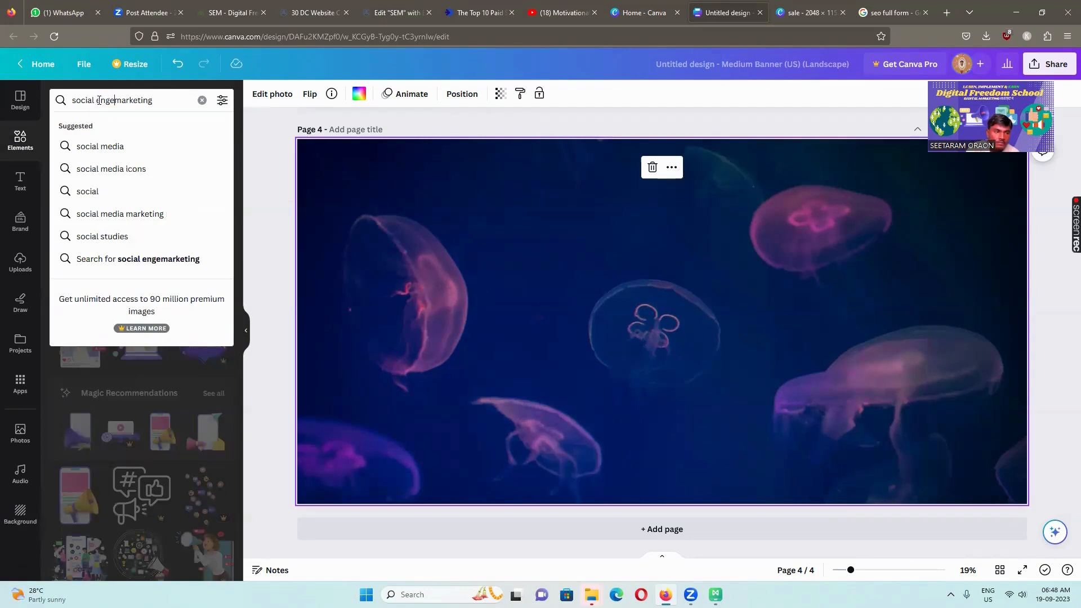
key("BackSpace")
type("ine")
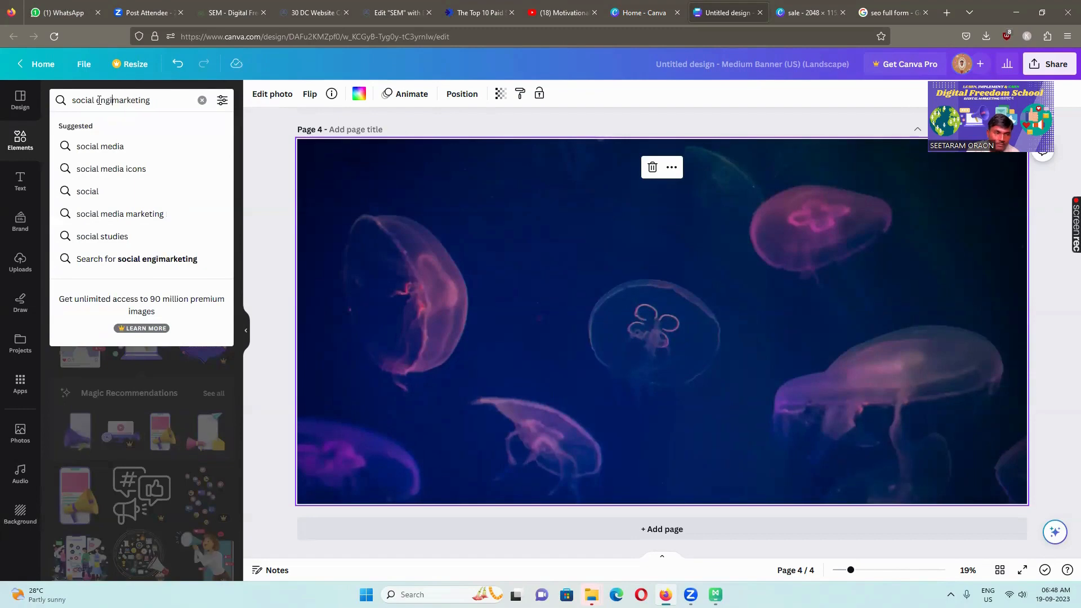
key("Return")
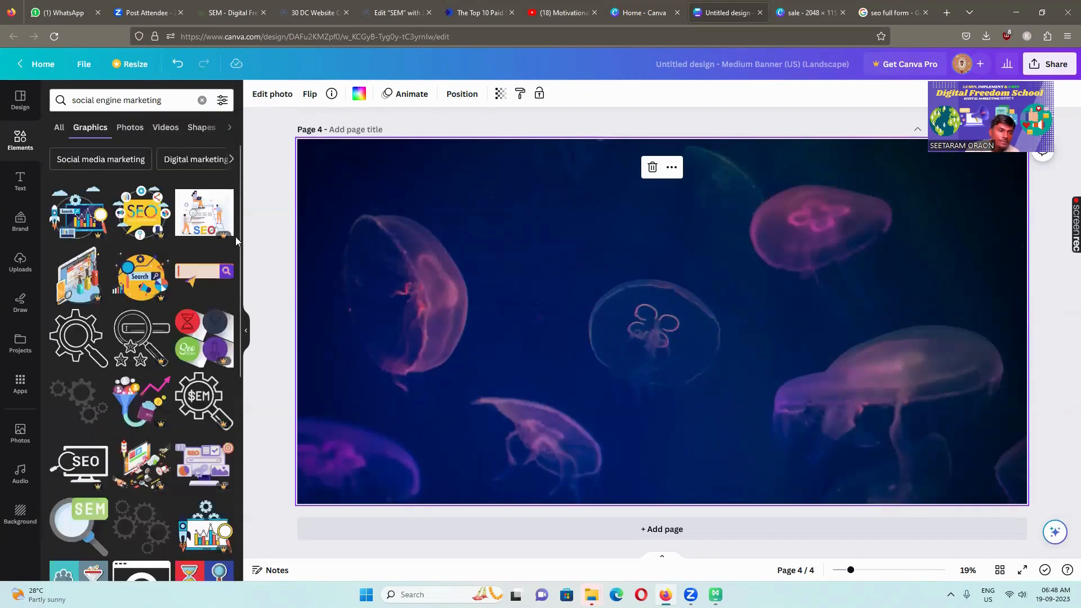
Step: Add the grey magnifying glass graphic with the red megaphone to page 4 and place it near the page's centre
scroll(199, 315, "down", 2)
scroll(173, 358, "down", 3)
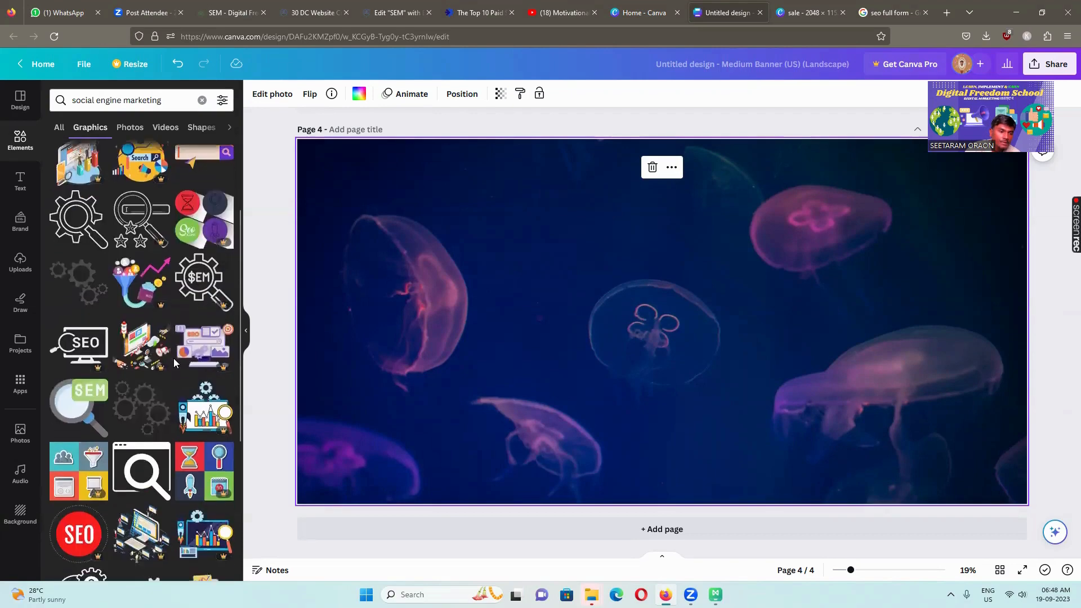
left_click(246, 333)
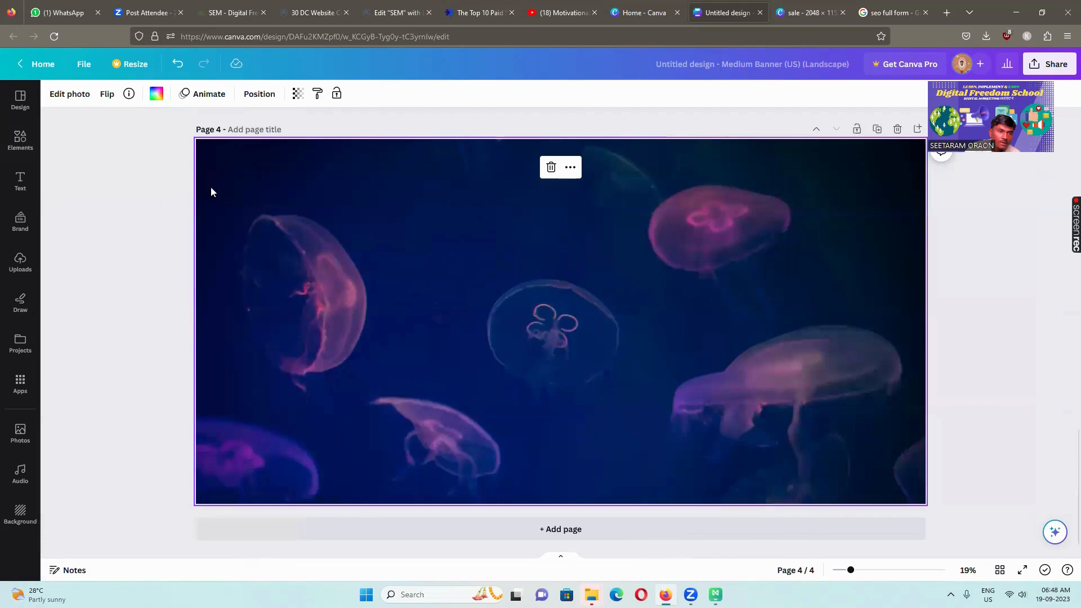
left_click(20, 140)
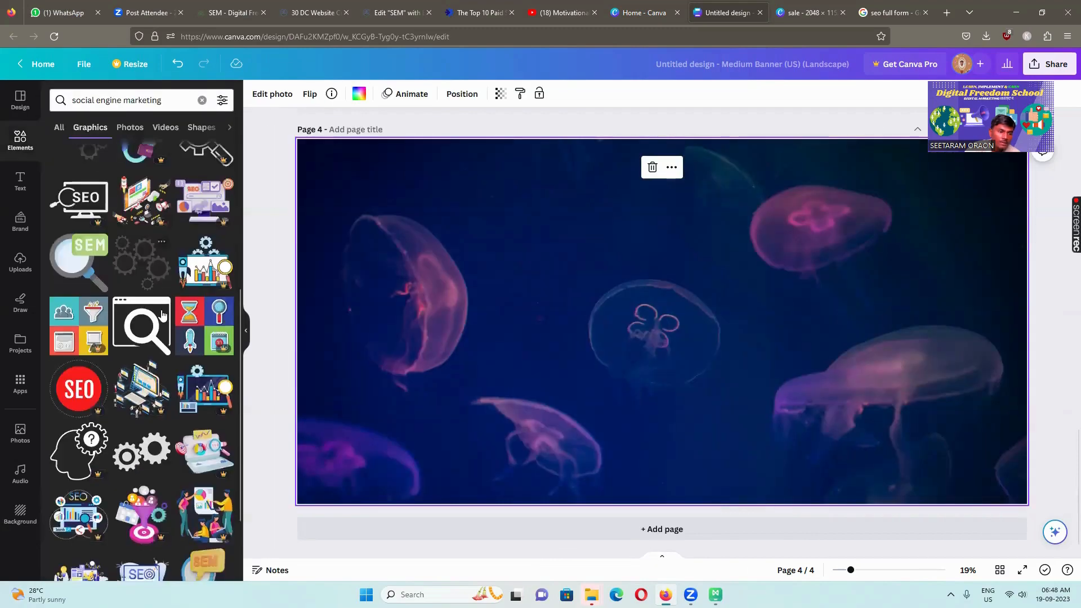
scroll(161, 315, "down", 3)
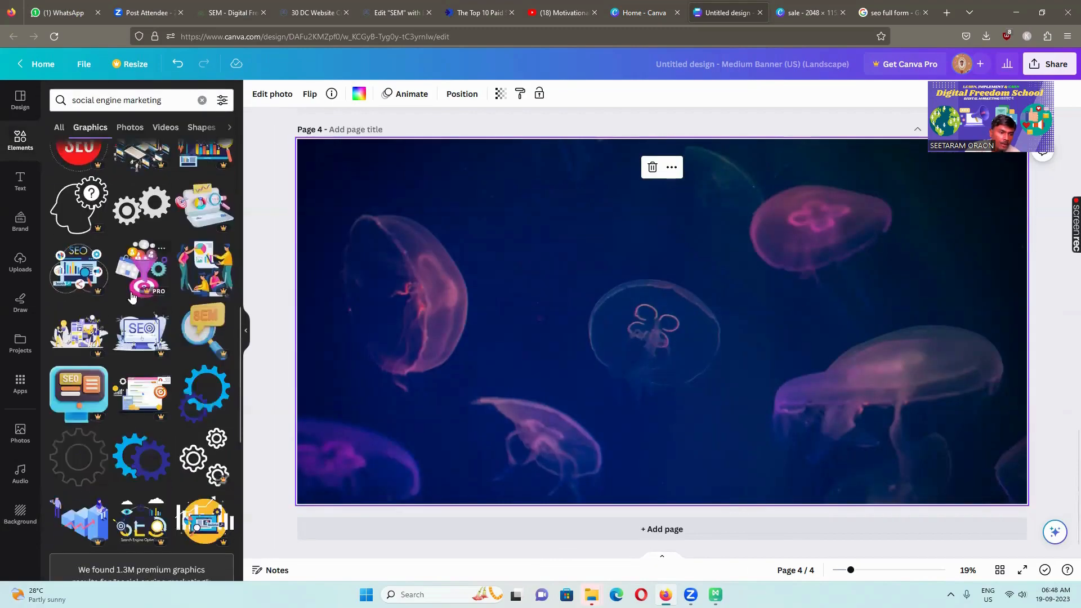
scroll(120, 333, "down", 2)
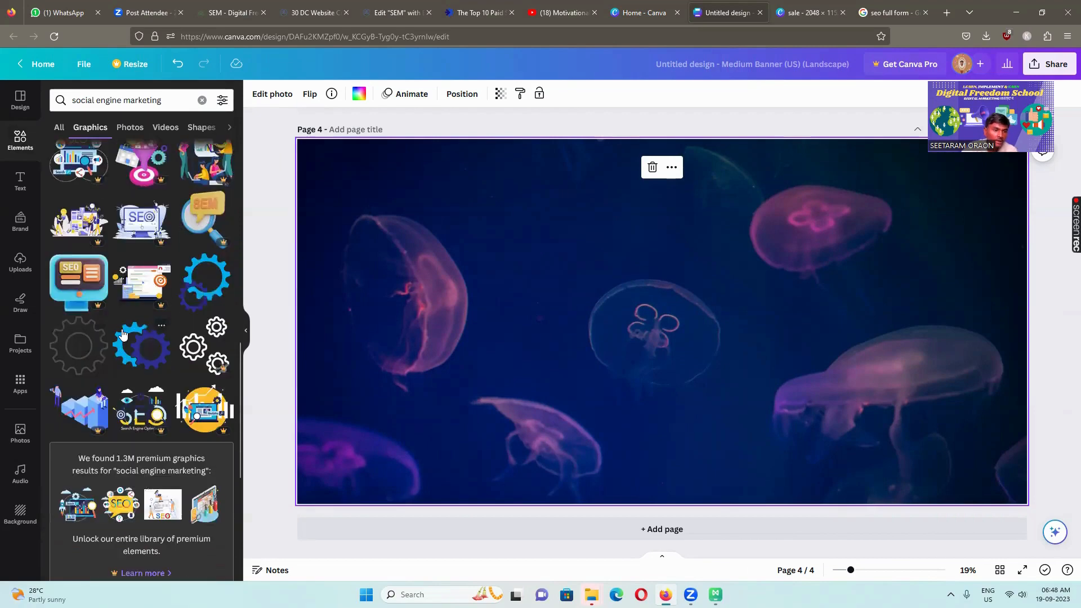
scroll(205, 378, "down", 4)
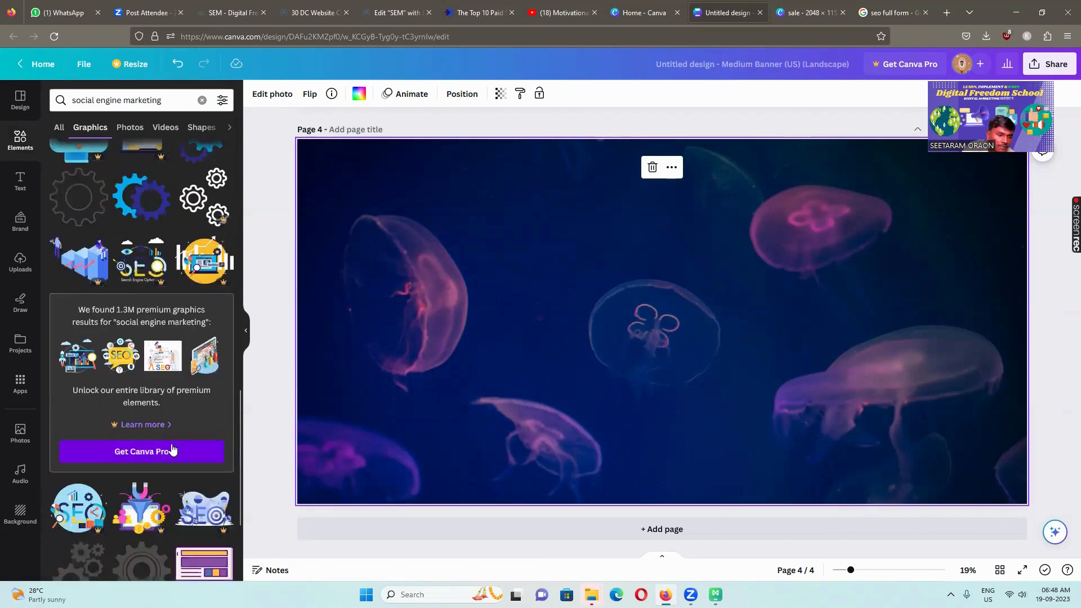
scroll(183, 429, "down", 2)
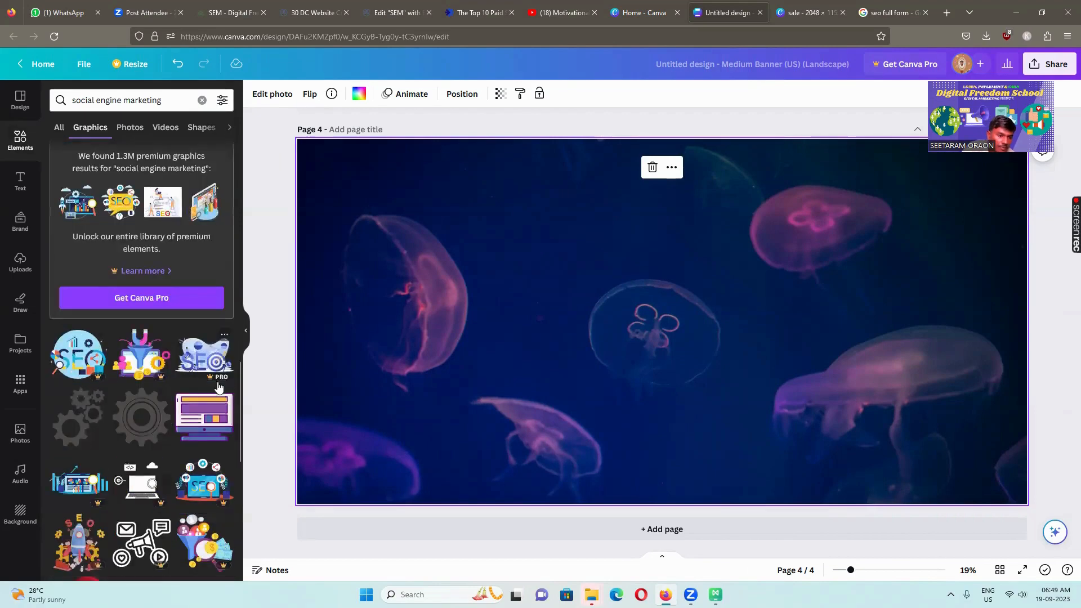
scroll(140, 431, "down", 3)
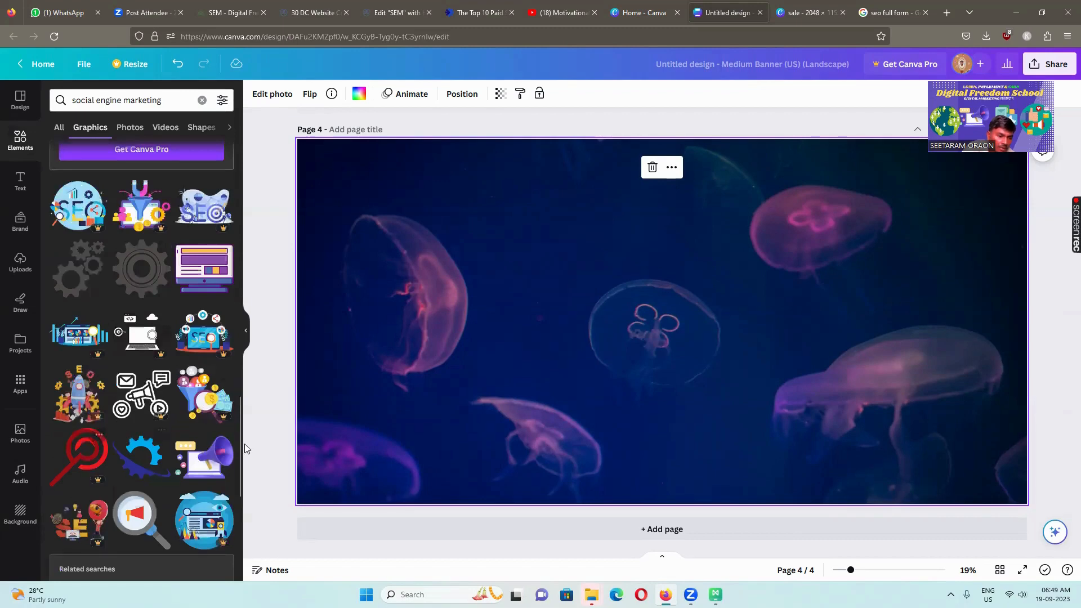
scroll(206, 453, "down", 3)
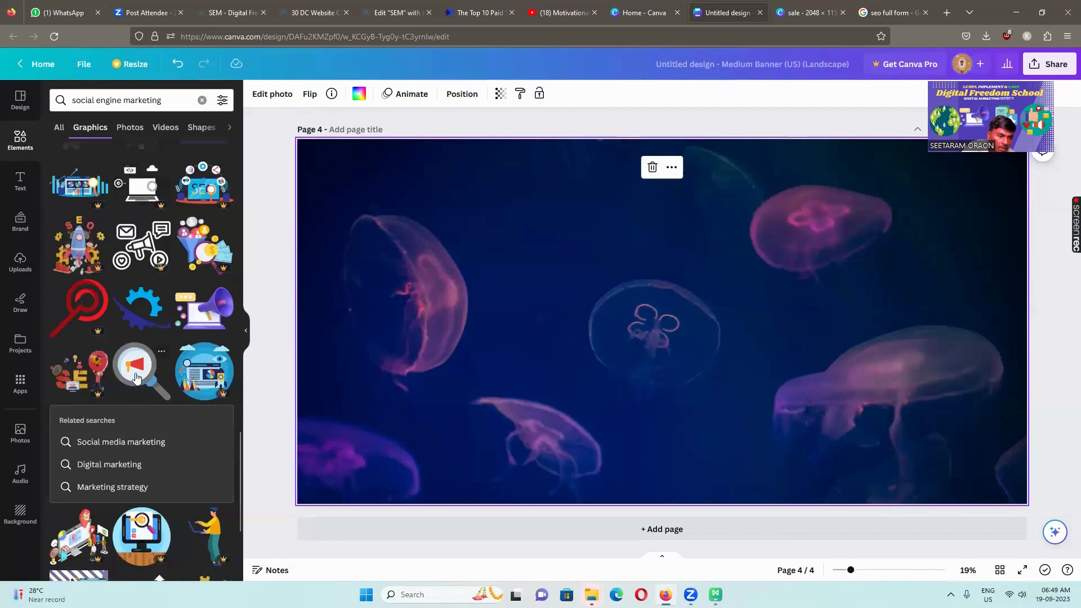
left_click(142, 375)
left_click_drag(628, 332, 610, 354)
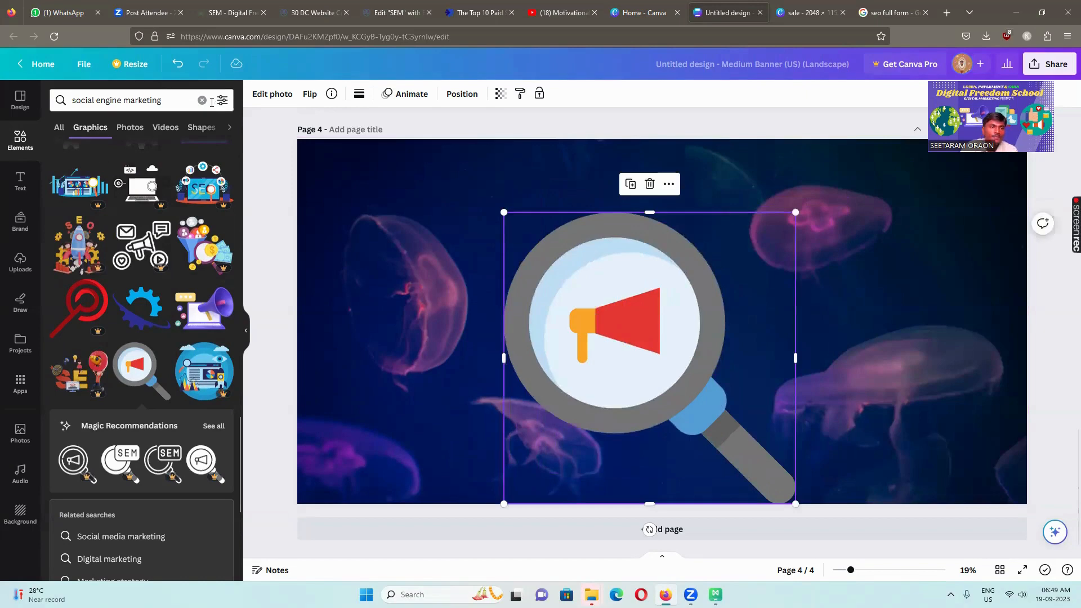
Step: Search the elements for "Google" and add the red G+ graphic to page 4
left_click(202, 100)
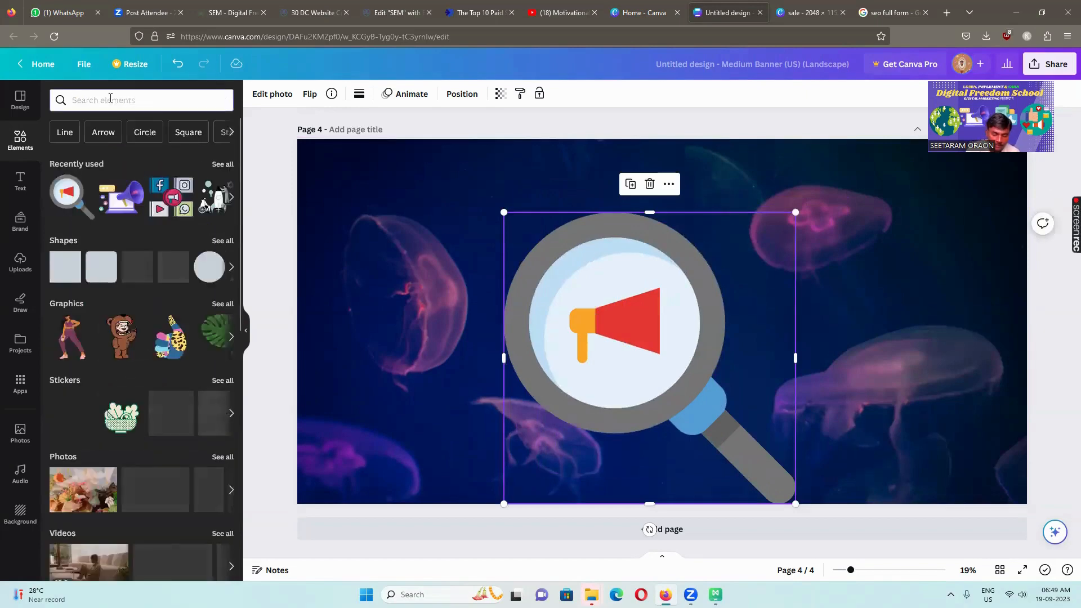
left_click(111, 99)
type("Google")
key("Return")
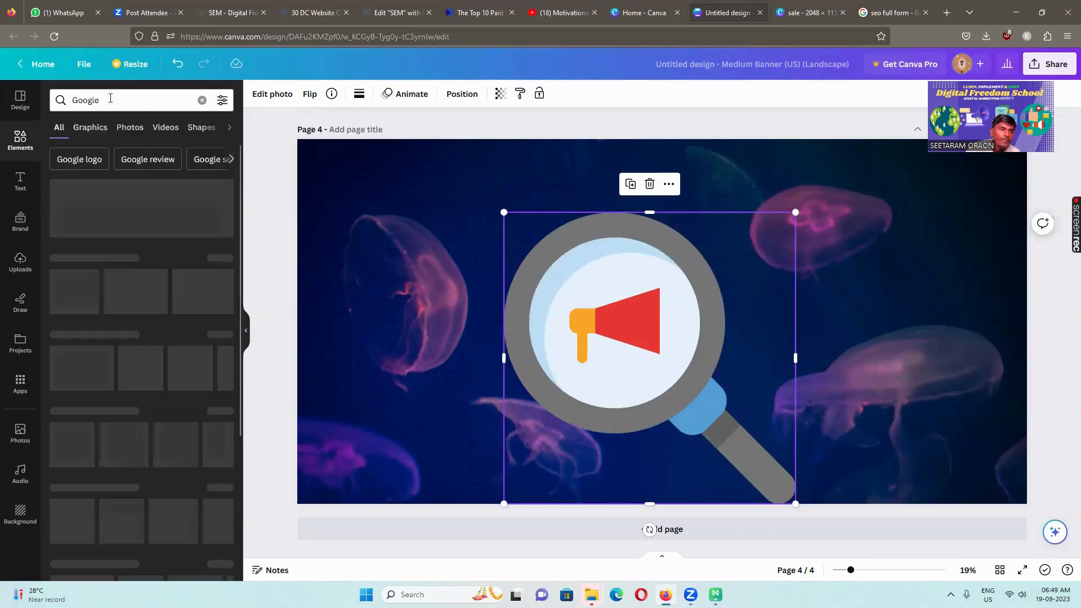
left_click(232, 292)
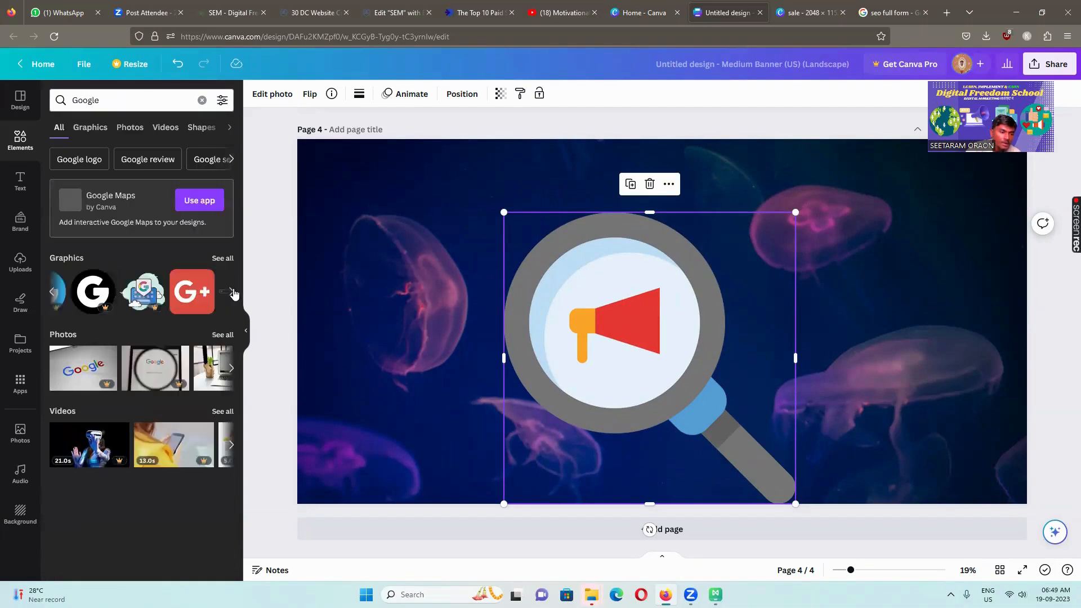
left_click(171, 291)
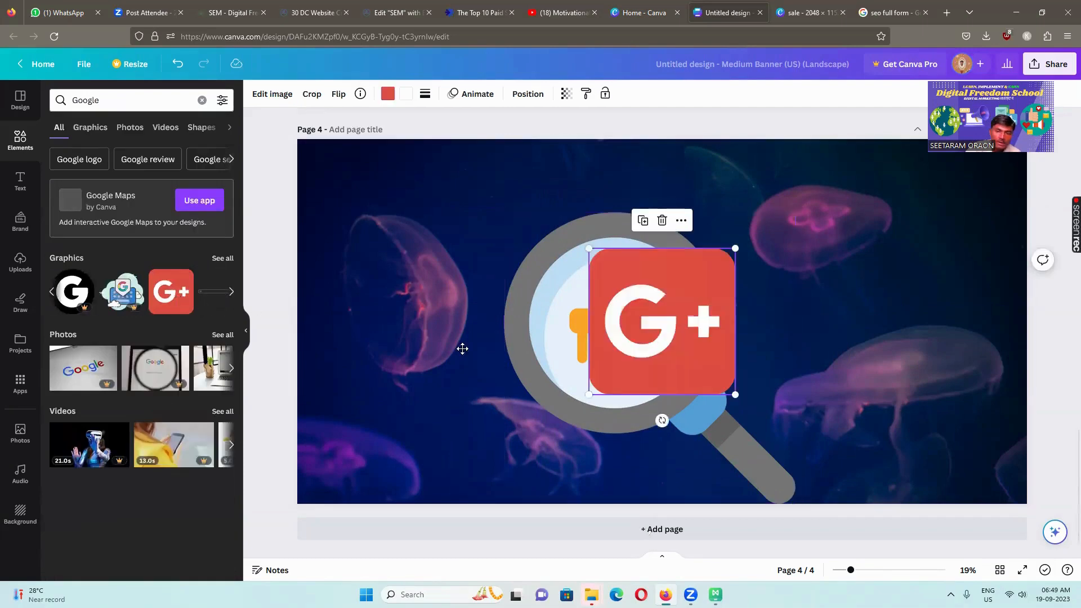
Step: Place the G+ graphic left of the magnifying glass, enlarge it slightly and centre it vertically, and shift the magnifying glass slightly upward
left_click_drag(695, 346, 434, 340)
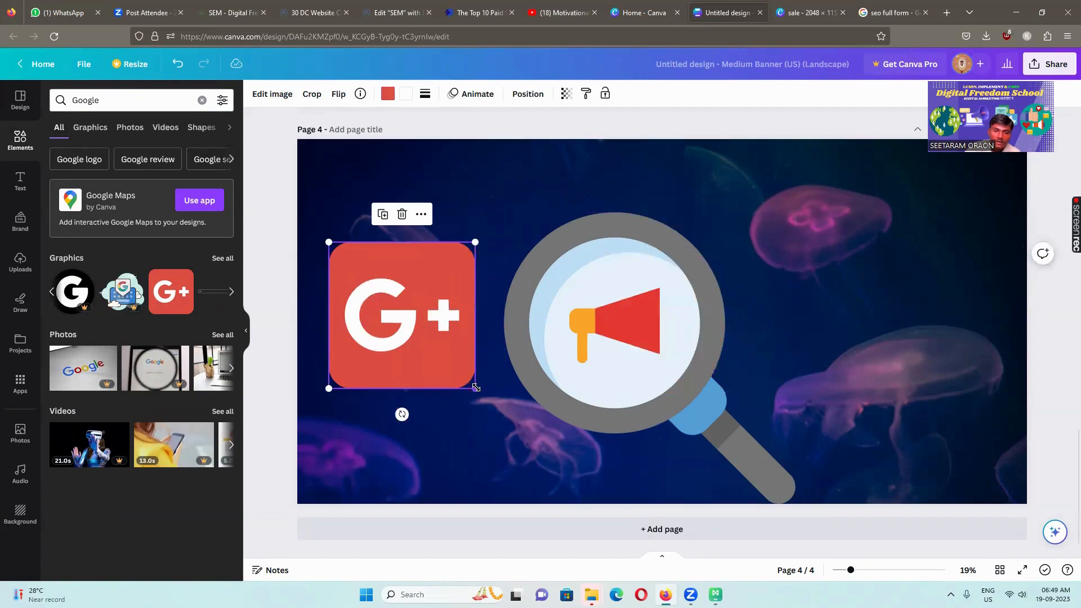
left_click_drag(485, 394, 499, 407)
left_click_drag(612, 350, 615, 319)
left_click_drag(430, 336, 435, 335)
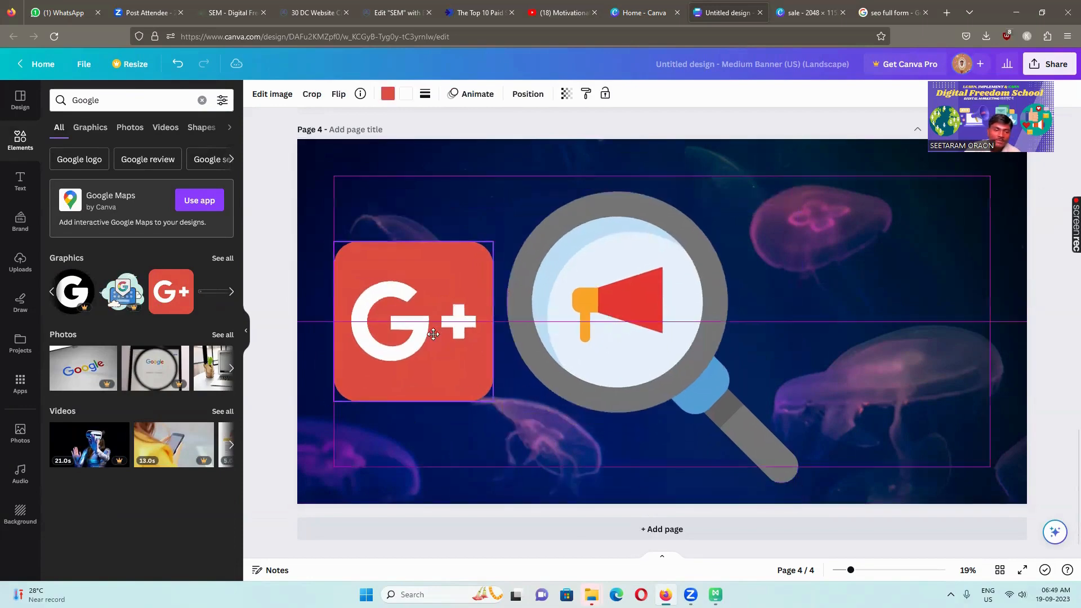
Step: Search the elements for "youtube" and add the solid red rounded play-button graphic to page 4
left_click(61, 100)
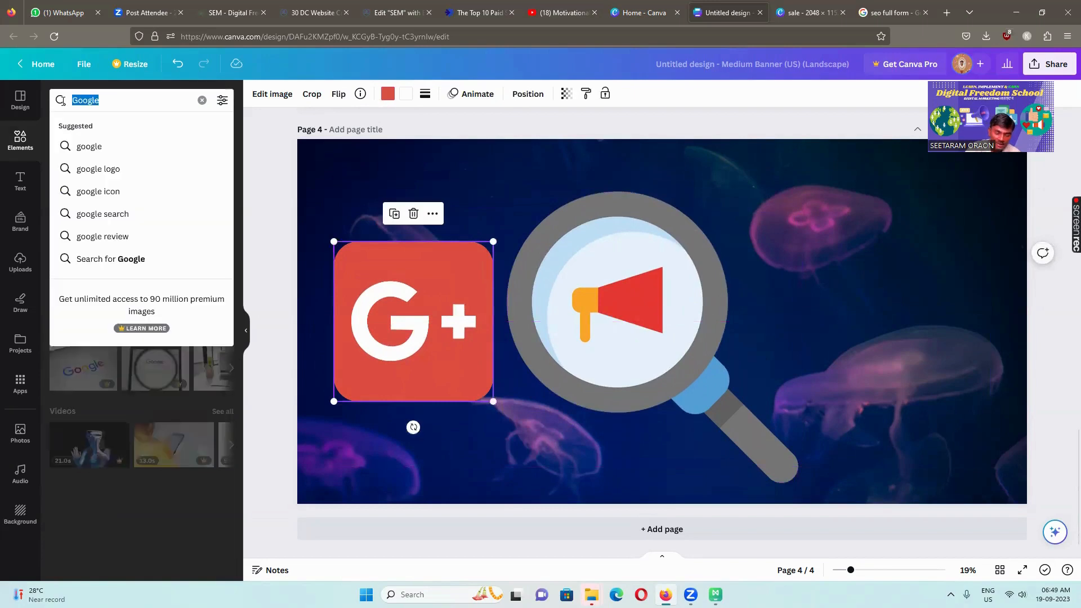
type("Youtu")
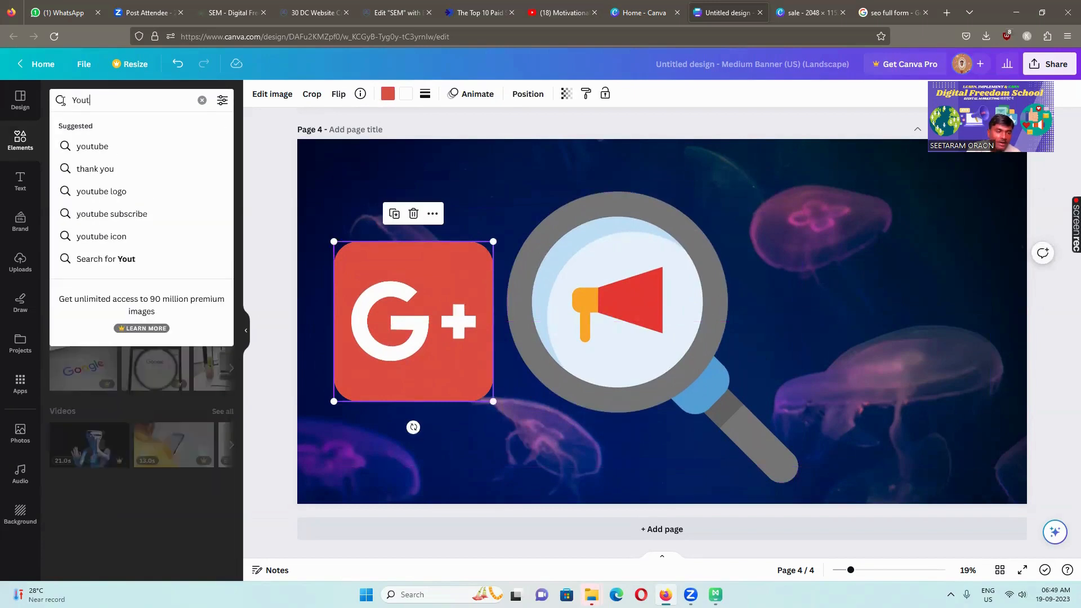
left_click(79, 148)
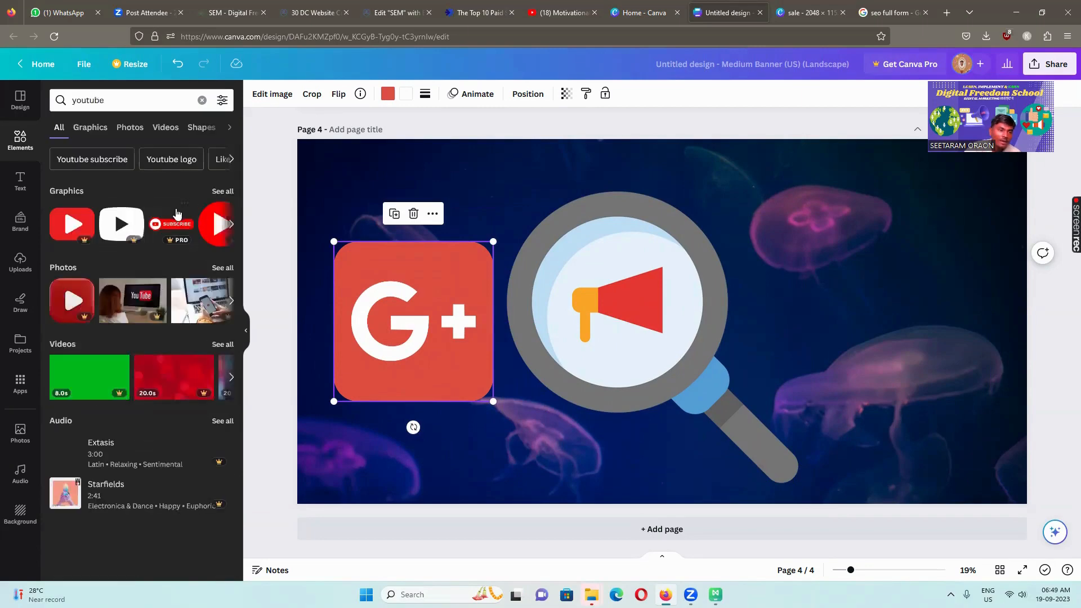
left_click(231, 224)
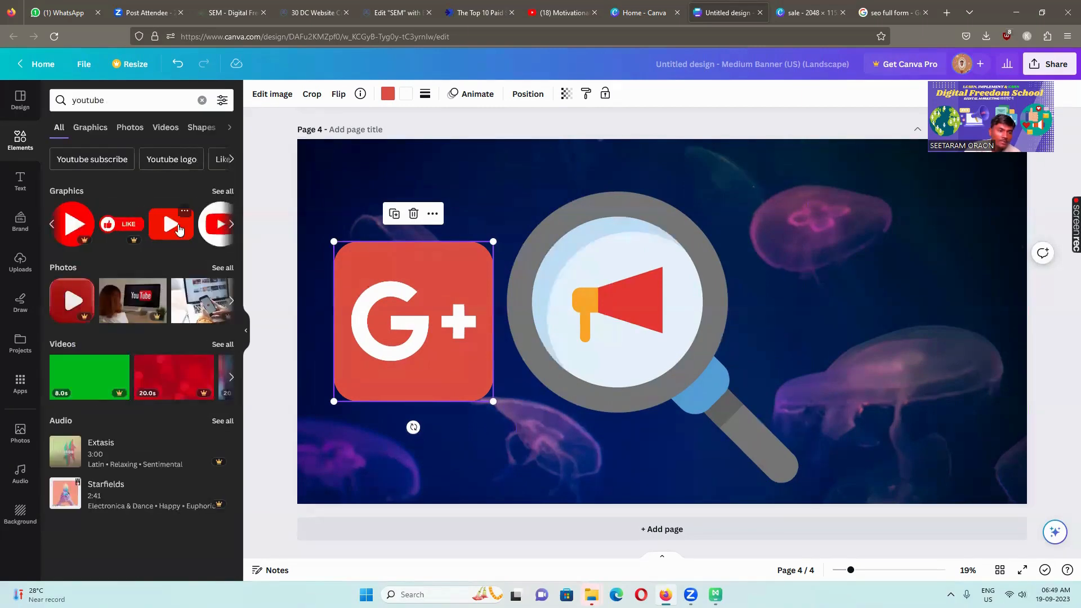
left_click(170, 224)
Step: Place the YouTube graphic right of the magnifying glass, shrink it slightly and align its top edge with the G+ graphic
left_click_drag(765, 309, 952, 294)
left_click_drag(955, 379, 926, 362)
left_click_drag(877, 321, 882, 328)
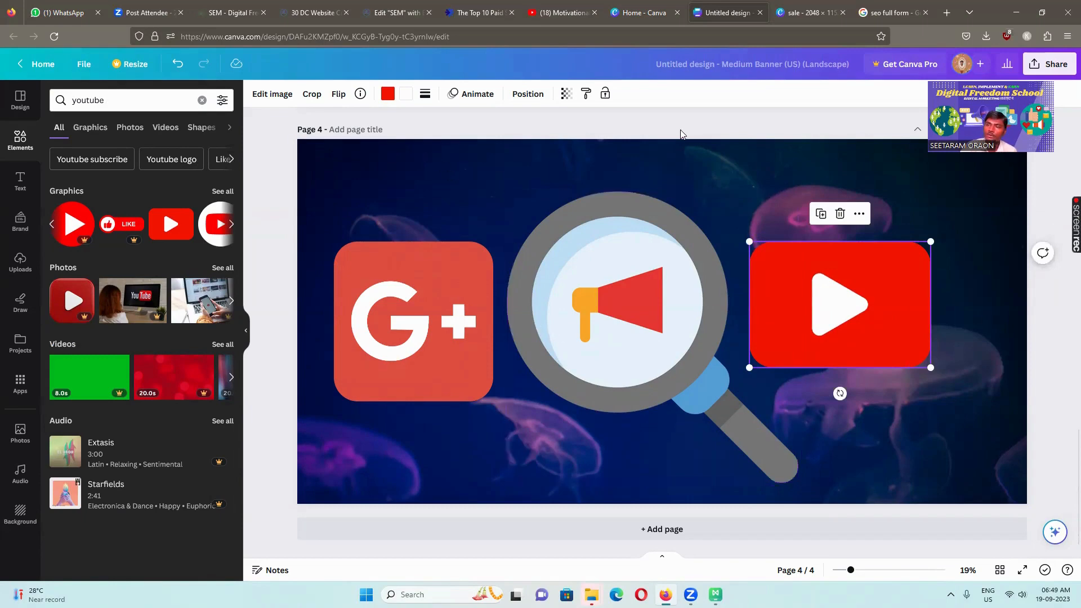
Step: Download only page 4 of the banner design as a PNG
left_click(1048, 65)
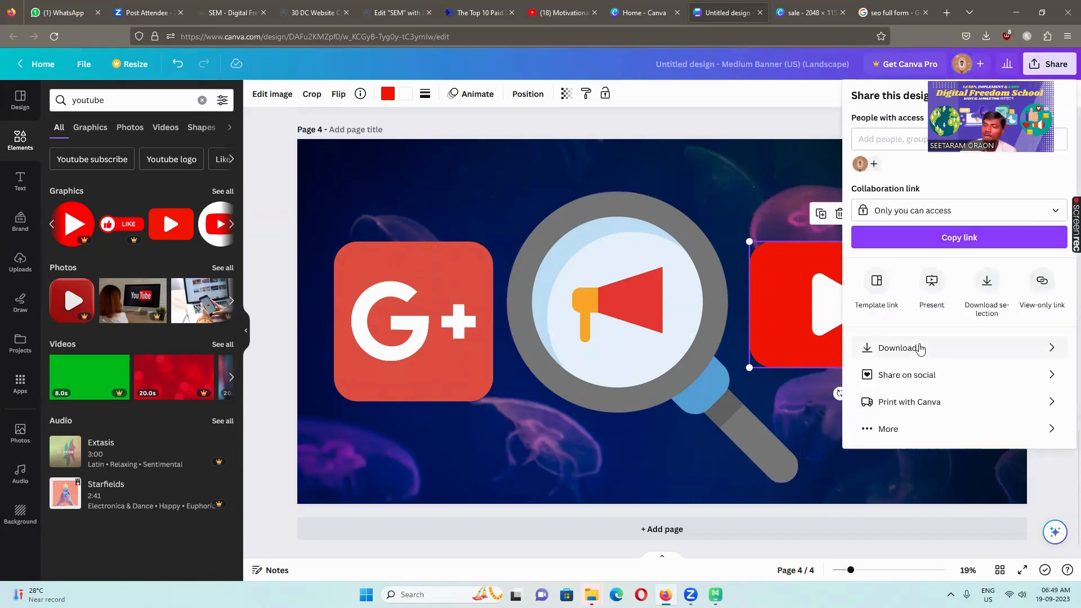
left_click(916, 347)
left_click(1050, 280)
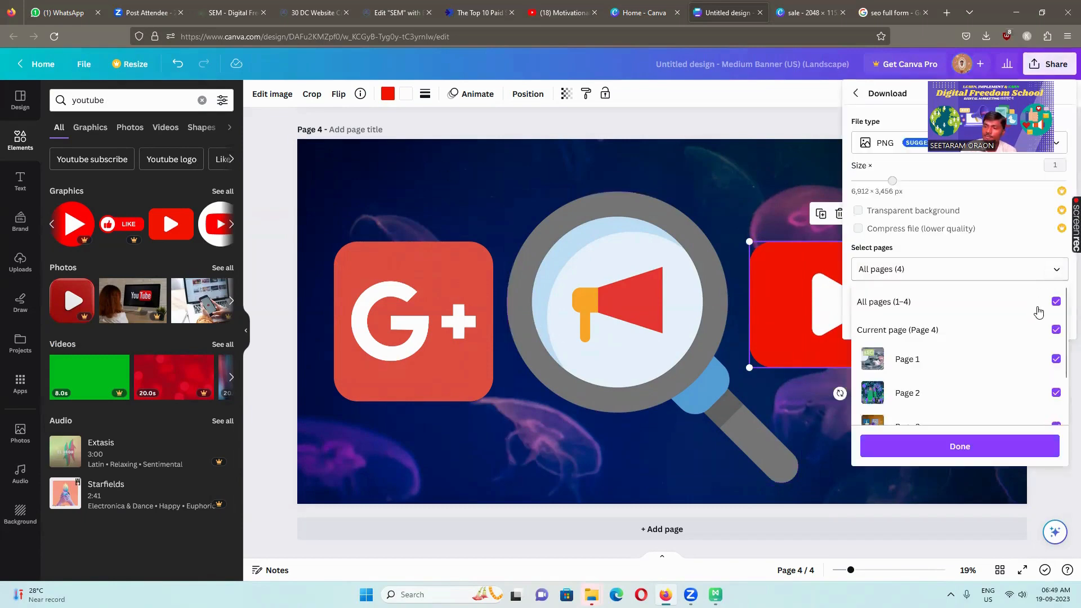
left_click(1055, 301)
scroll(873, 406, "down", 2)
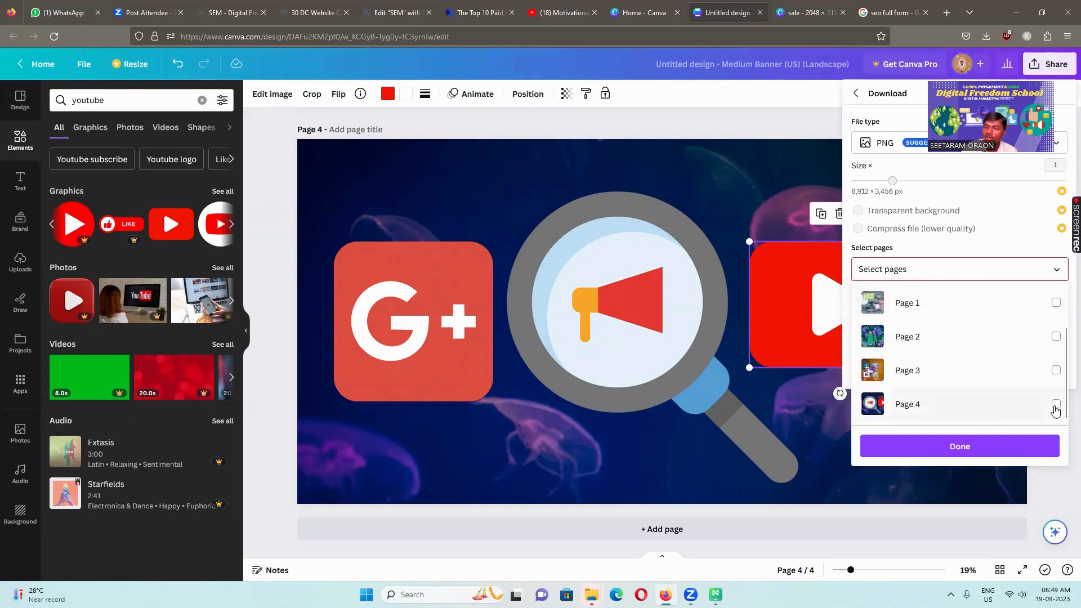
left_click(1056, 403)
left_click(1018, 445)
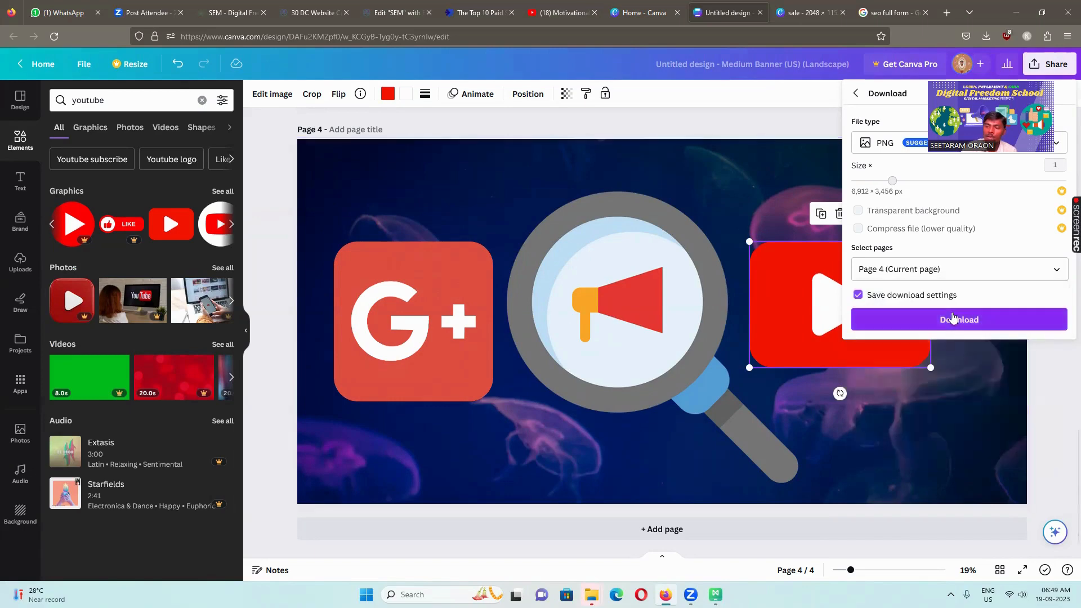
left_click(968, 316)
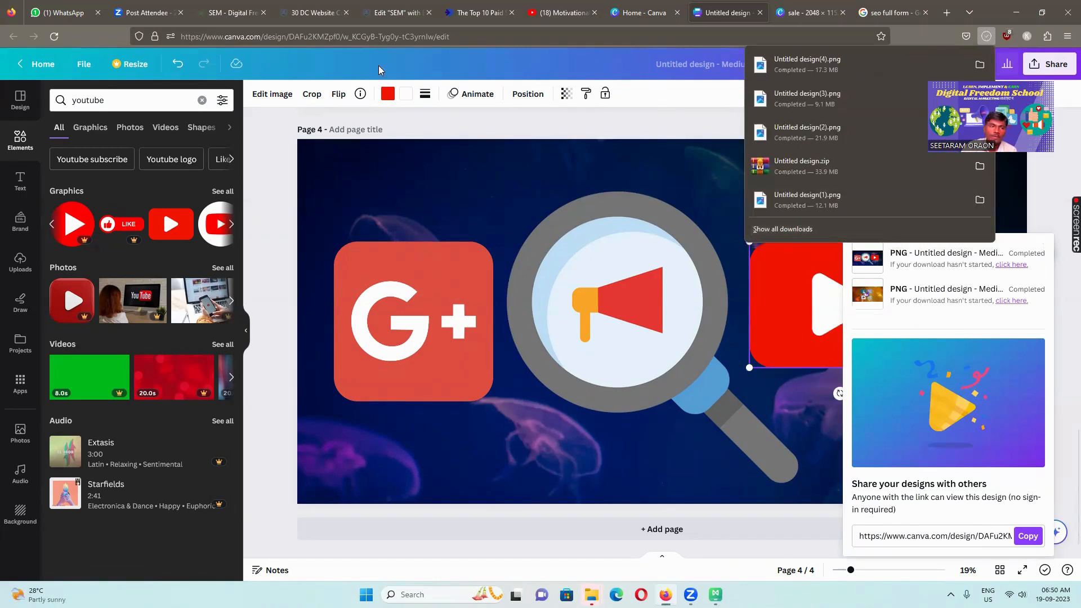
Step: Switch to the Elementor editor of the SEM page and upload "Untitled design(4)" from Downloads to the media library
left_click(394, 13)
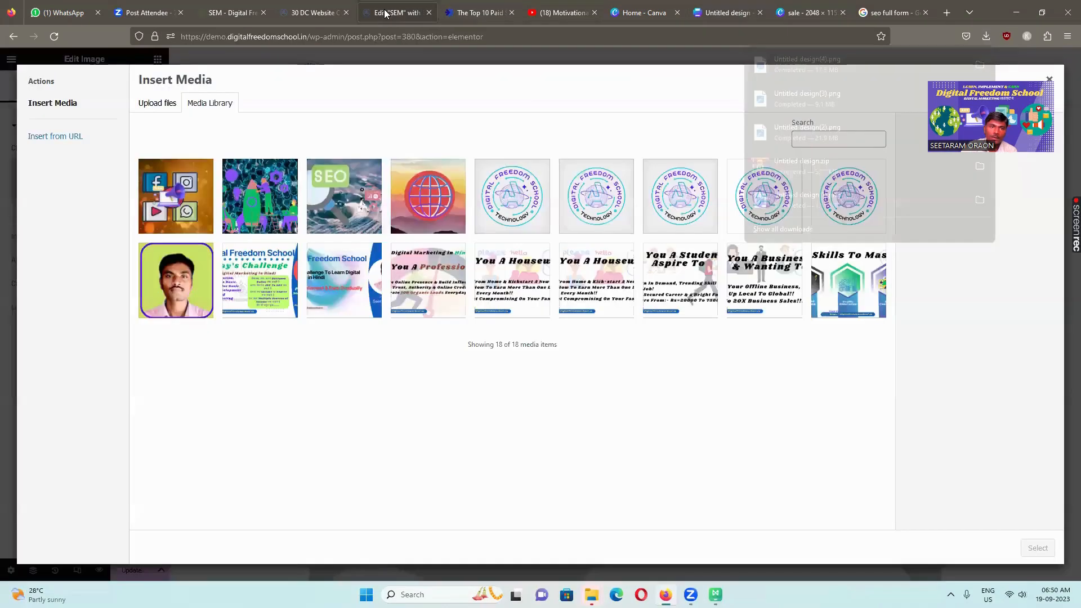
left_click(157, 103)
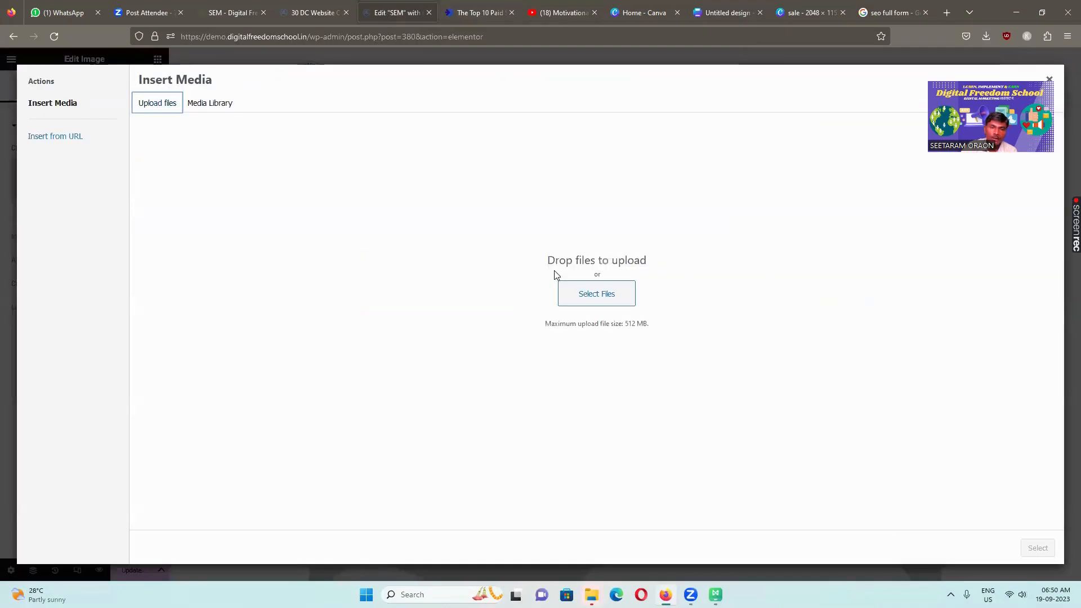
left_click(573, 291)
left_click(143, 107)
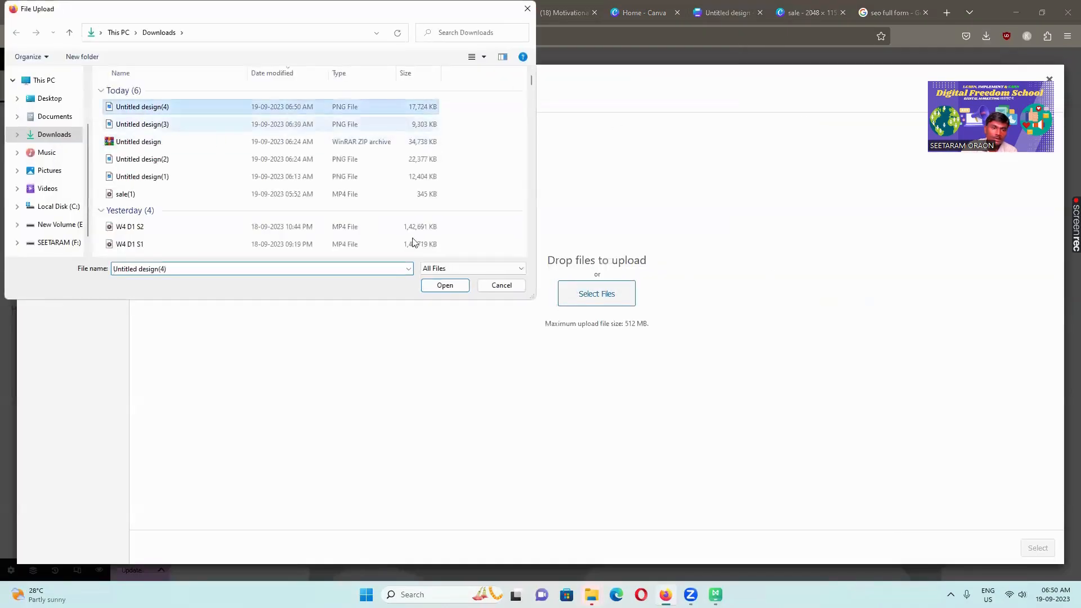
left_click(445, 286)
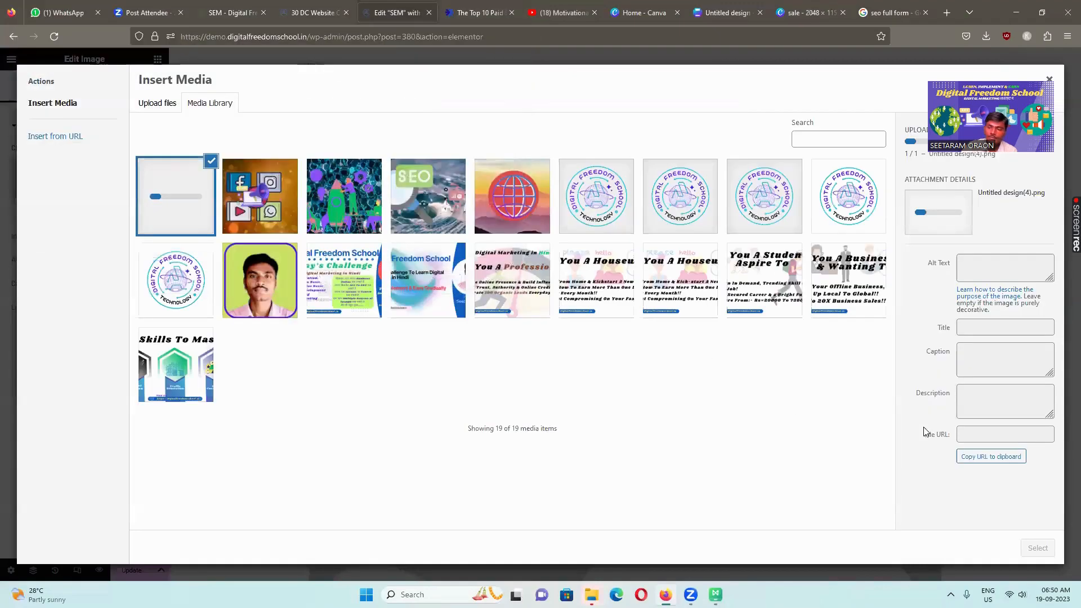
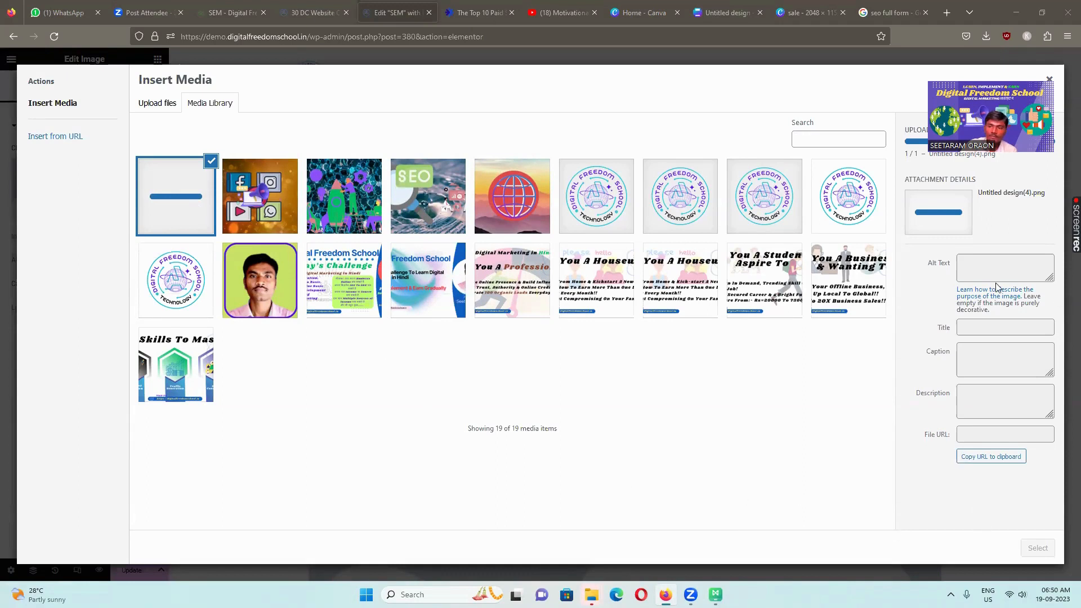
left_click(976, 265)
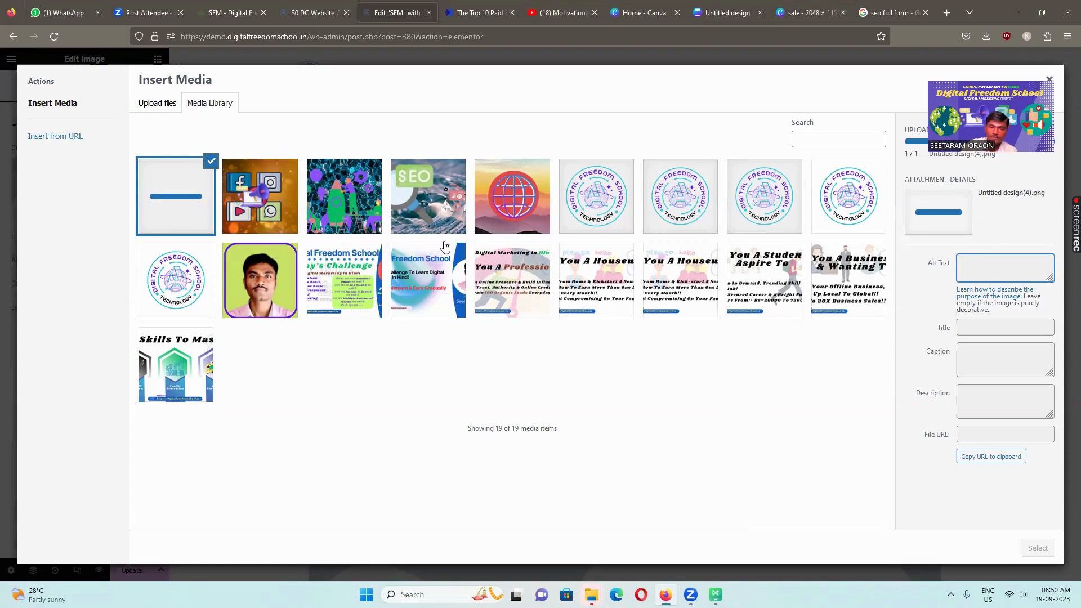
left_click(278, 199)
key("Right")
key("Right")
key("Right")
key("Right")
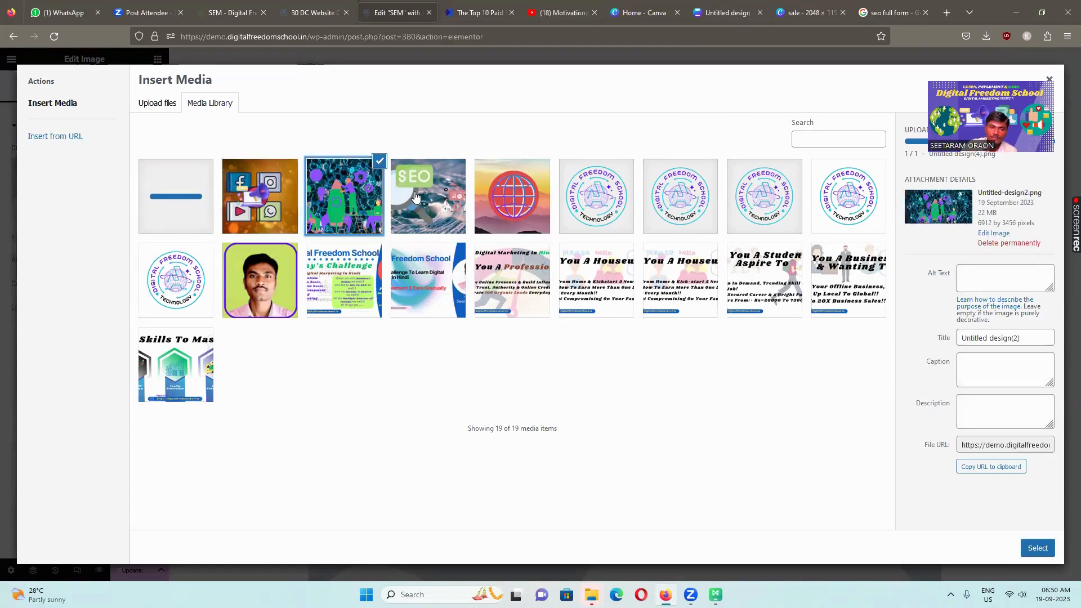
Step: Insert the uploaded magnifying-glass banner into the image widget and set its image size to Medium - 300 x 300
left_click(202, 191)
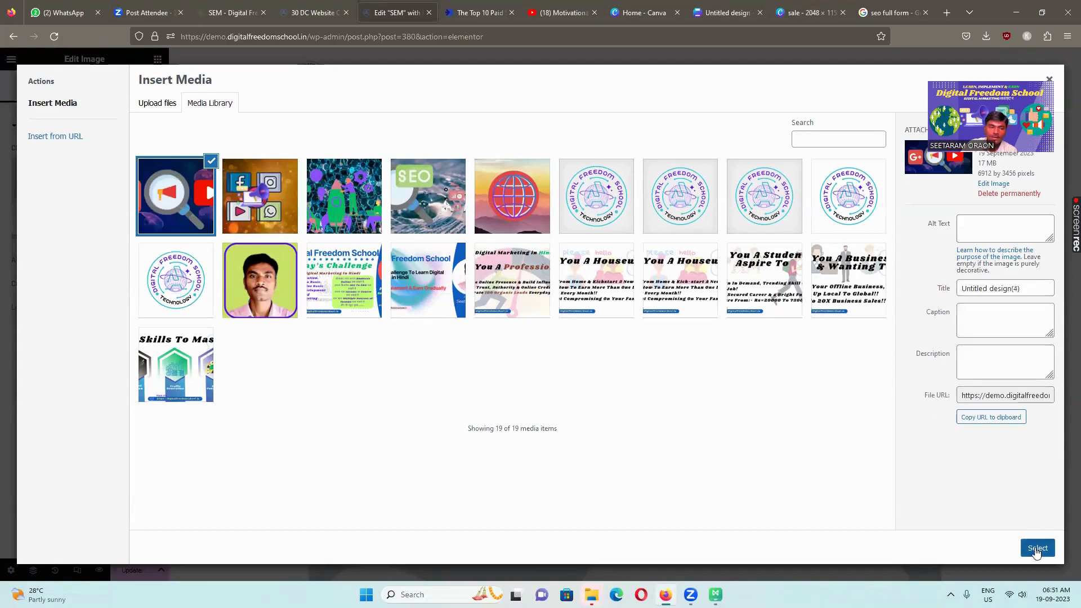
left_click(1036, 551)
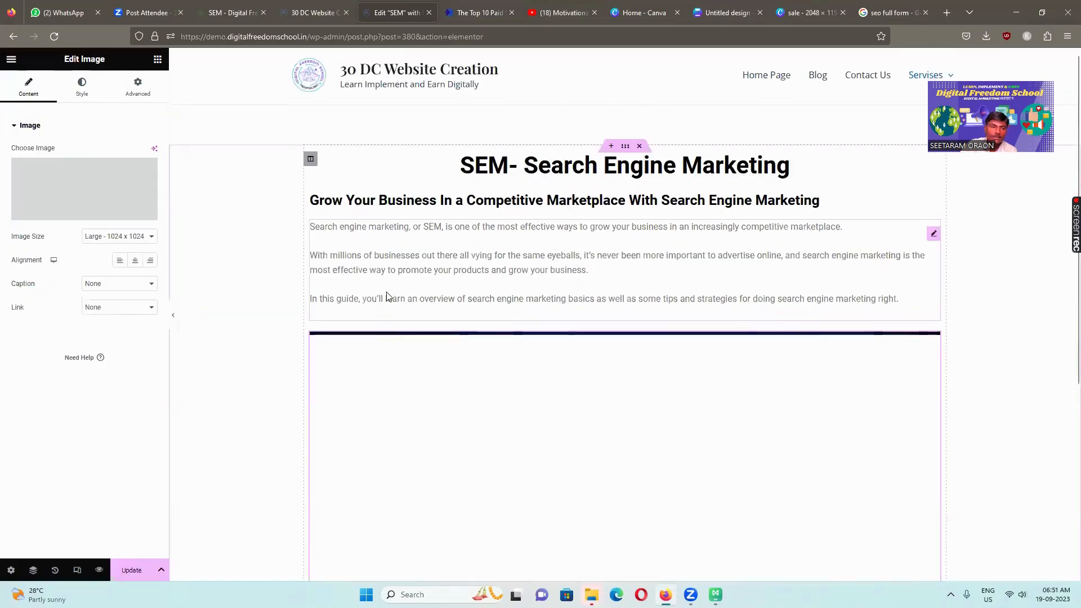
left_click(142, 242)
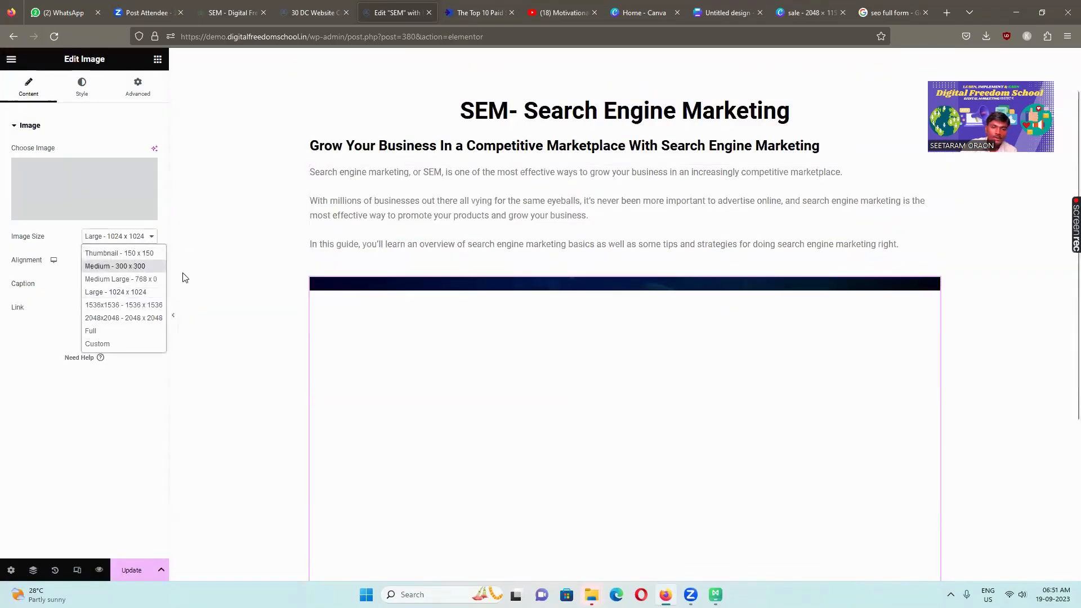
left_click(138, 265)
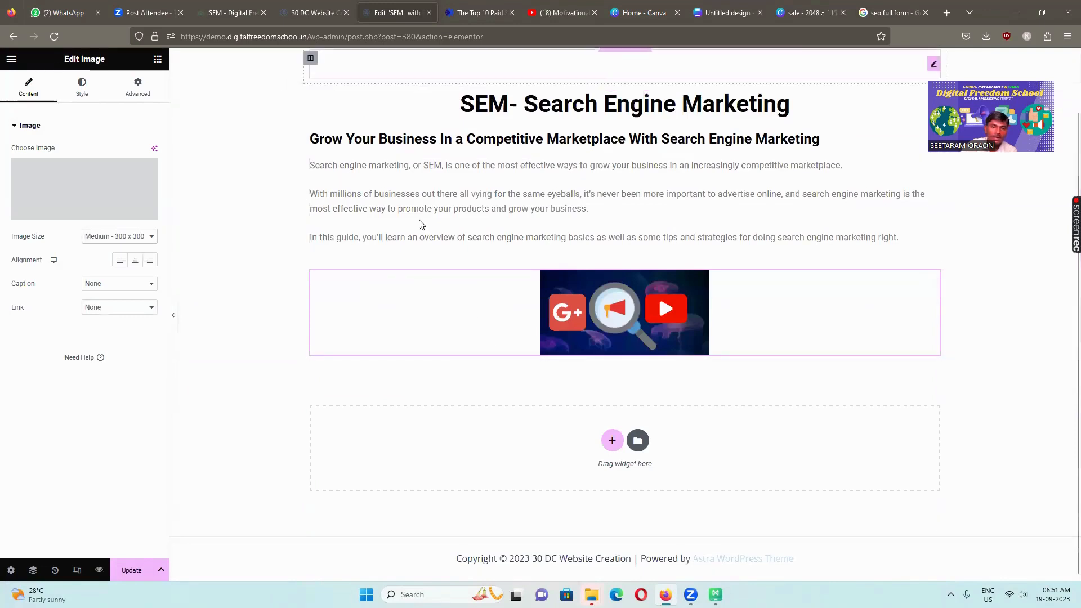
Step: Add a Text Editor widget below the banner image and copy the "Search Engine Marketing – An Overview" heading from the existing Digital Freedom School SEM page
left_click(157, 59)
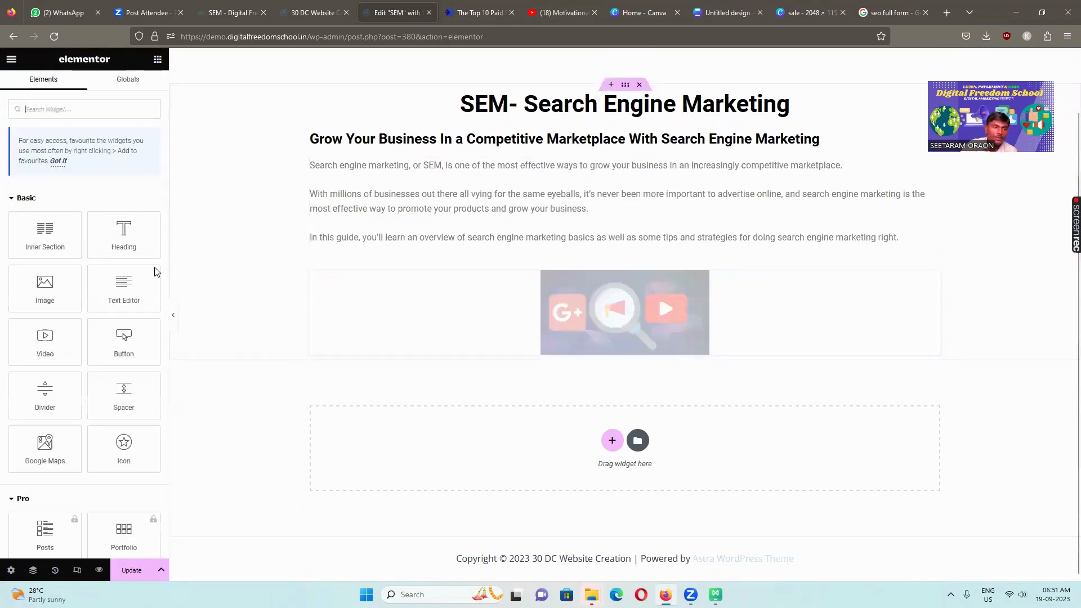
left_click_drag(120, 281, 627, 365)
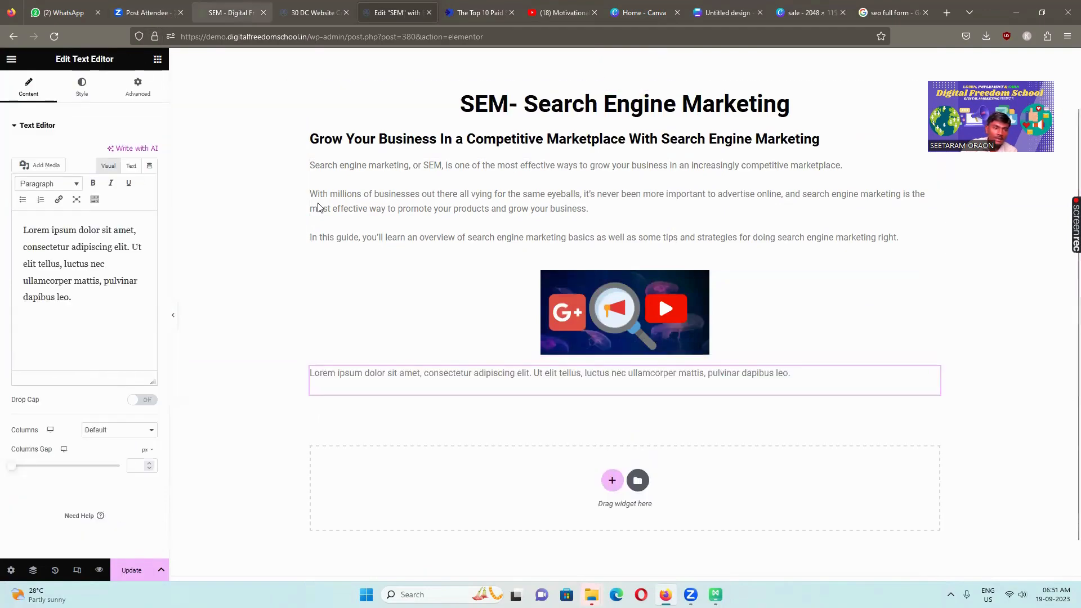
left_click(230, 13)
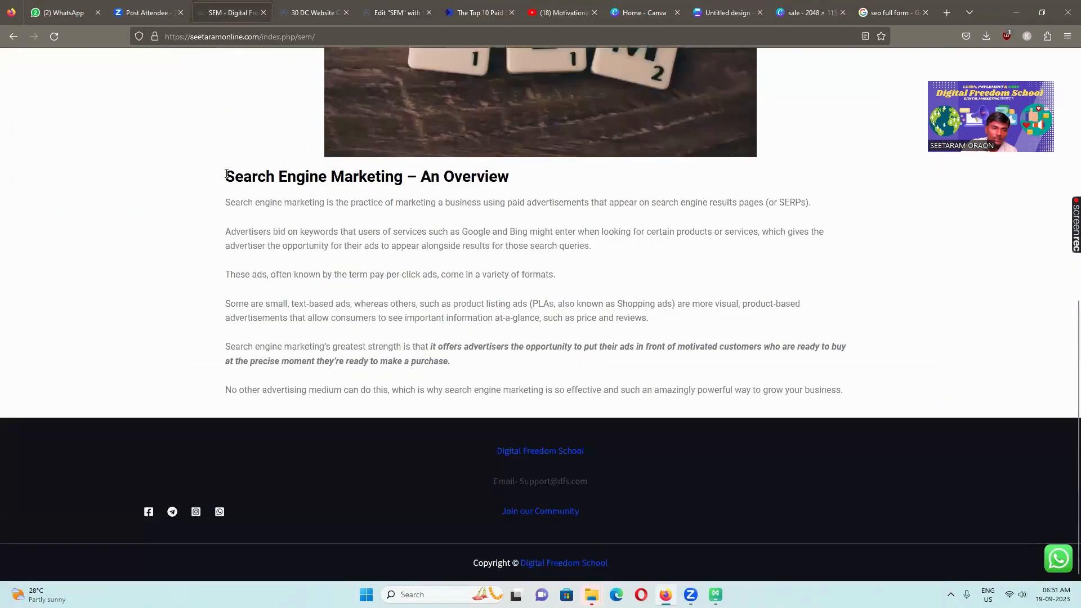
left_click_drag(227, 174, 513, 180)
key("ctrl+c")
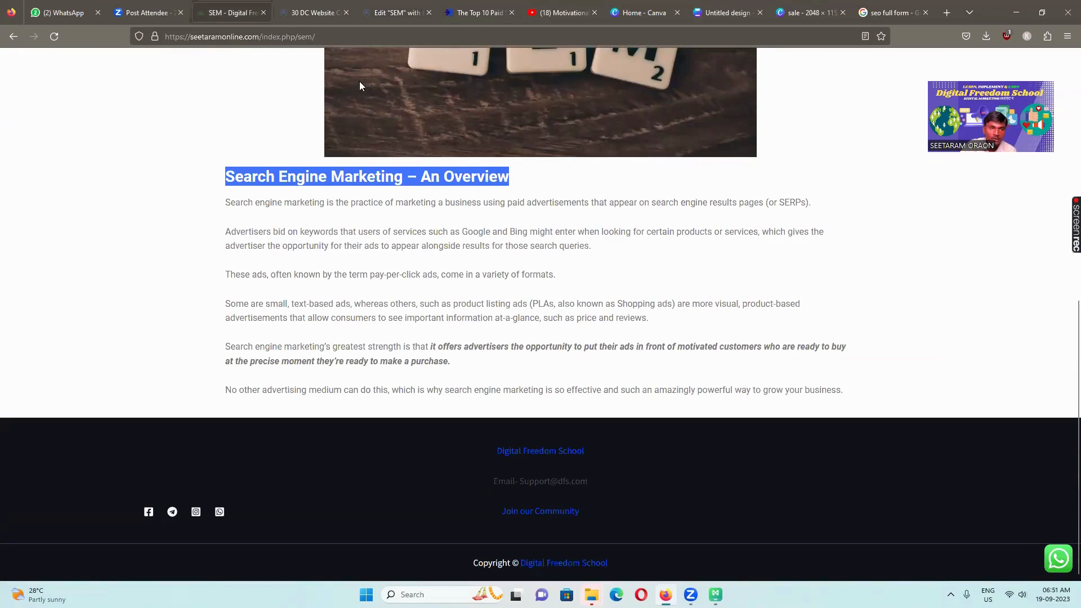
Step: Add a Heading widget between the banner and the placeholder text, titled "Search Engine Marketing – An Overview", with HTML tag H4
left_click(382, 9)
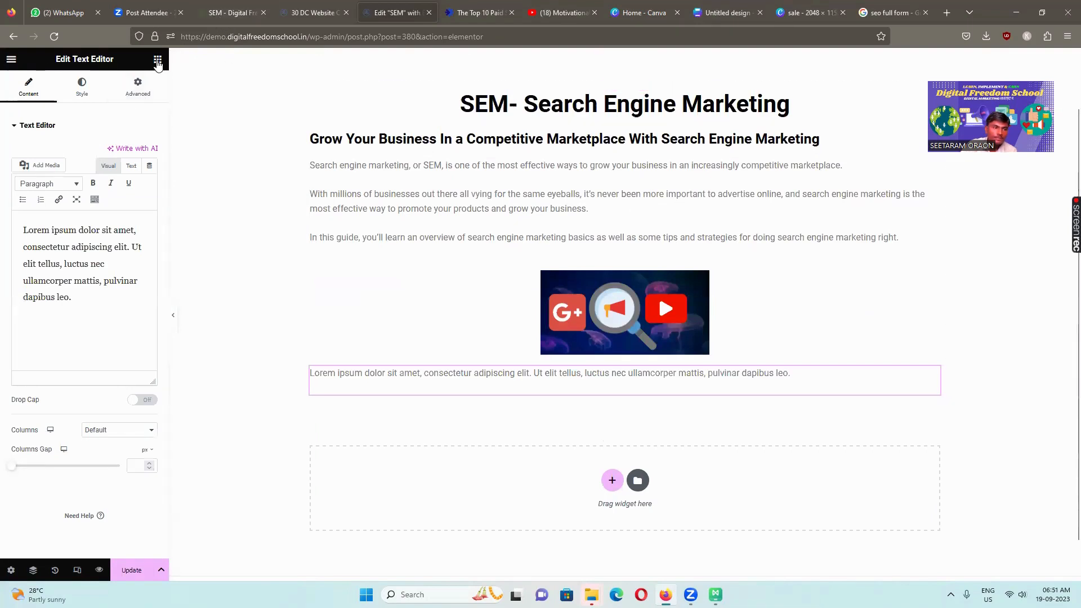
left_click(157, 59)
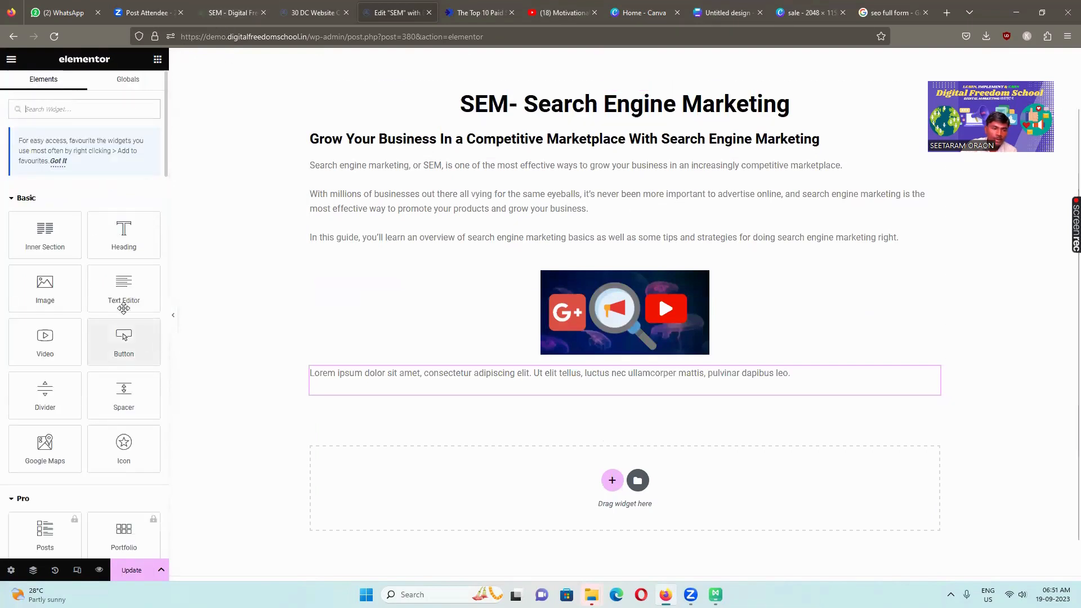
left_click_drag(123, 234, 551, 372)
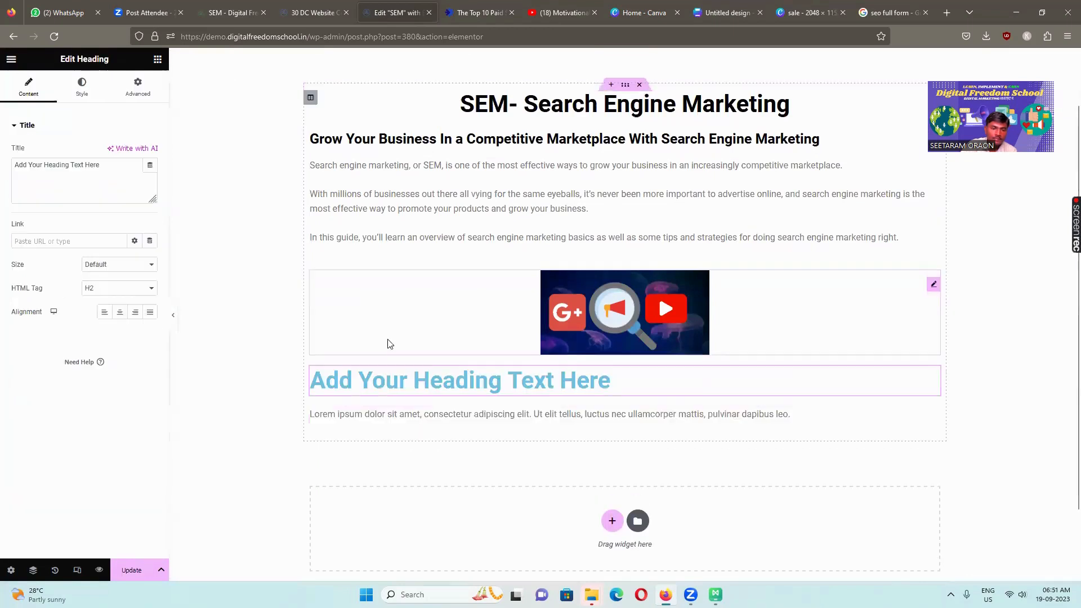
left_click_drag(110, 166, 5, 164)
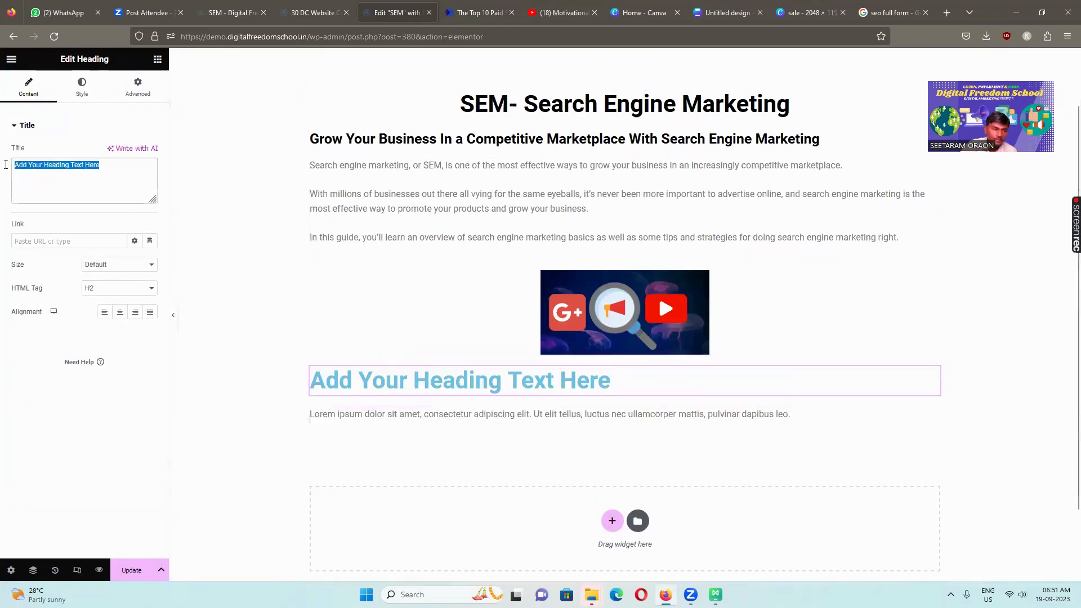
key("ctrl+v")
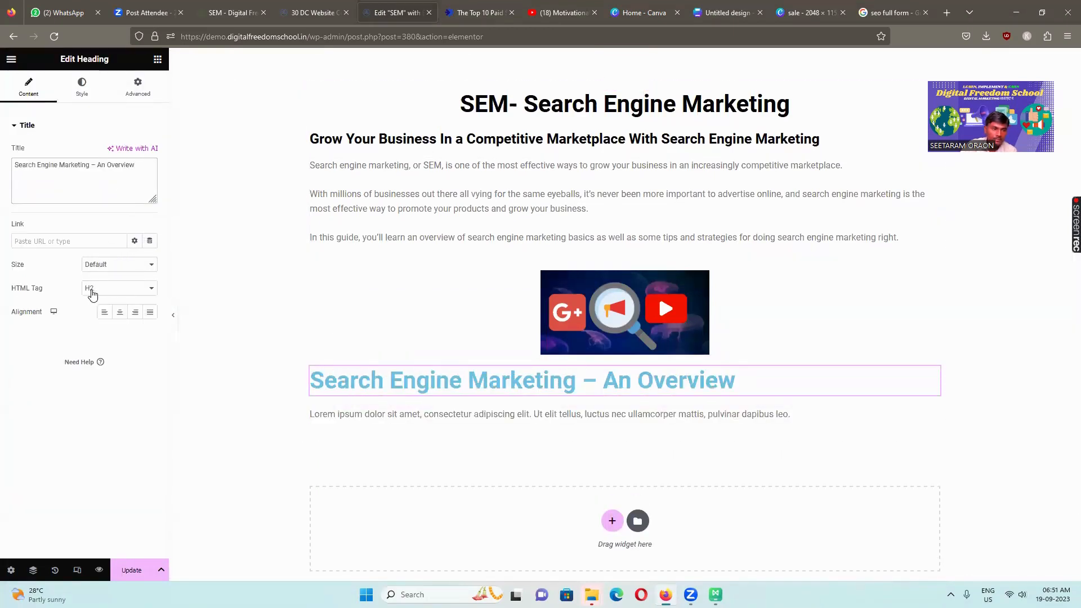
left_click(90, 290)
left_click(99, 344)
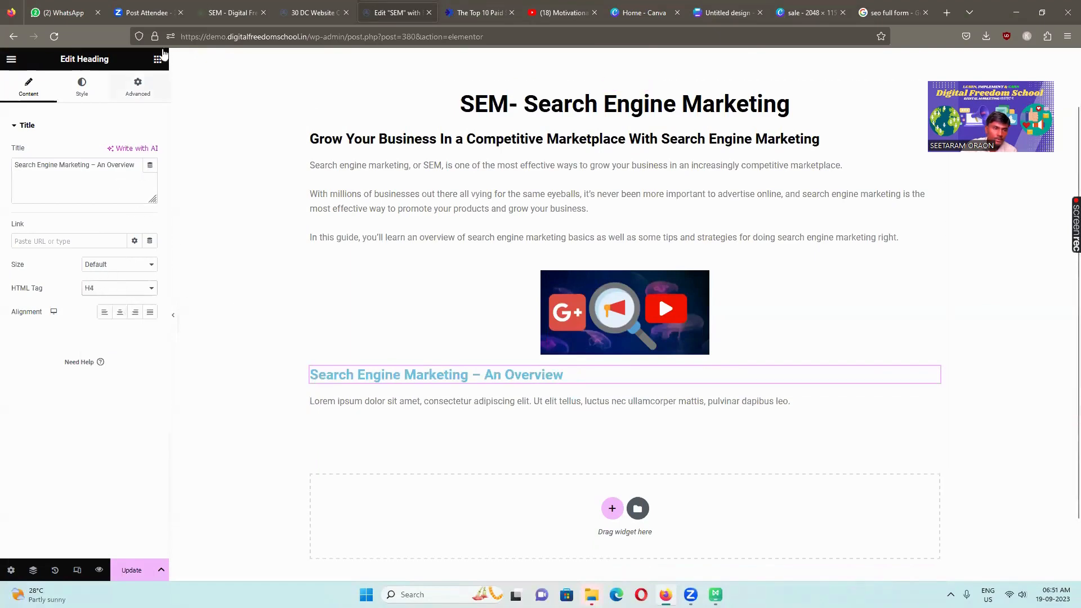
Step: Copy all the paragraphs below the "Search Engine Marketing – An Overview" heading on the existing Digital Freedom School SEM page
left_click(228, 12)
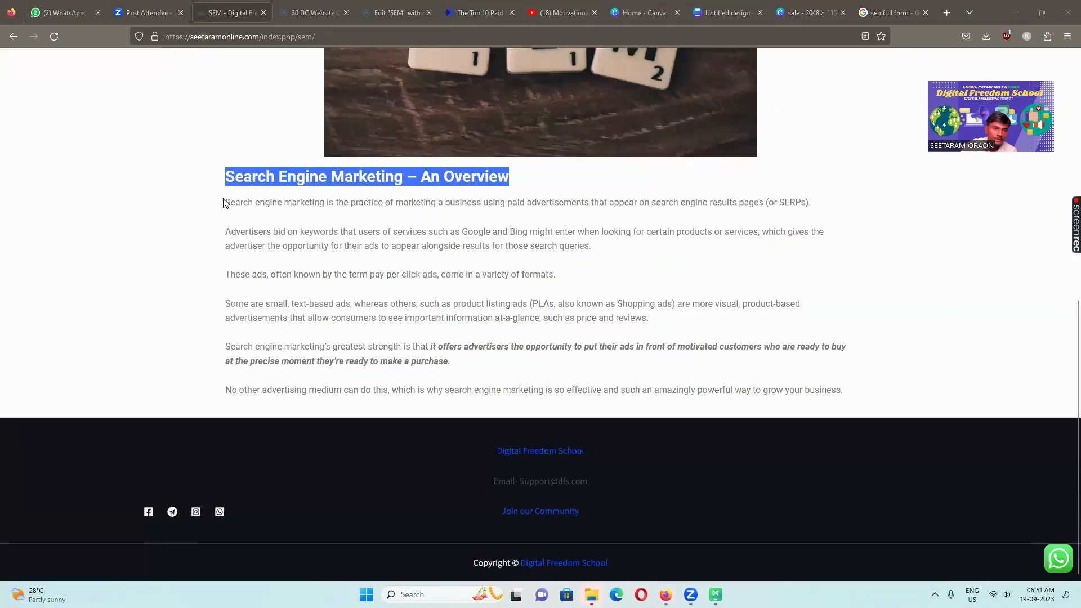
left_click_drag(225, 201, 853, 416)
key("ctrl+c")
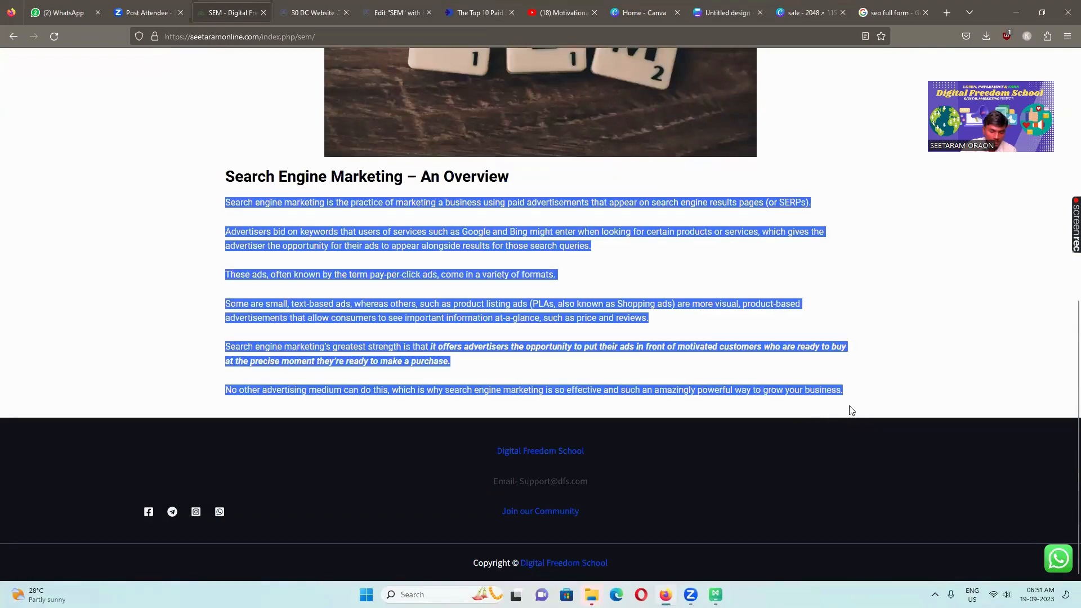
Step: Replace the placeholder text below the overview heading in the SEM page's Elementor editor with the copied paragraphs
left_click(394, 13)
left_click(340, 401)
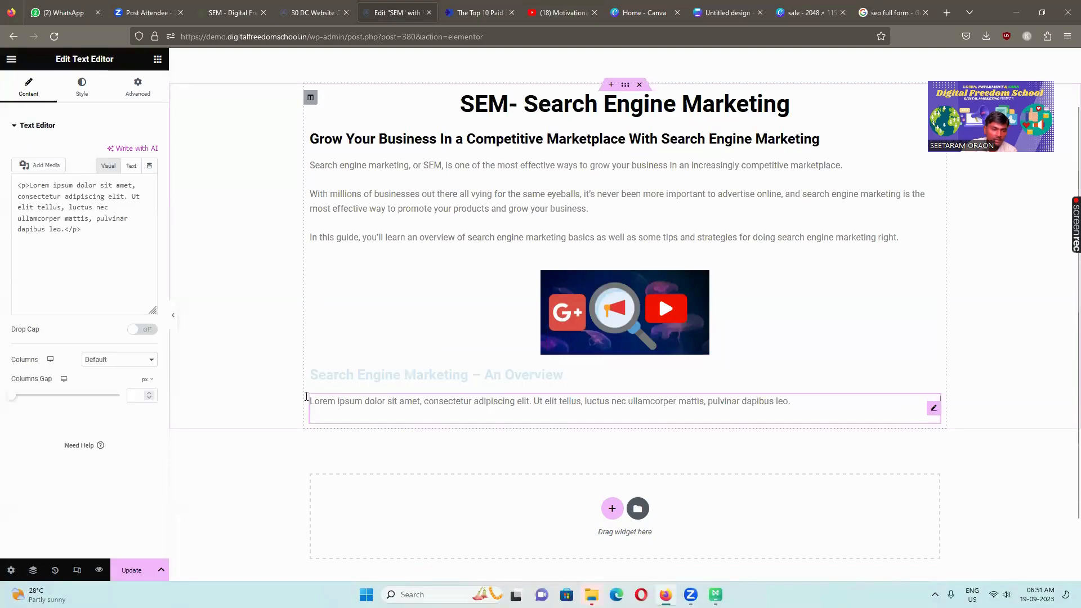
left_click(118, 311)
key("ctrl+a")
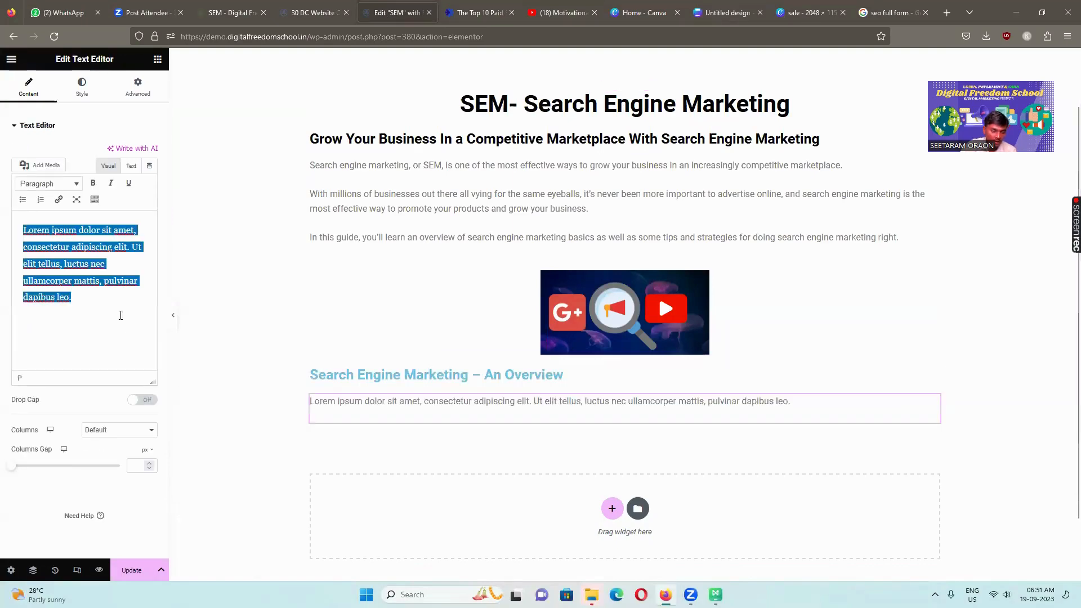
key("ctrl+v")
scroll(510, 375, "down", 5)
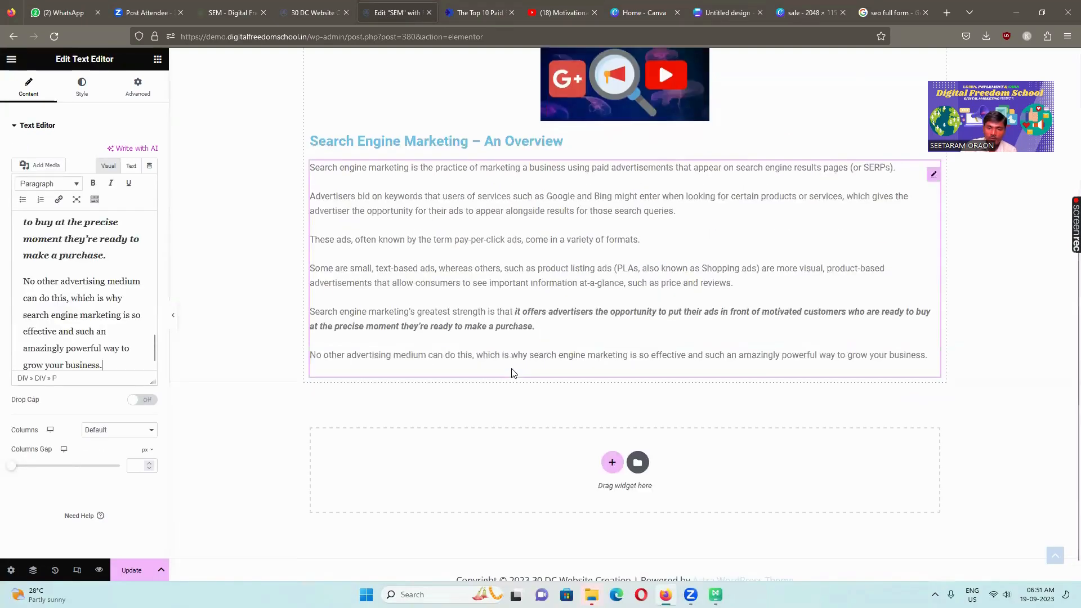
scroll(512, 374, "up", 4)
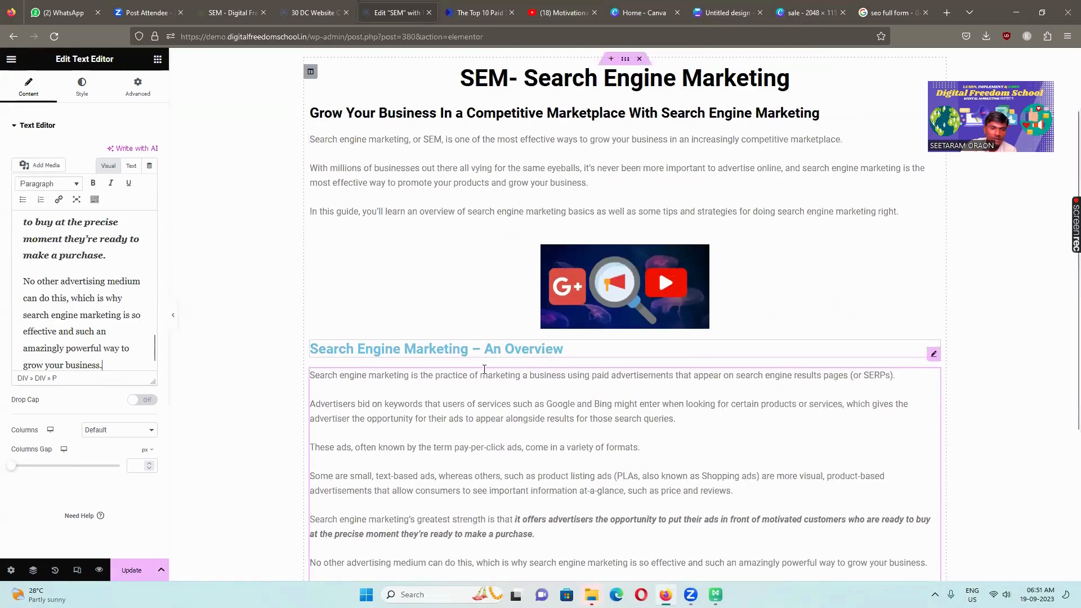
Step: Set the text colour of the "Search Engine Marketing – An Overview" heading to #060707 and update the page
left_click(461, 342)
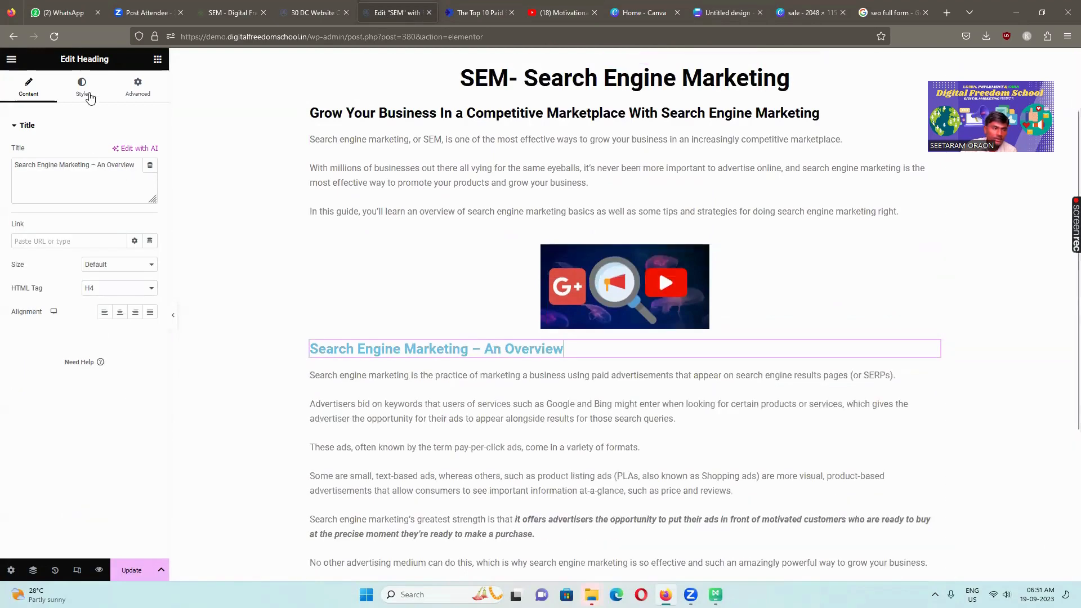
left_click(82, 88)
left_click(151, 151)
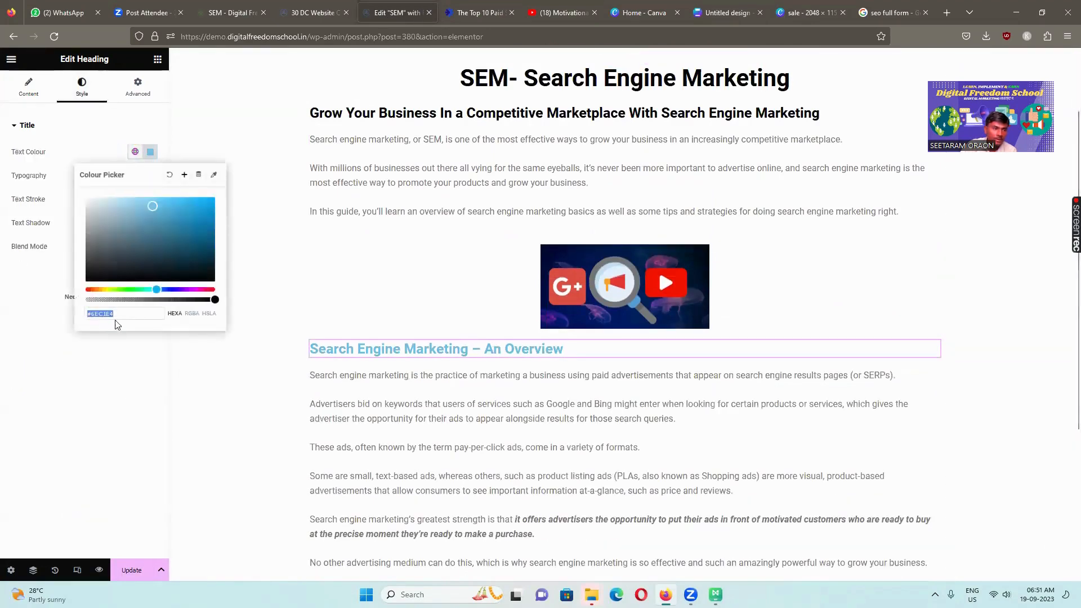
left_click(107, 314)
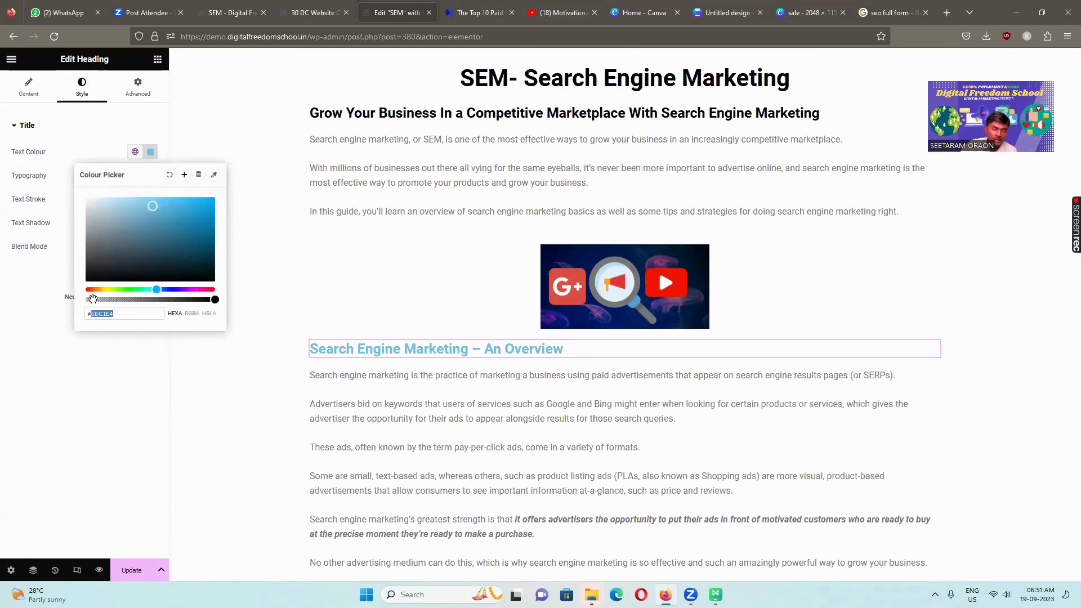
type("060707")
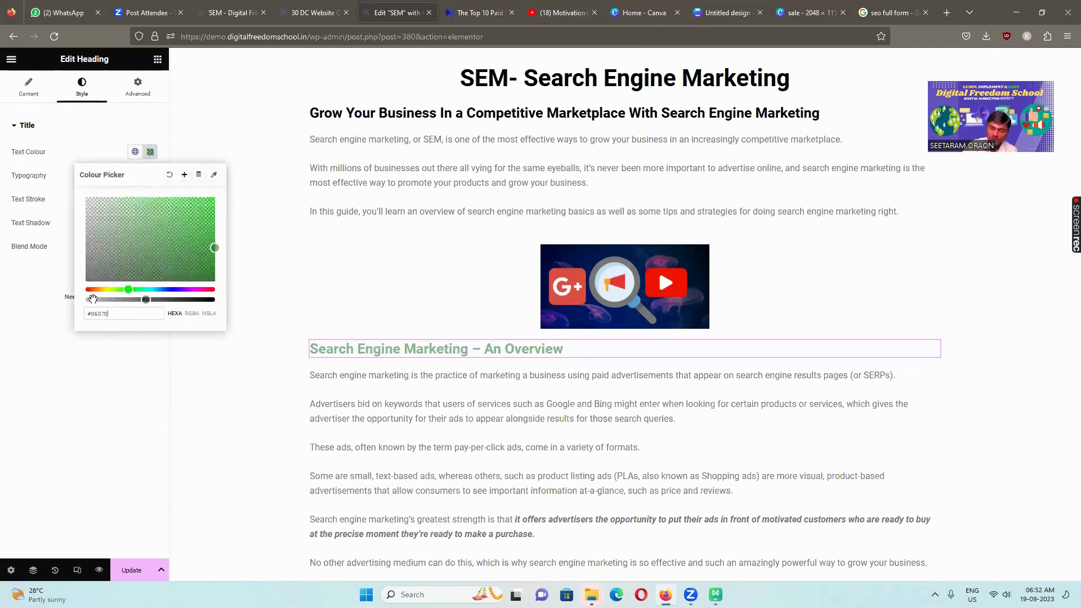
left_click(131, 564)
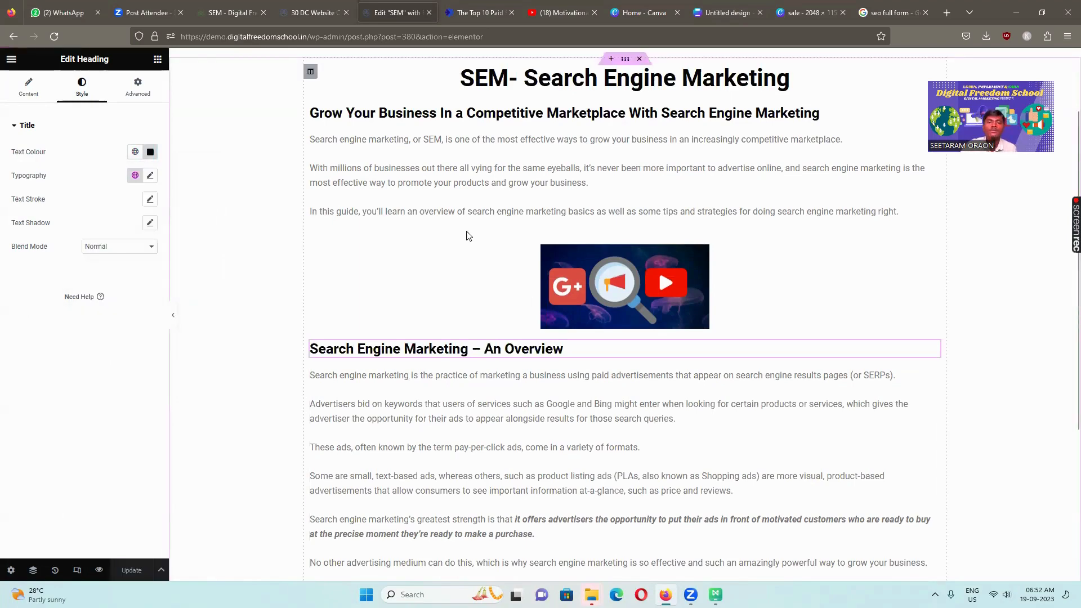
scroll(449, 201, "up", 3)
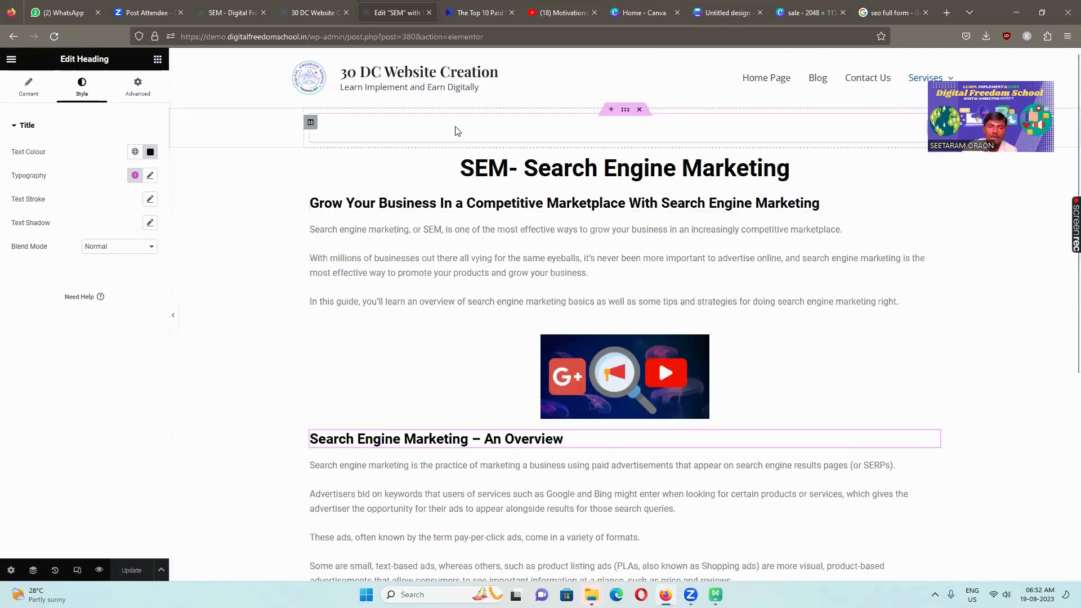
Step: Examine the demo site's home page, including its navigation menu and the service boxes under My Services
left_click(309, 14)
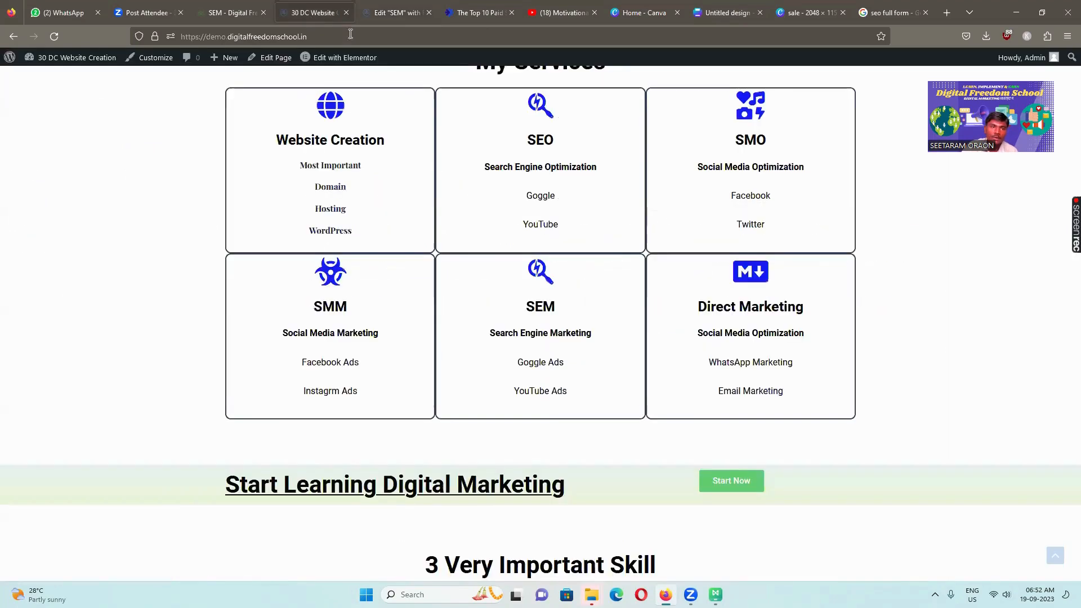
scroll(453, 238, "up", 10)
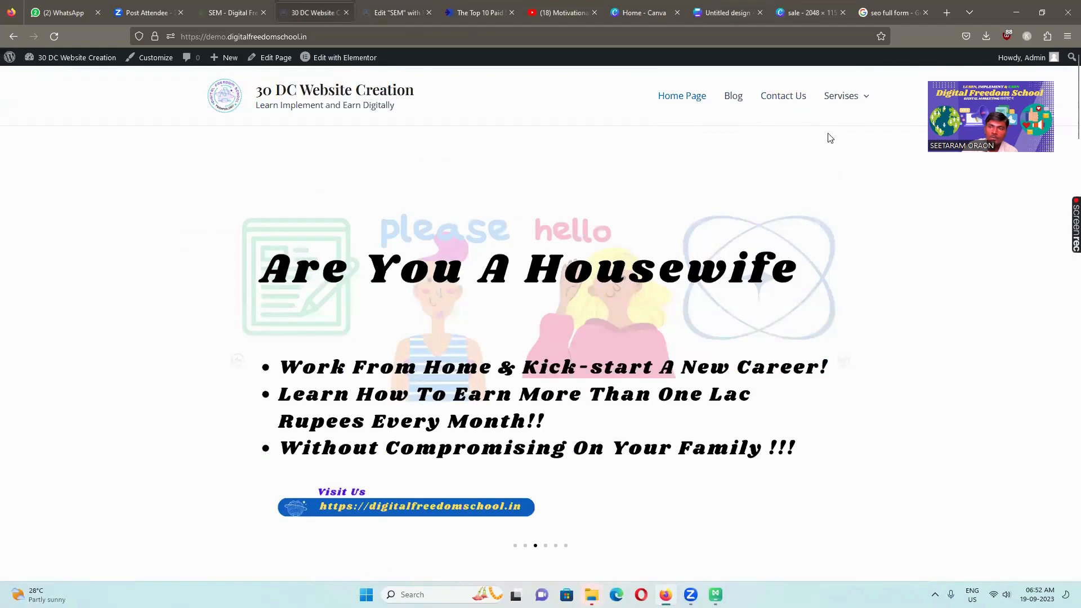
left_click(852, 106)
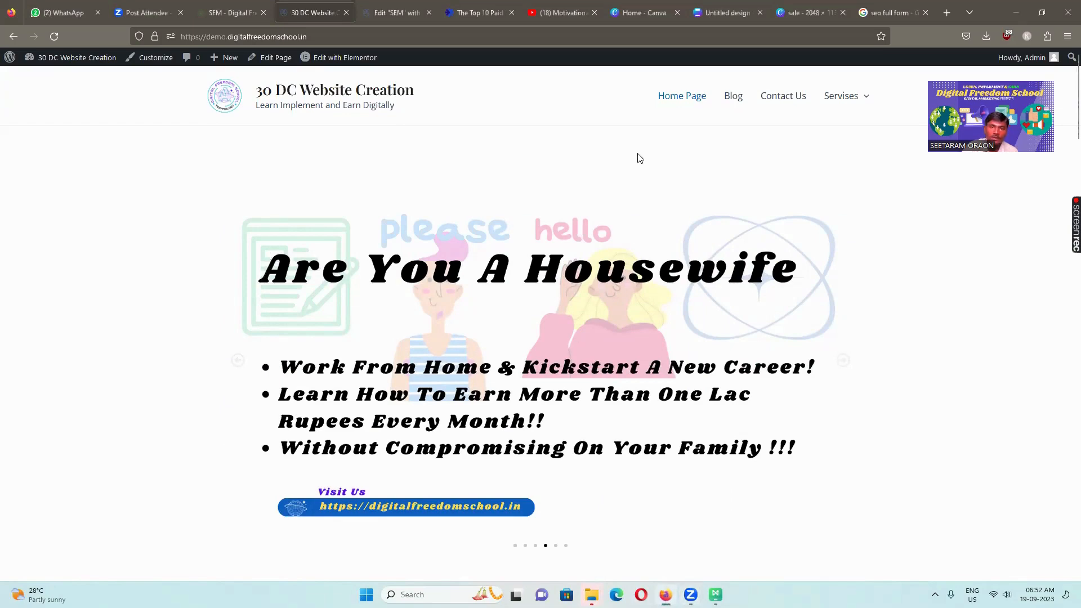
scroll(610, 261, "down", 10)
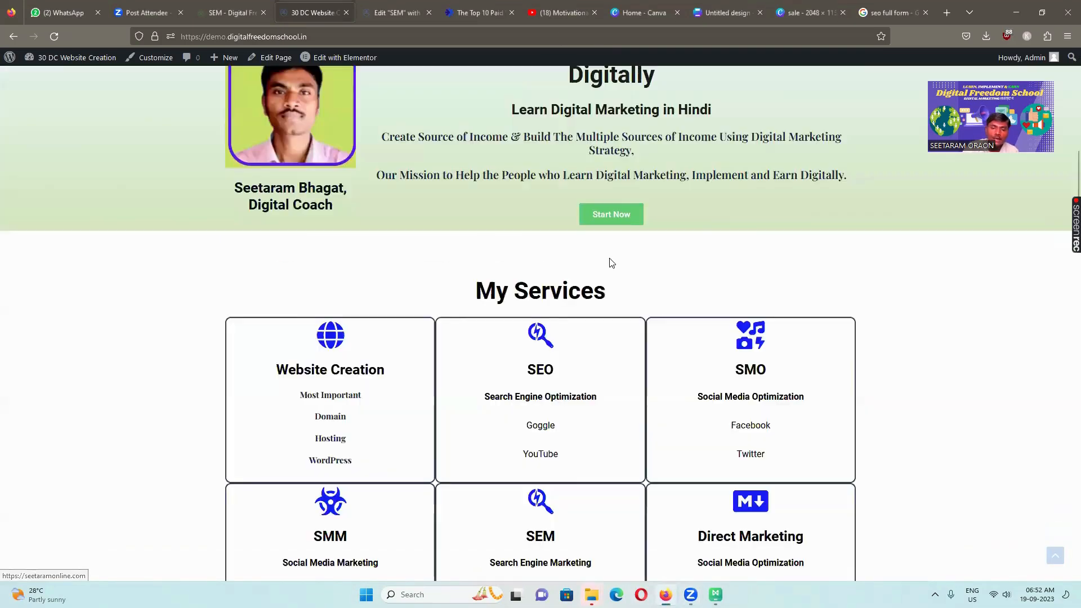
scroll(611, 262, "down", 10)
scroll(610, 262, "up", 3)
scroll(610, 262, "up", 2)
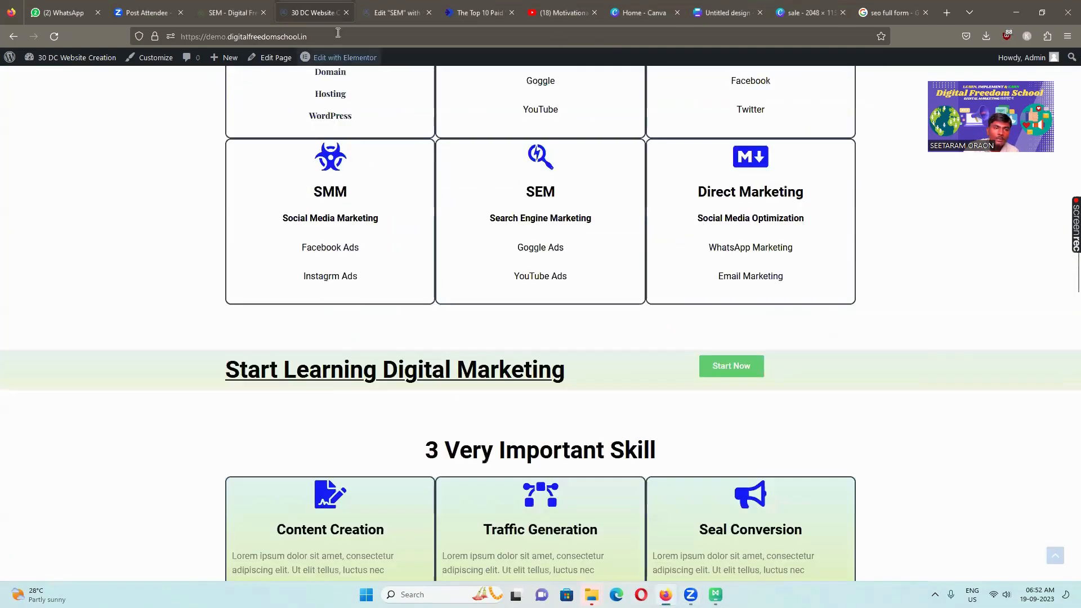
Step: Load the demo site's WordPress dashboard at demo.digitalfreedomschool.in/wp-admin/ in place of the existing SEM reference page
left_click(235, 15)
left_click(230, 37)
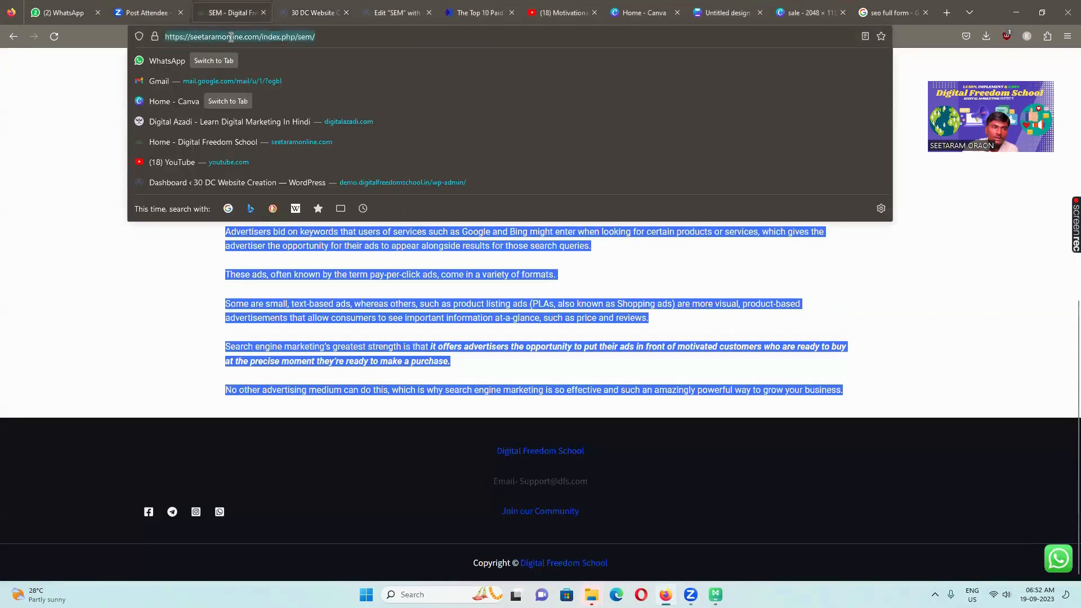
type("se")
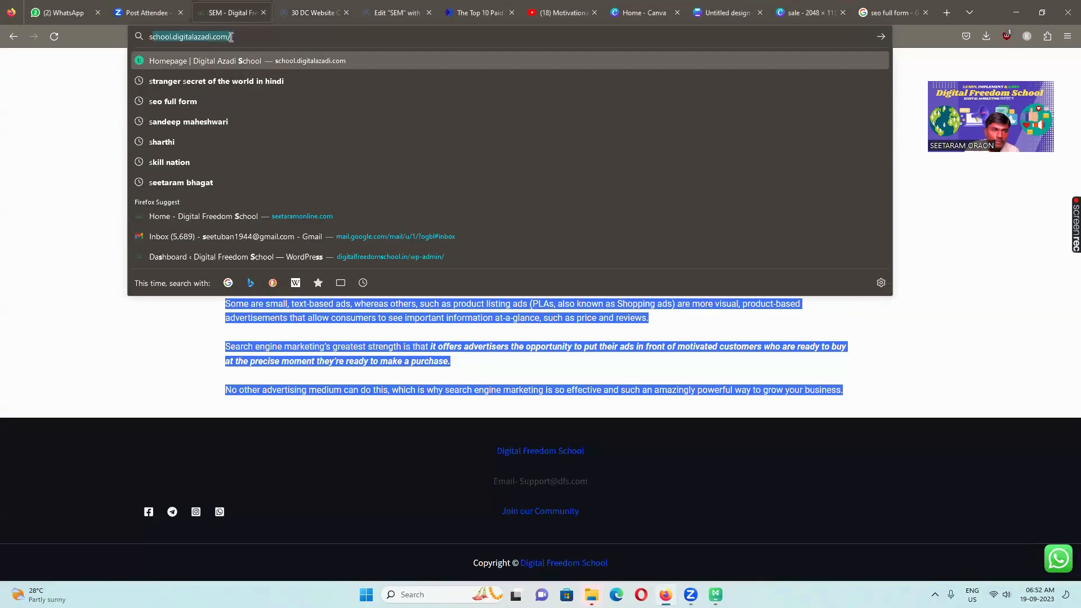
key("BackSpace")
key("BackSpace")
key("BackSpace")
type("dem")
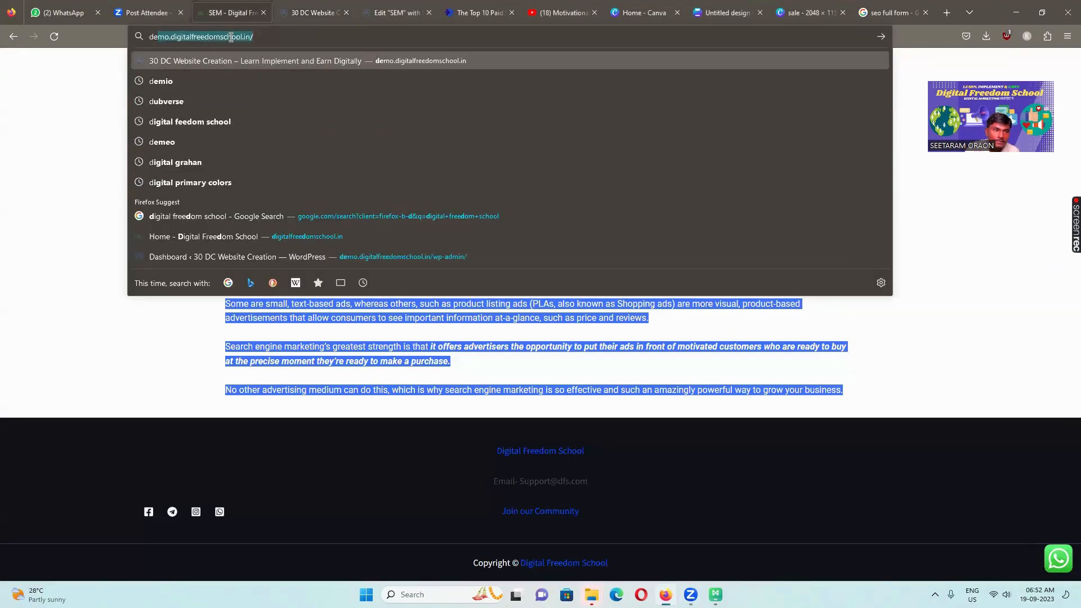
key("End")
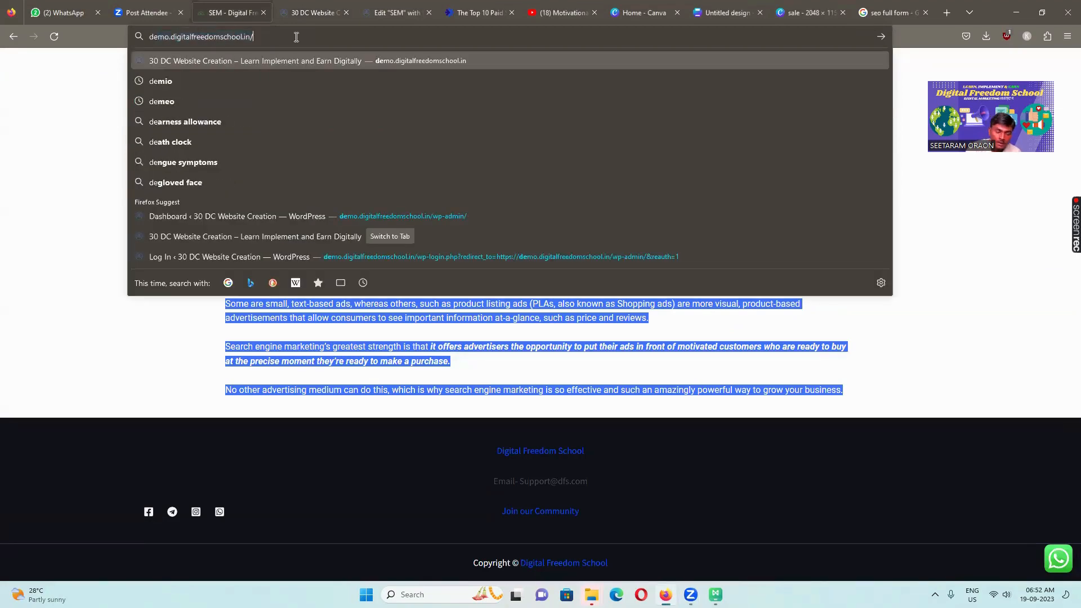
type("wp-admin/")
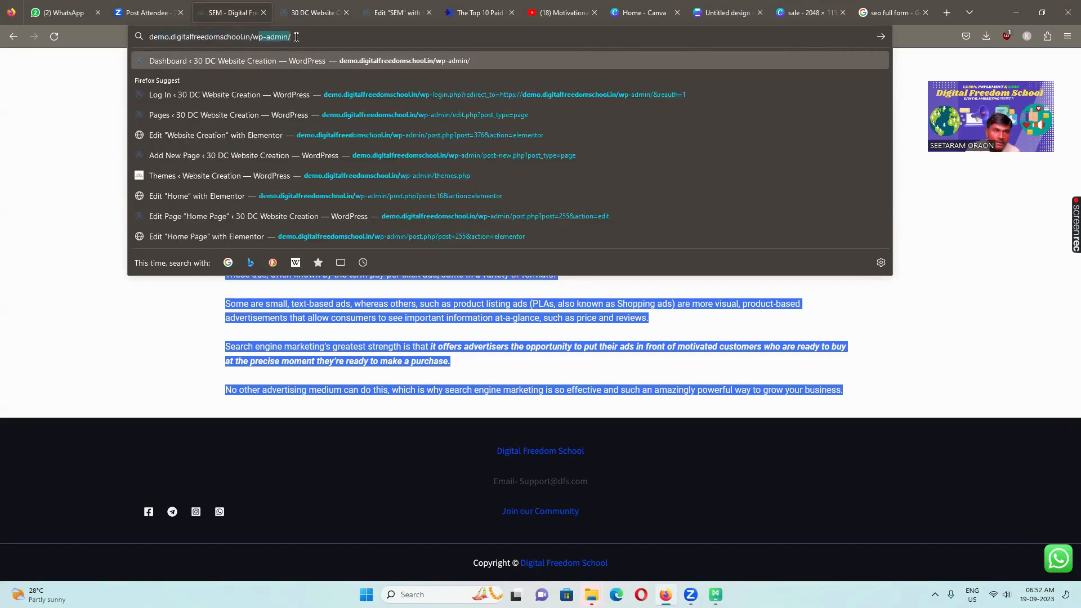
key("Return")
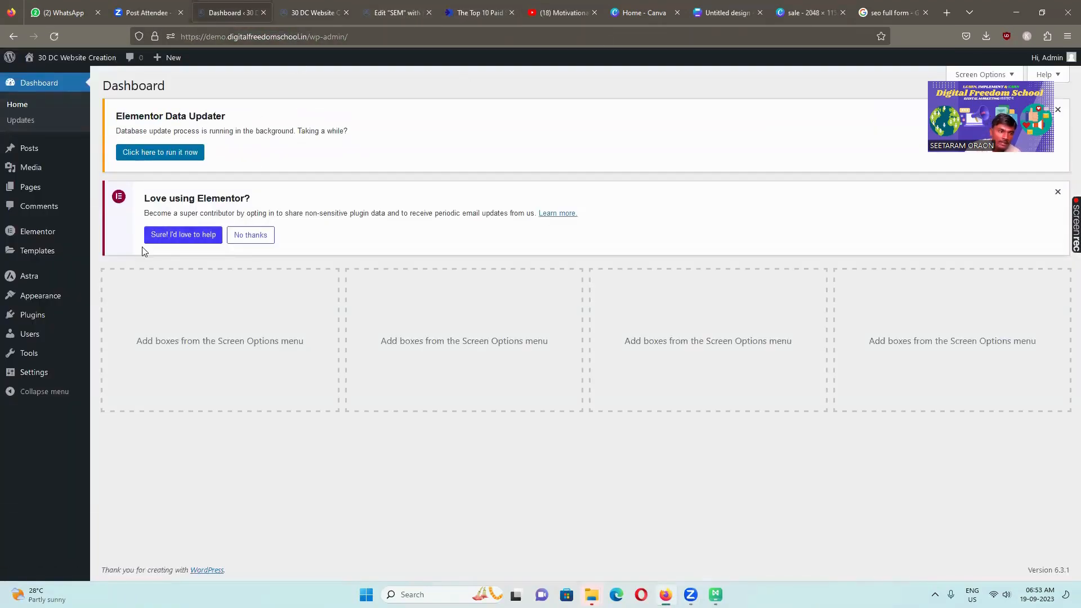
Step: Open the Home Page for editing with Elementor from the list of all pages
mouse_move(31, 194)
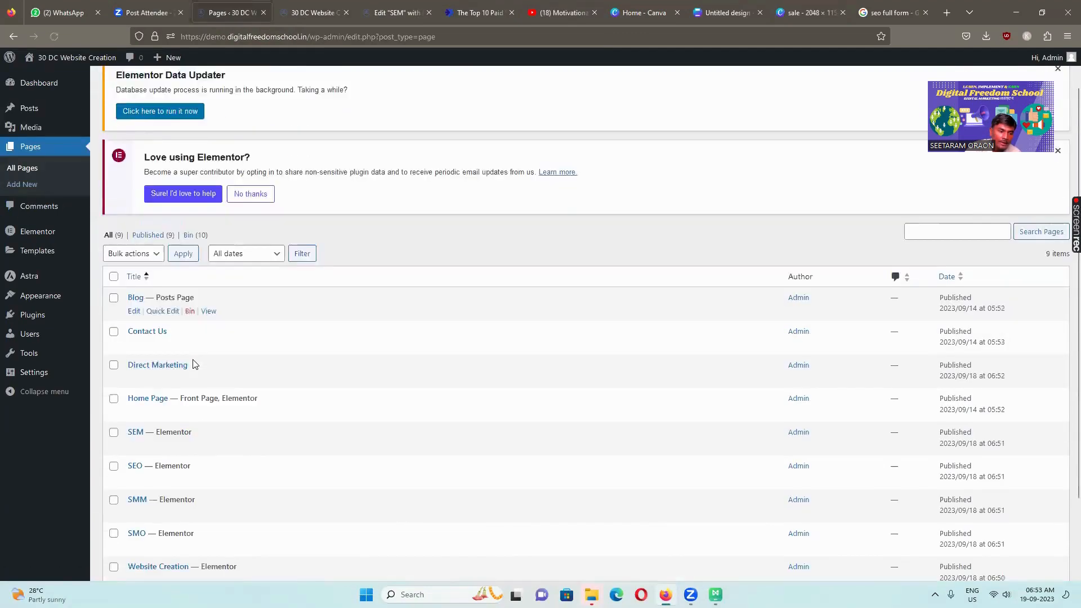
scroll(195, 363, "down", 2)
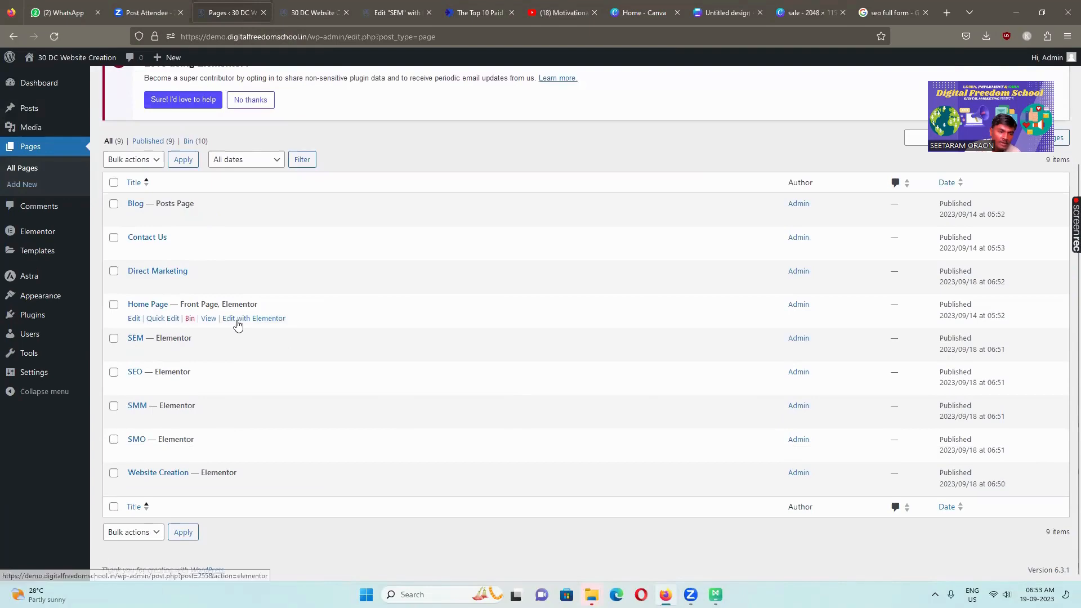
left_click(233, 319)
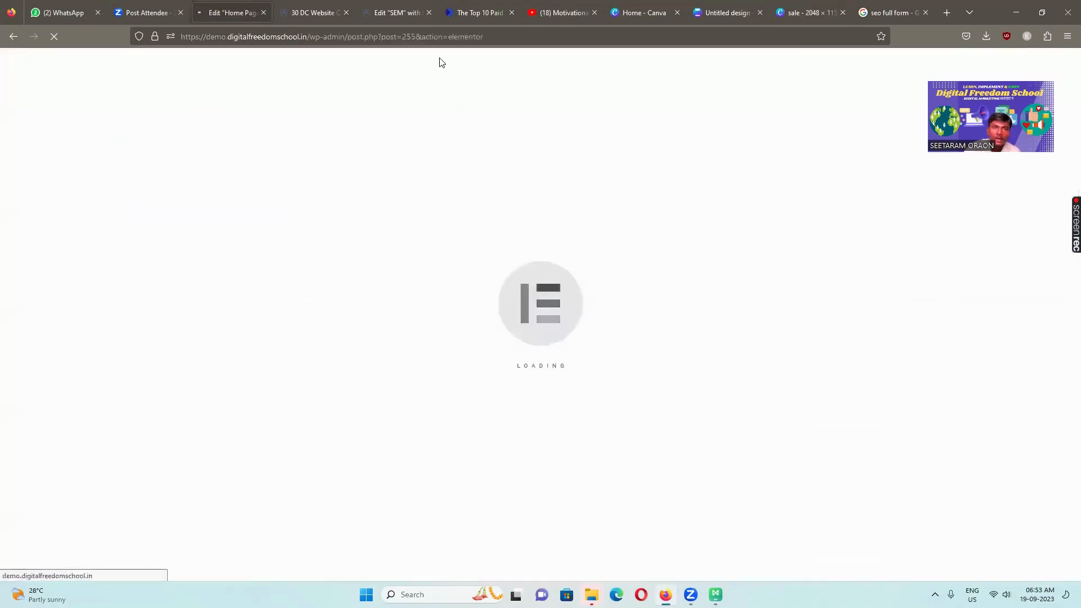
Step: Reload the live demo home page and open the Website Creation page from its Servises navigation
left_click(400, 12)
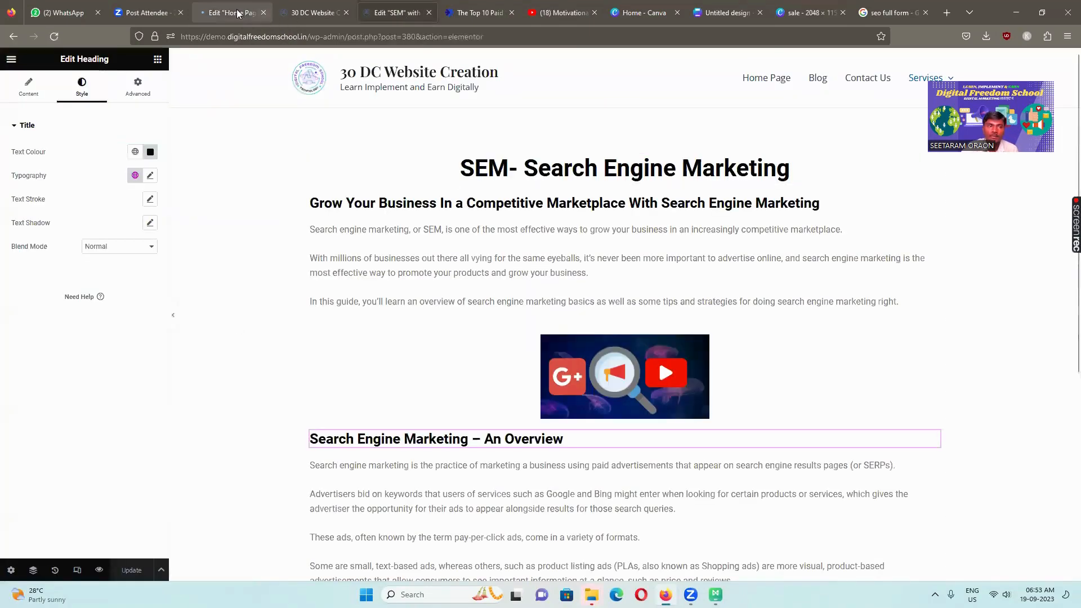
left_click(278, 13)
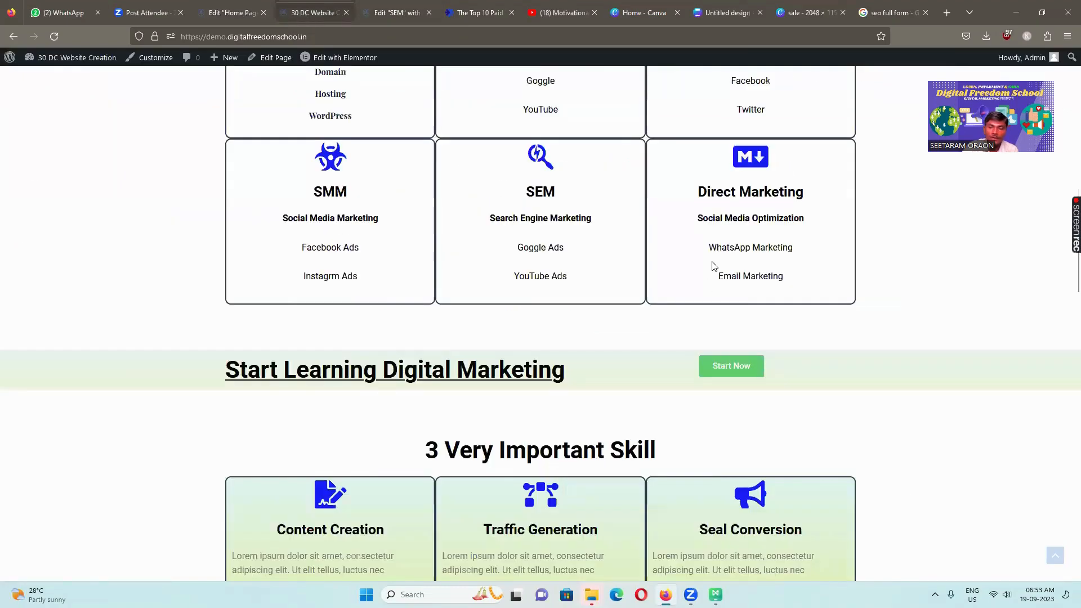
scroll(709, 275, "up", 5)
scroll(707, 286, "up", 10)
scroll(707, 157, "down", 2)
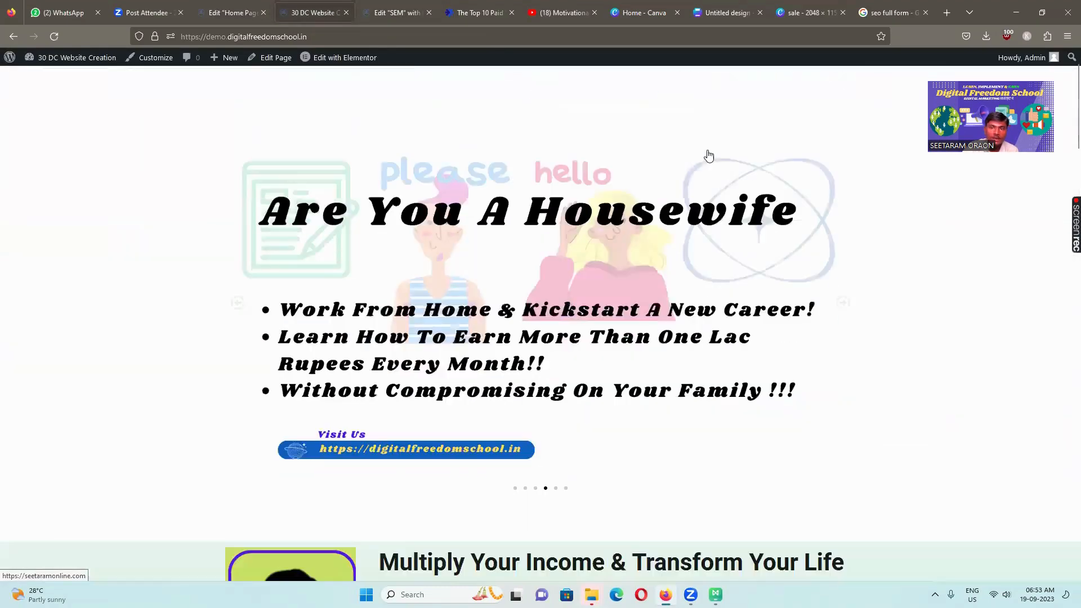
scroll(799, 208, "up", 1)
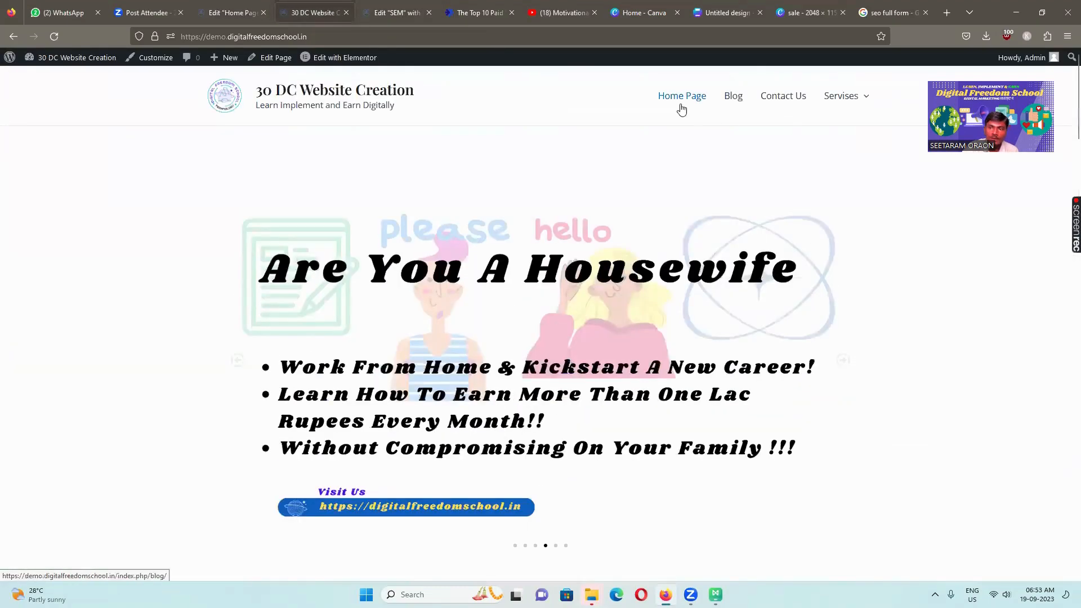
left_click(327, 37)
key("Return")
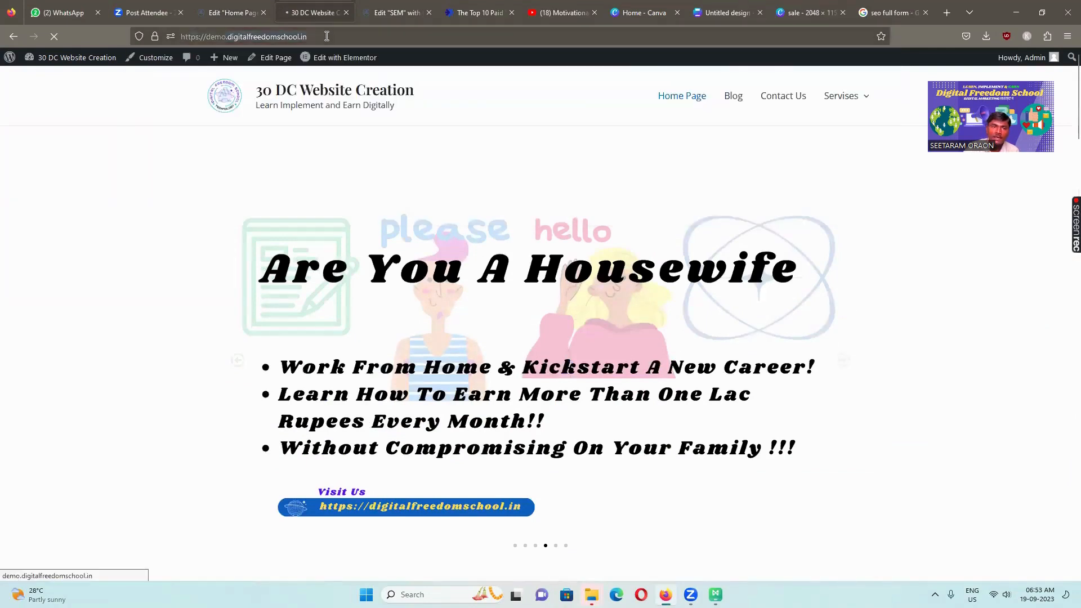
mouse_move(855, 101)
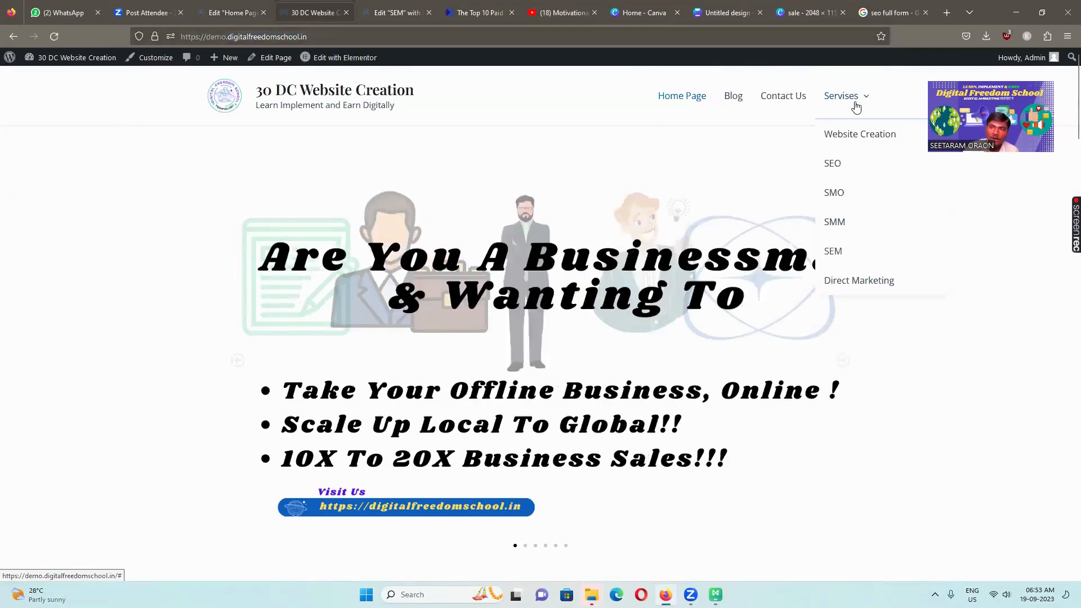
left_click(855, 138)
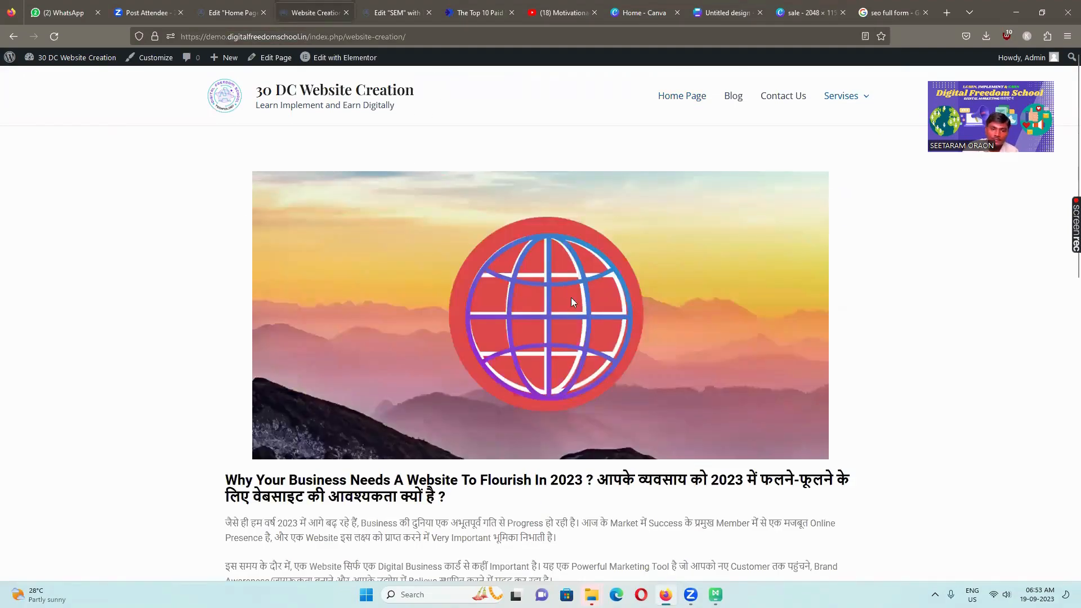
Step: Copy the full URL of the live Website Creation page and return to the Home Page's Elementor editor
scroll(572, 302, "down", 10)
scroll(518, 222, "up", 10)
left_click_drag(397, 35, 177, 23)
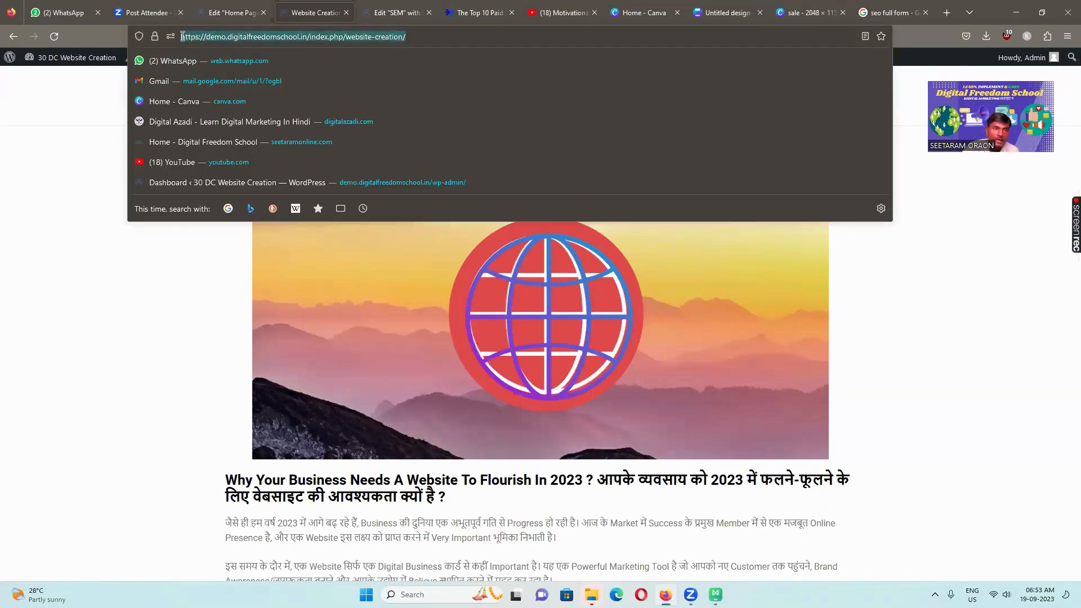
left_click(211, 13)
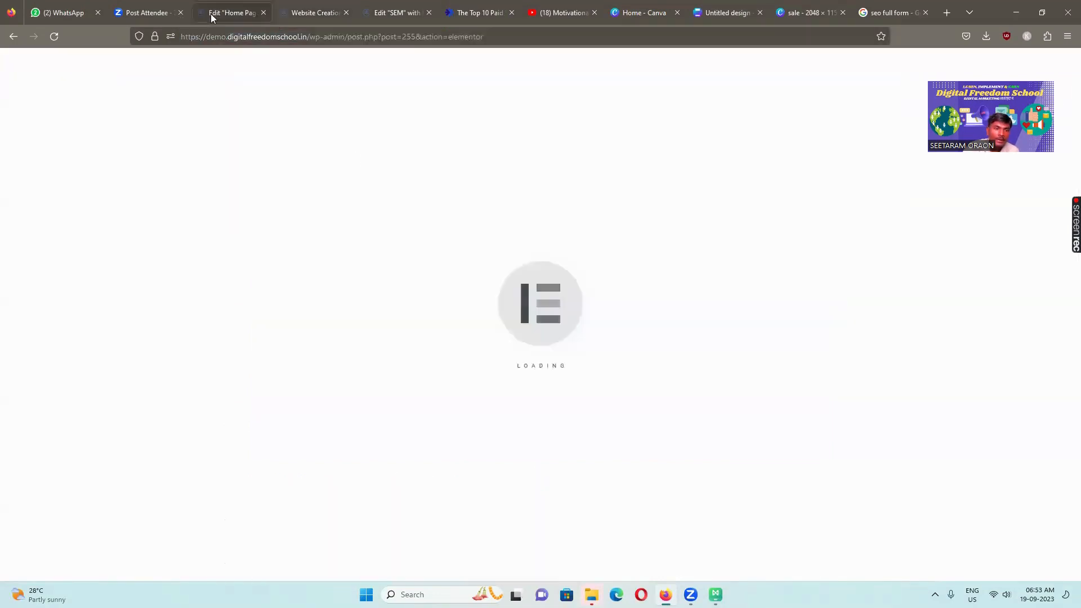
Step: Reload the Home Page's Elementor editor and return to it after checking the other open site pages
left_click(54, 36)
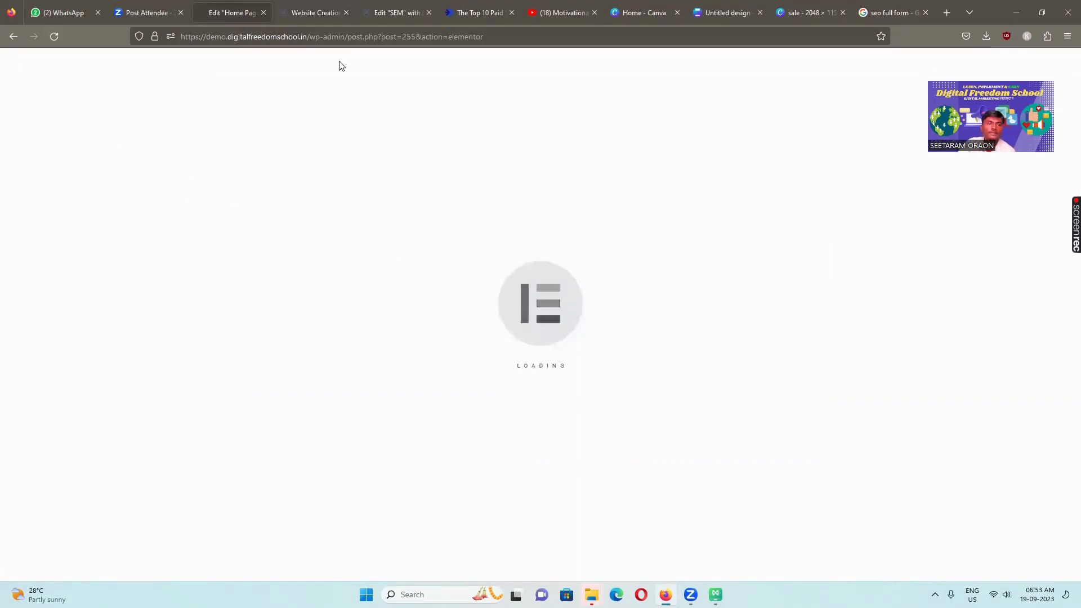
left_click(315, 13)
left_click(419, 17)
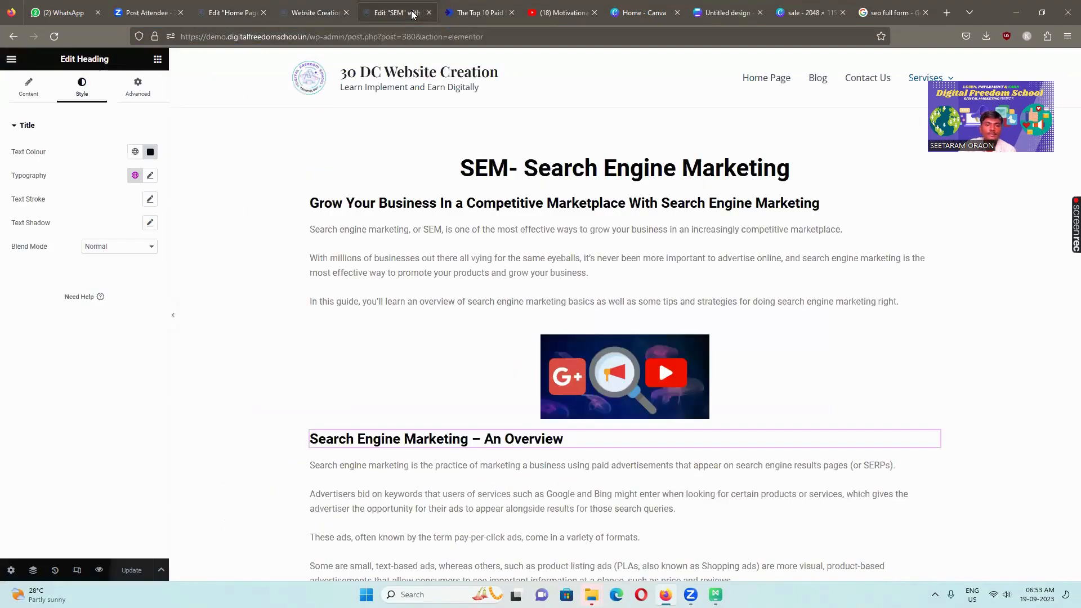
left_click(231, 12)
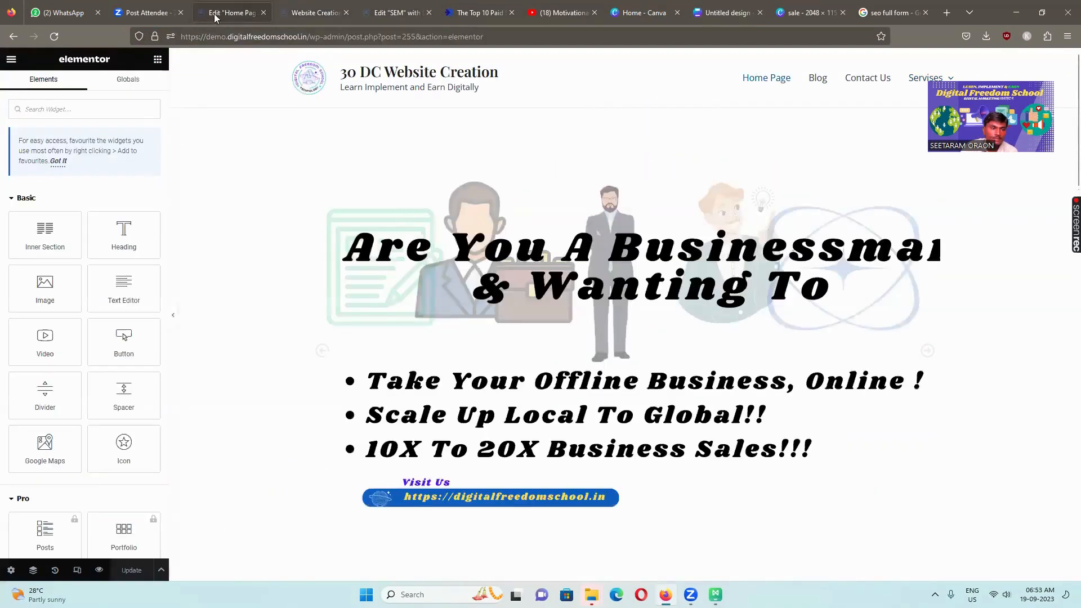
Step: Link the Website Creation box's globe icon under My Services to the copied Website Creation page URL, set to open in a new window
scroll(434, 293, "down", 10)
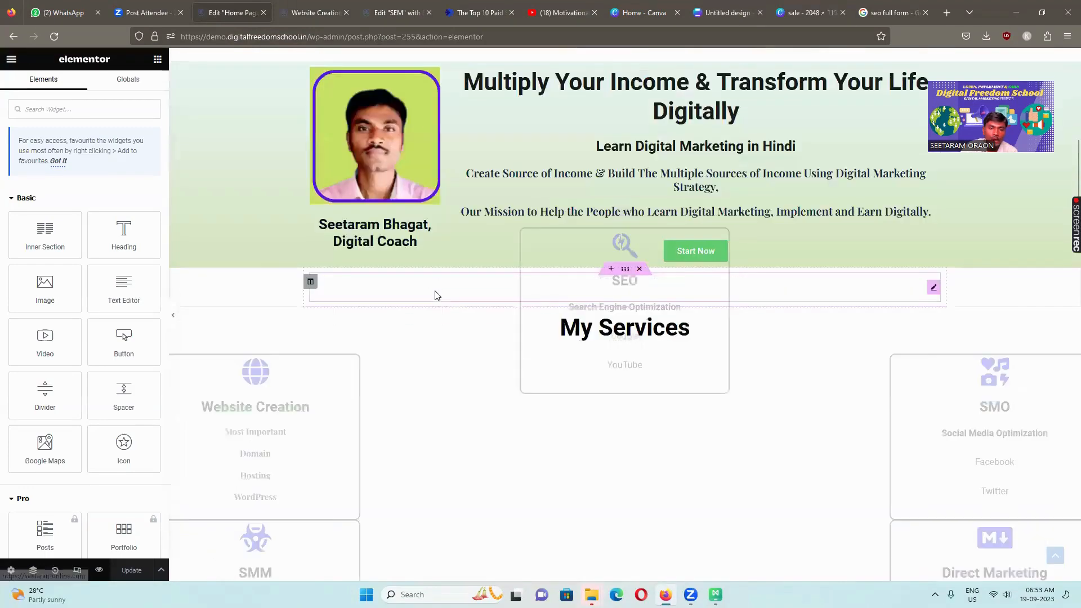
scroll(450, 281, "up", 12)
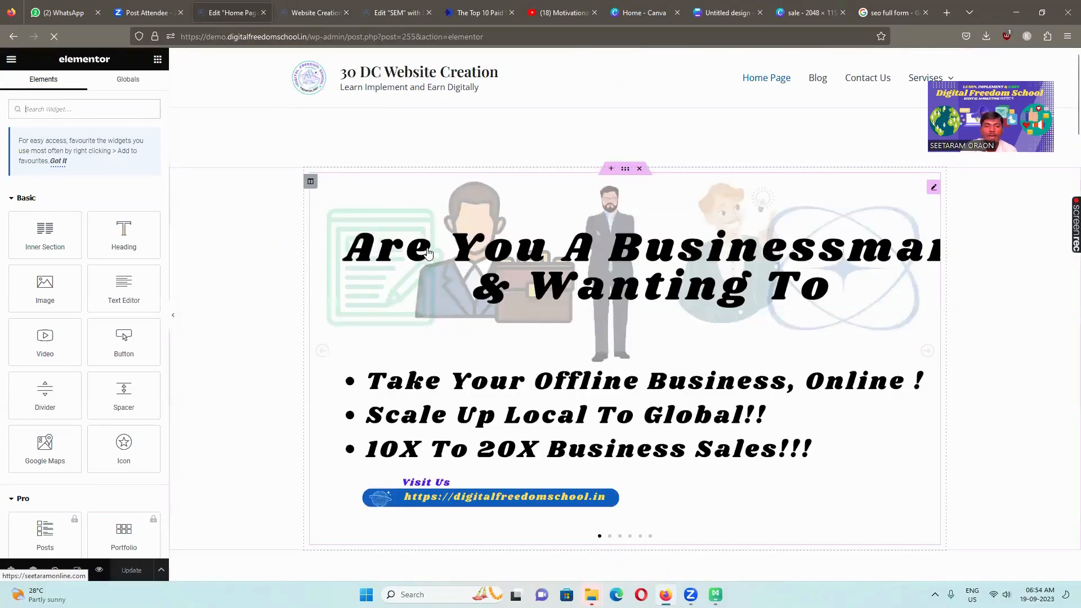
scroll(429, 252, "down", 5)
scroll(429, 252, "down", 8)
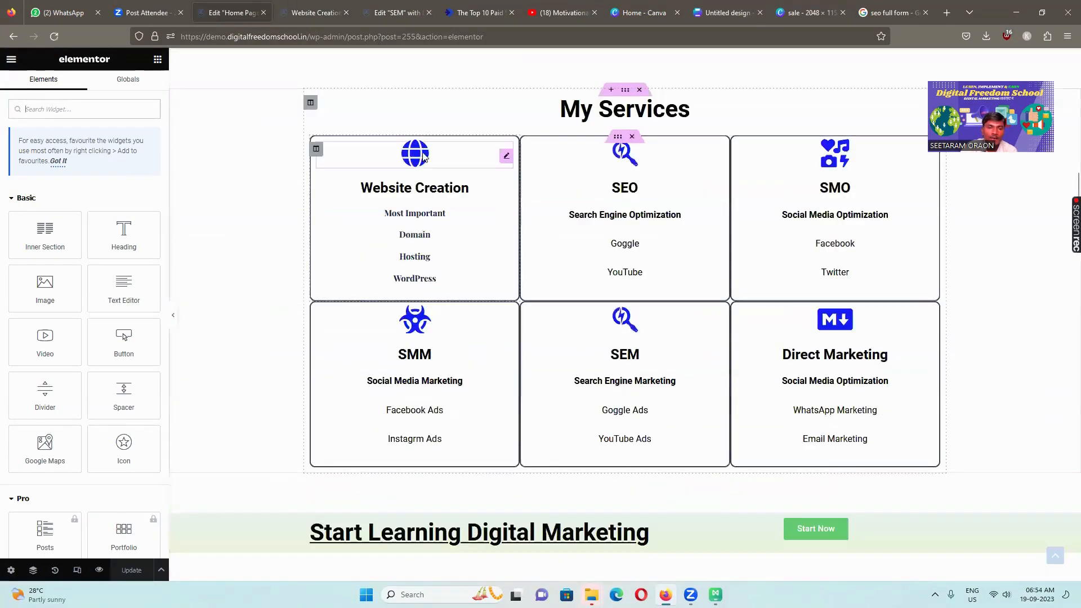
left_click(505, 157)
left_click(48, 269)
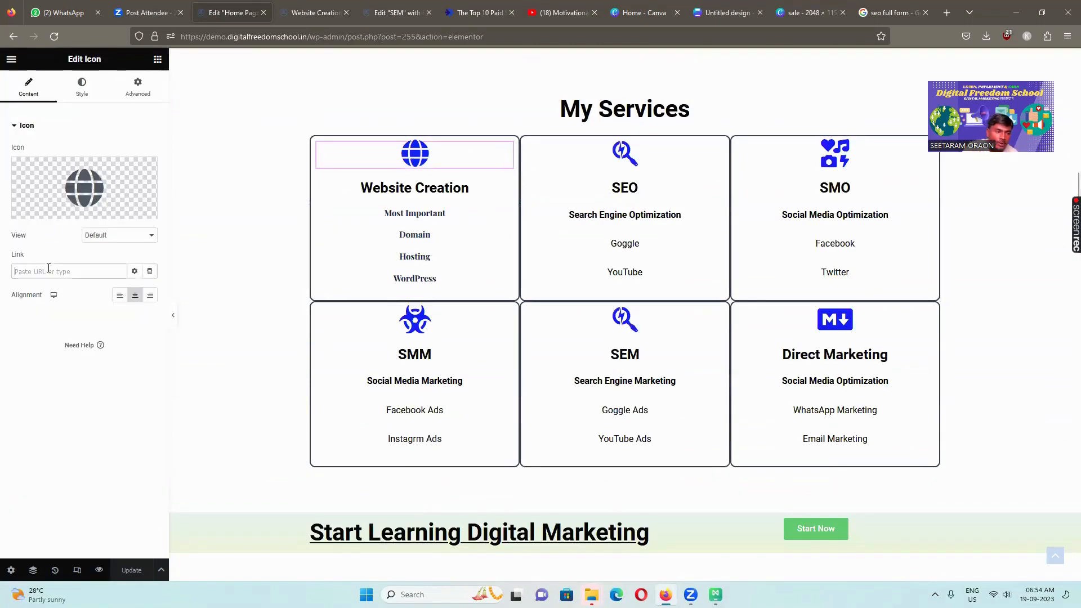
key("ctrl+v")
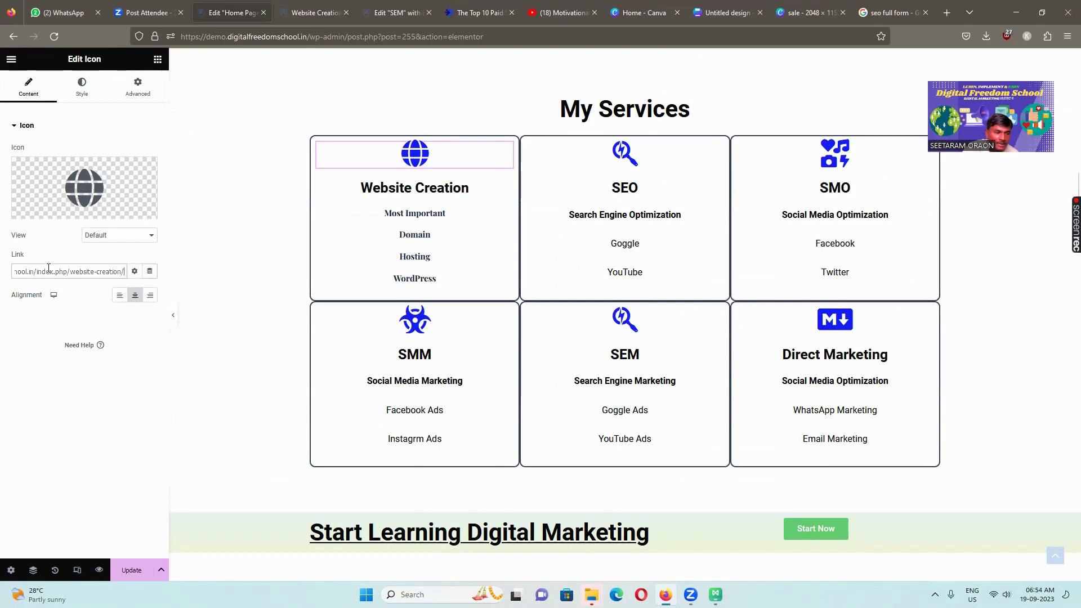
left_click(135, 271)
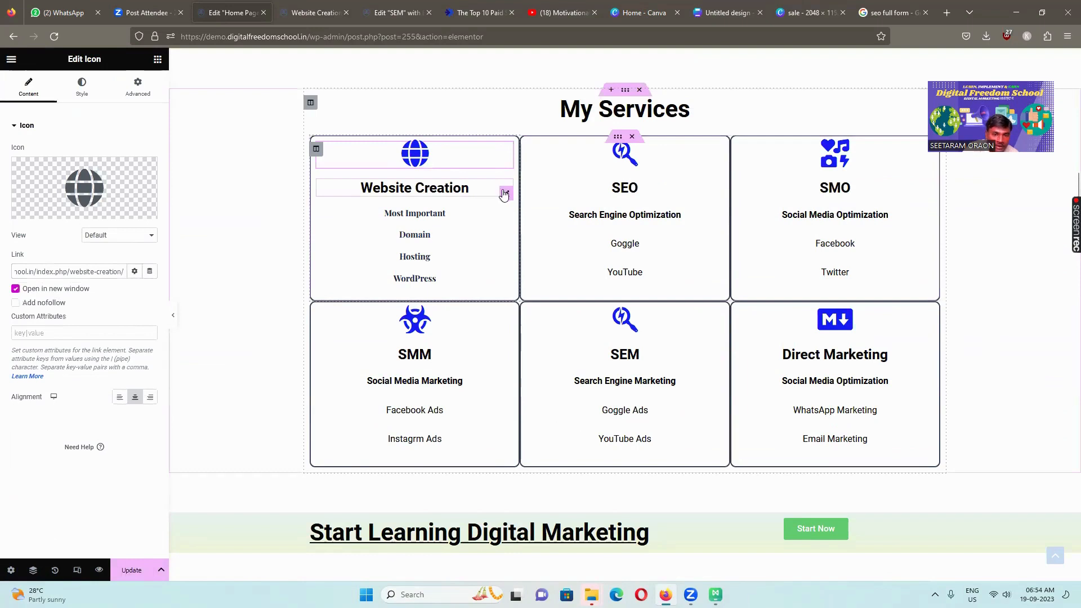
Step: Link the Website Creation heading to the same page URL, opening in a new window, and update the Home Page
left_click(504, 195)
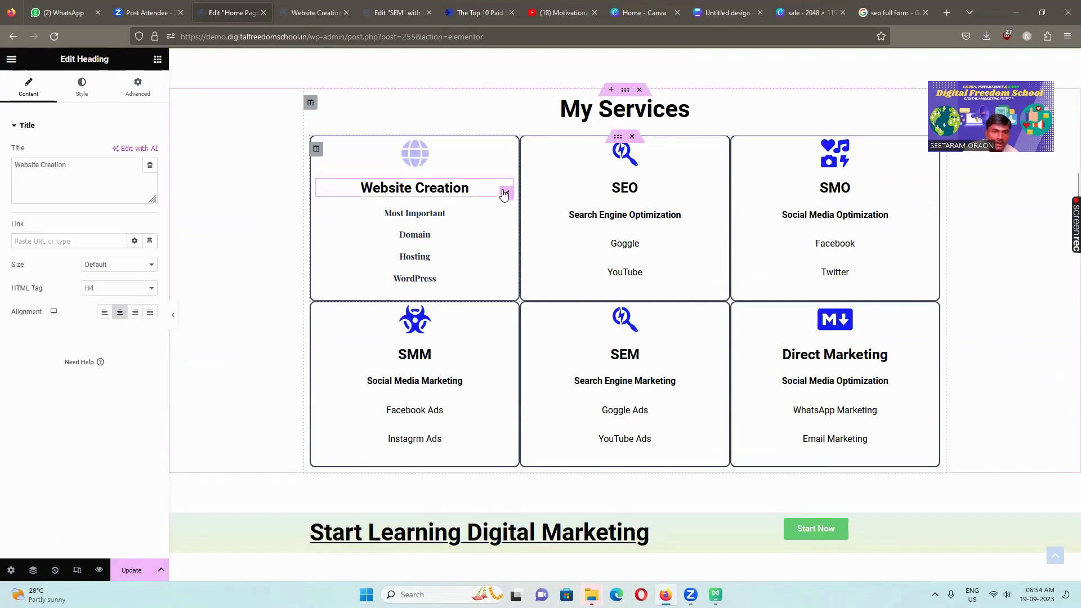
left_click(46, 242)
key("ctrl+v")
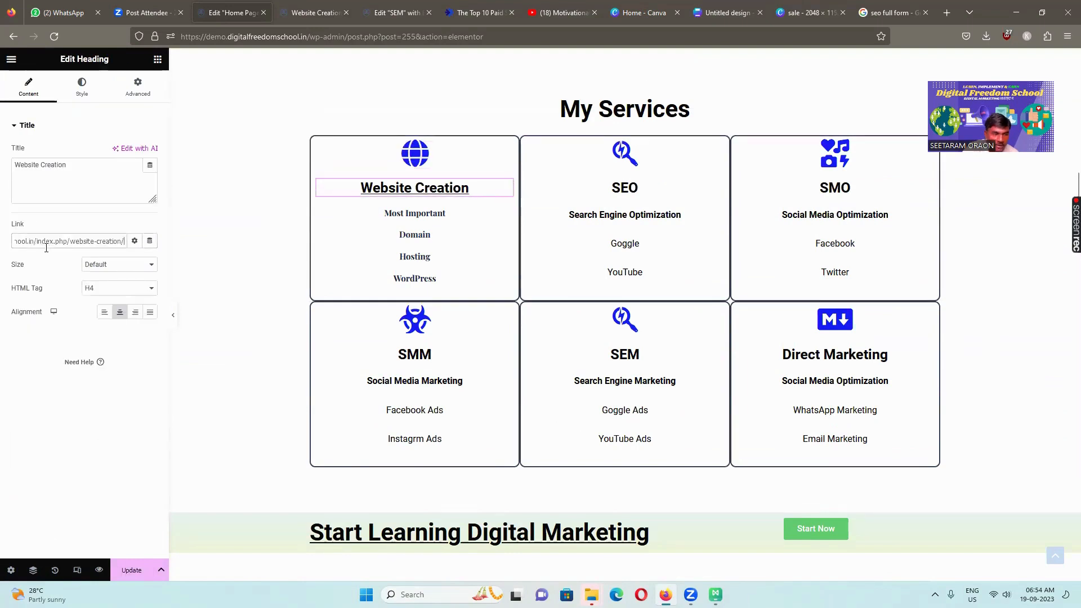
left_click(134, 242)
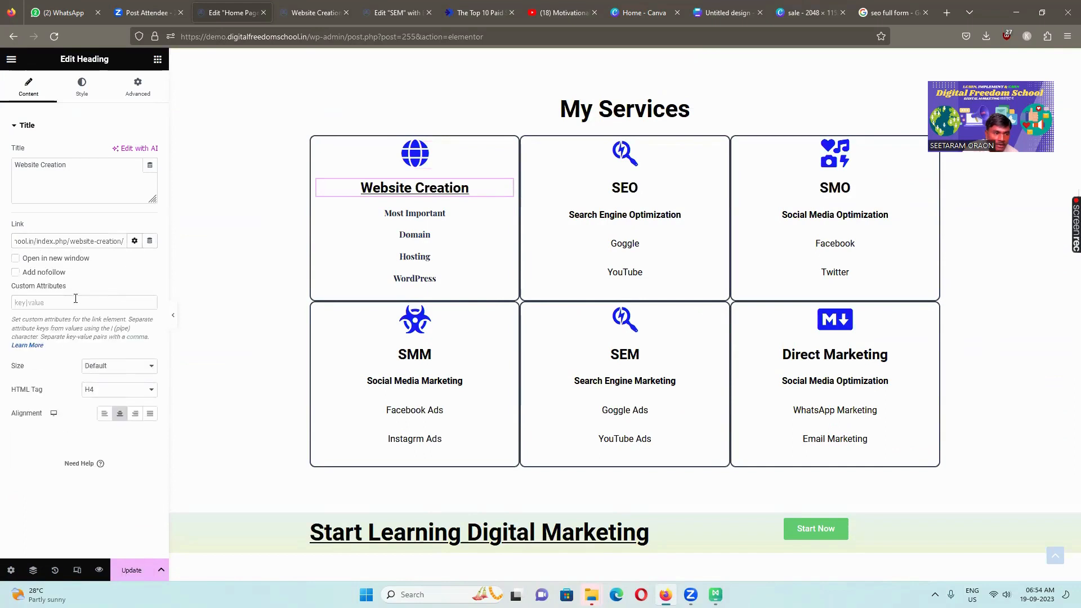
left_click(33, 260)
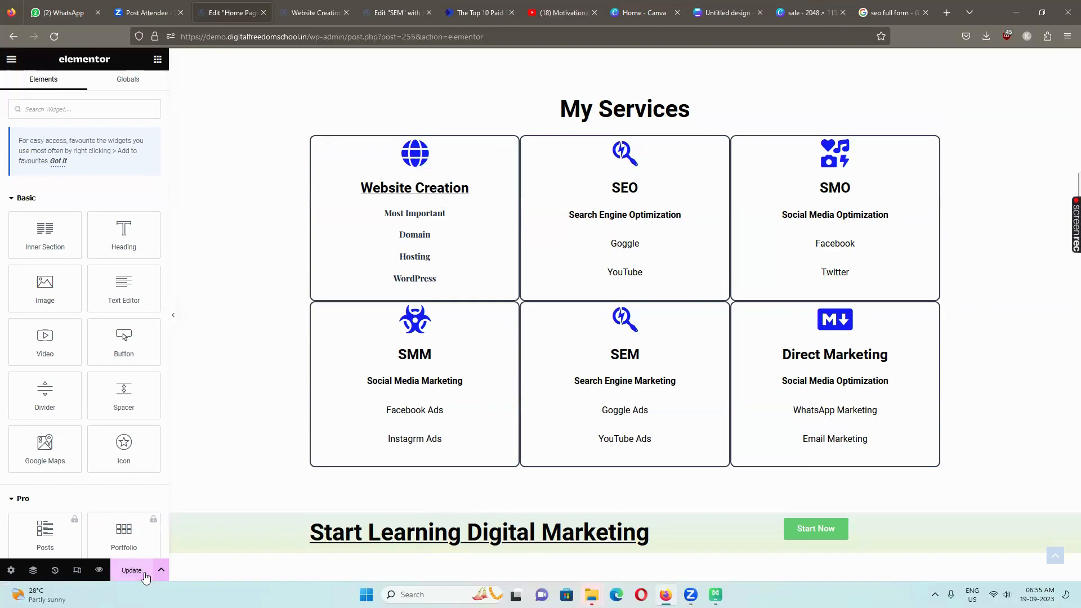
left_click(131, 570)
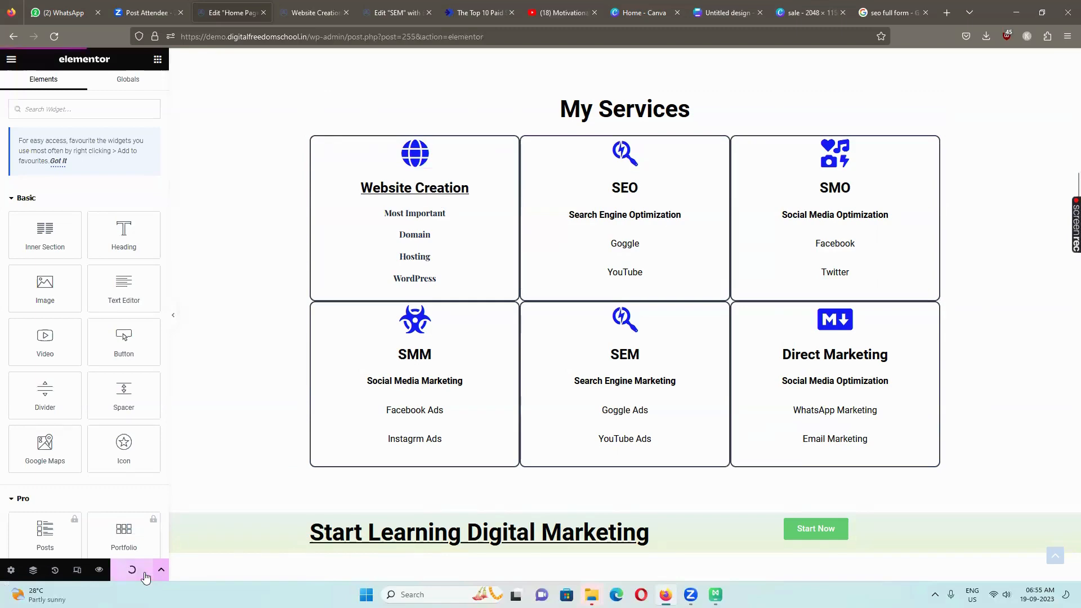
Step: Go from the live Website Creation page to the live home page and test the Website Creation heading's link under My Services
left_click(315, 16)
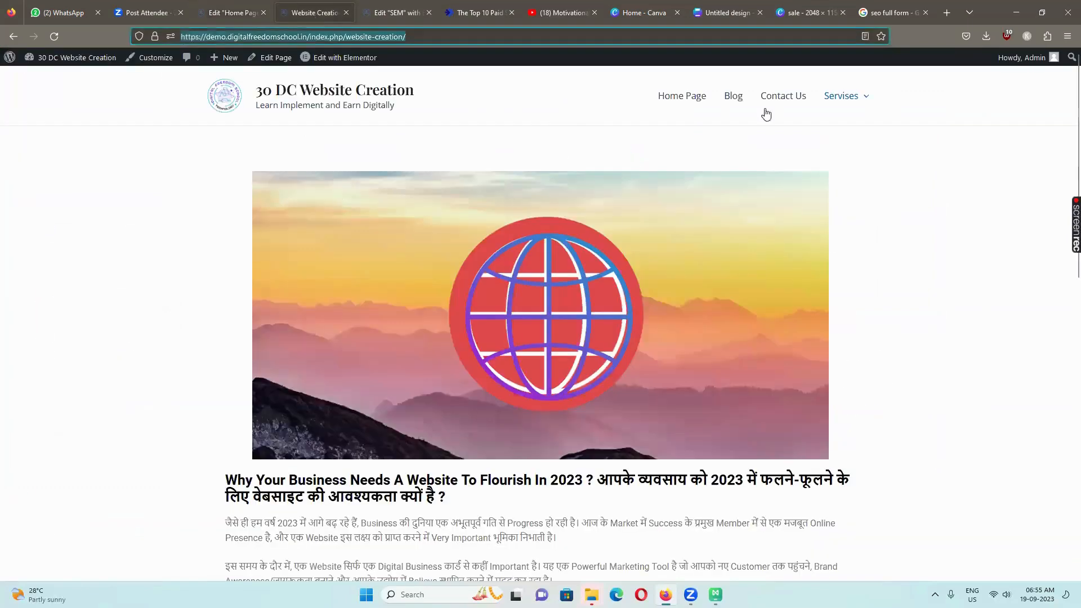
mouse_move(856, 102)
left_click(846, 139)
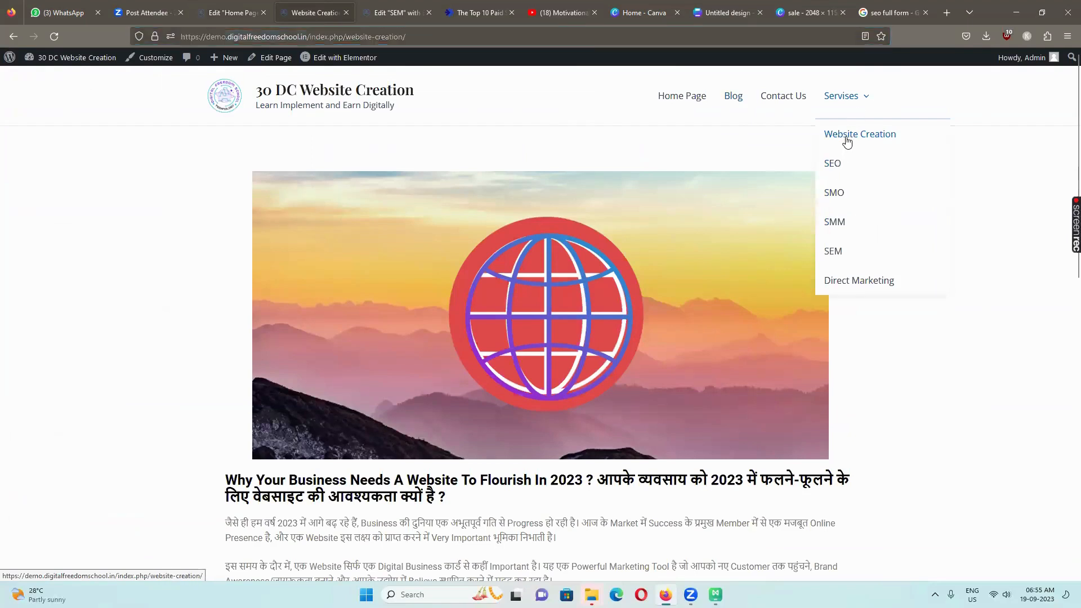
scroll(334, 269, "down", 2)
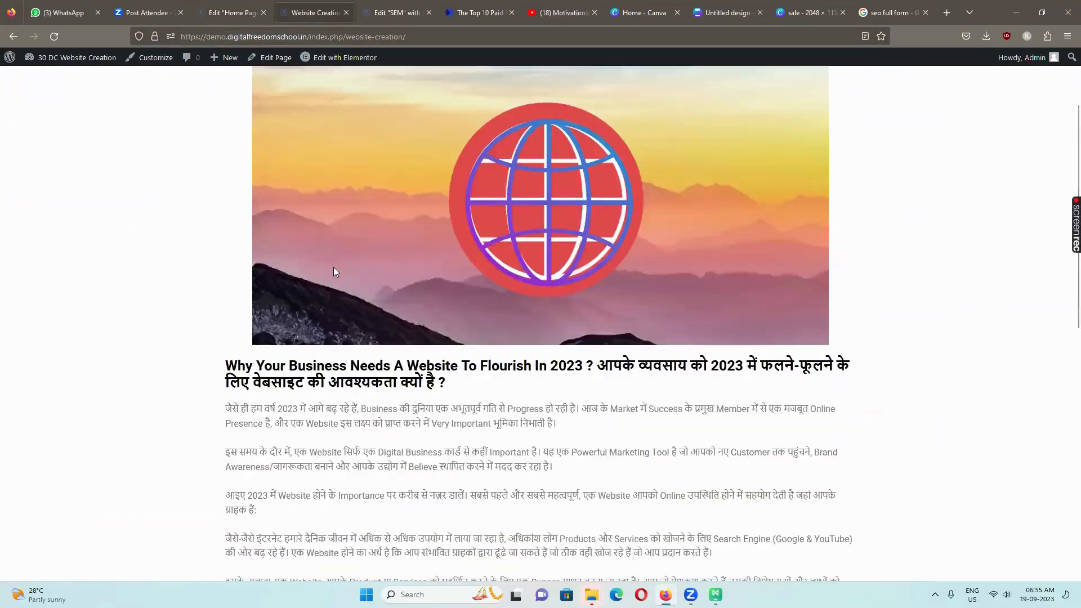
scroll(333, 269, "up", 2)
left_click(687, 96)
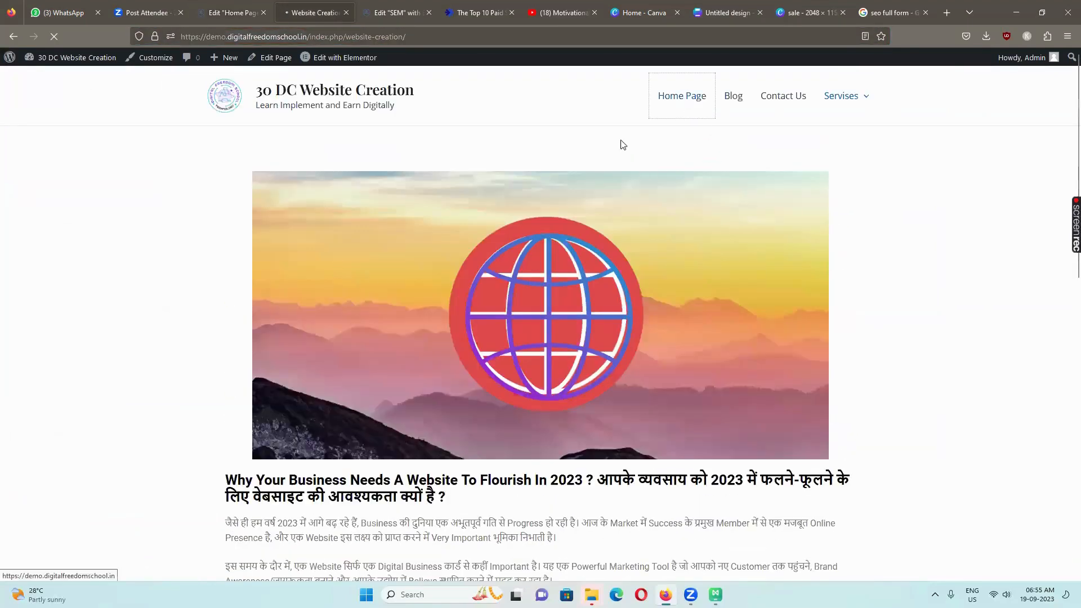
scroll(488, 325, "down", 10)
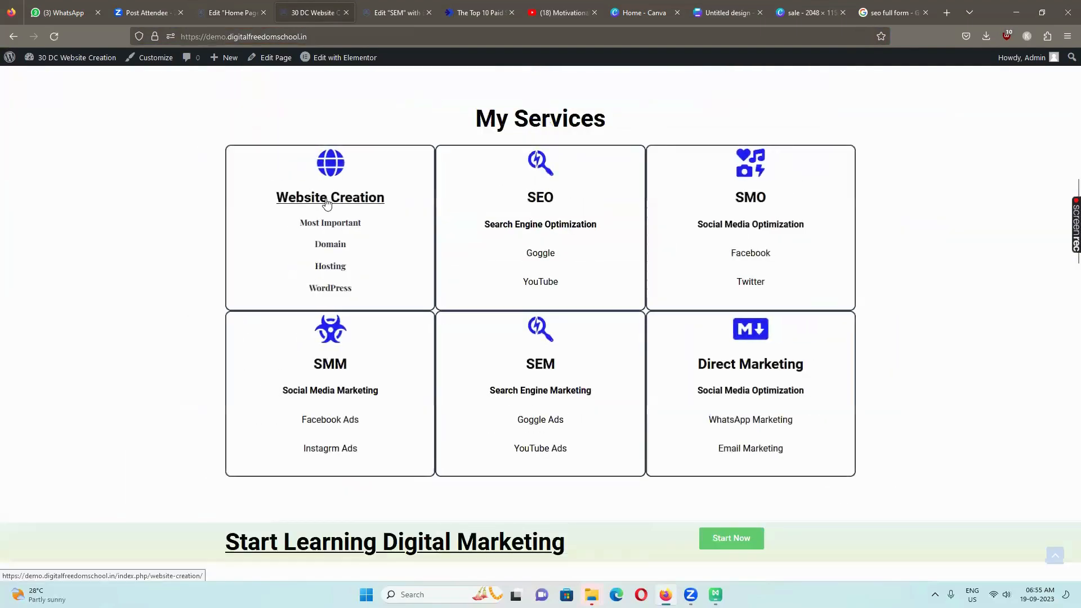
left_click(327, 202)
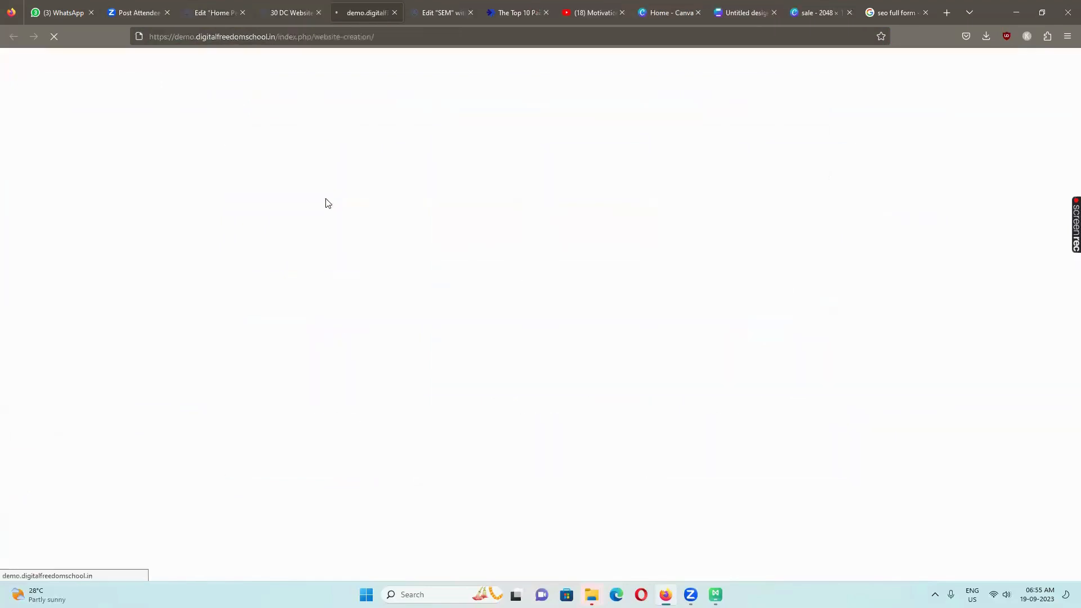
Step: Review the Website Creation page opened by the link, close it and return to the live home page
left_click(304, 18)
left_click(352, 15)
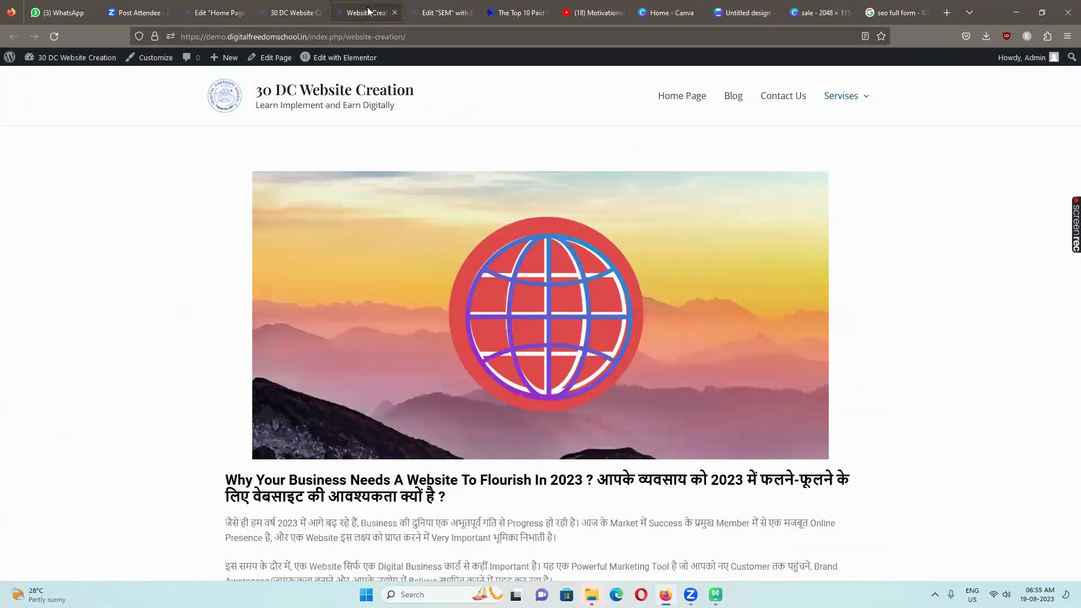
scroll(522, 384, "down", 3)
scroll(522, 382, "down", 7)
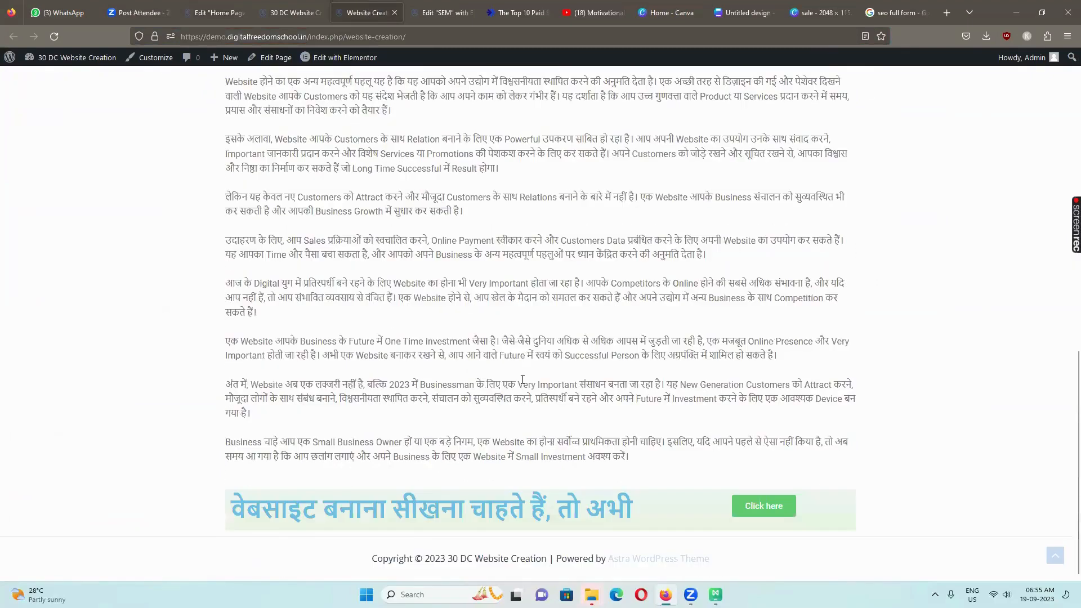
scroll(522, 380, "up", 15)
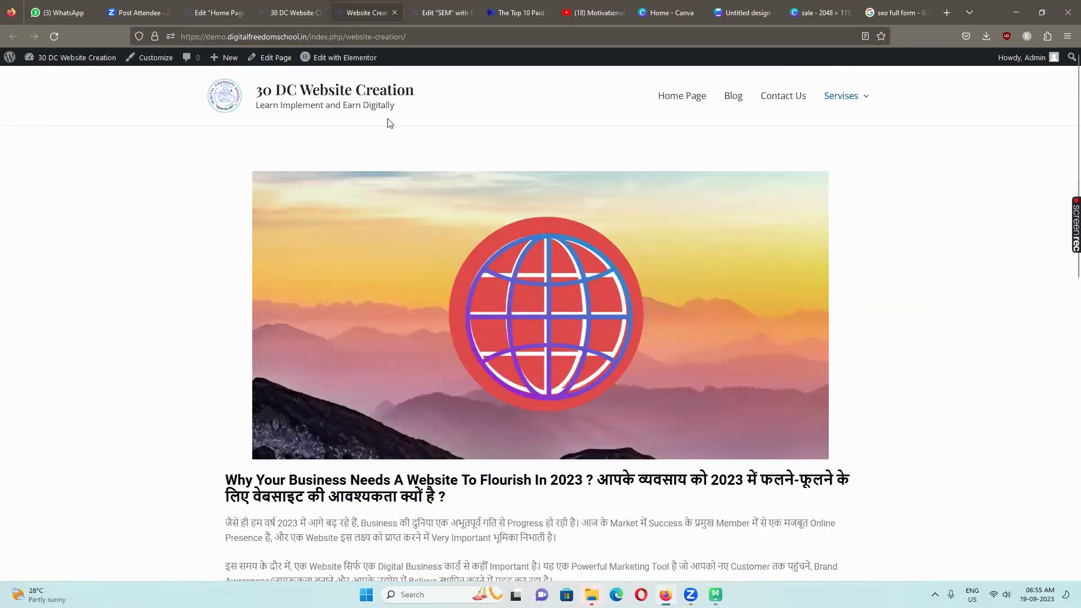
left_click(394, 13)
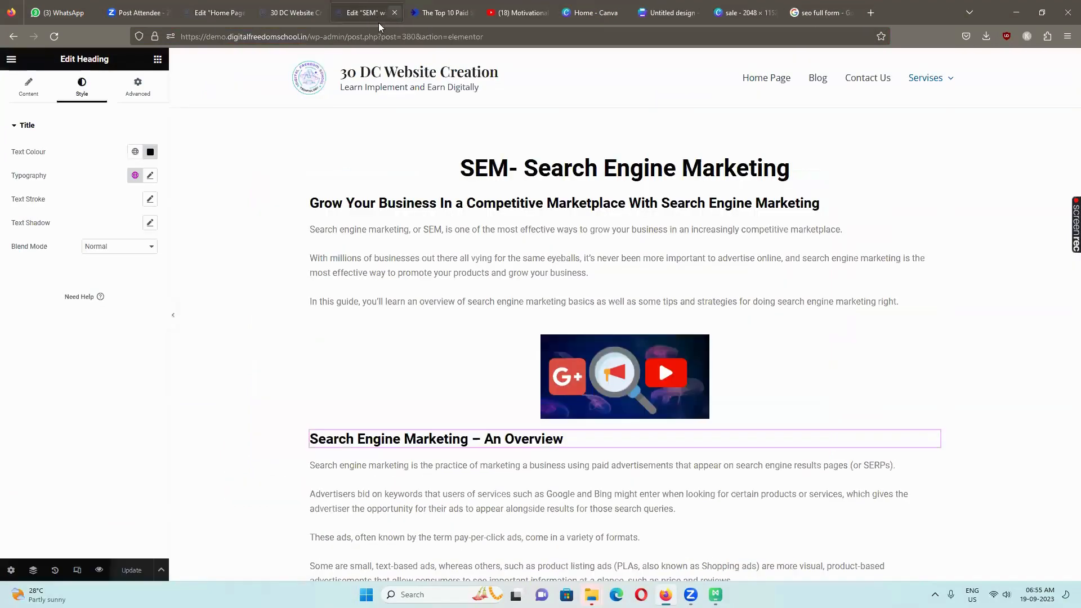
left_click(292, 12)
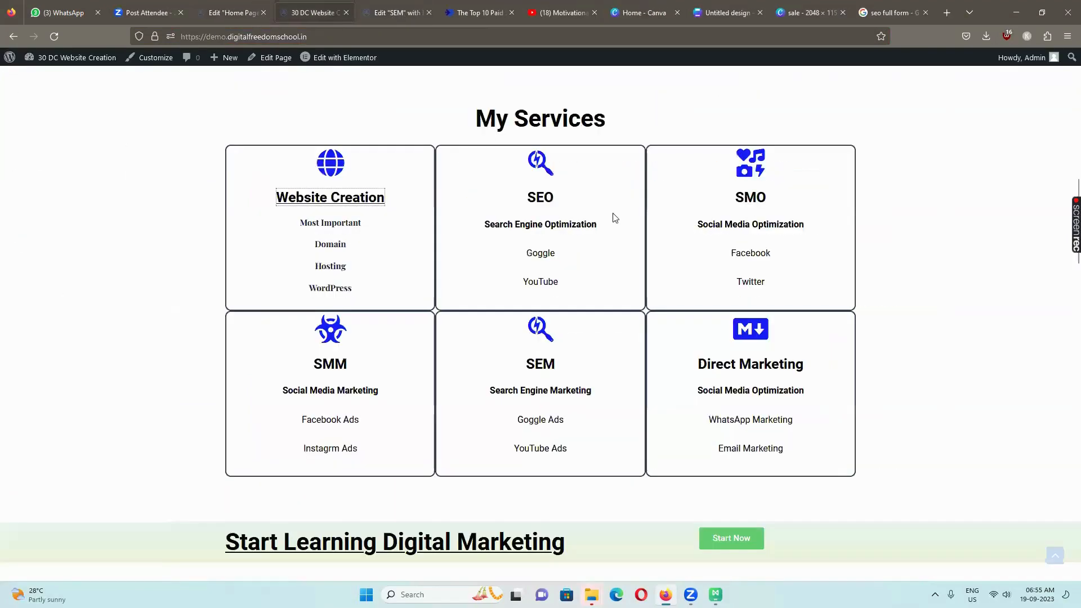
Step: Open the SEO page from the live home page's Servises navigation and copy its full URL
scroll(534, 241, "up", 5)
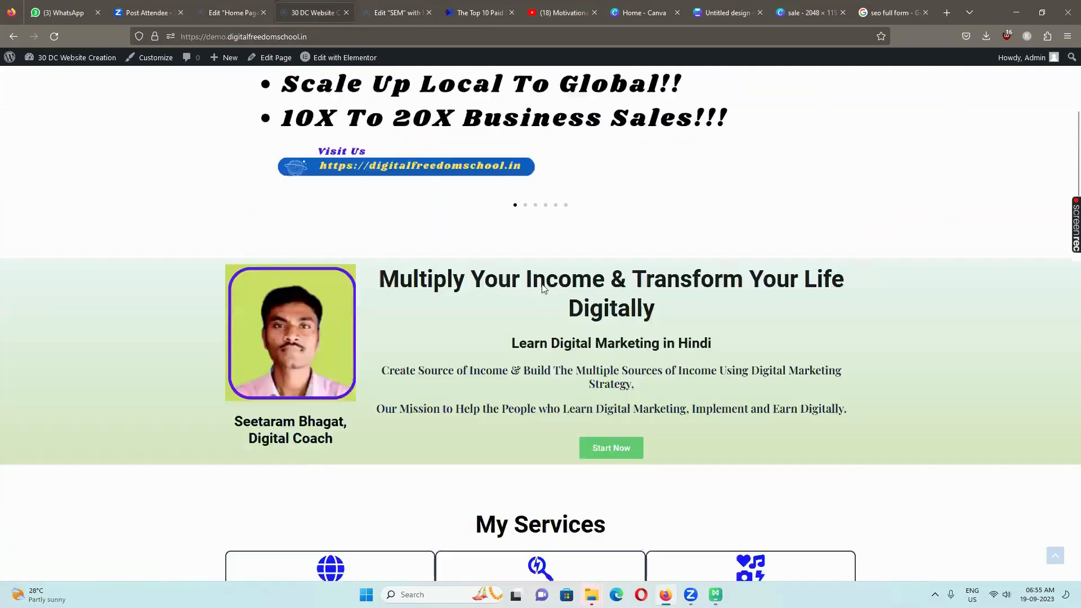
scroll(534, 248, "down", 5)
left_click(536, 212)
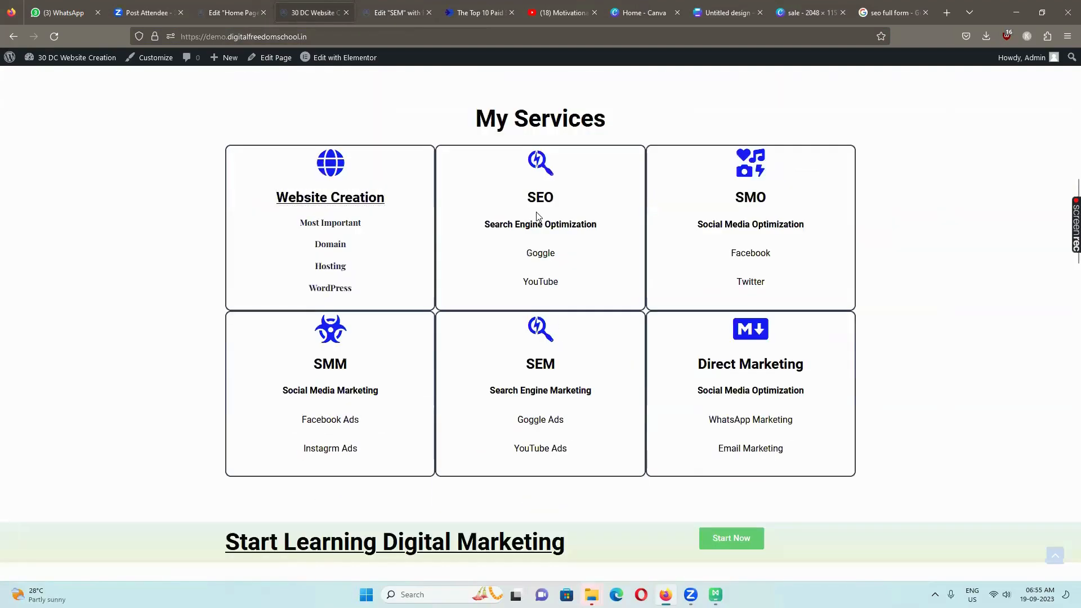
scroll(769, 207, "up", 10)
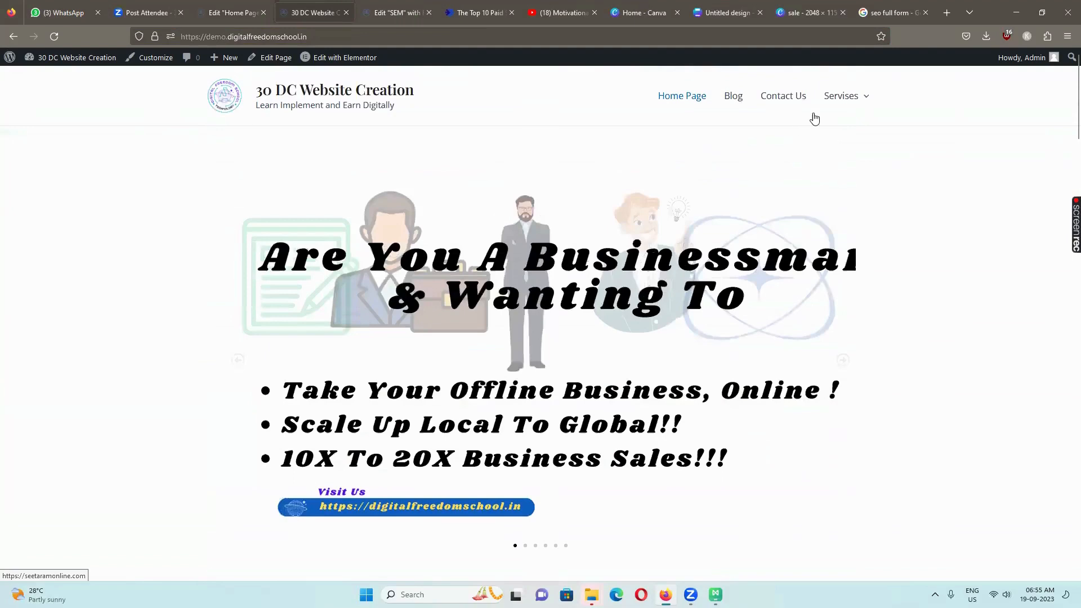
mouse_move(848, 101)
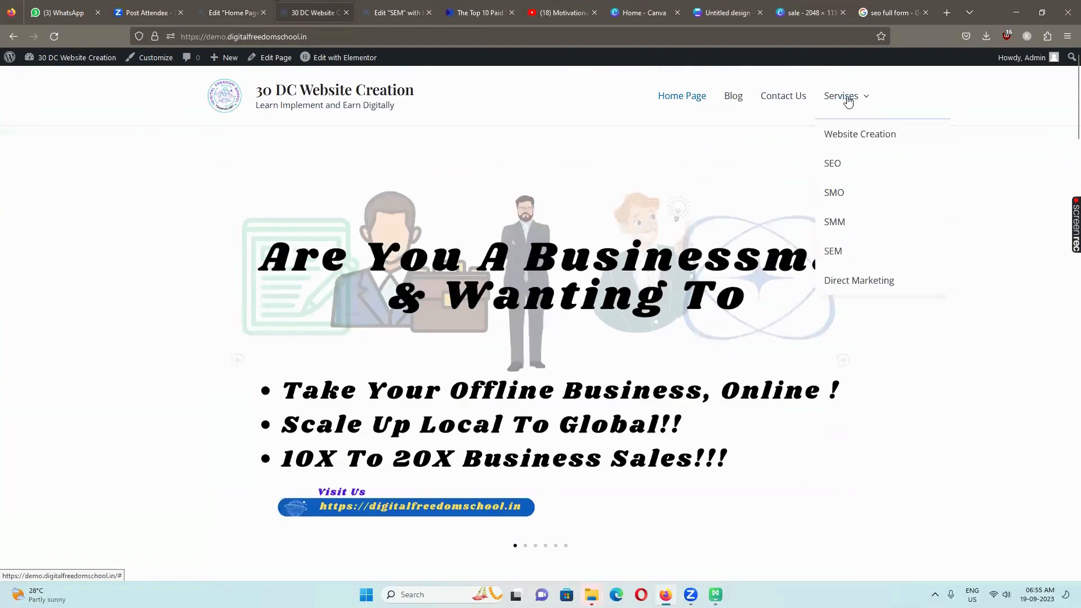
left_click(832, 164)
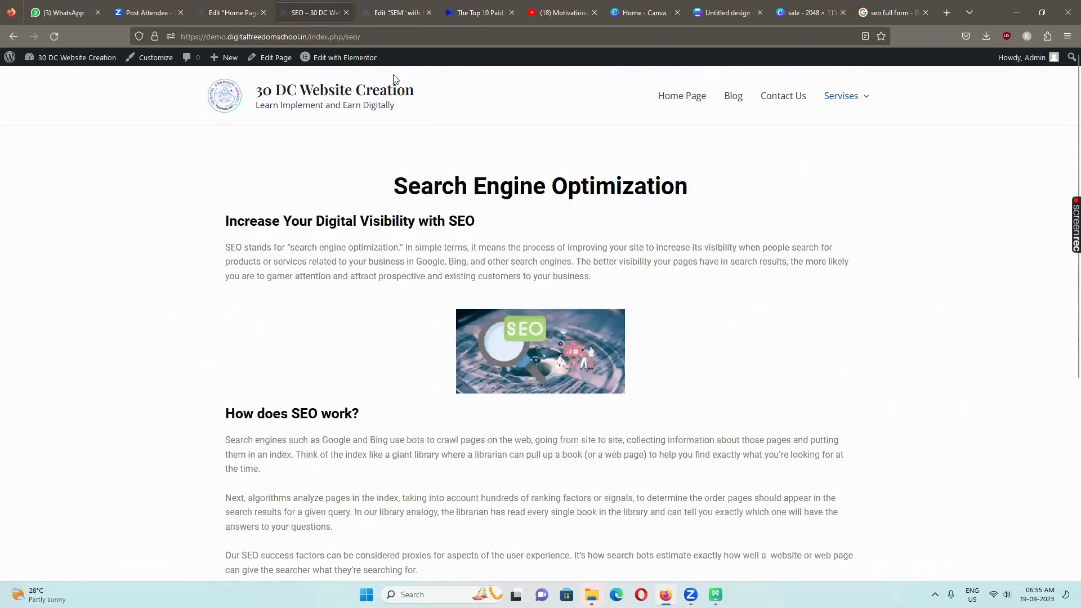
left_click_drag(374, 36, 182, 34)
key("ctrl+c")
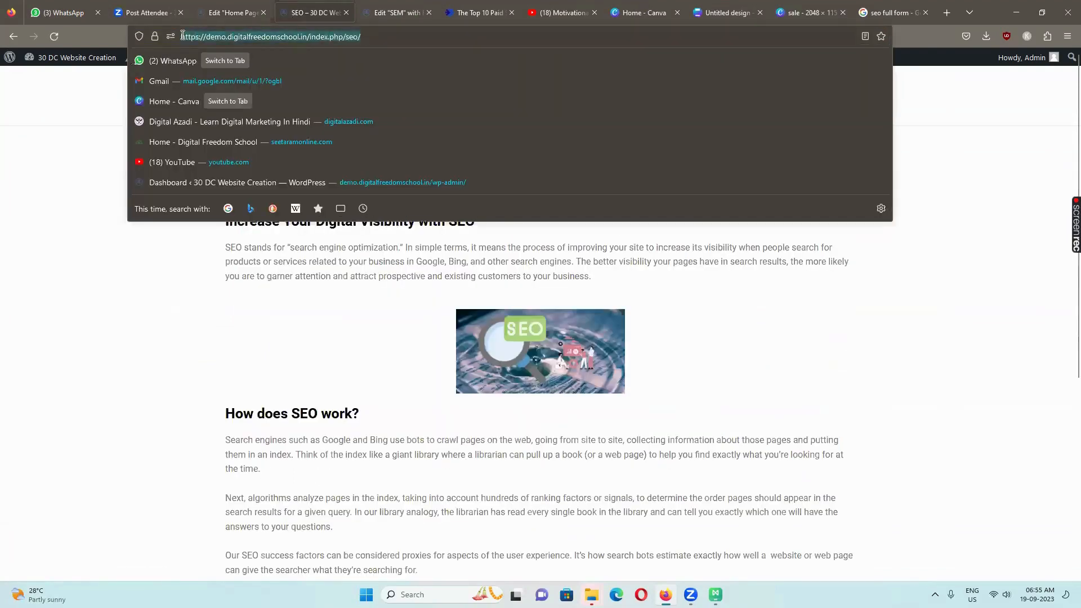
Step: In the Home Page's Elementor editor, link the SEO box's icon to the copied SEO page URL, opening in a new window
left_click(217, 12)
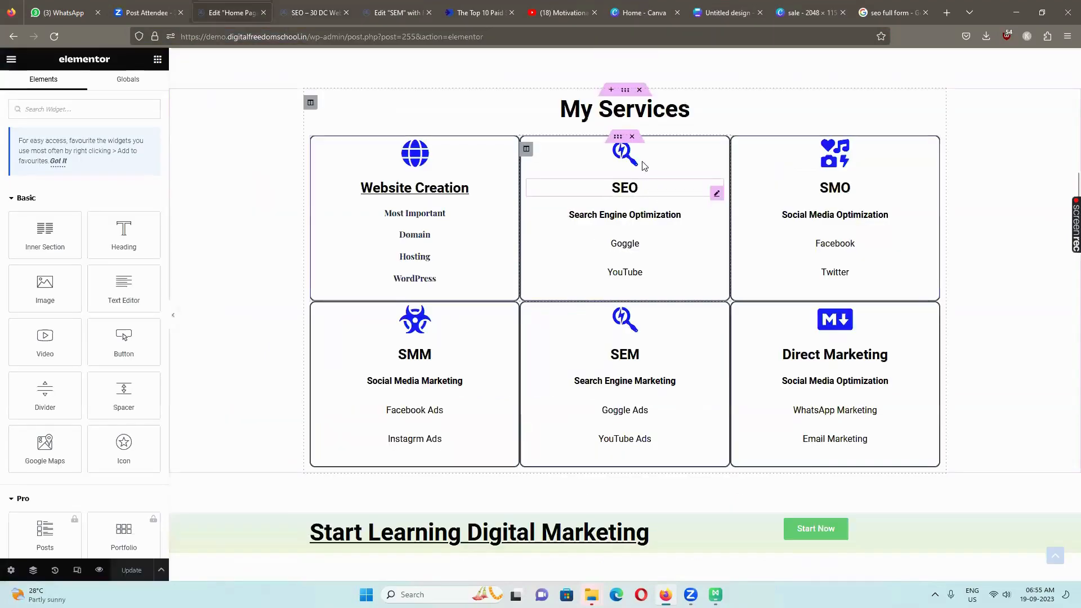
left_click(714, 157)
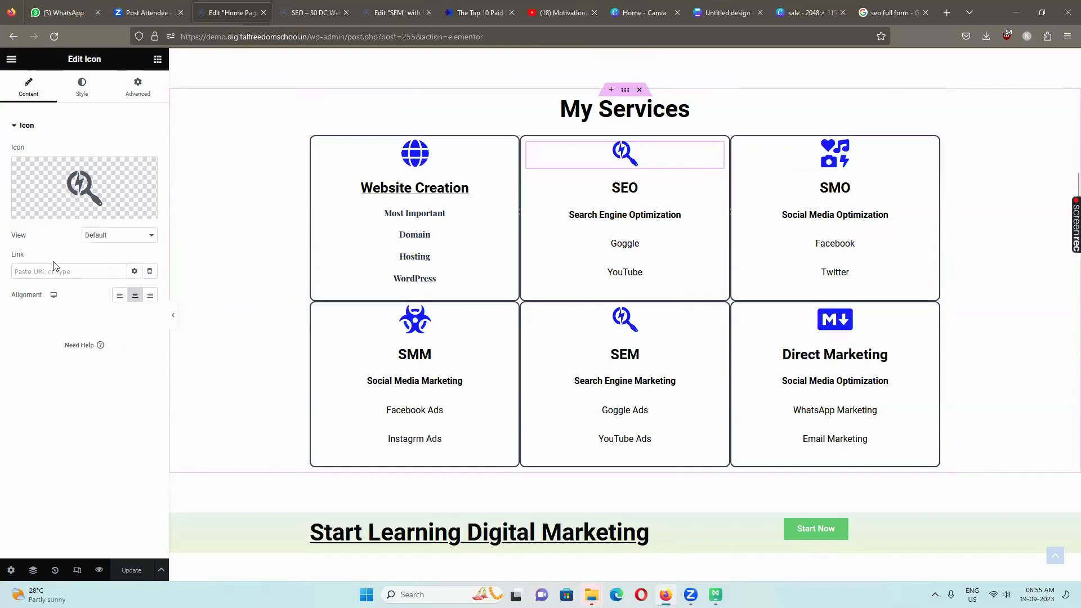
left_click(40, 271)
key("ctrl+v")
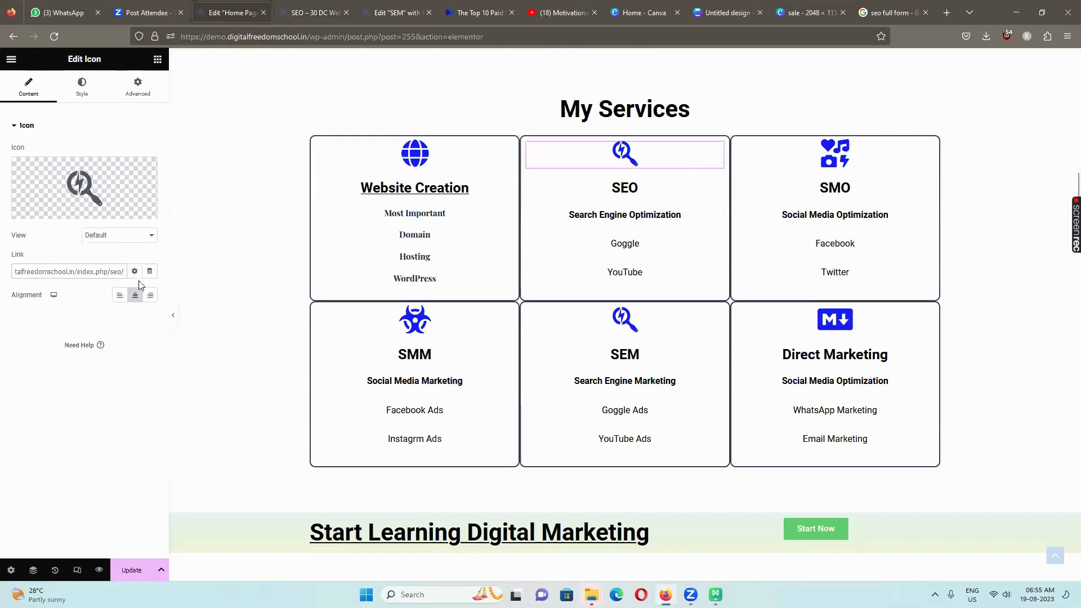
left_click(134, 271)
left_click(51, 289)
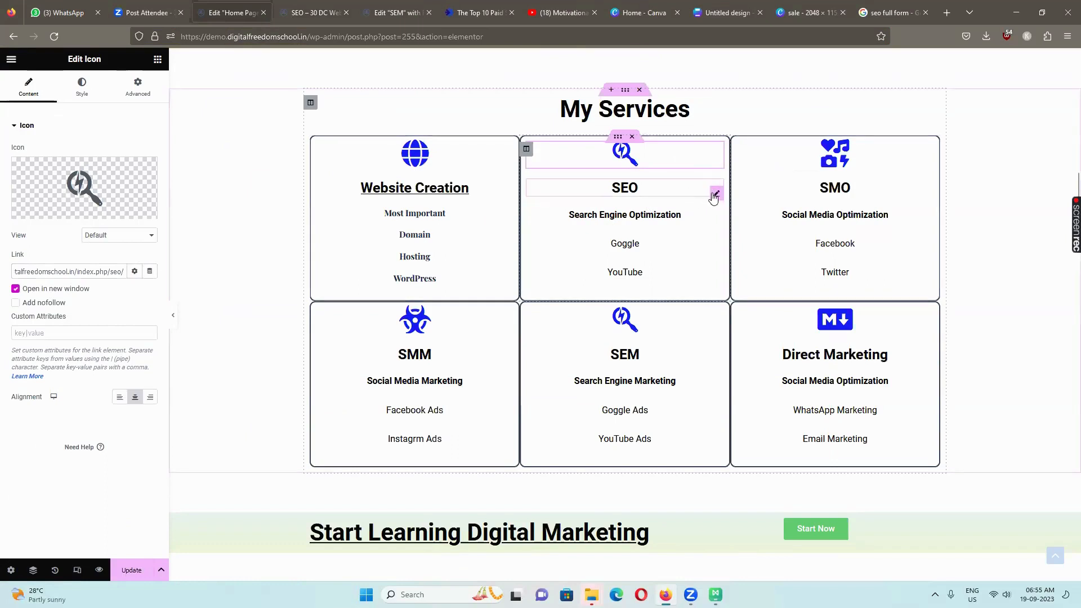
Step: Link the SEO heading to the copied SEO page URL, opening in a new window, and update the Home Page
left_click(714, 194)
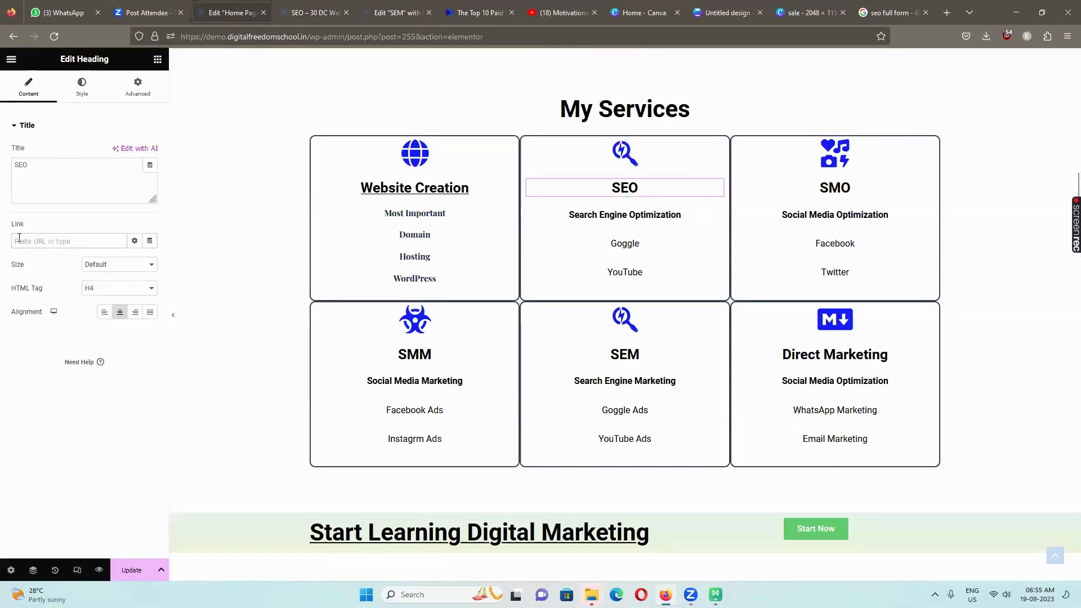
key("ctrl+v")
left_click(134, 240)
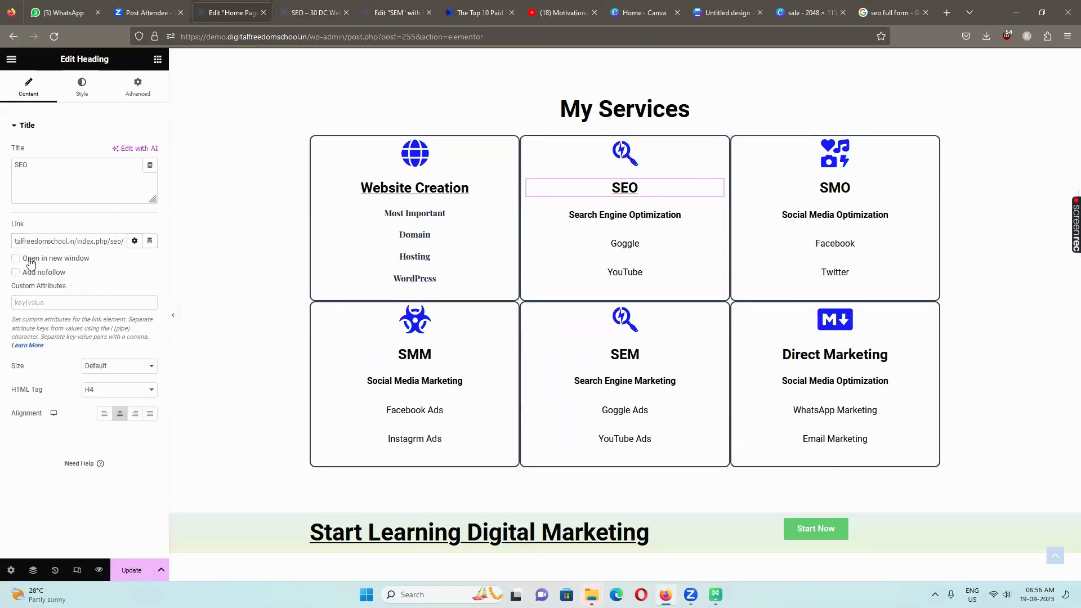
left_click(28, 256)
left_click(137, 568)
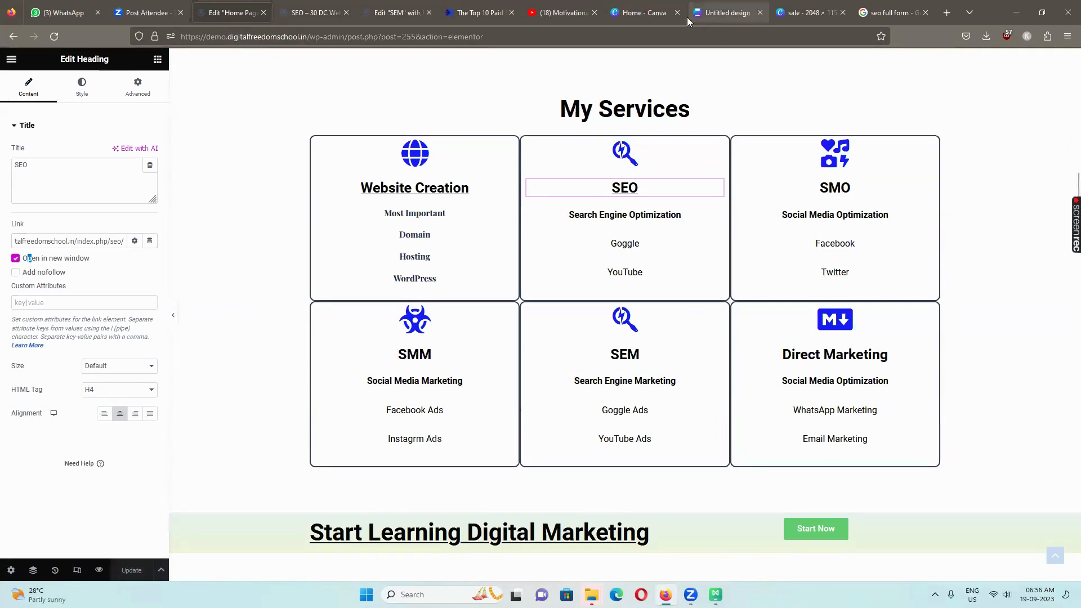
Step: Open the SMO page from the live site's Servises navigation and copy its full URL
left_click(324, 11)
mouse_move(844, 99)
left_click(835, 194)
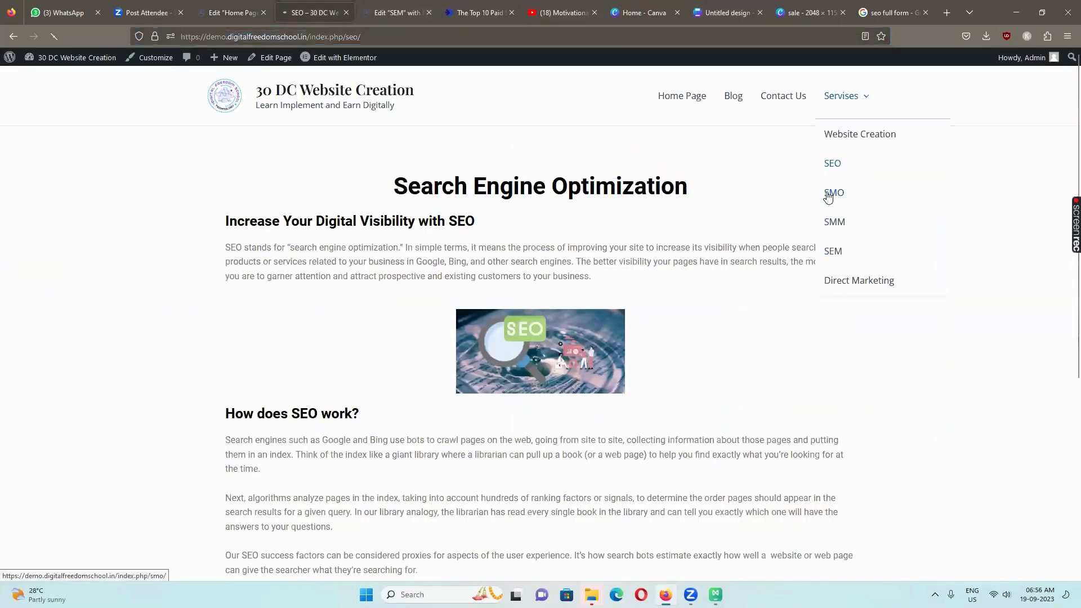
left_click(381, 35)
key("ctrl+c")
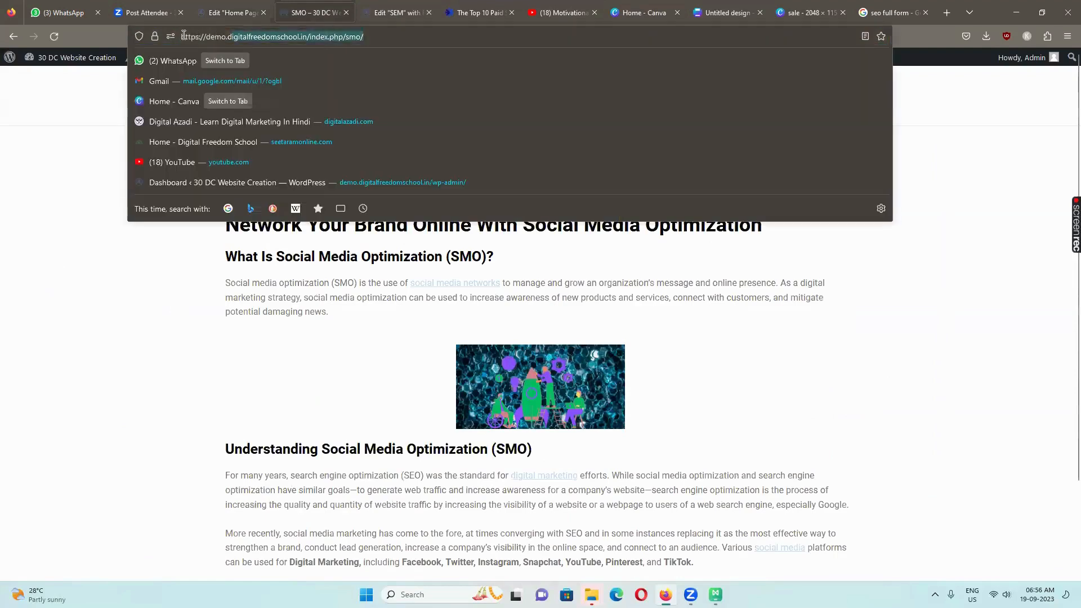
Step: In the Home Page's Elementor editor, link the SMO box's icon to the copied SMO page URL, opening in a new window
left_click(232, 12)
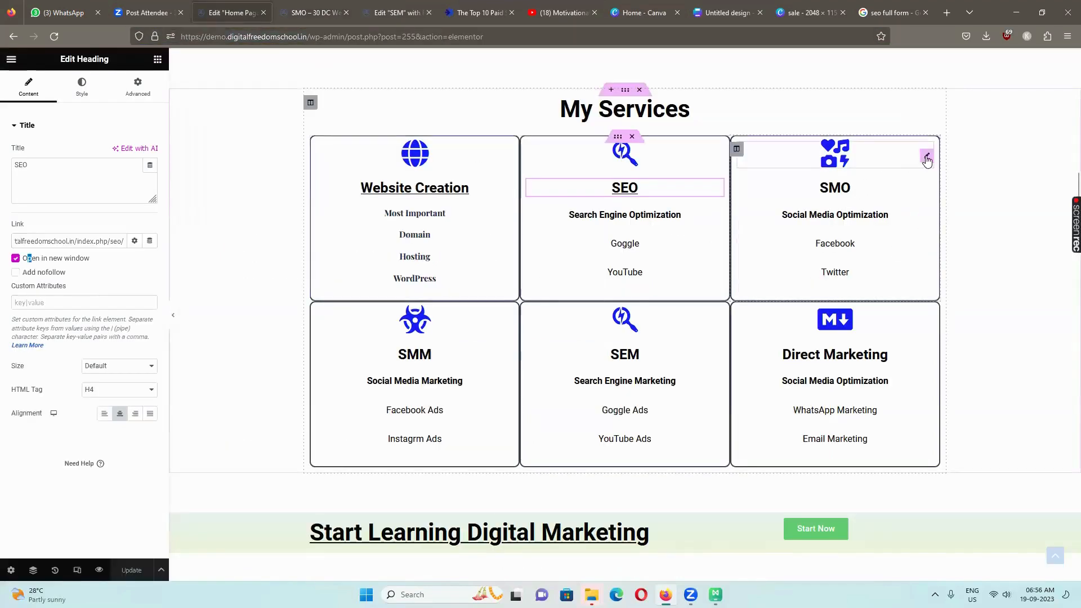
left_click_drag(927, 156, 855, 173)
left_click(924, 161)
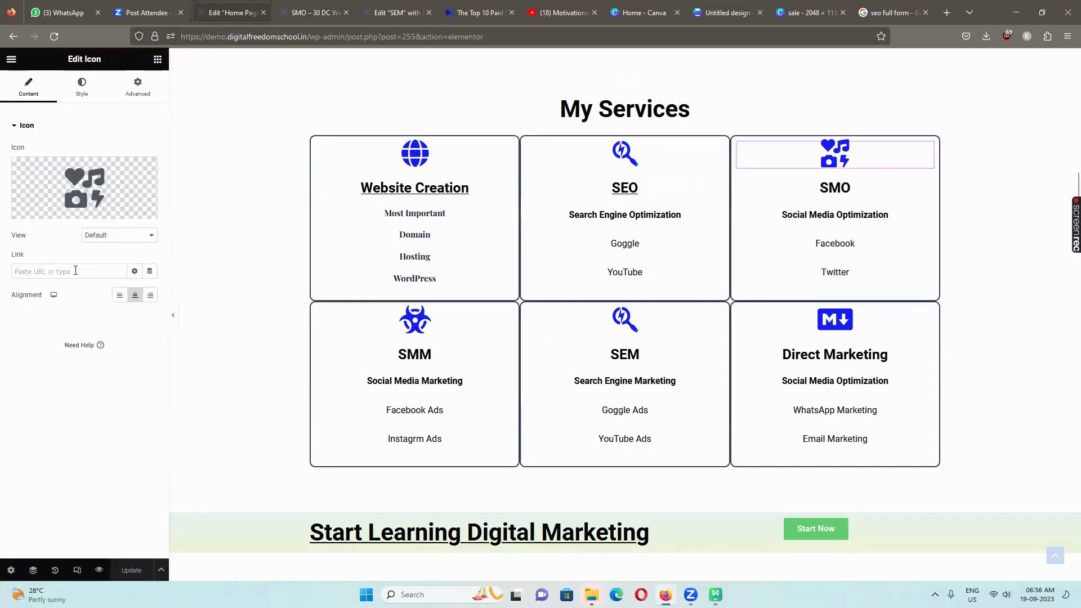
key("ctrl+v")
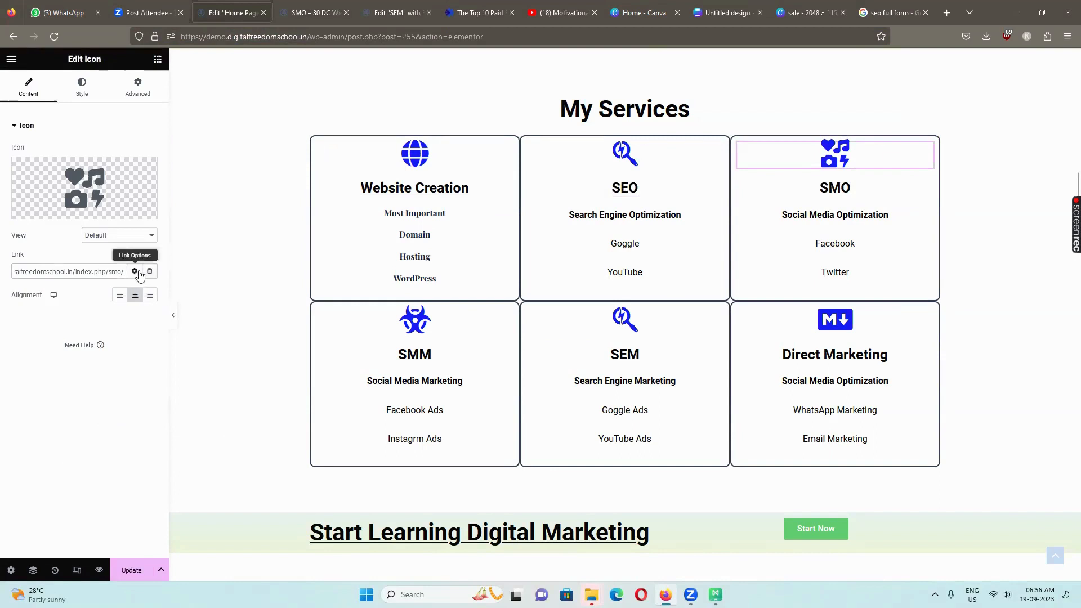
left_click(134, 271)
left_click(48, 288)
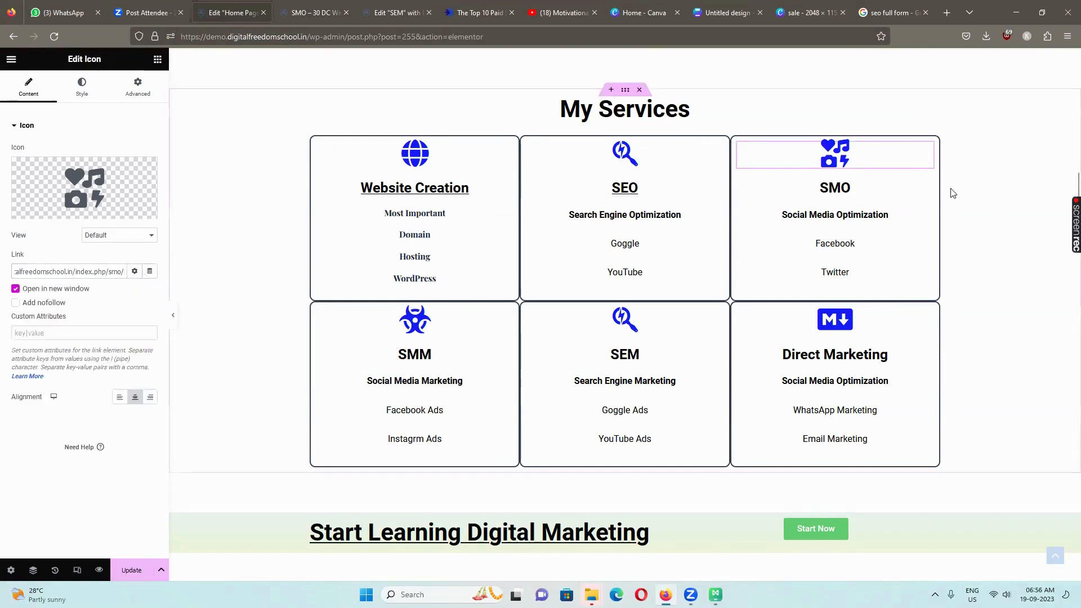
Step: Link the SMO heading to the copied SMO page URL, opening in a new window, and update the Home Page
left_click(921, 196)
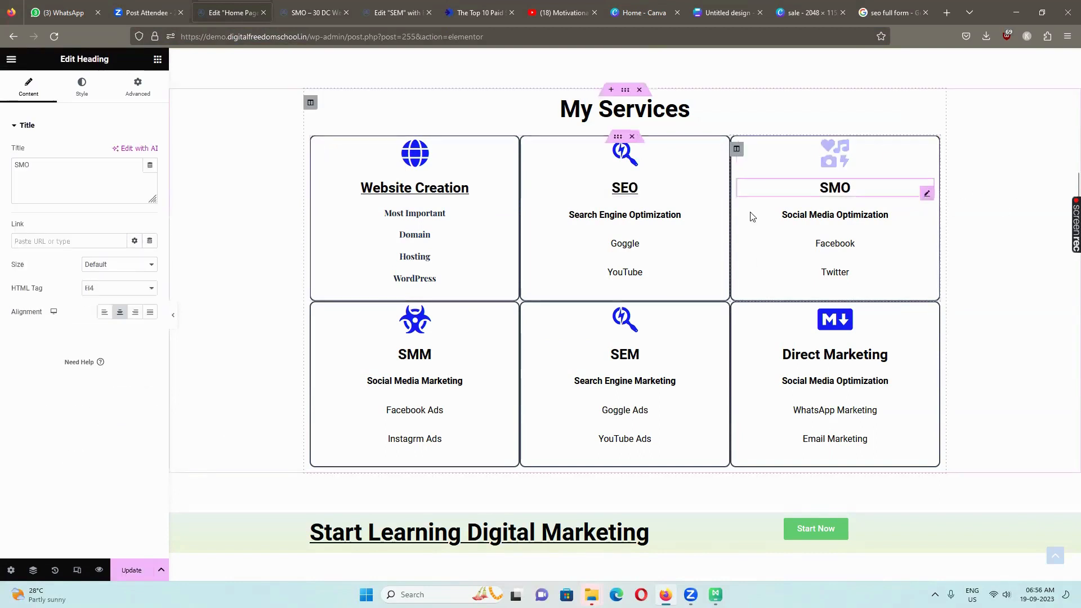
left_click(54, 240)
key("ctrl+v")
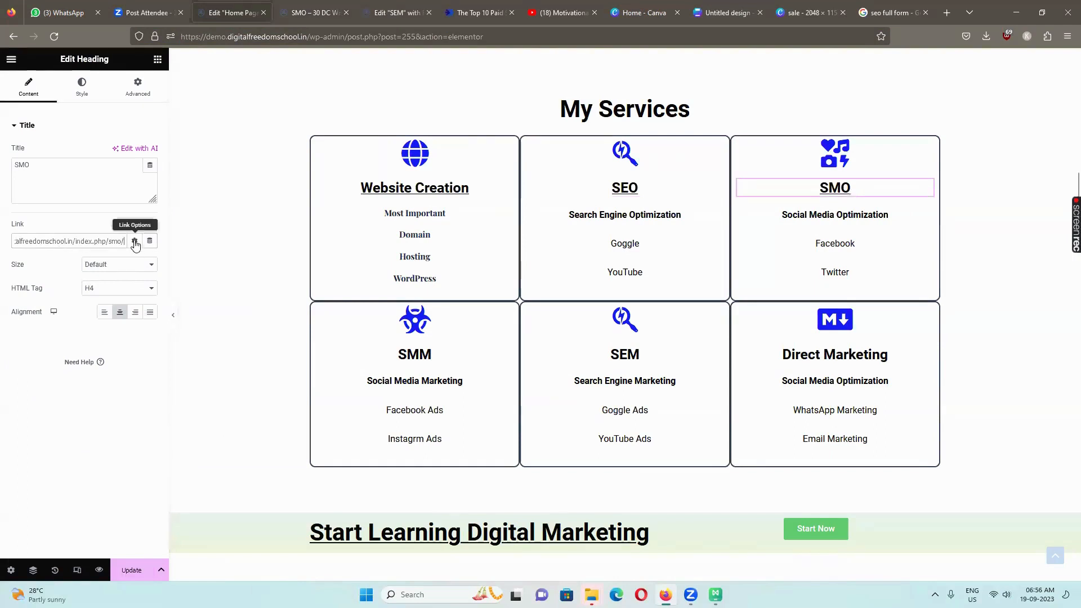
left_click(135, 240)
left_click(15, 258)
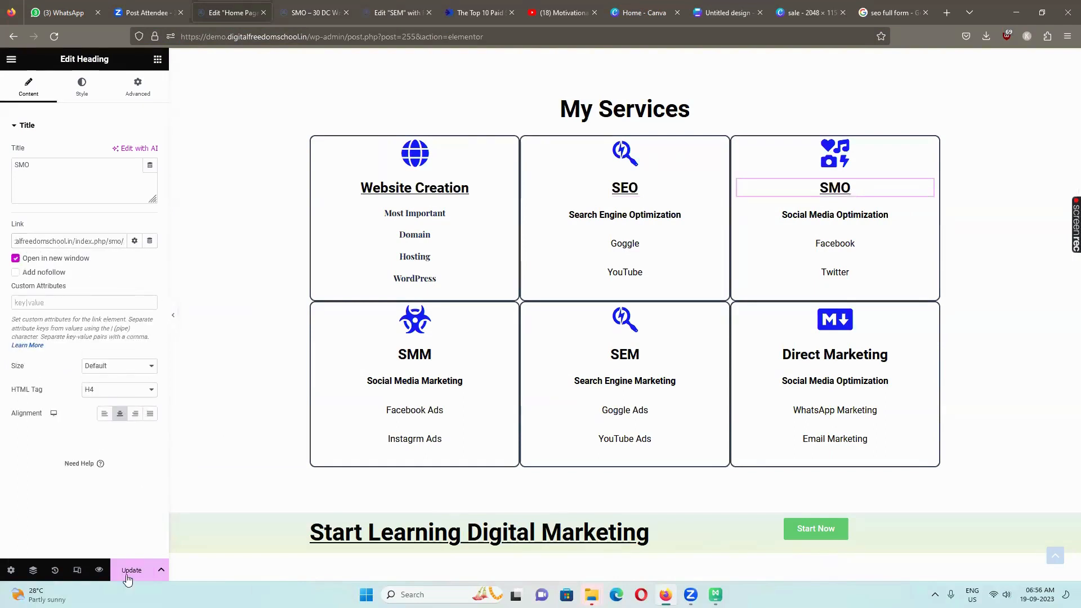
left_click(133, 569)
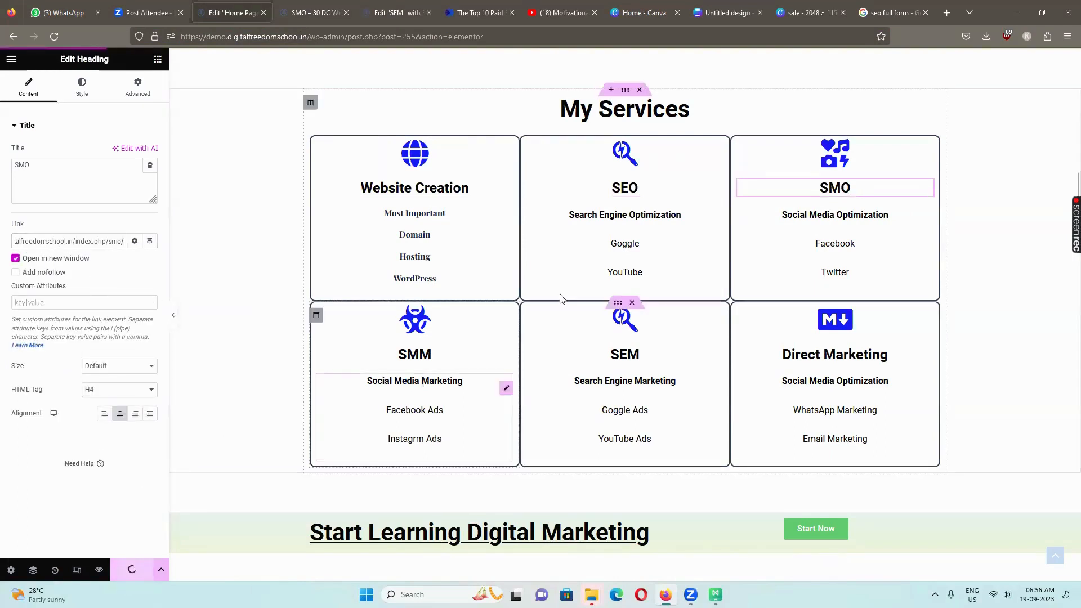
left_click(392, 14)
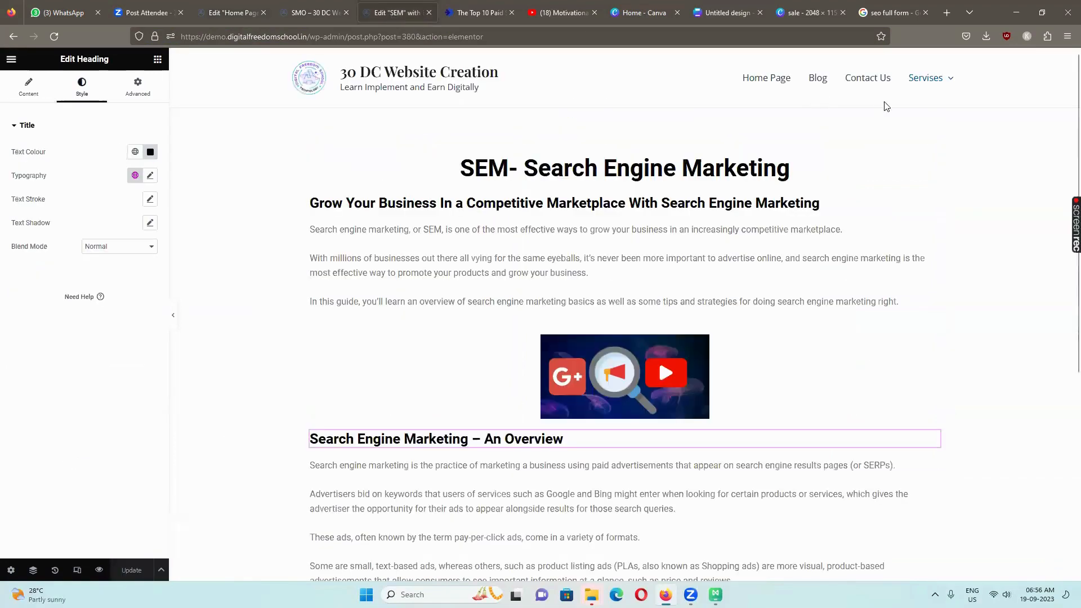
mouse_move(929, 79)
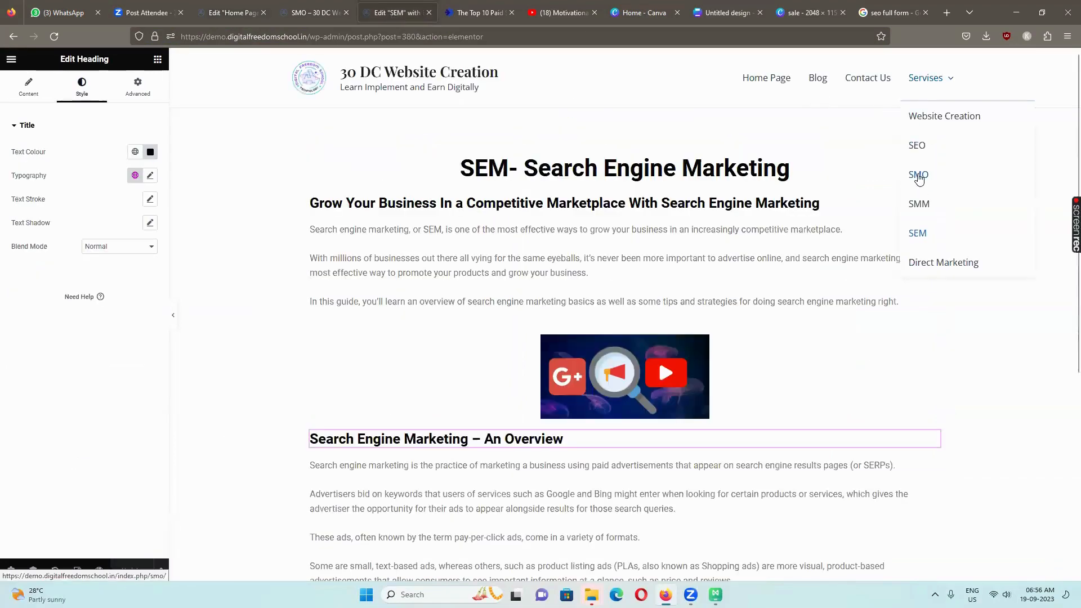
left_click(919, 176)
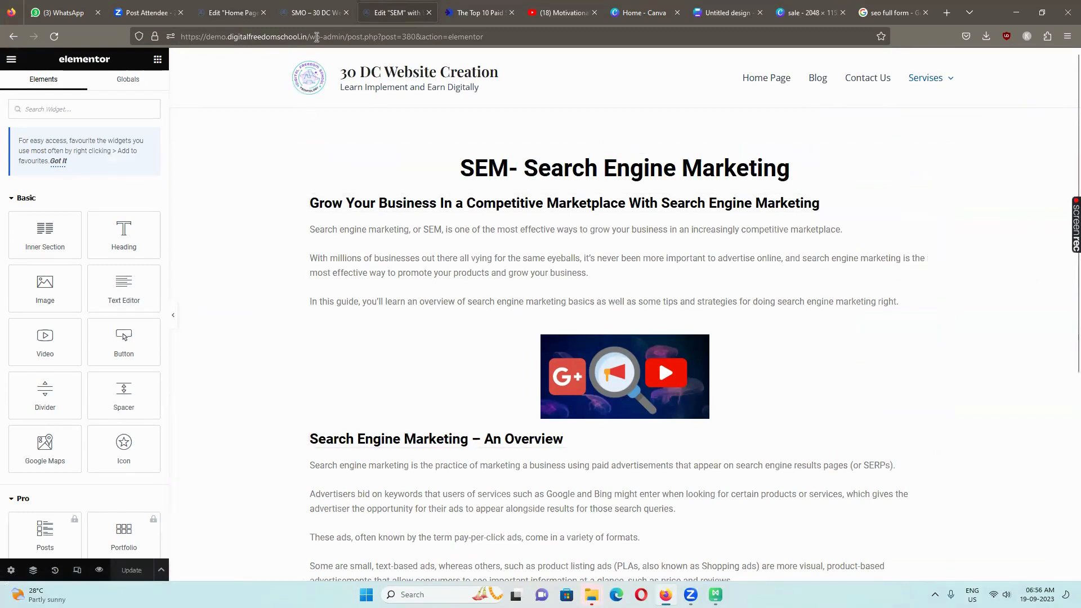
Step: Return to the live SMO page, open the SMM page from the Servises navigation, look it over and copy its full URL
left_click(309, 16)
mouse_move(840, 96)
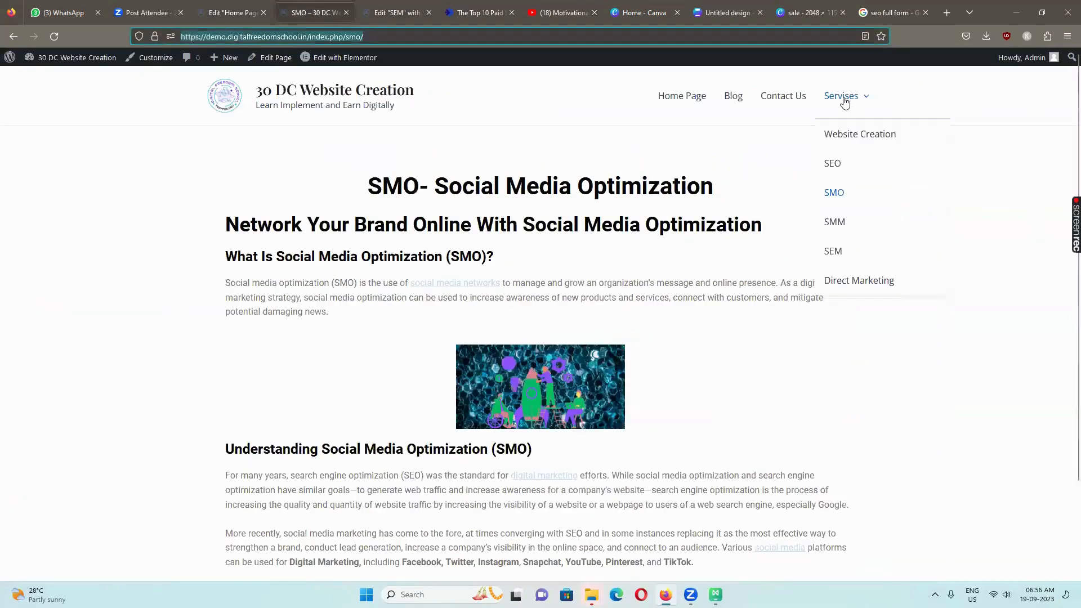
left_click(834, 223)
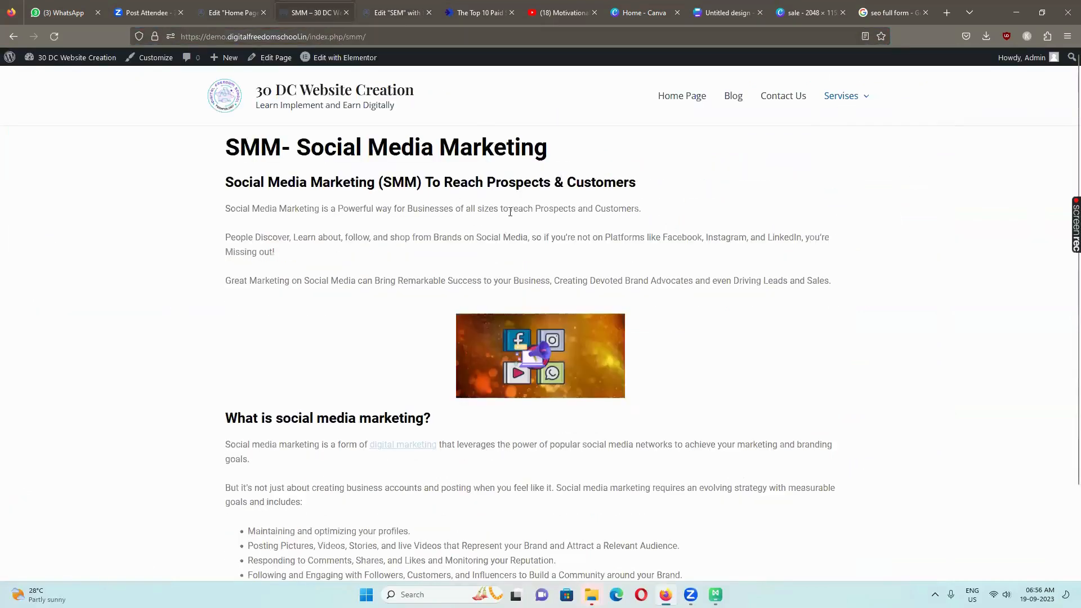
scroll(509, 295, "down", 3)
scroll(508, 295, "up", 3)
left_click(263, 39)
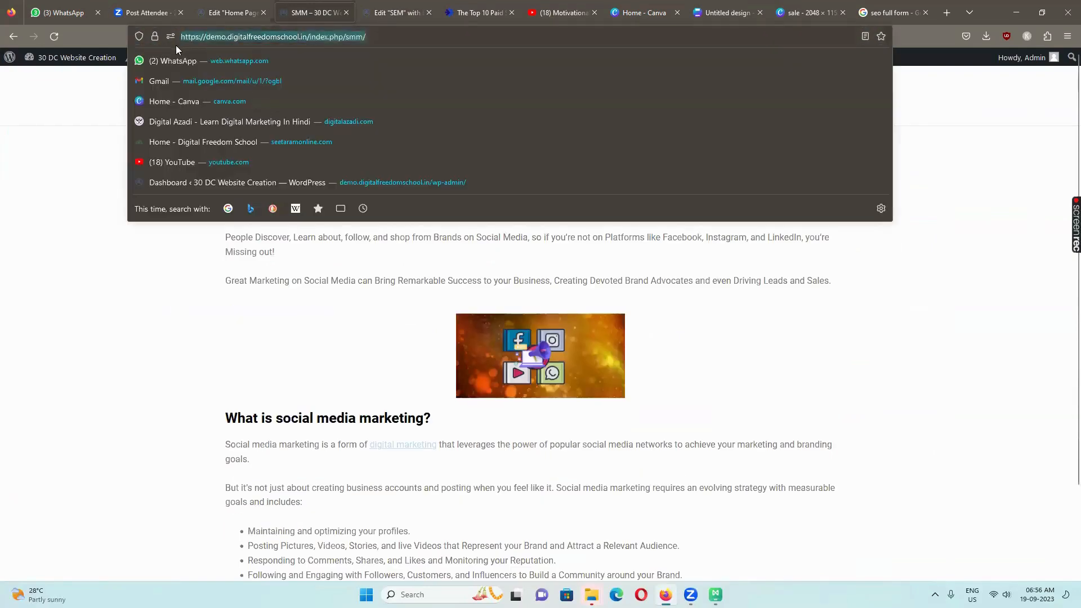
Step: In the Home Page's Elementor editor, link the SMM box's icon to the copied SMM page URL
left_click(237, 13)
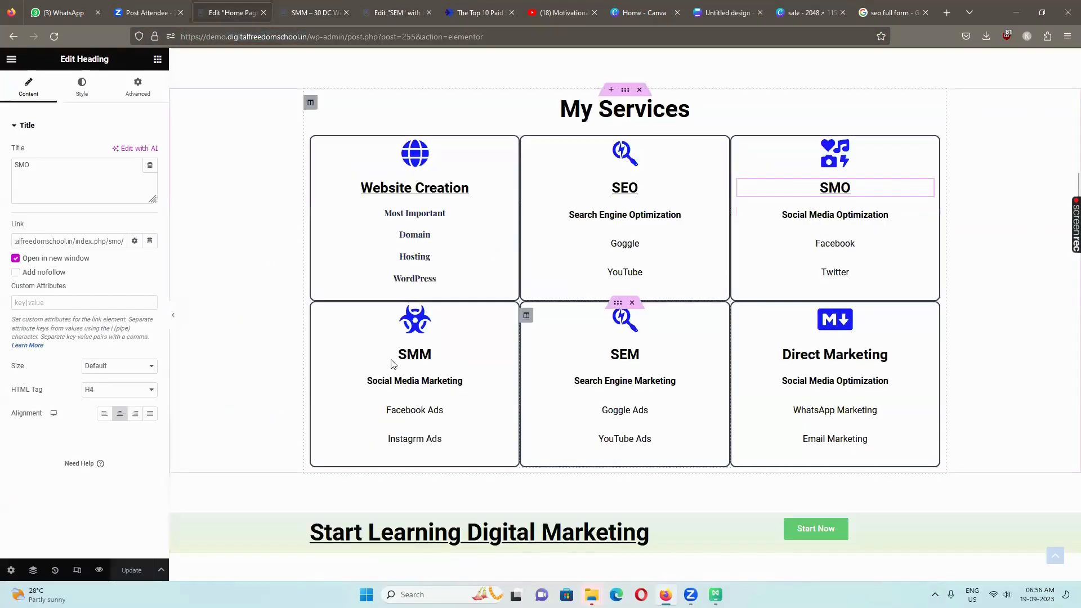
left_click(506, 324)
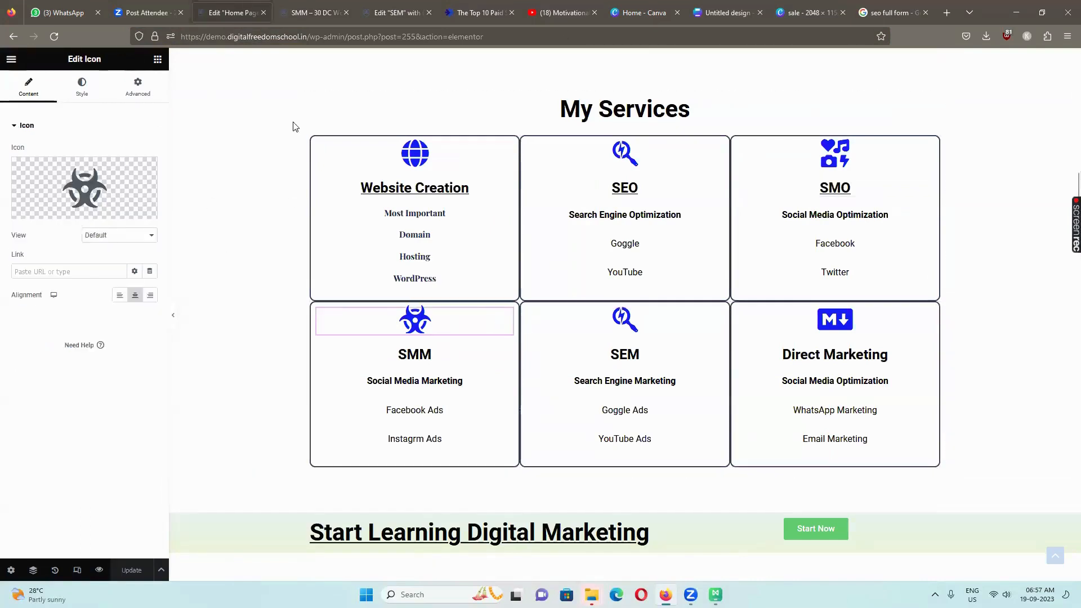
left_click(72, 272)
key("ctrl+v")
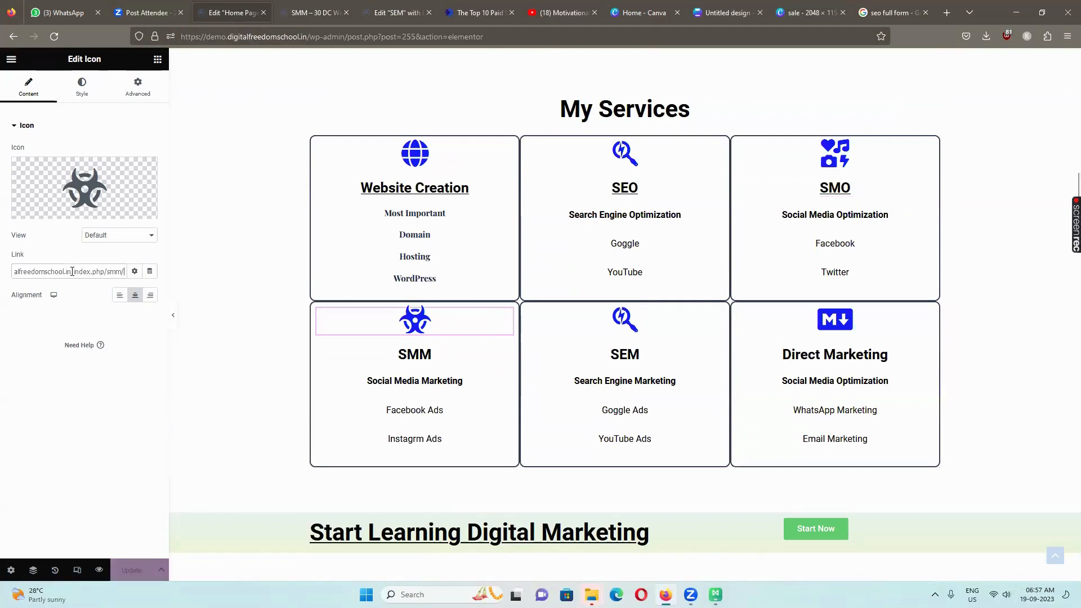
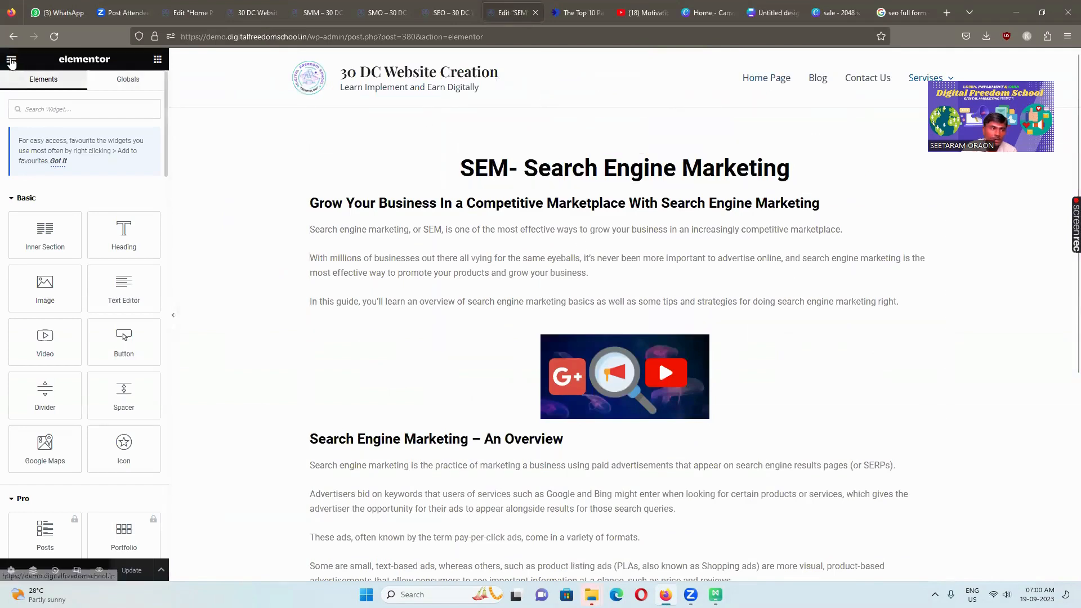
Step: Go to the live home page and review the linked headings in the My Services boxes
left_click(11, 58)
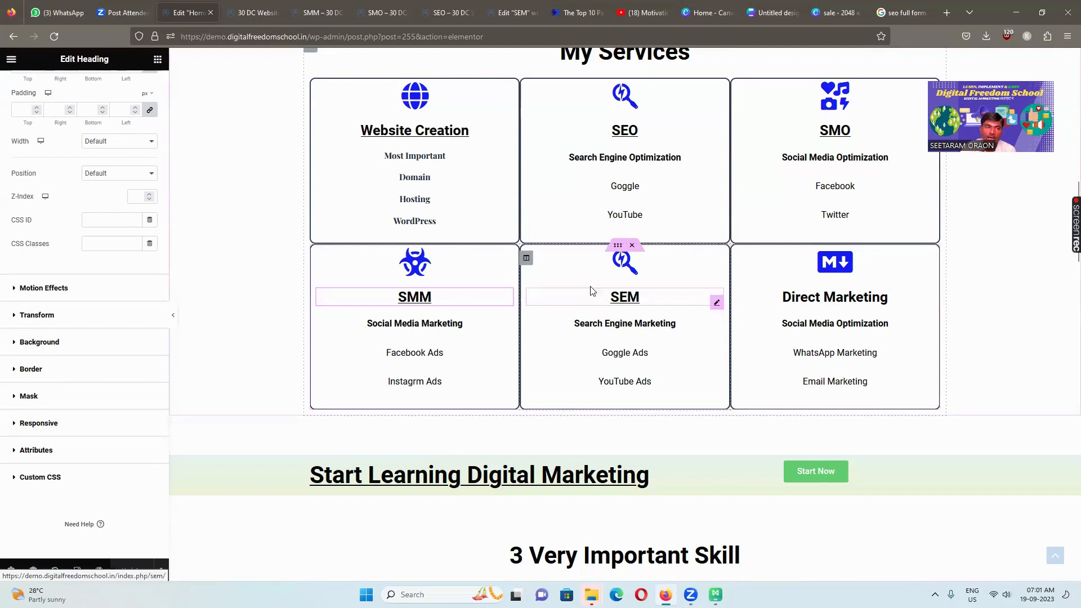
left_click(256, 13)
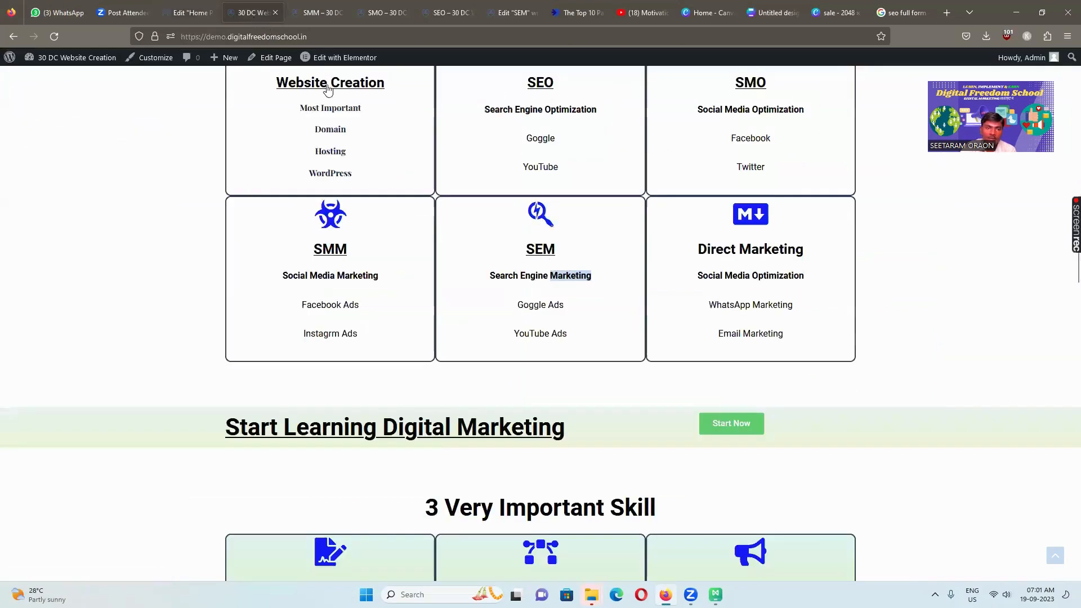
scroll(323, 94, "up", 3)
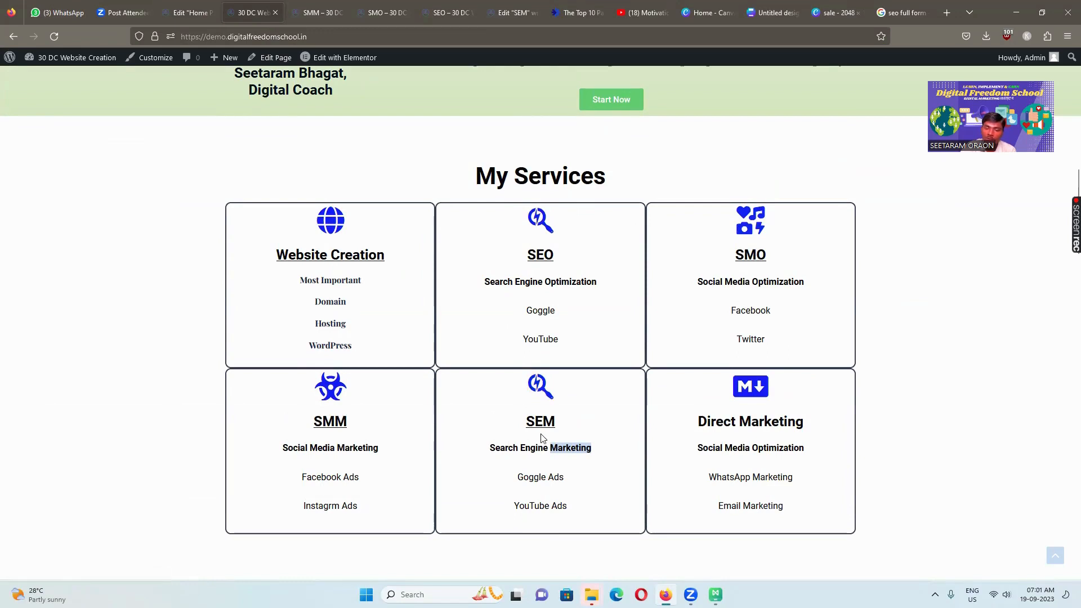
left_click(580, 426)
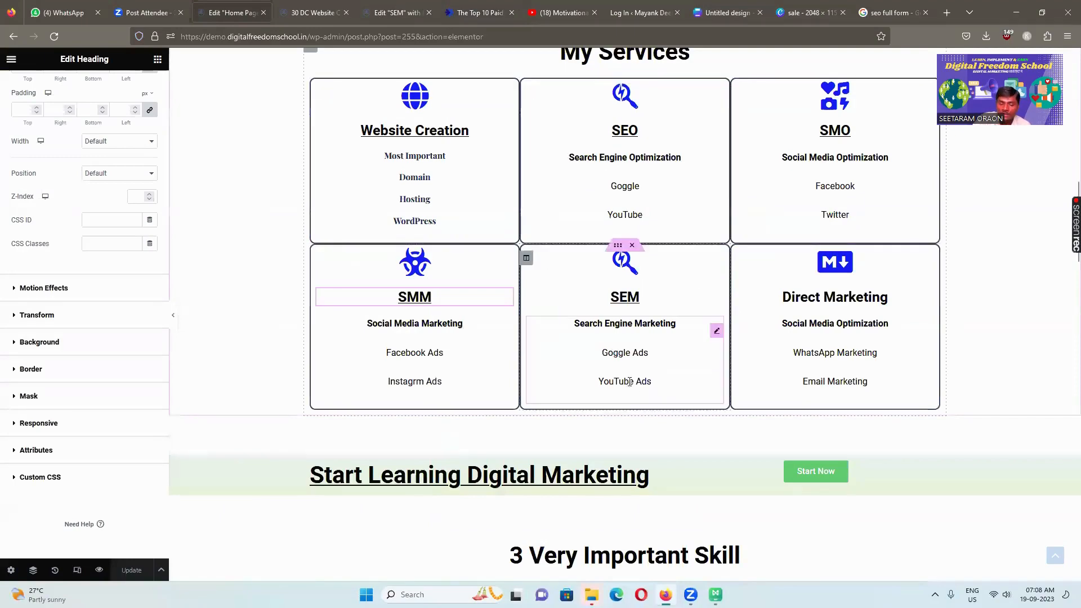
Step: Review the 3 Very Important Skill, About Us and 3 Skills To Master sections in the Home Page's Elementor editor
scroll(622, 382, "down", 4)
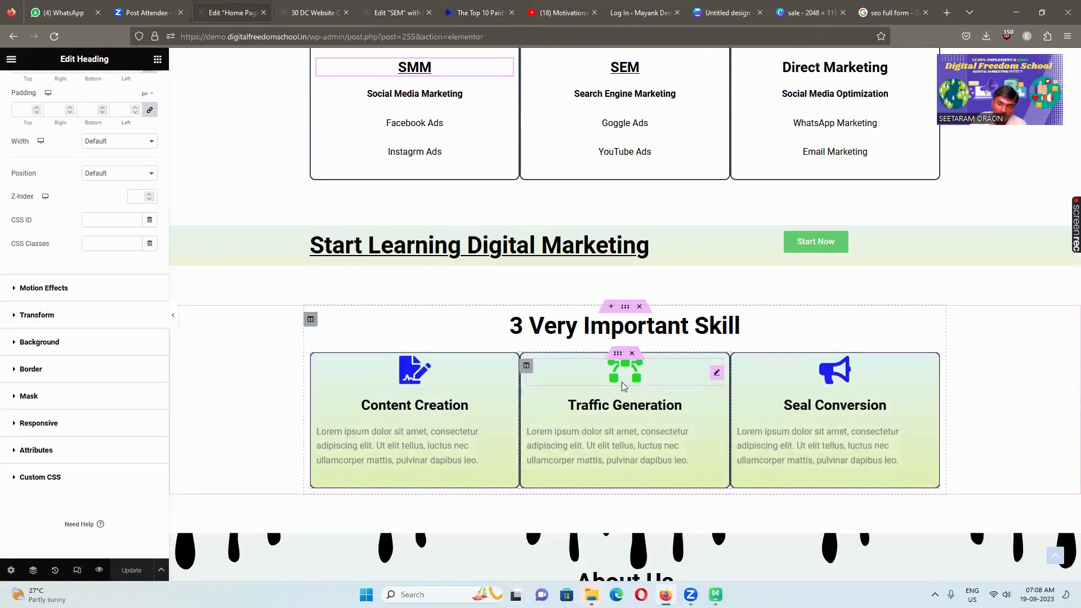
scroll(621, 382, "down", 4)
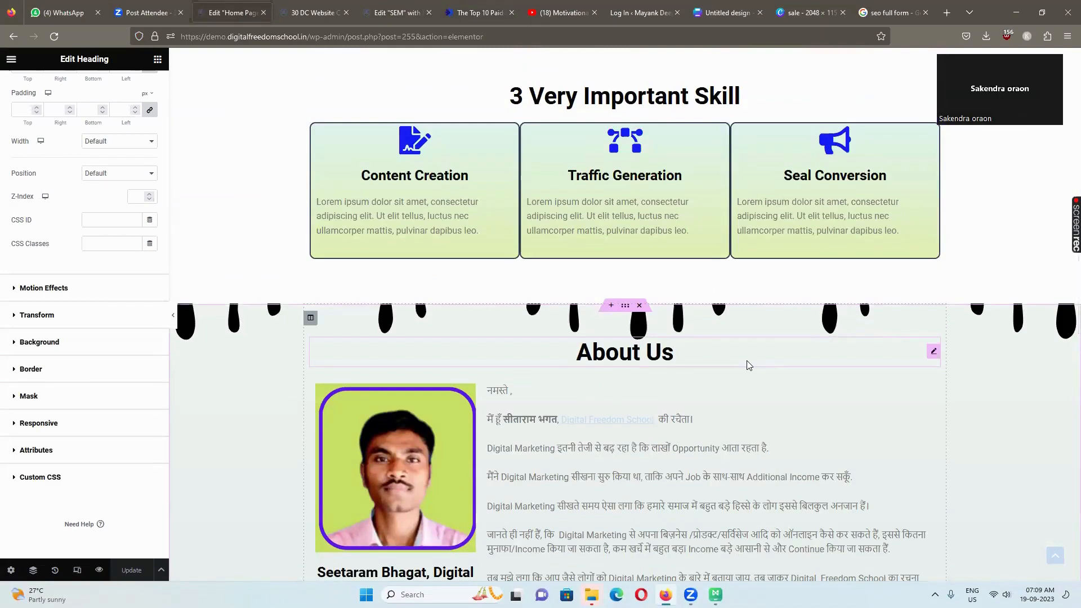
scroll(747, 365, "down", 8)
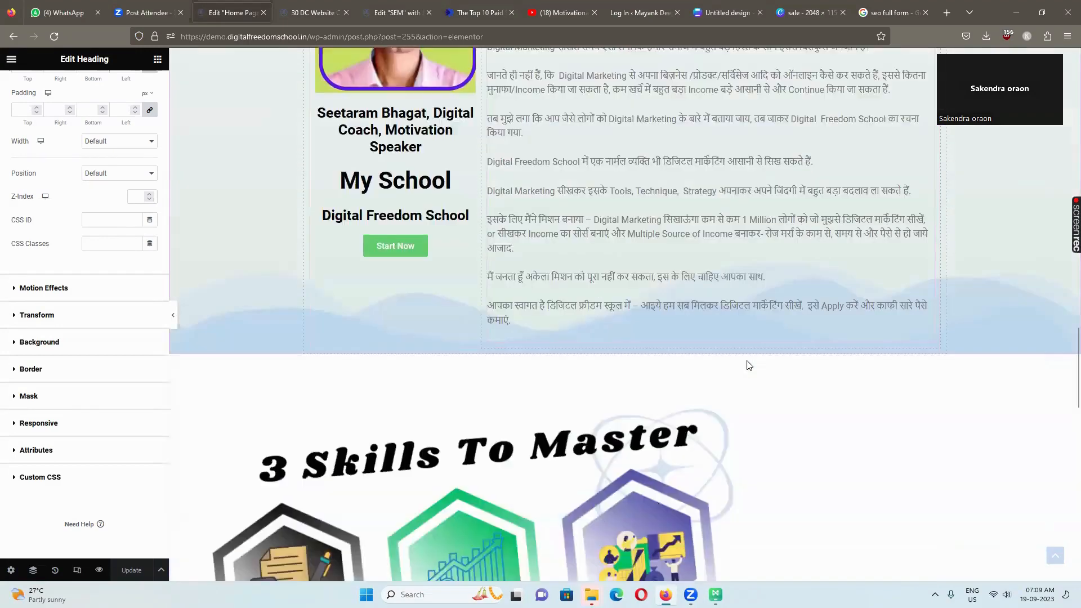
scroll(746, 365, "up", 7)
scroll(747, 365, "up", 4)
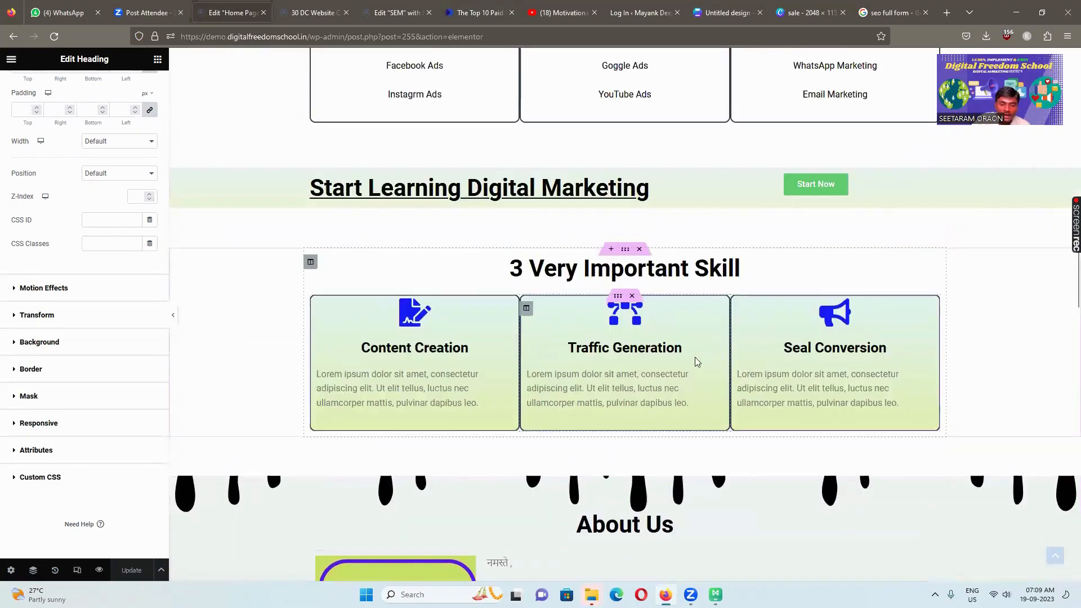